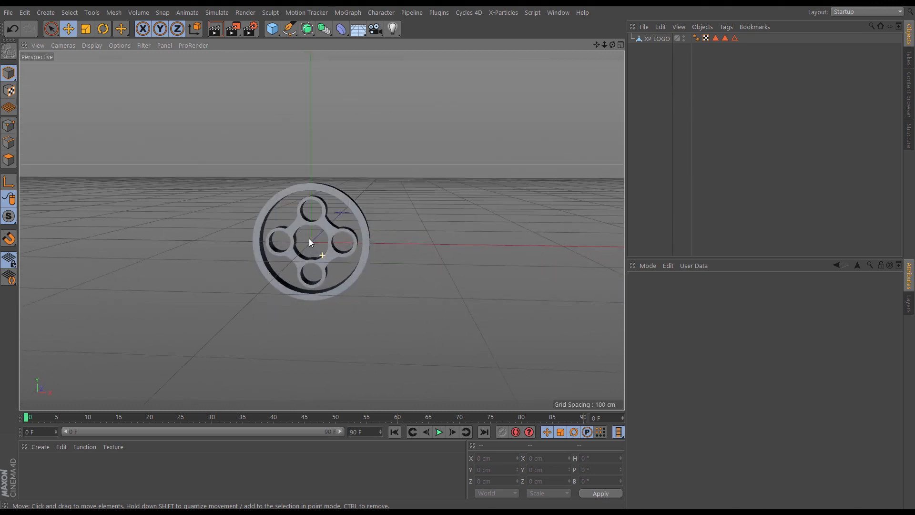
- Rotate the XP LOGO object to a heading of -40° and a pitch of -32°
alt+drag(343, 240, 378, 235)
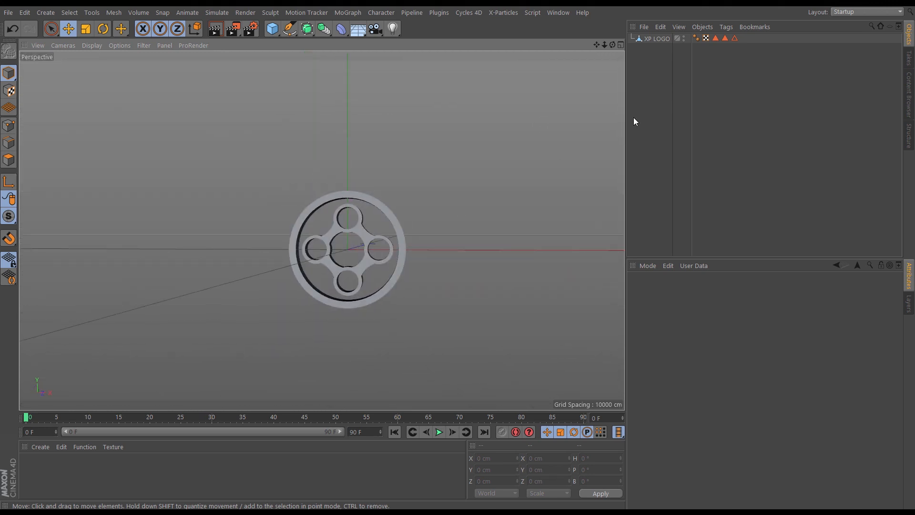
click(656, 39)
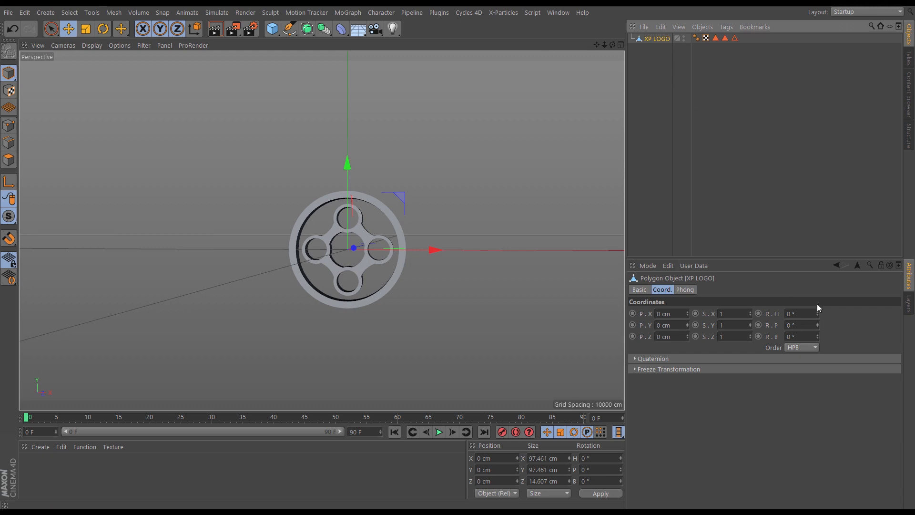
mouse_move(817, 313)
mouse_down()
mouse_move(817, 303)
mouse_move(818, 340)
mouse_move(819, 324)
mouse_up()
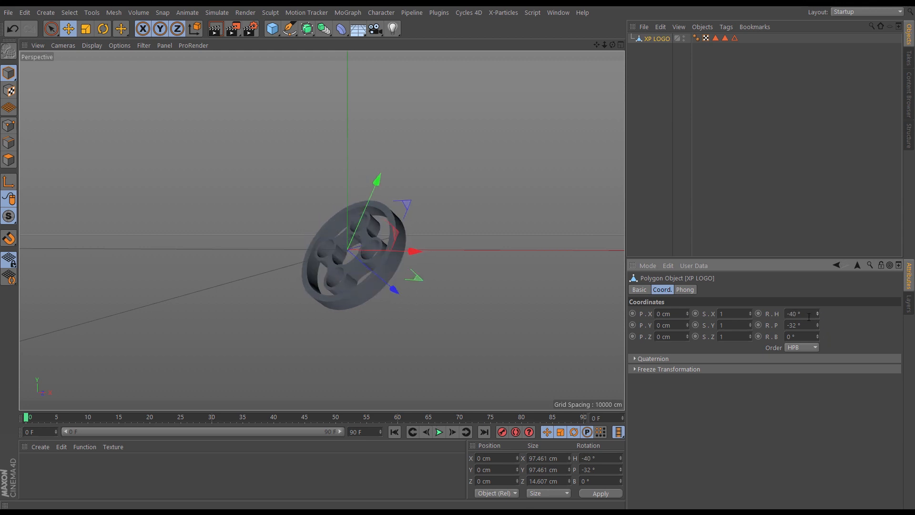
alt+drag(370, 259, 387, 273)
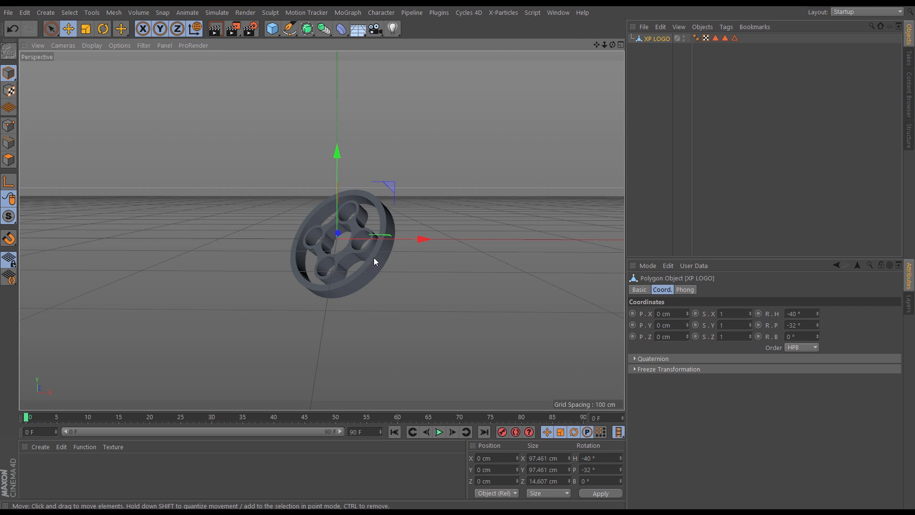
- Add an X-Particles xpSystem to the scene and turn off its icon in the viewport
click(503, 12)
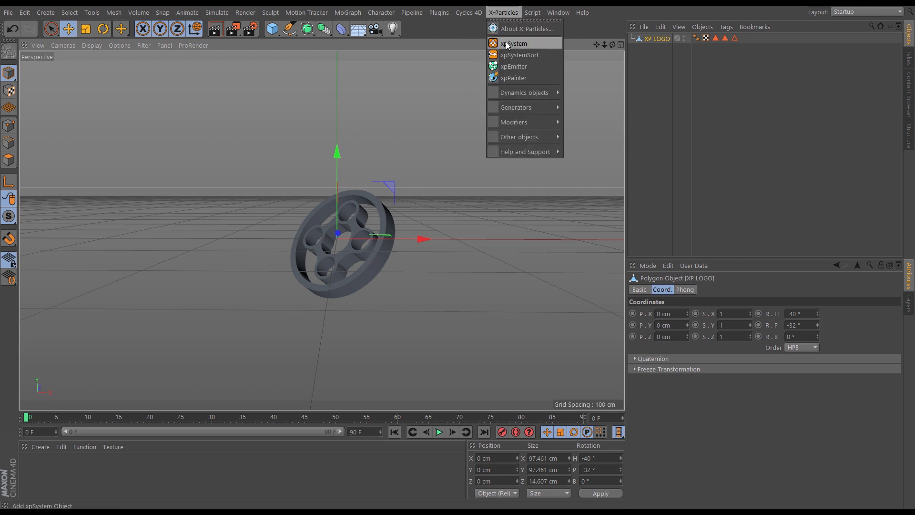
click(507, 44)
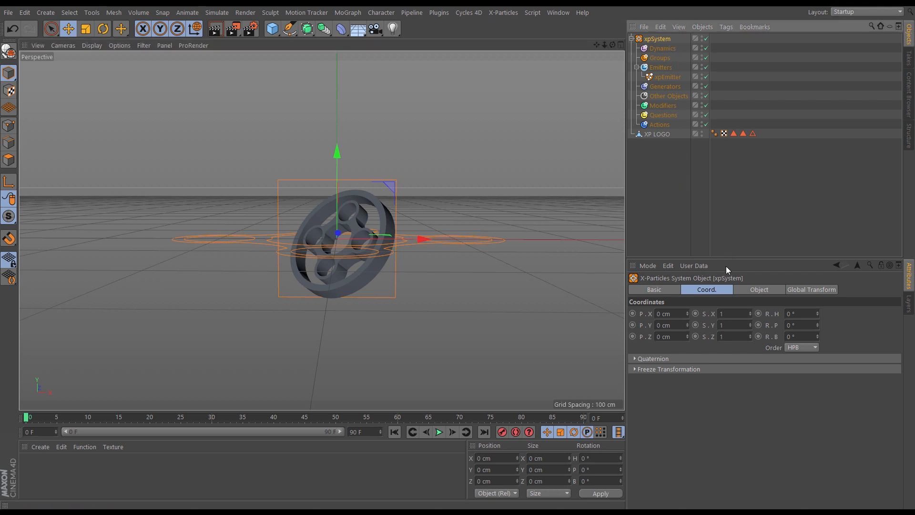
click(758, 289)
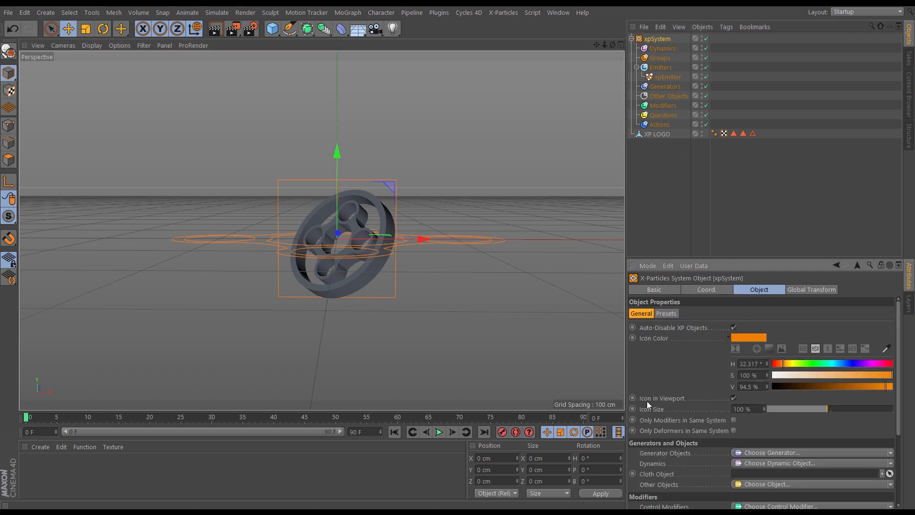
click(734, 398)
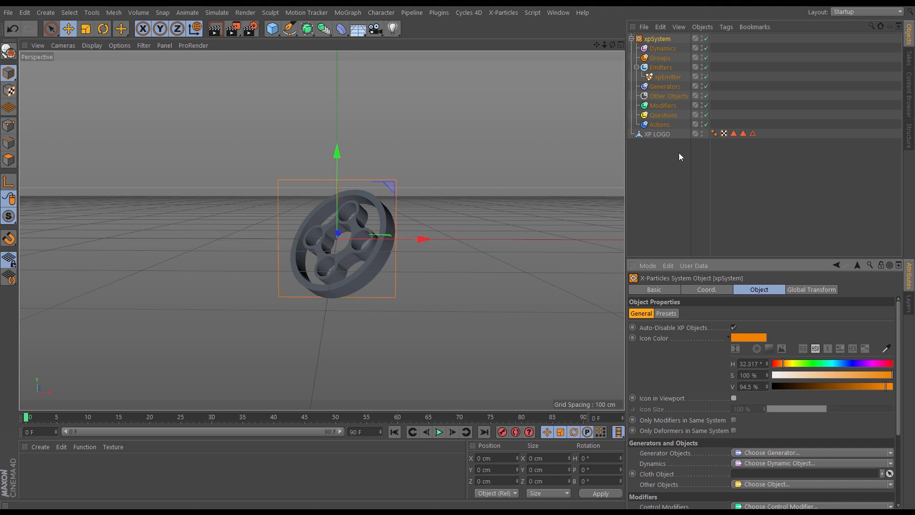
- Set the xpEmitter's emitter shape to Object and assign XP LOGO as its source object
click(670, 76)
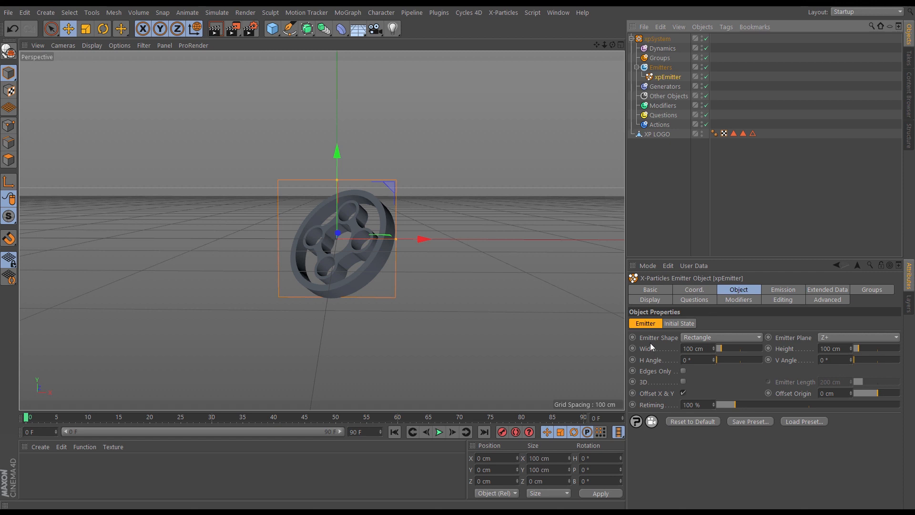
click(712, 339)
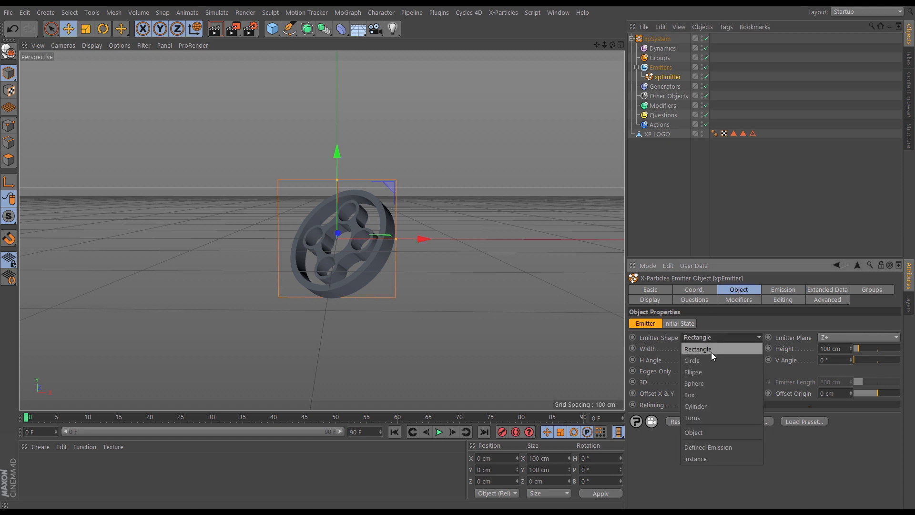
click(702, 433)
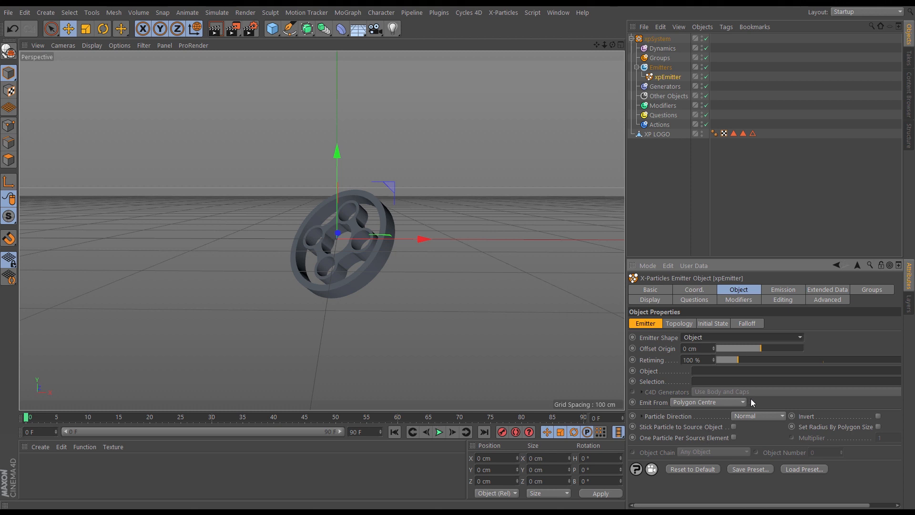
drag(657, 135, 712, 372)
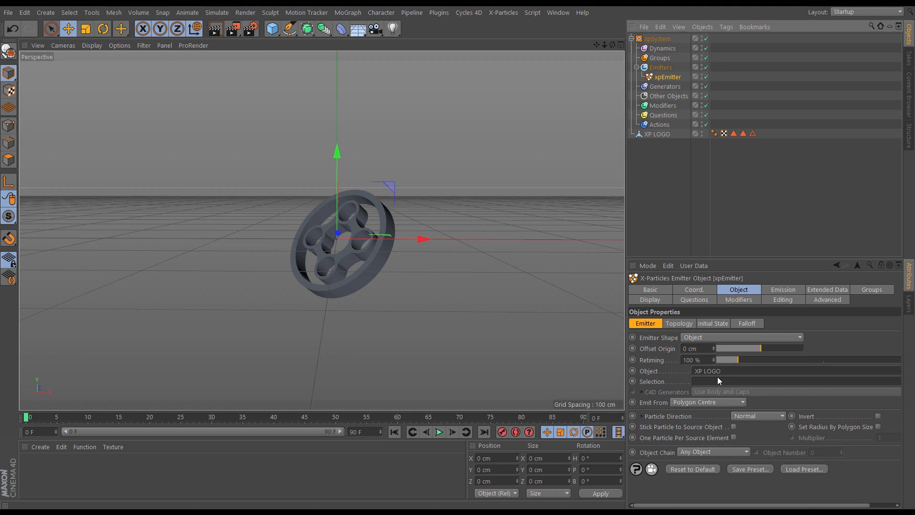
- Set the emitter to Hexagonal emission with Emit all Frames off, End Emit at 1 F and particle speed at 0 cm
click(777, 291)
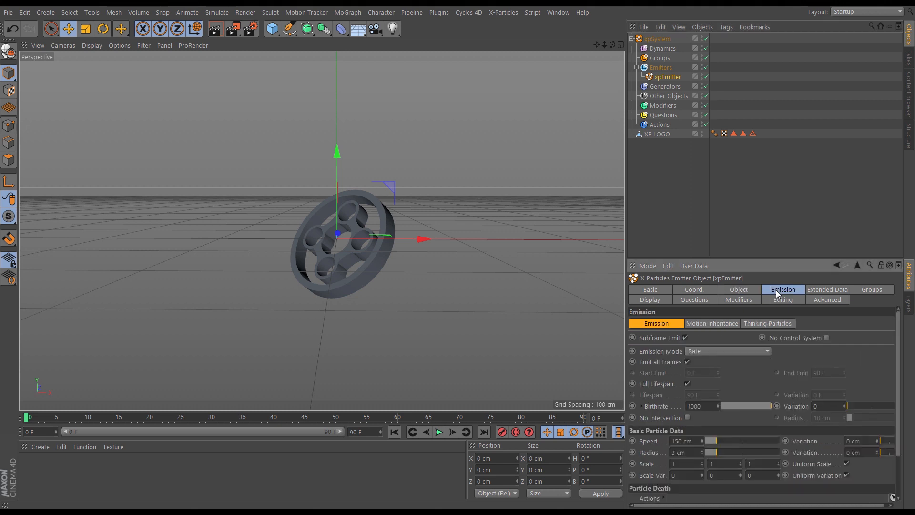
click(707, 352)
click(721, 410)
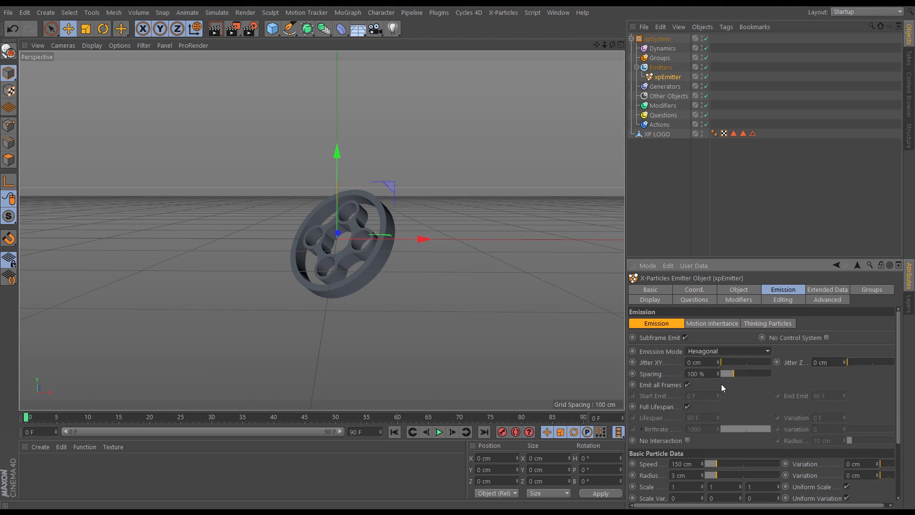
click(687, 385)
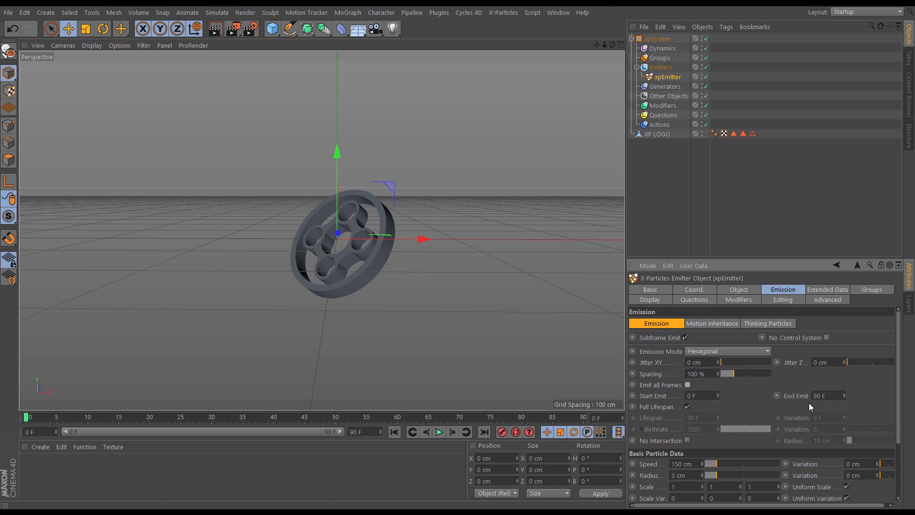
drag(832, 396, 809, 399)
drag(710, 257, 699, 183)
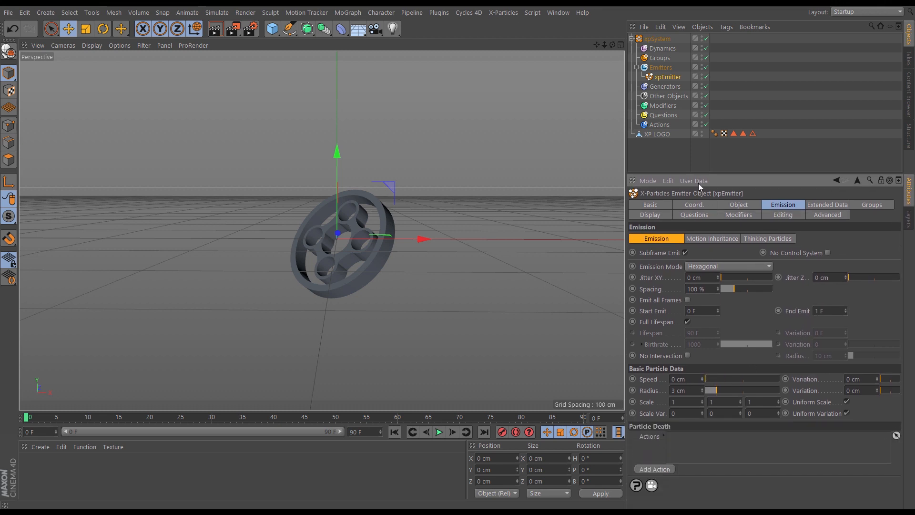
- Hide XP LOGO in both editor and render, and advance the animation one frame to inspect the emitted particles
click(702, 132)
click(702, 133)
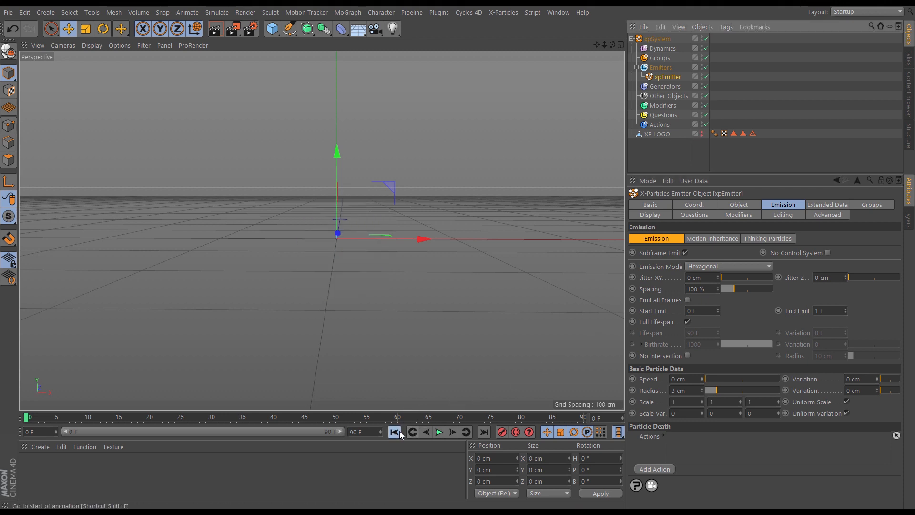
click(454, 433)
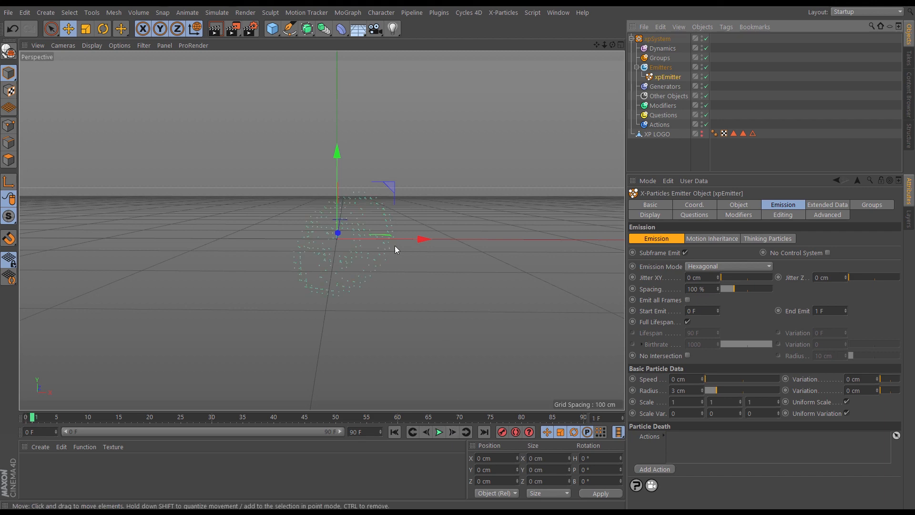
alt+drag(394, 245, 405, 263)
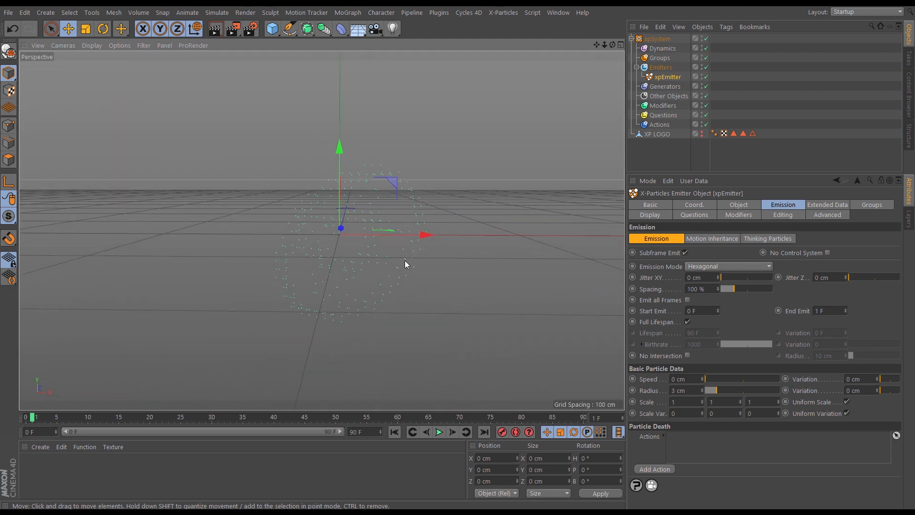
- Set the emitter's editor display to Circle (Filled) and replay from the start to frame 1
click(659, 214)
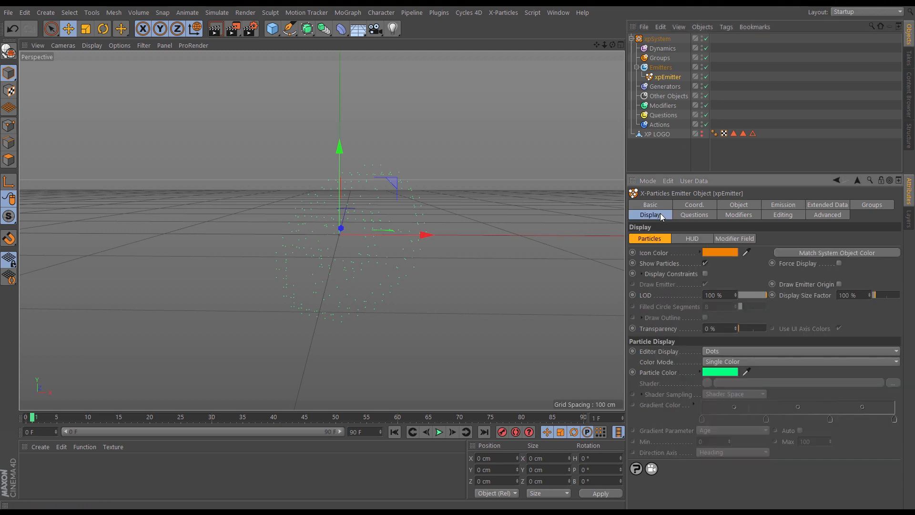
click(720, 350)
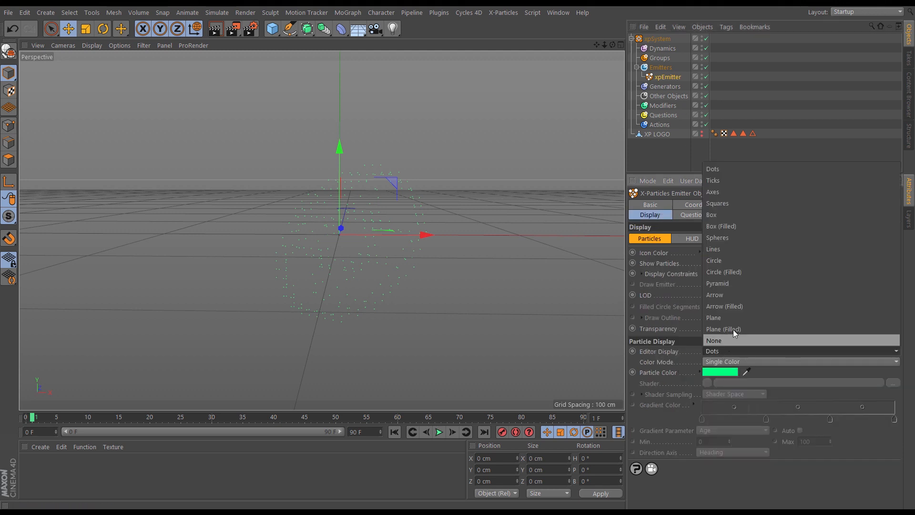
click(721, 272)
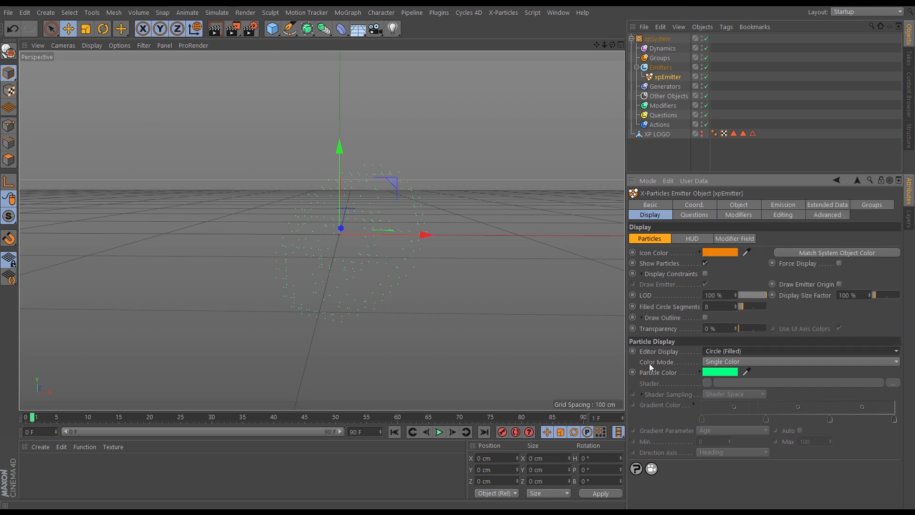
click(393, 432)
click(453, 431)
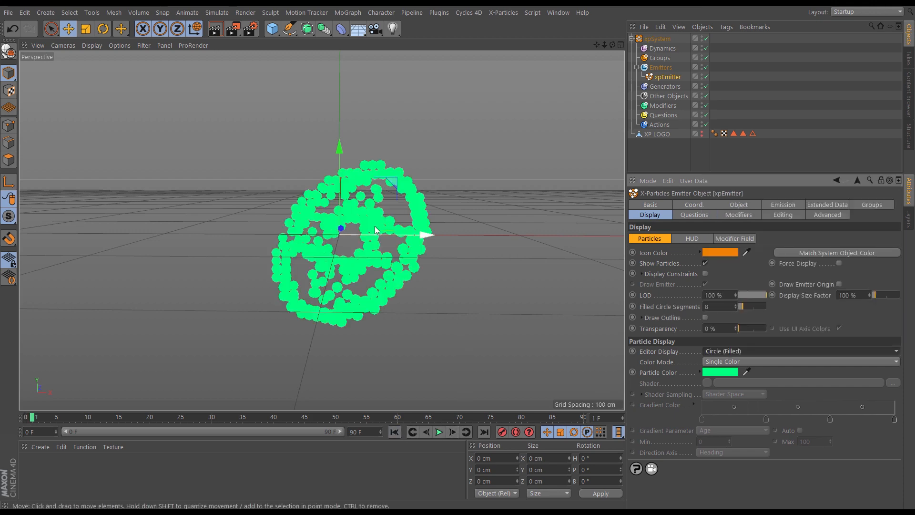
mouse_move(426, 233)
alt+mouse_down()
mouse_move(402, 240)
mouse_move(443, 237)
mouse_move(425, 232)
alt+mouse_up()
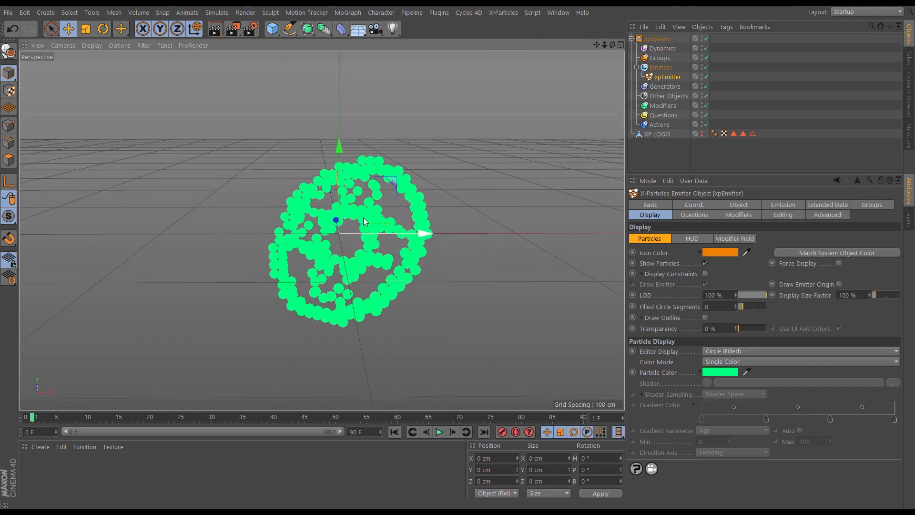
- Enable SSAO in the perspective viewport to shade the particles
click(120, 46)
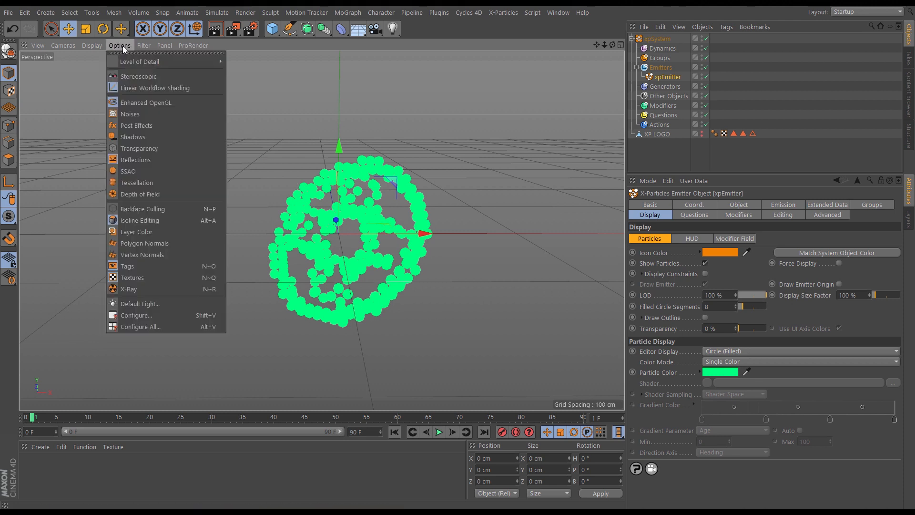
click(130, 171)
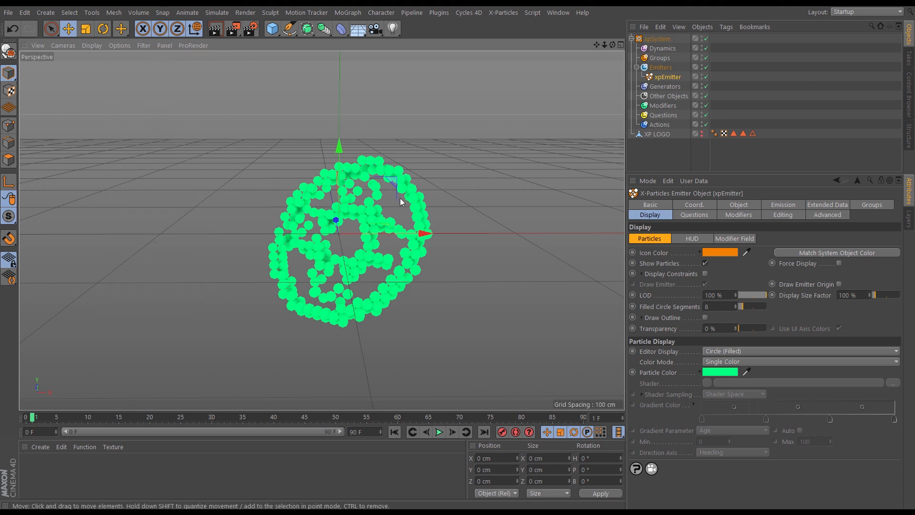
alt+drag(408, 276, 389, 250)
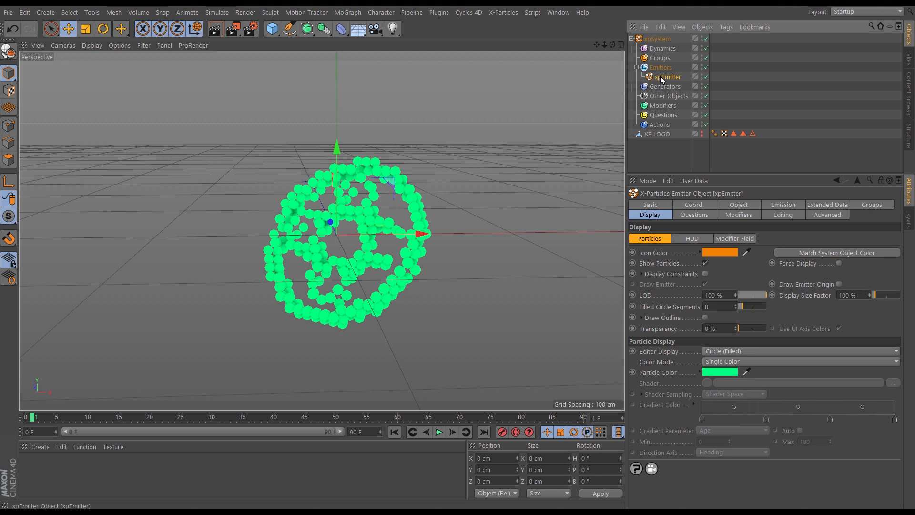
- Set the emitter's particle radius to 2 cm and re-emit the particles from the start to frame 1
click(782, 205)
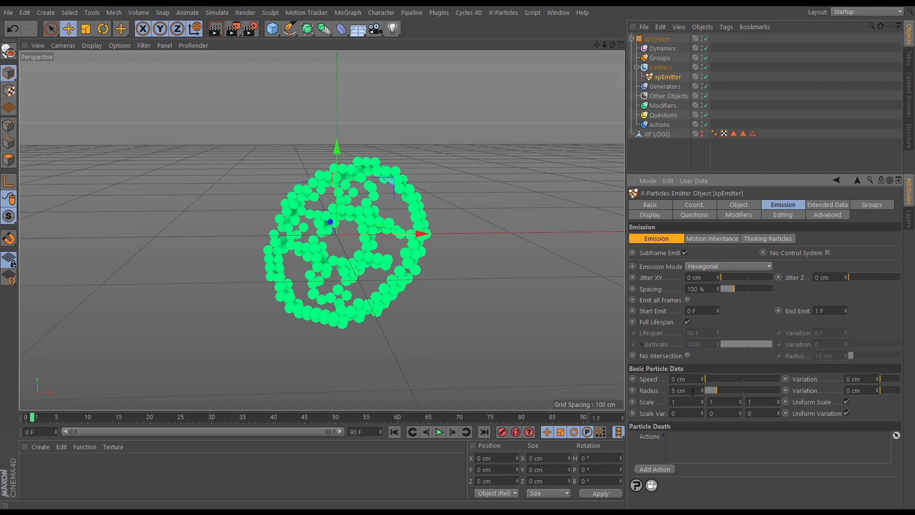
double_click(677, 391)
text(2)
key(Return)
click(395, 432)
click(452, 433)
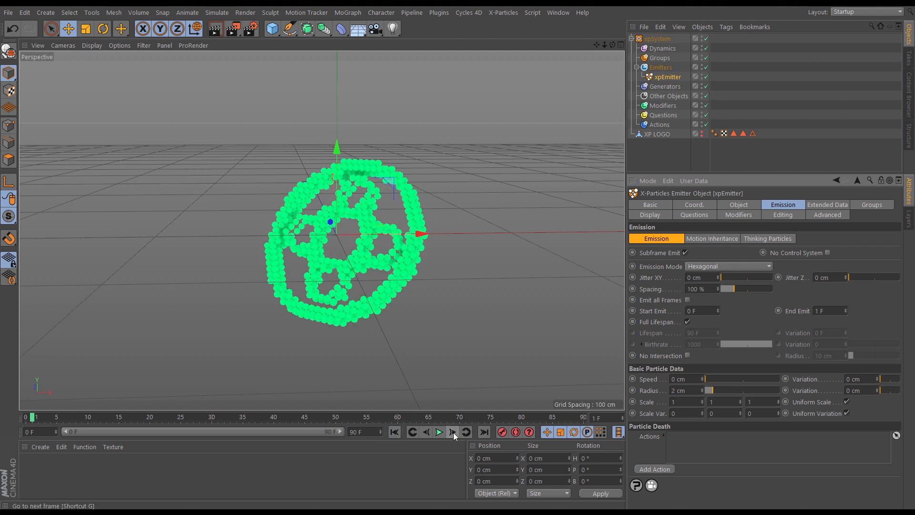
mouse_move(410, 269)
alt+mouse_down()
mouse_move(439, 270)
mouse_move(379, 245)
mouse_move(453, 268)
mouse_move(405, 260)
alt+mouse_up()
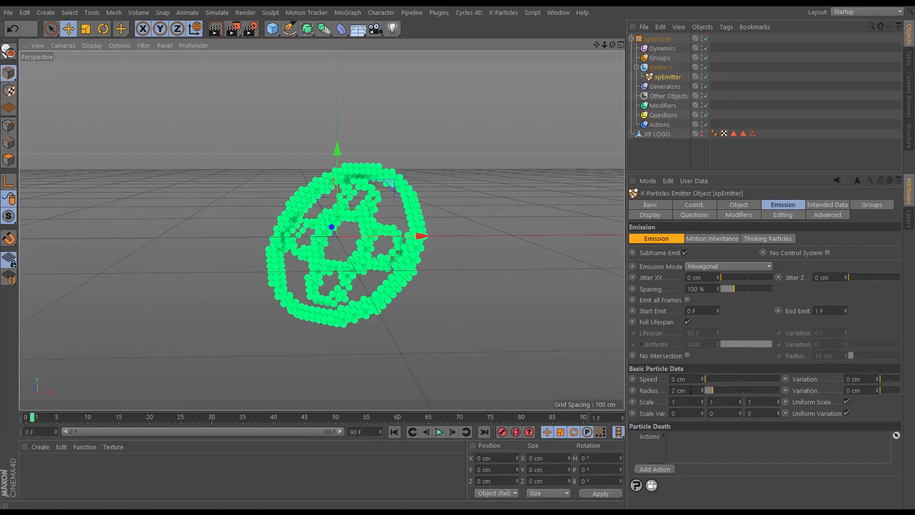
- Reduce the particle radius to 1 cm, re-emit the particles at frame 1, and inspect the logo from several angles
drag(688, 390, 662, 393)
text(1)
key(Return)
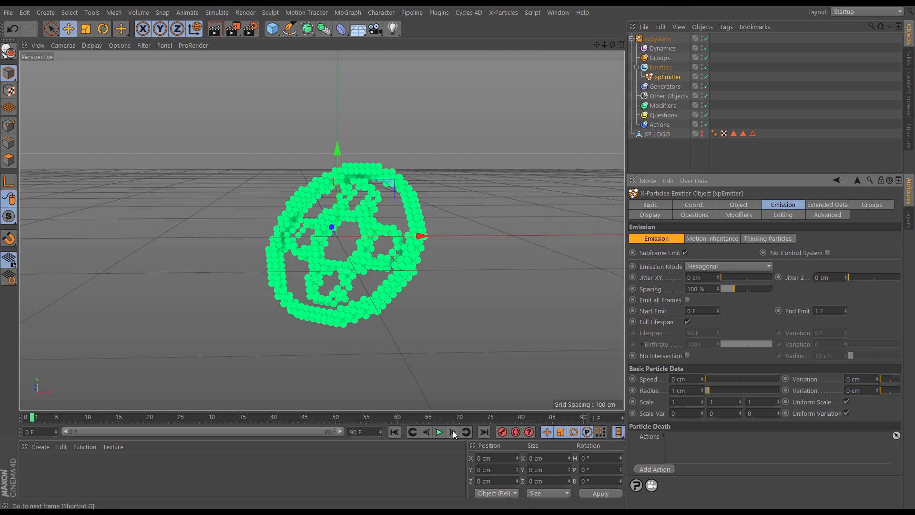
click(394, 432)
click(453, 432)
alt+drag(386, 278, 407, 235)
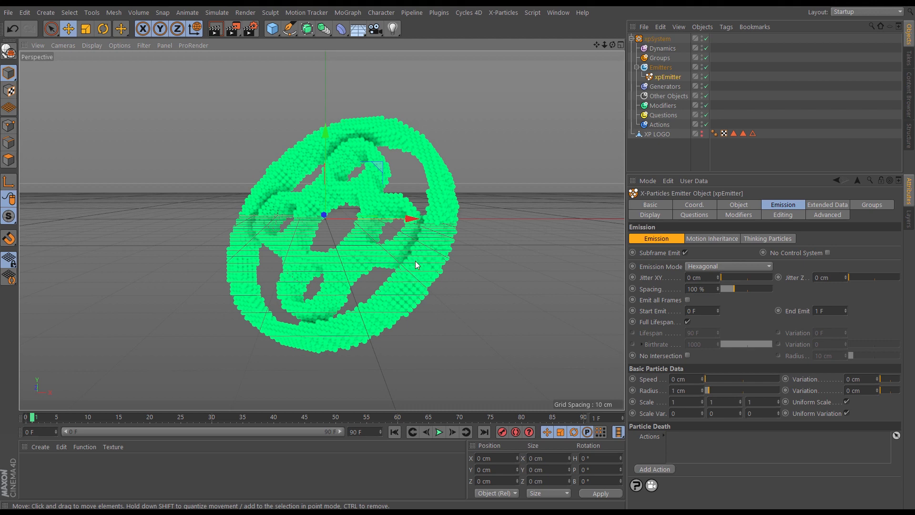
alt+drag(409, 259, 435, 241)
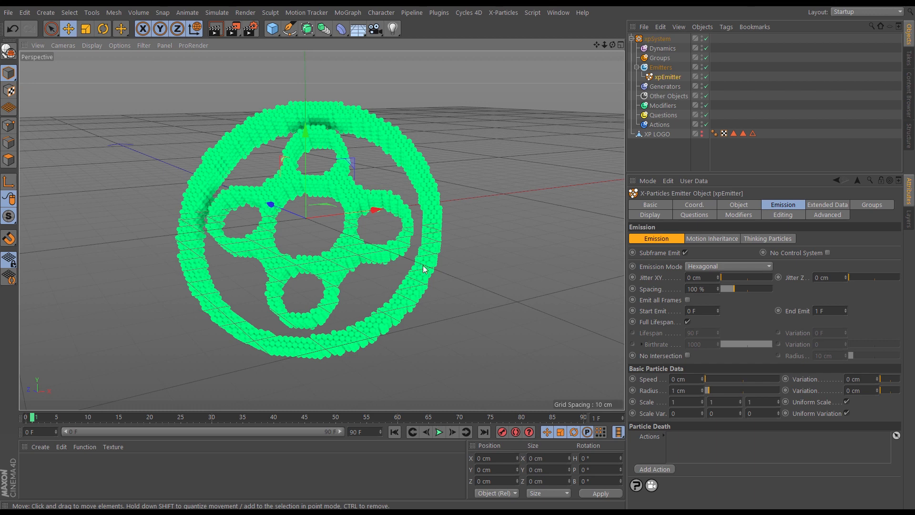
alt+drag(427, 268, 388, 262)
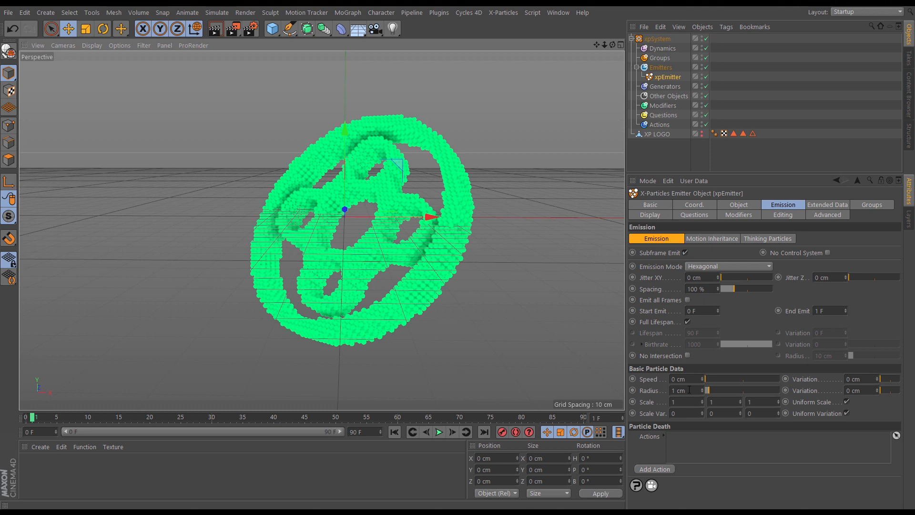
- Set the emitter's particle radius to 0.2 cm
drag(690, 390, 652, 391)
text(.2)
key(Return)
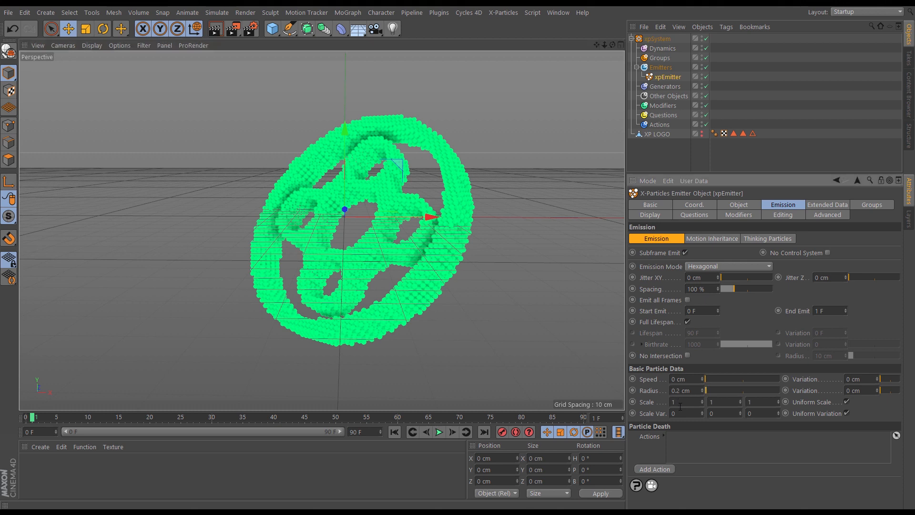
- Re-emit the particles from the start to frame 1 with the new radius and inspect the logo's surface up close
click(395, 432)
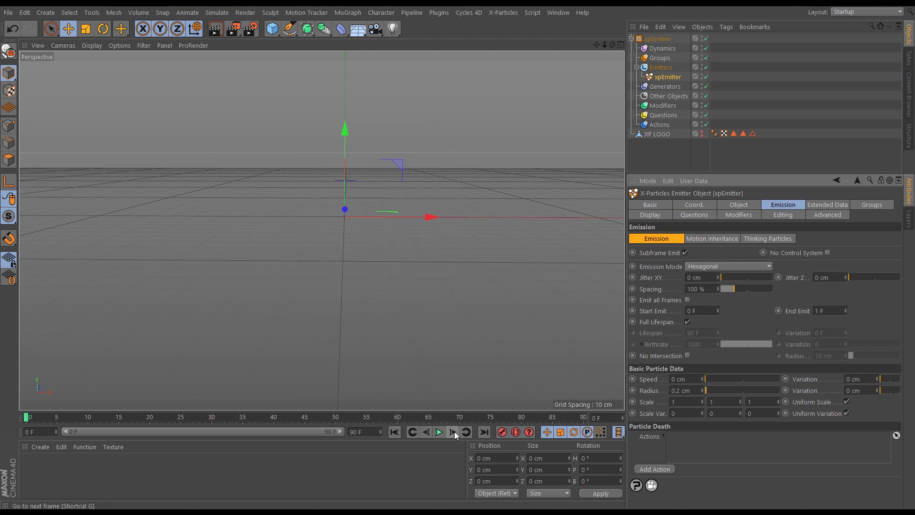
click(453, 432)
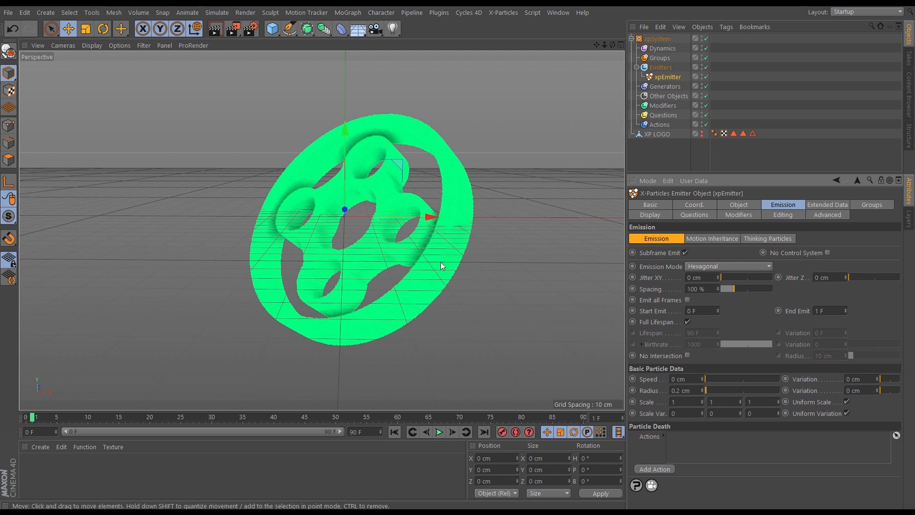
alt+drag(465, 265, 556, 253)
alt+right_drag(555, 252, 554, 253)
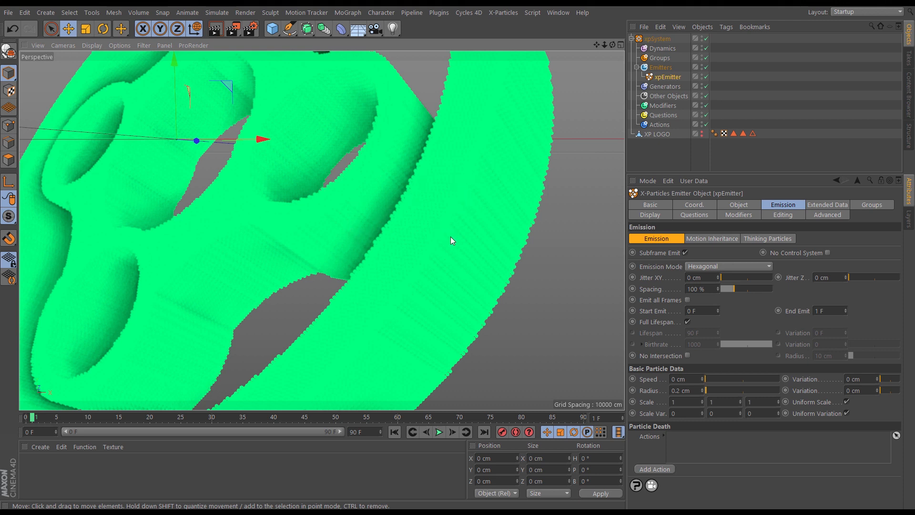
- Set the emitter's particle radius to 1 cm and replay the emission from the start
click(694, 391)
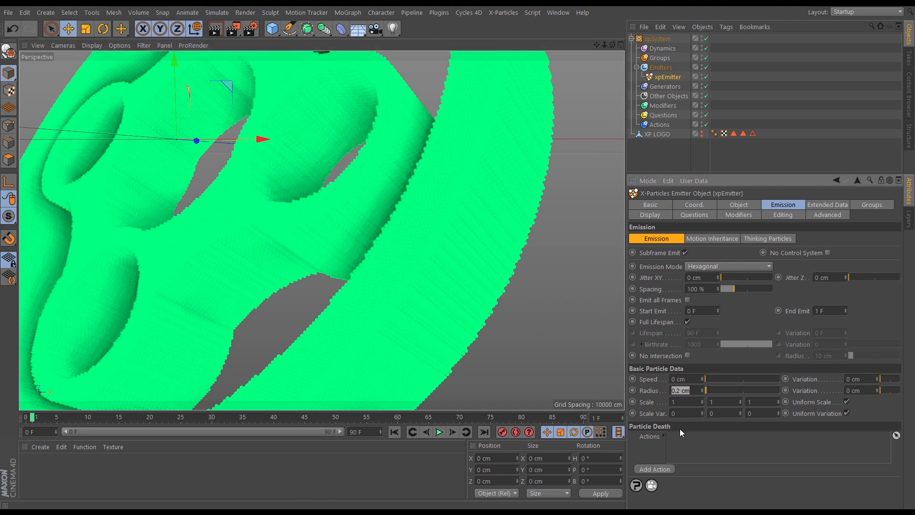
text(1)
key(Return)
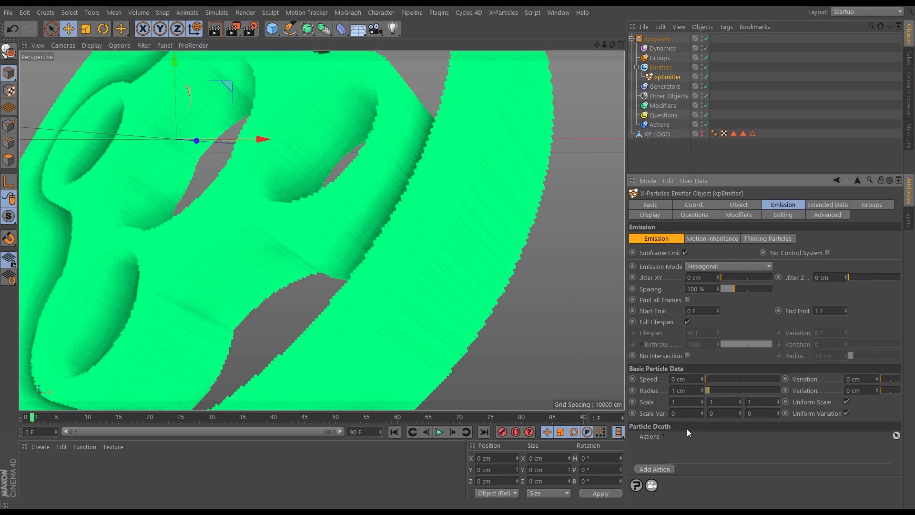
click(395, 432)
click(439, 432)
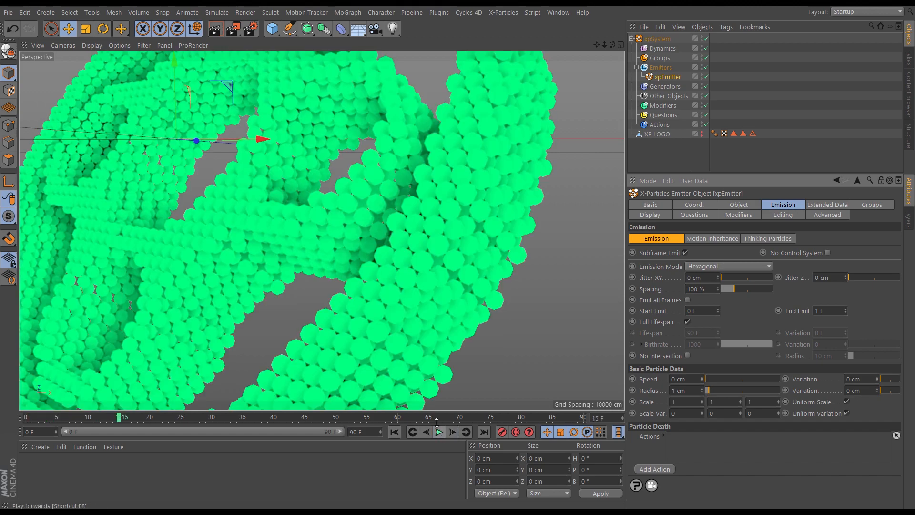
alt+right_drag(373, 190, 325, 218)
alt+drag(333, 218, 366, 238)
- Extend the timeline's end and its preview range to 250 frames
drag(367, 432, 326, 428)
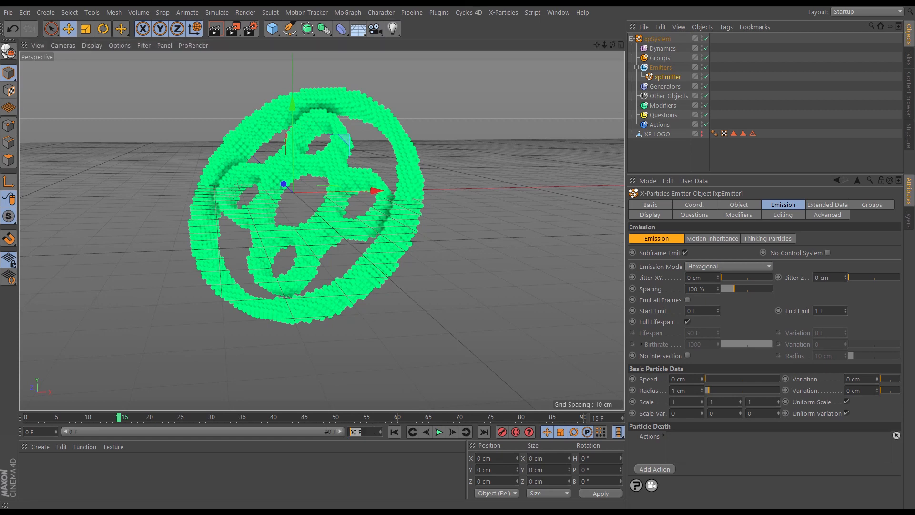
text(250)
key(Return)
double_click(168, 430)
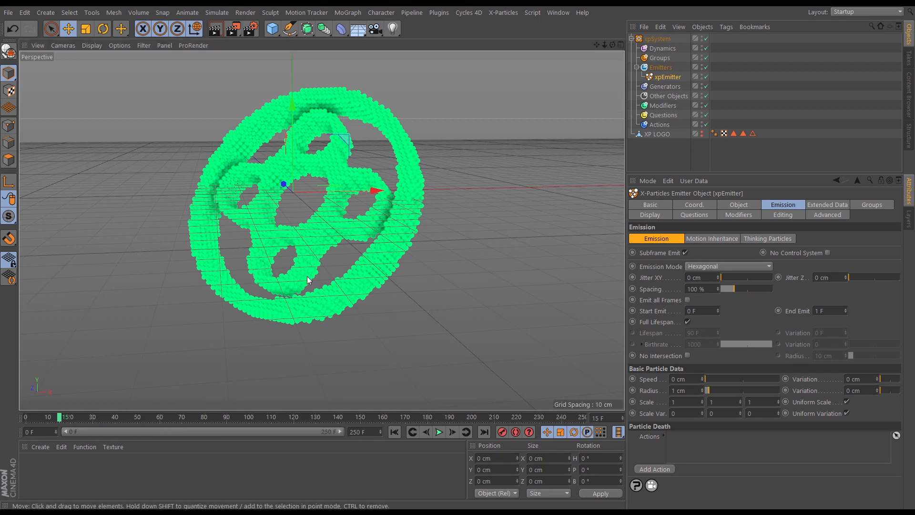
- Add an xpExplosiaFX object to the X-Particles system's Dynamics folder
alt+drag(335, 248, 313, 246)
alt+right_drag(363, 232, 339, 251)
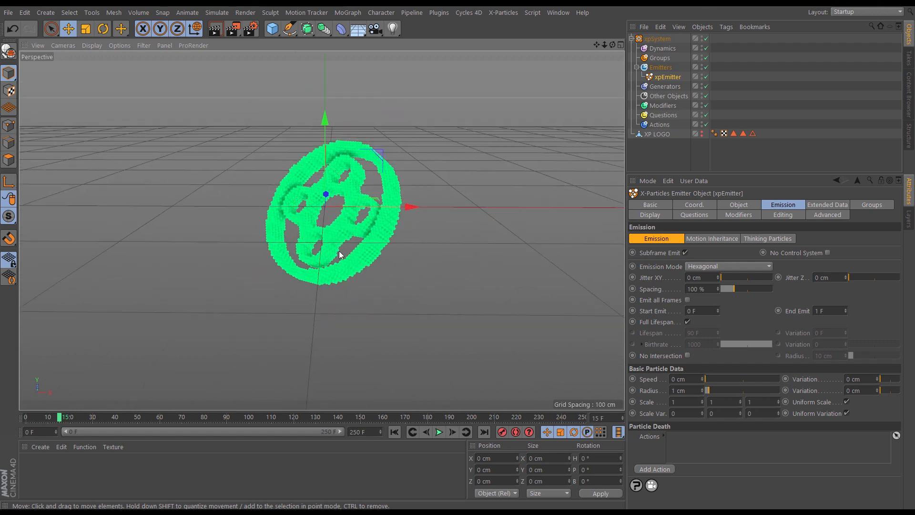
alt+middle_drag(339, 251, 330, 259)
alt+drag(330, 258, 347, 271)
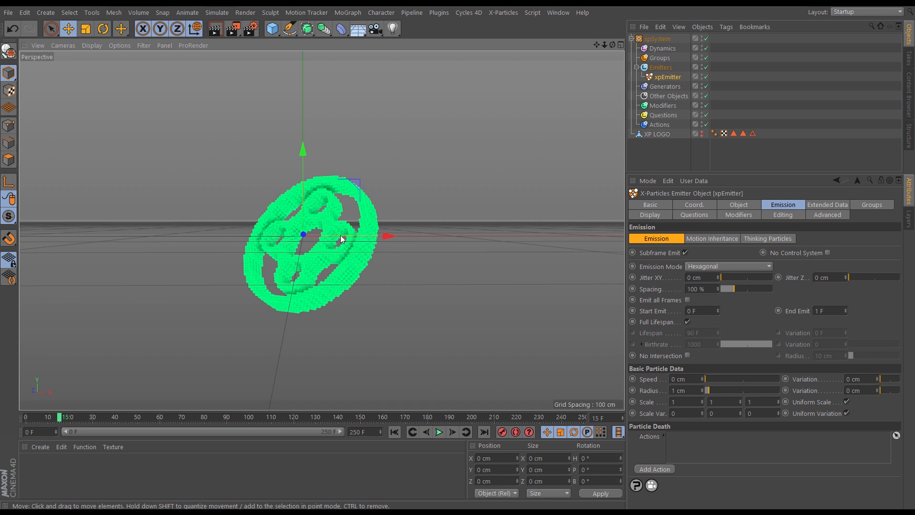
mouse_move(356, 232)
alt+mouse_down()
mouse_move(388, 244)
mouse_move(339, 242)
mouse_move(358, 250)
mouse_move(350, 246)
alt+mouse_up()
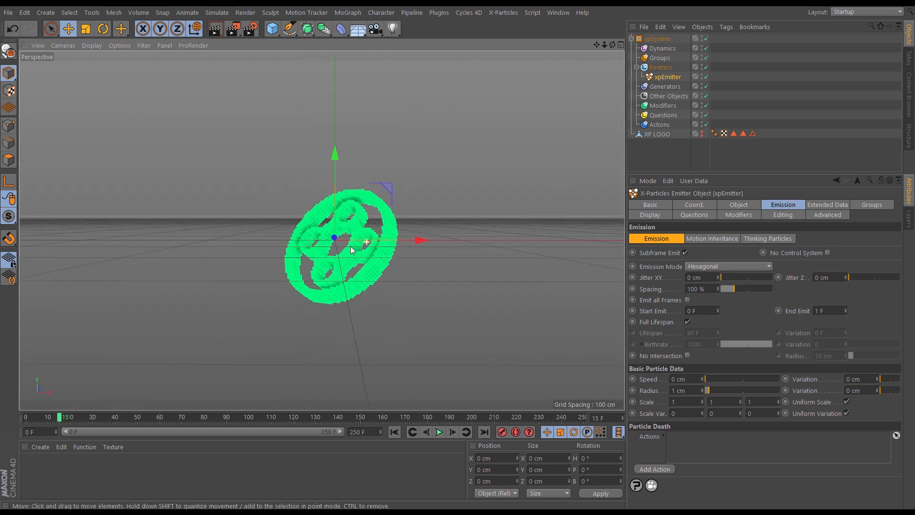
click(663, 48)
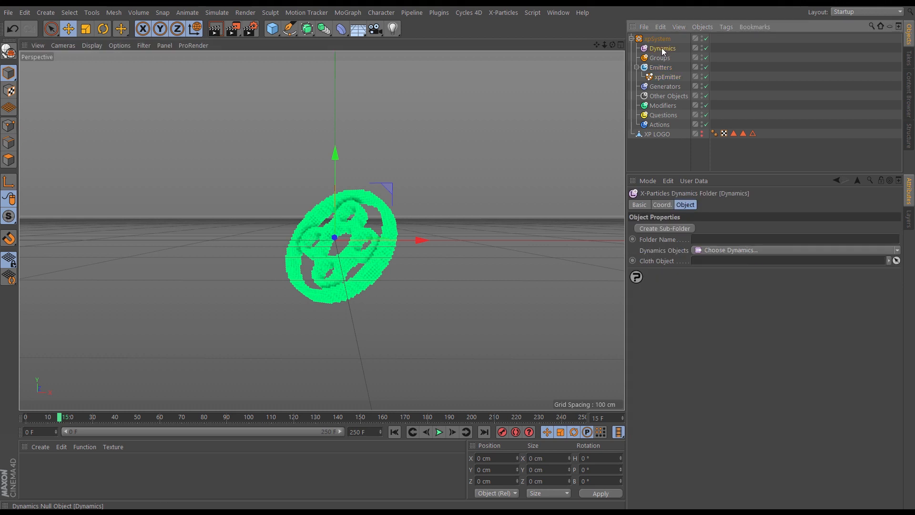
click(899, 250)
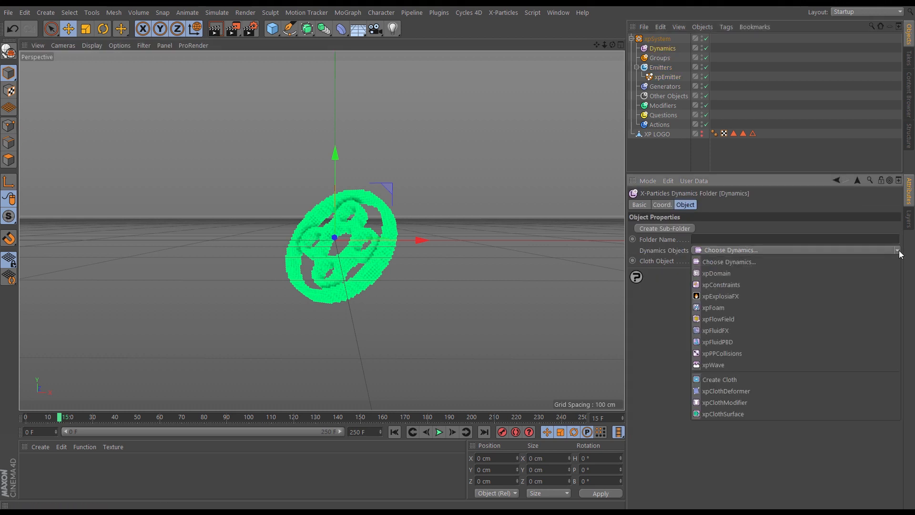
click(726, 296)
scroll(377, 240, down, 4)
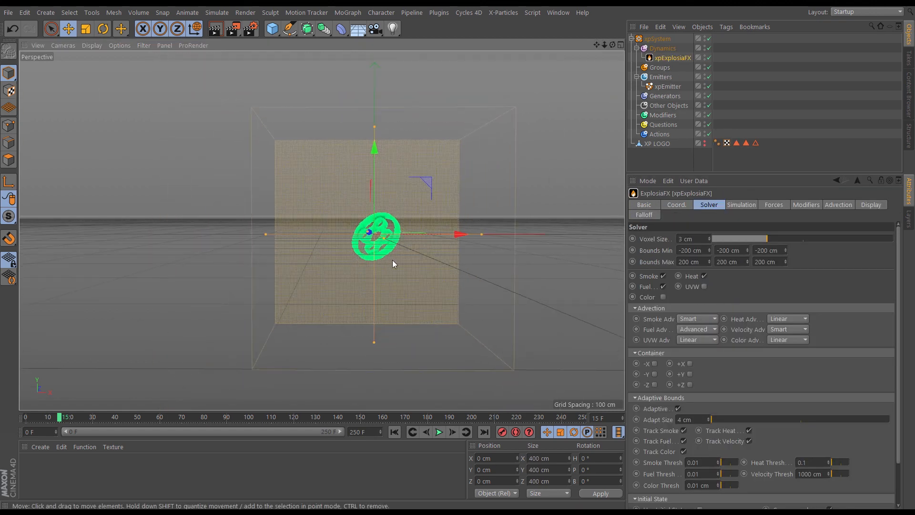
- Raise the ExplosiaFX domain to about 72 cm on Y so most of its volume lies above the logo
mouse_move(393, 265)
alt+mouse_down()
mouse_move(434, 268)
mouse_move(395, 264)
alt+mouse_up()
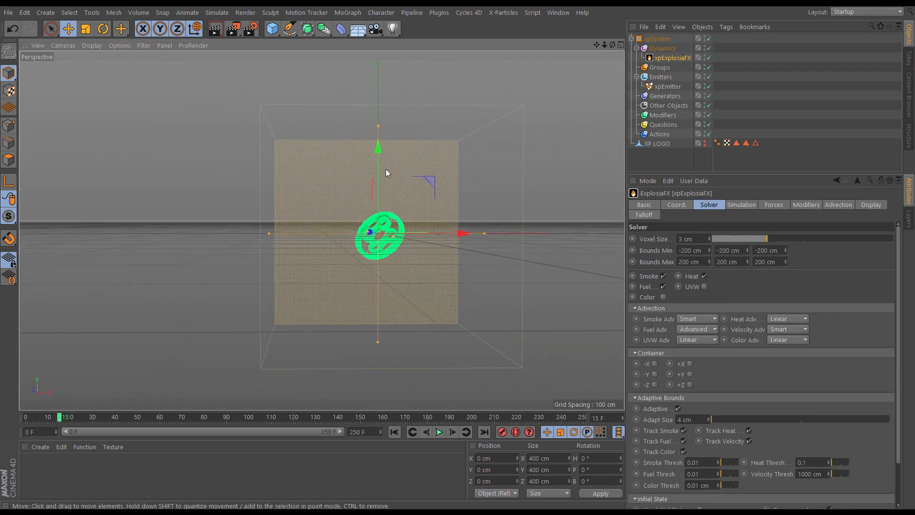
drag(378, 152, 378, 108)
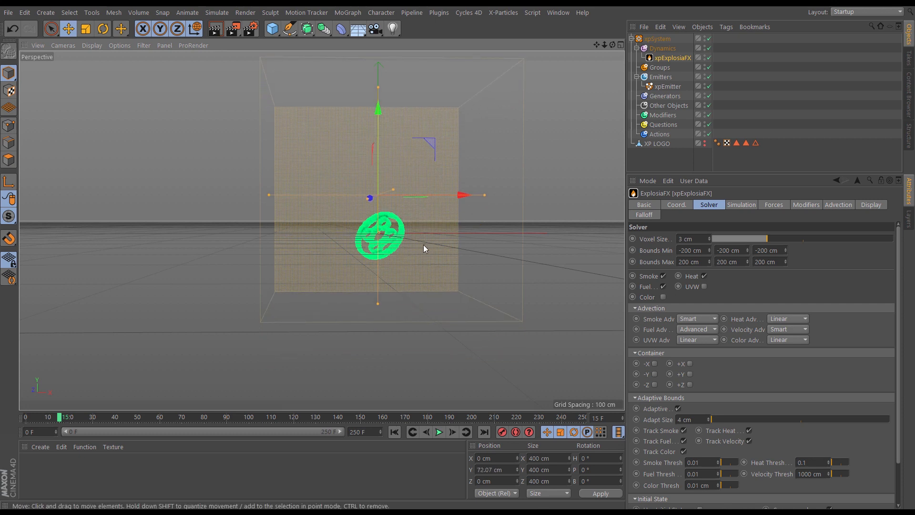
alt+drag(424, 245, 410, 262)
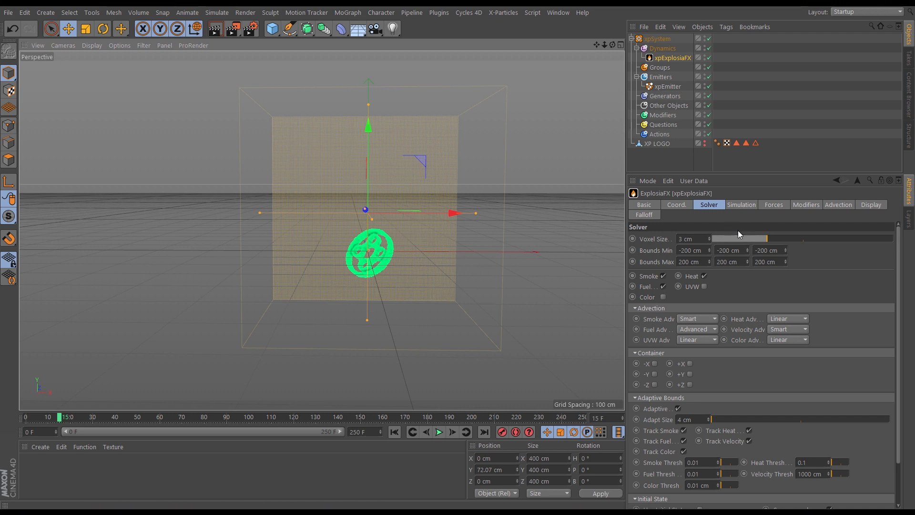
- Set the ExplosiaFX solver's voxel size to 7 cm
drag(791, 236, 831, 242)
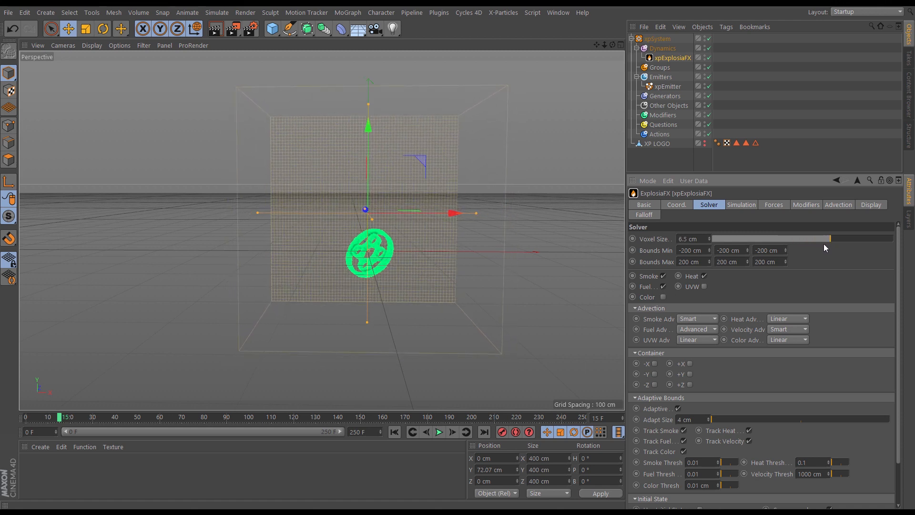
drag(833, 239, 839, 239)
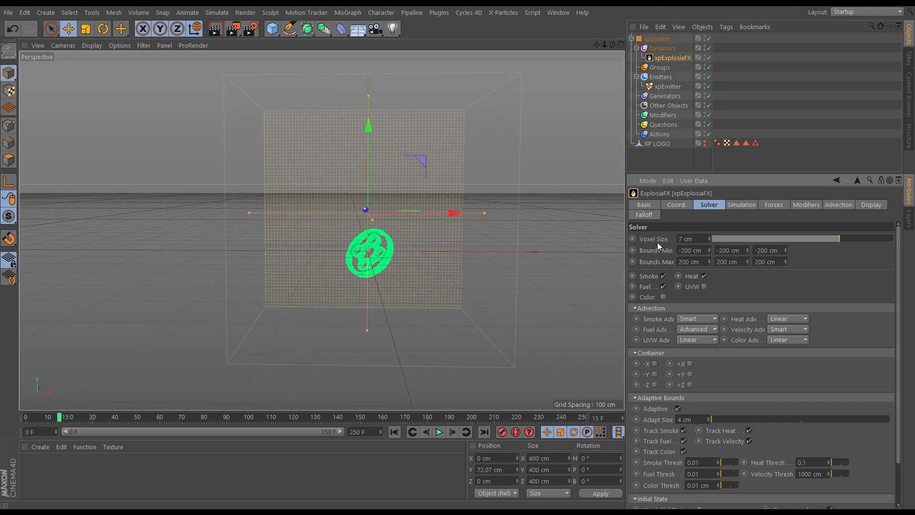
alt+drag(419, 260, 464, 274)
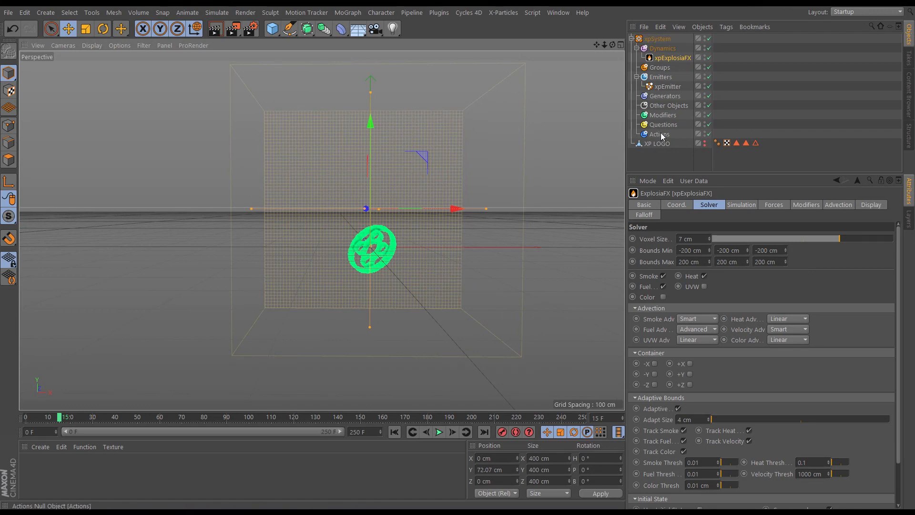
- Disable the existing xpEmitter and create a second emitter in the Emitters folder
click(710, 86)
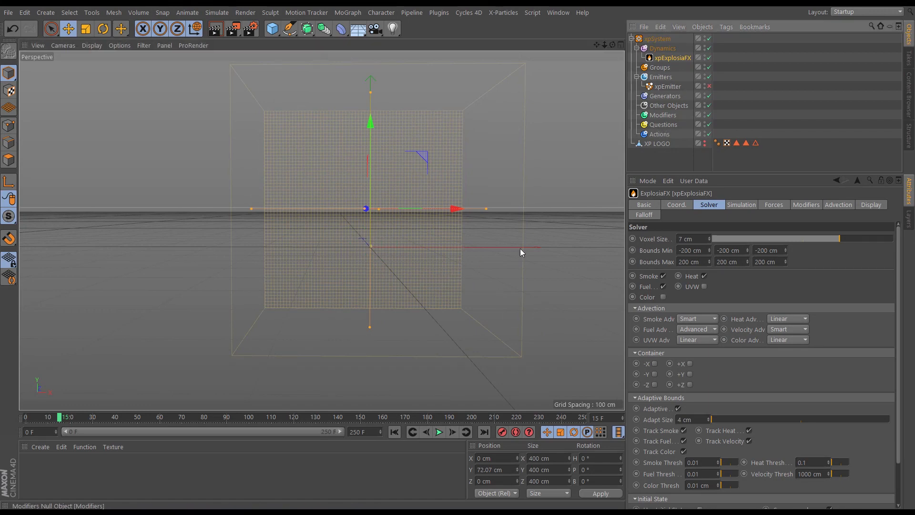
mouse_move(397, 269)
alt+mouse_down()
mouse_move(380, 271)
mouse_move(387, 294)
mouse_move(392, 276)
mouse_move(403, 283)
alt+mouse_up()
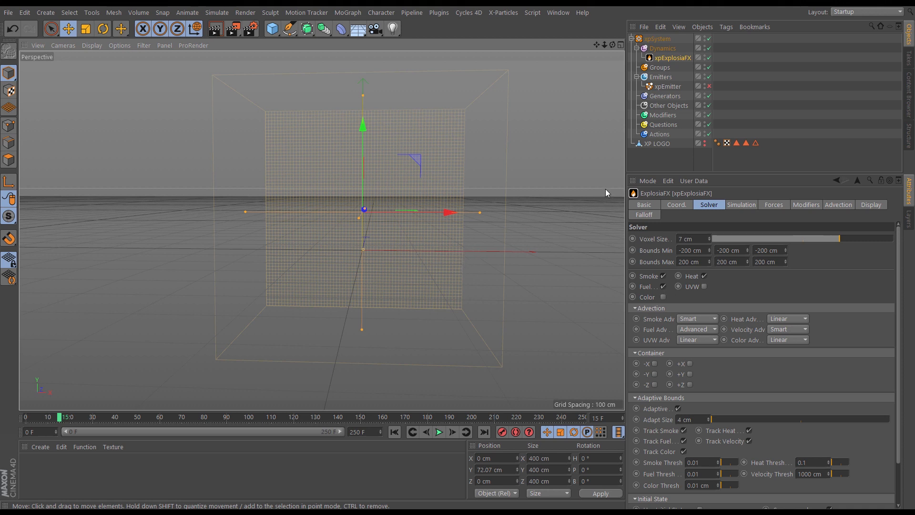
click(661, 77)
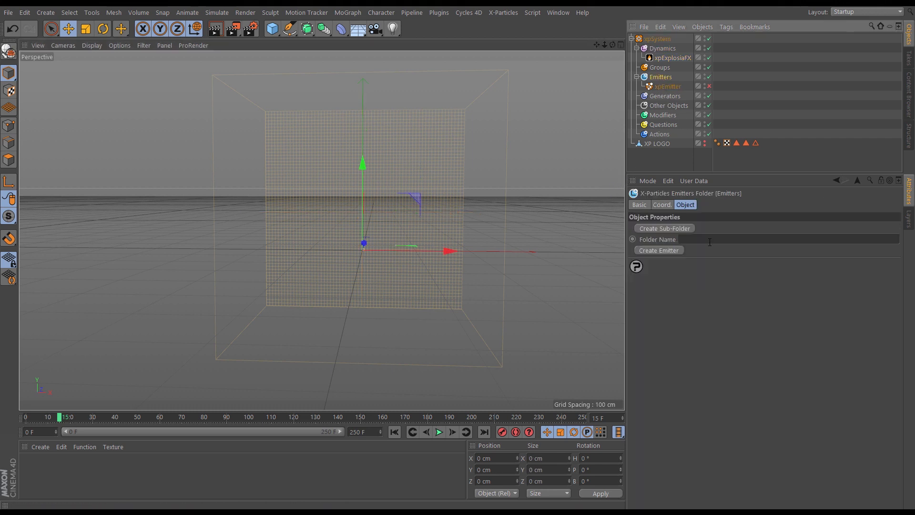
click(661, 251)
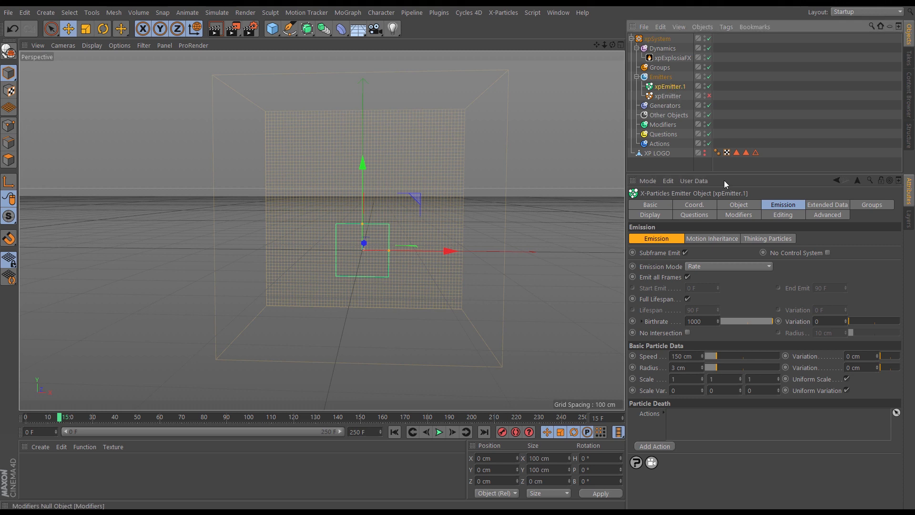
- Rename the new emitter xpEmitter_EFX
click(670, 210)
drag(738, 240, 698, 253)
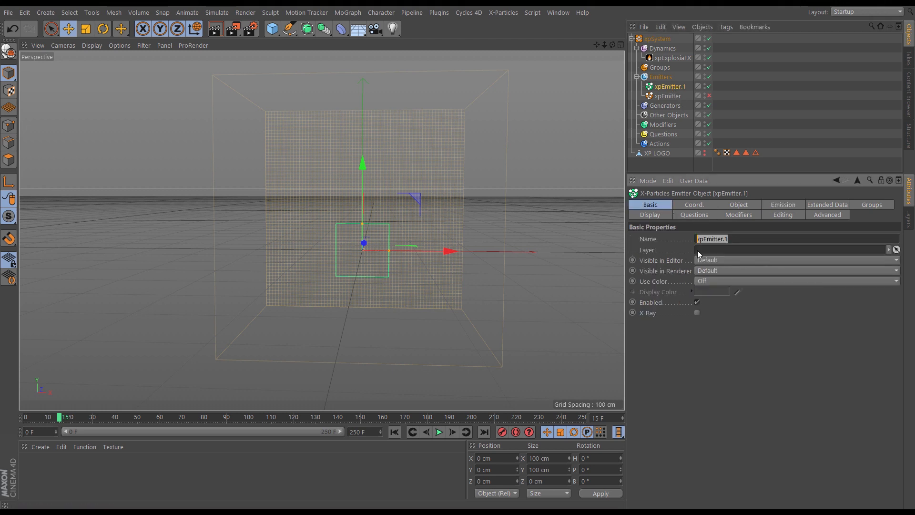
click(738, 241)
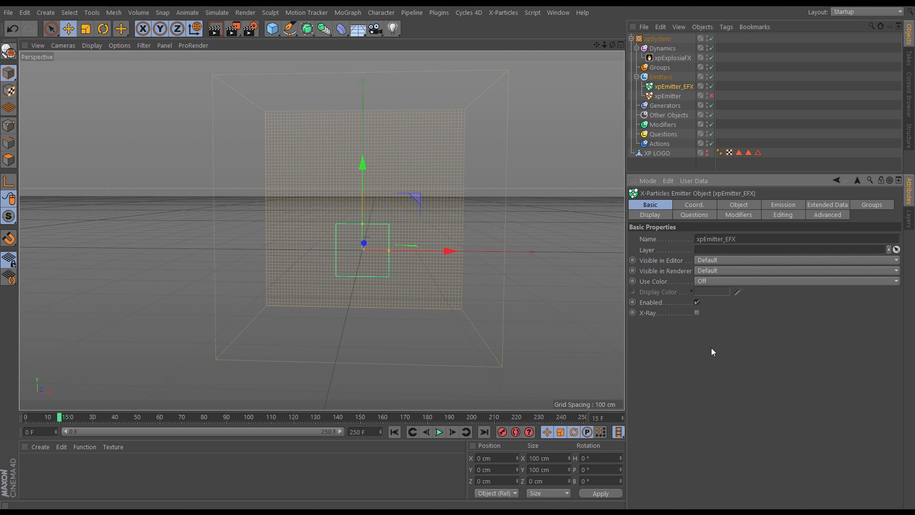
key(Return)
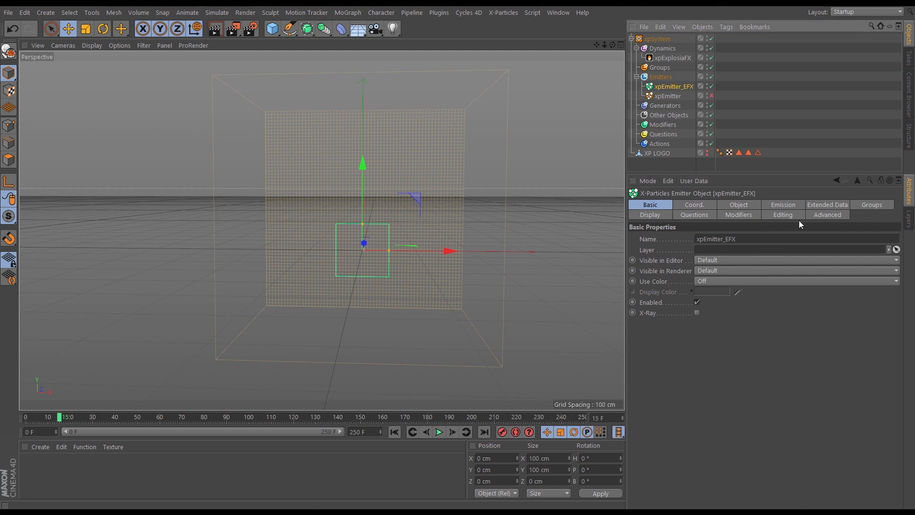
- Set the emitter shape of xpEmitter_EFX to Box
click(720, 204)
click(701, 253)
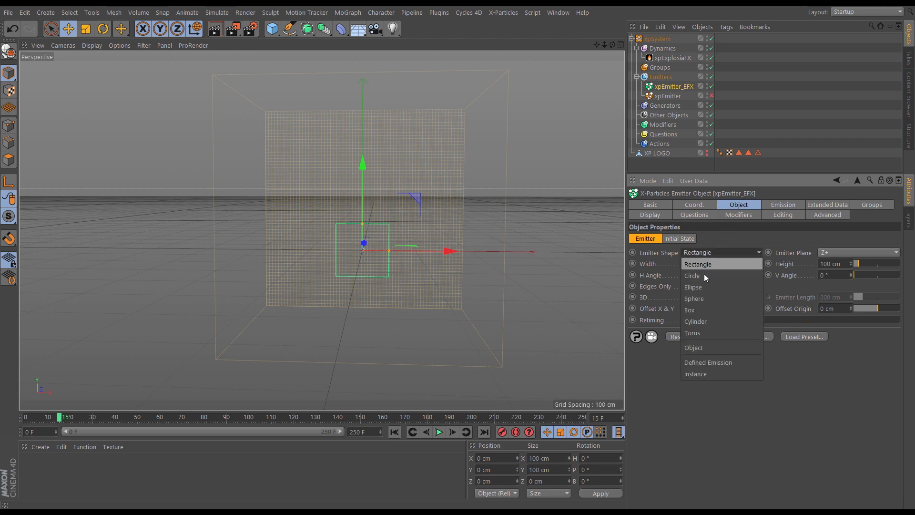
click(697, 311)
- Lower xpEmitter_EFX to about -58 cm on Y, beneath the logo, showing XP LOGO temporarily as a reference
alt+drag(430, 277, 387, 267)
click(707, 153)
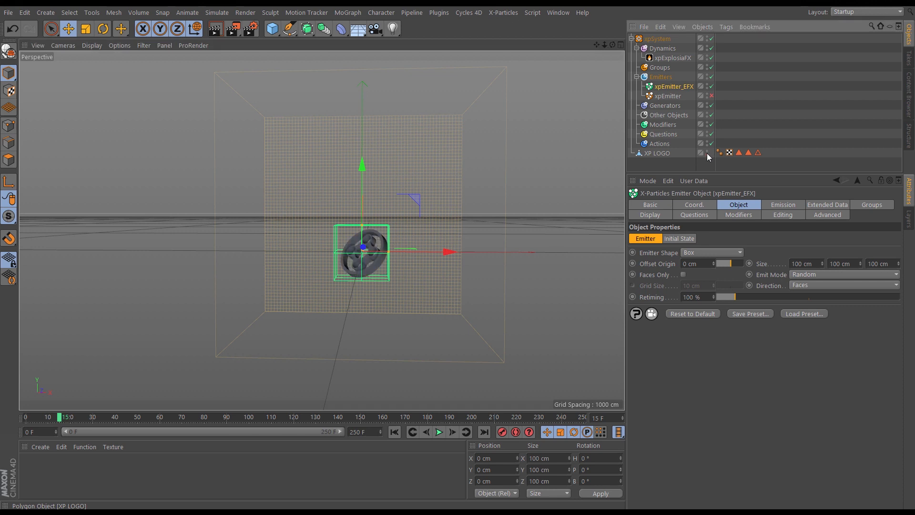
drag(362, 170, 367, 196)
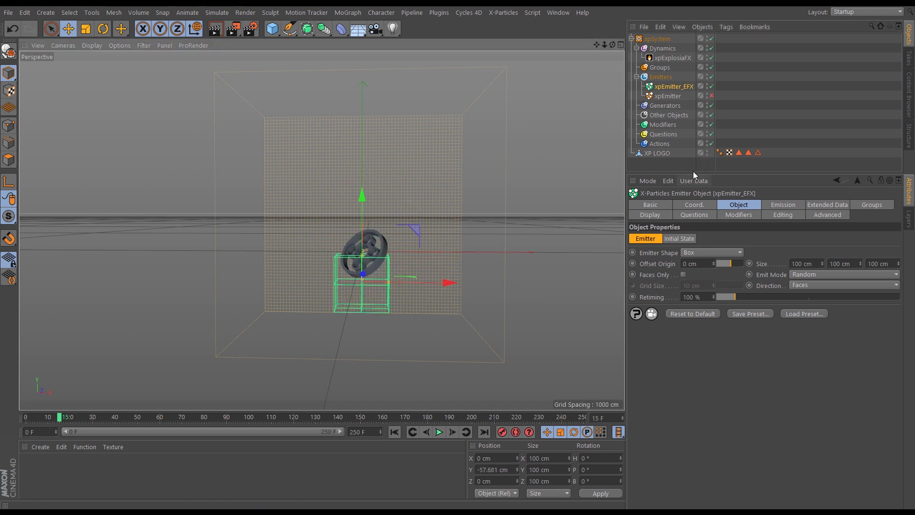
click(707, 151)
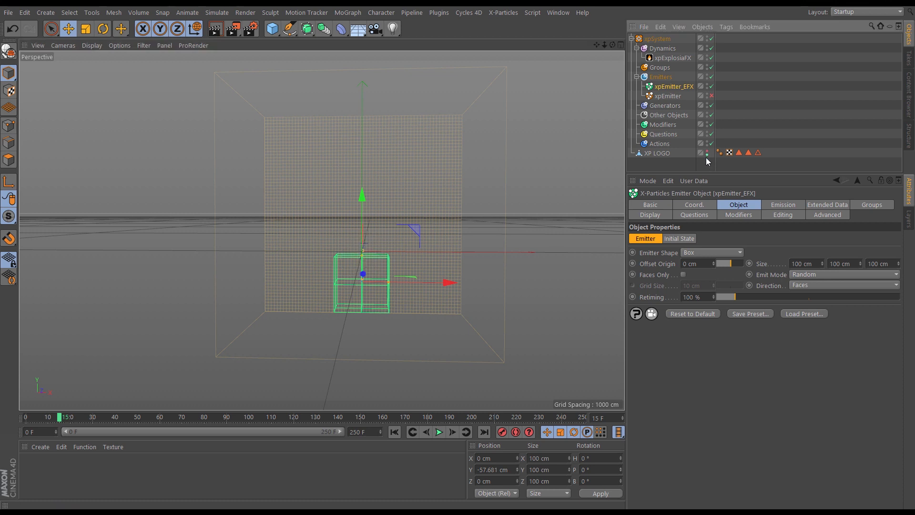
alt+drag(419, 267, 386, 268)
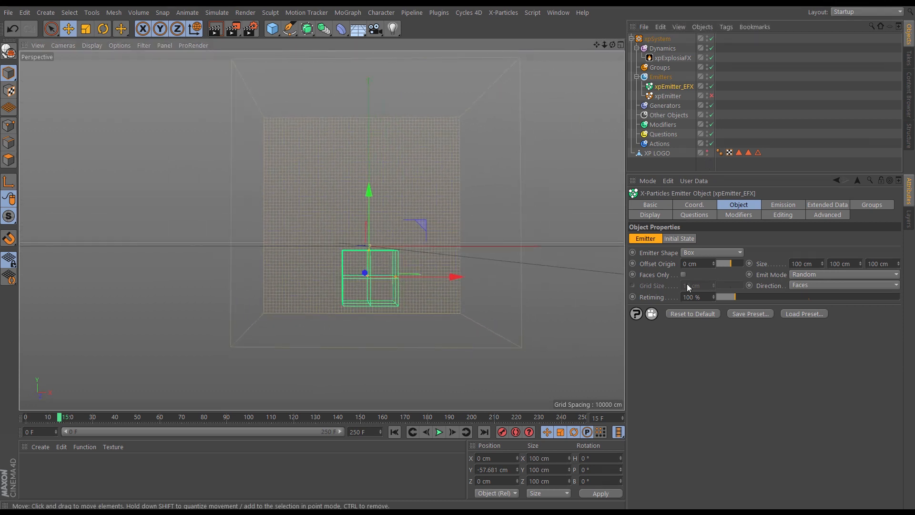
- Disable xpExplosiaFX and play the simulation from the start to examine how the box emitter emits
click(712, 58)
click(393, 431)
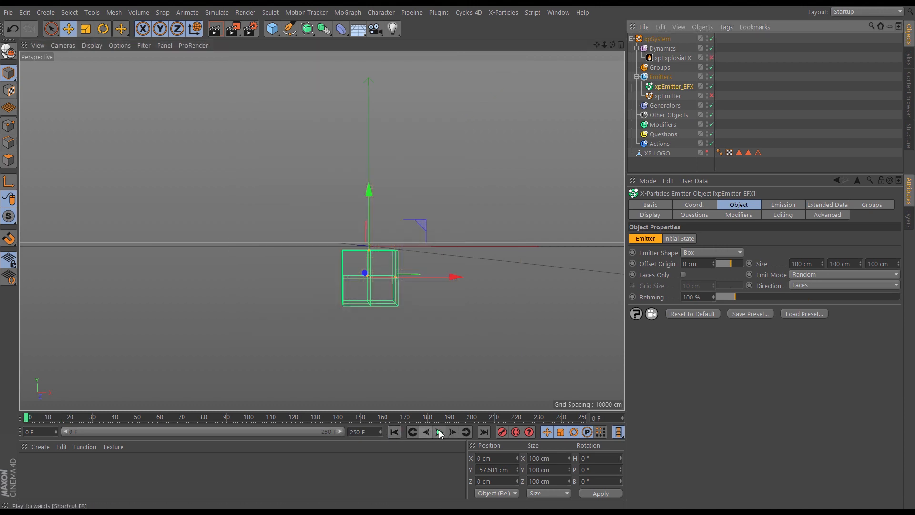
click(439, 431)
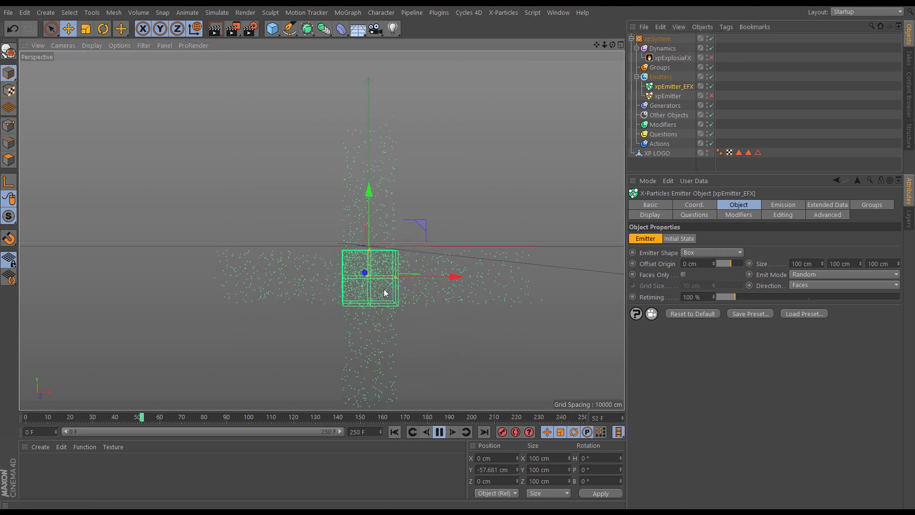
mouse_move(385, 289)
alt+mouse_down()
mouse_move(428, 303)
mouse_move(467, 302)
mouse_move(376, 293)
alt+mouse_up()
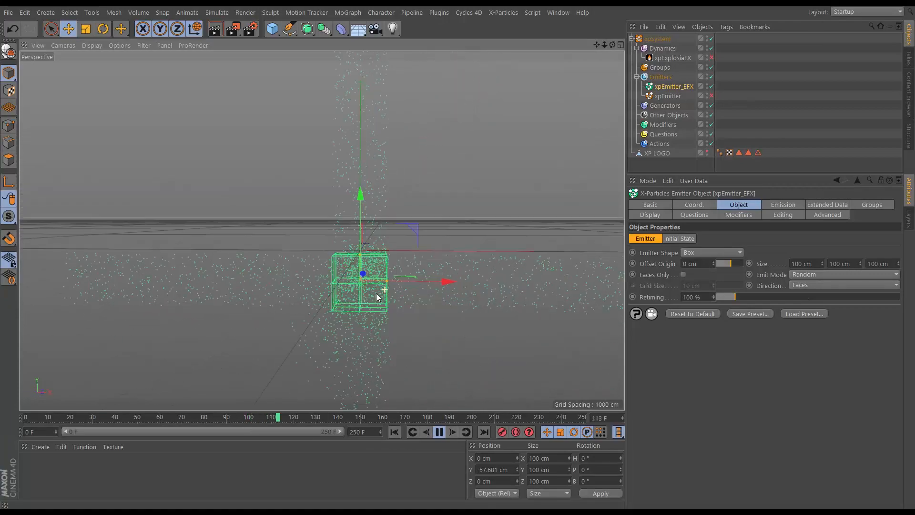
- Set the emission direction of the xpEmitter_EFX box to Y+ Axis
alt+drag(430, 305, 455, 309)
click(800, 285)
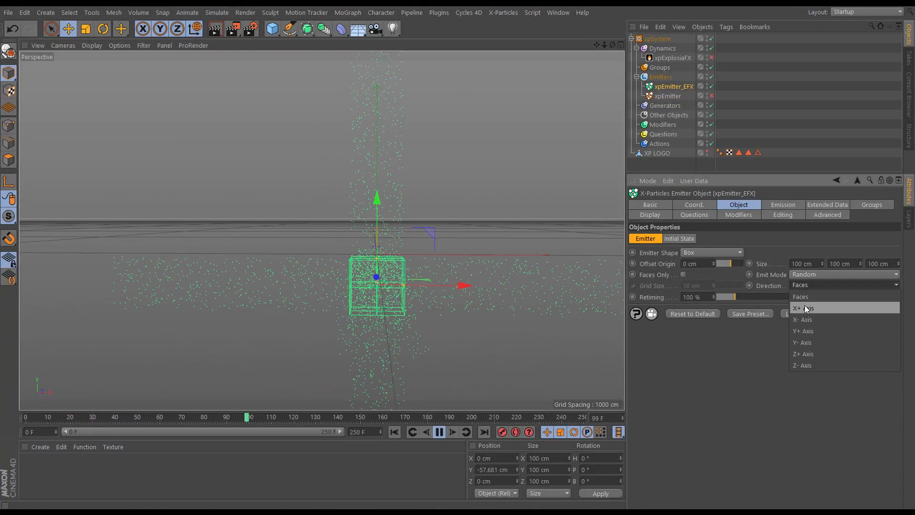
click(805, 331)
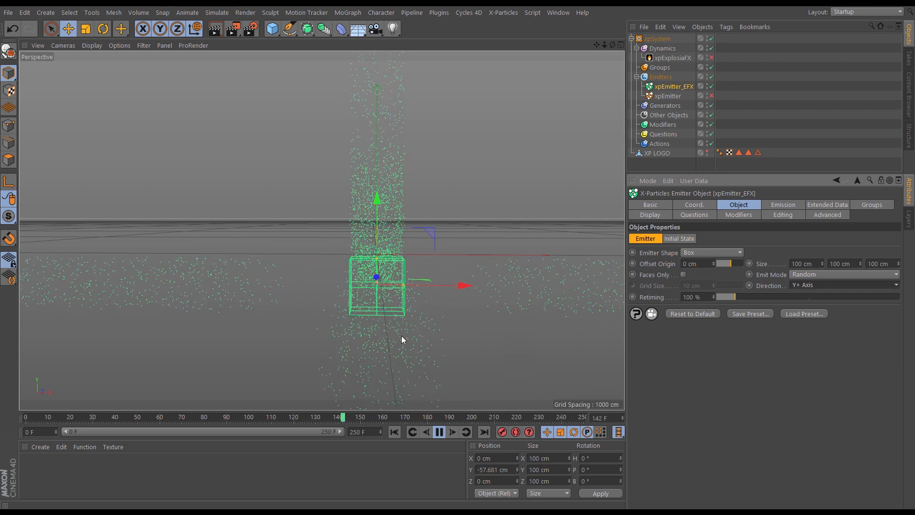
mouse_move(401, 336)
alt+mouse_down()
mouse_move(406, 317)
mouse_move(431, 313)
mouse_move(386, 314)
mouse_move(376, 298)
mouse_move(411, 298)
mouse_move(408, 319)
alt+mouse_up()
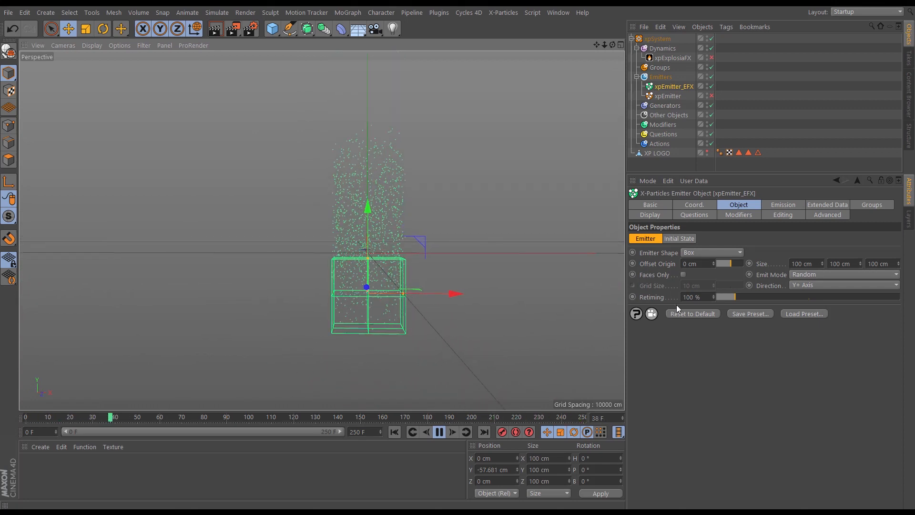
- Set the birthrate of xpEmitter_EFX to 300
click(783, 204)
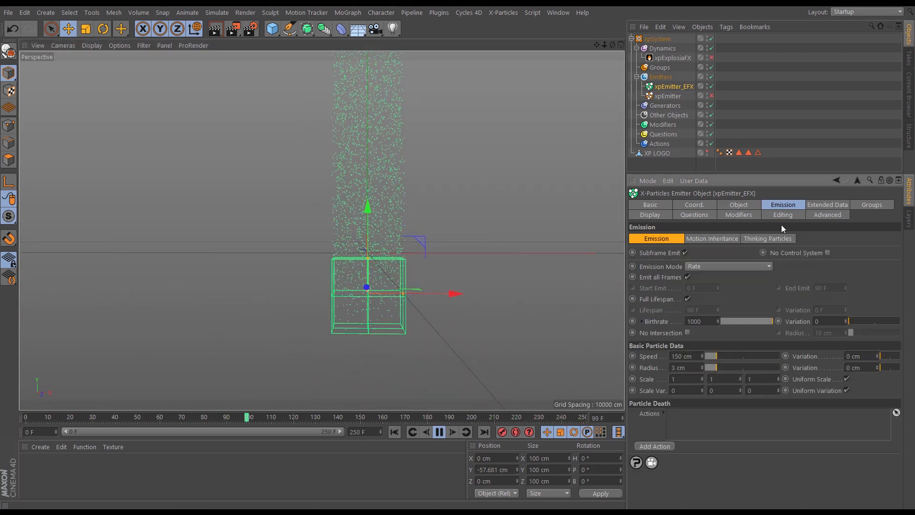
click(694, 322)
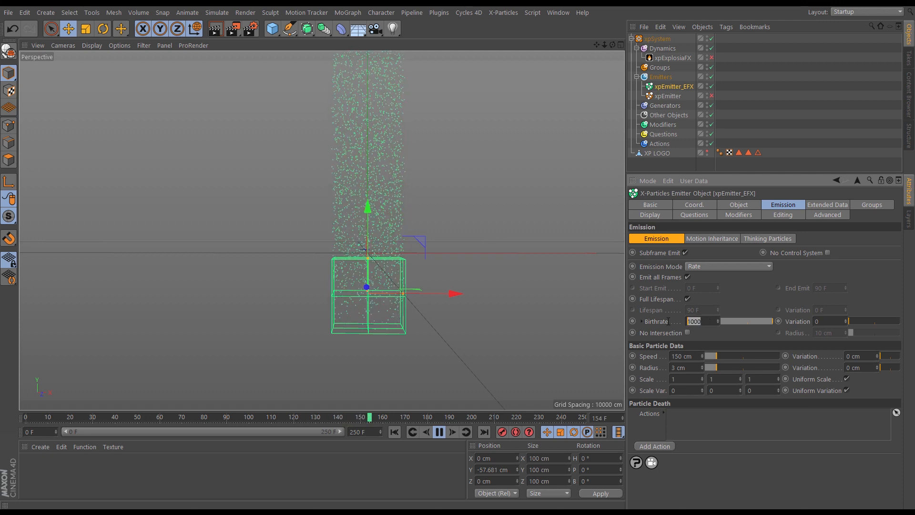
text(300)
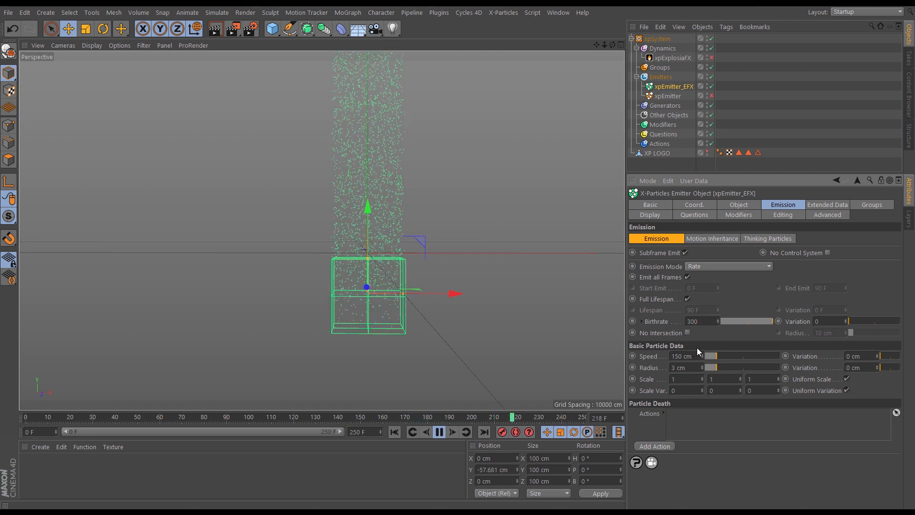
key(Return)
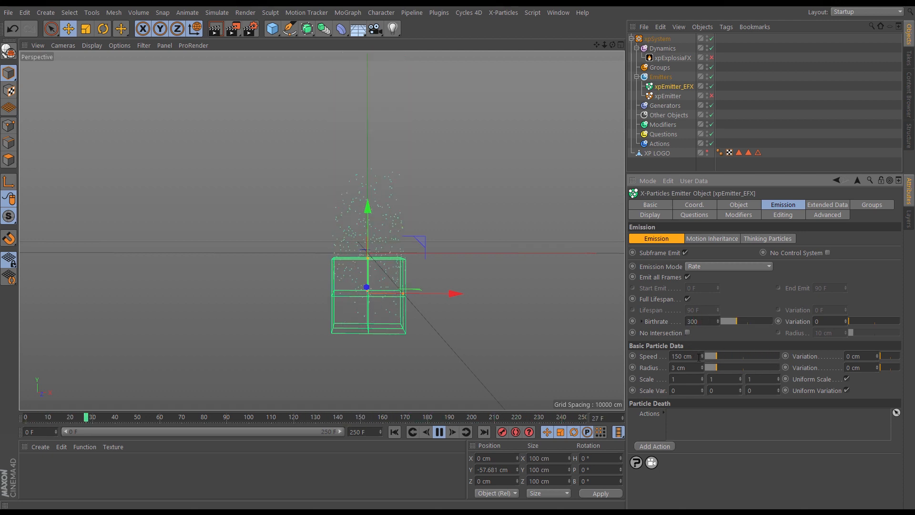
- Set the particle speed of xpEmitter_EFX to 40 cm with a 20 cm variation, and restart the playback
click(697, 357)
text(40)
key(Return)
click(844, 358)
text(20)
key(Return)
click(394, 432)
- Review the extended physical data of xpEmitter_EFX, such as temperature, smoke and fuel, and re-enable xpExplosiaFX
click(831, 206)
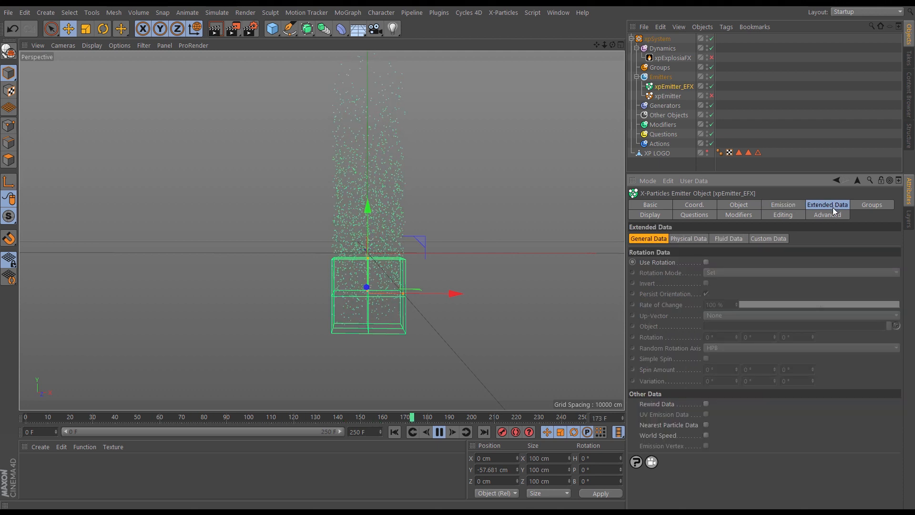
click(696, 239)
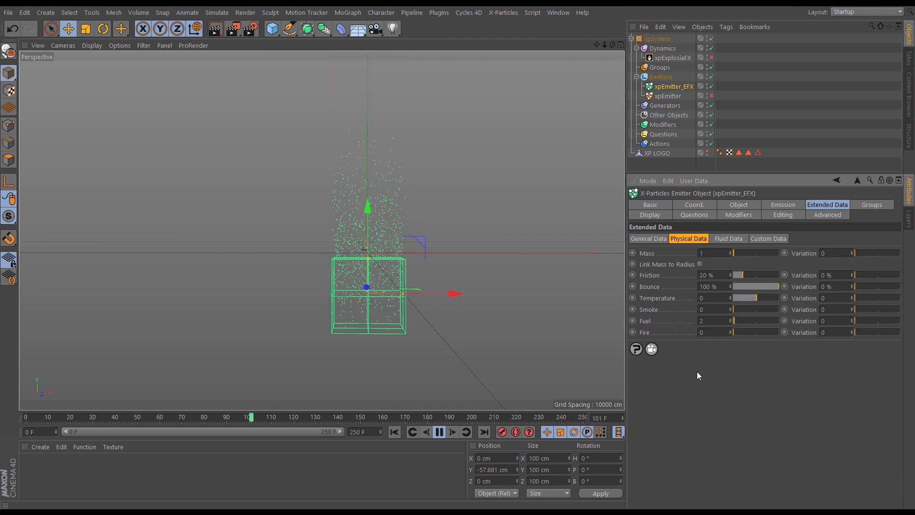
click(712, 58)
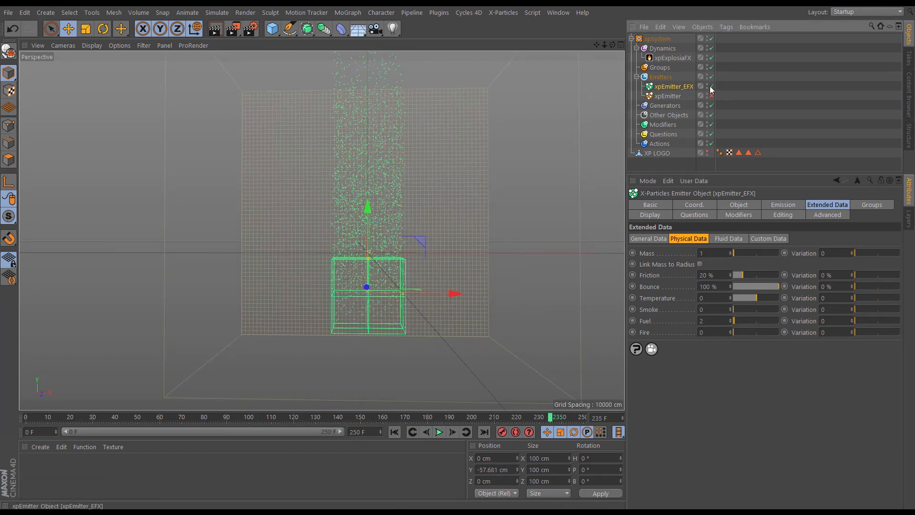
- Add an xpExplosiaFX Source tag to xpEmitter_EFX
click(674, 58)
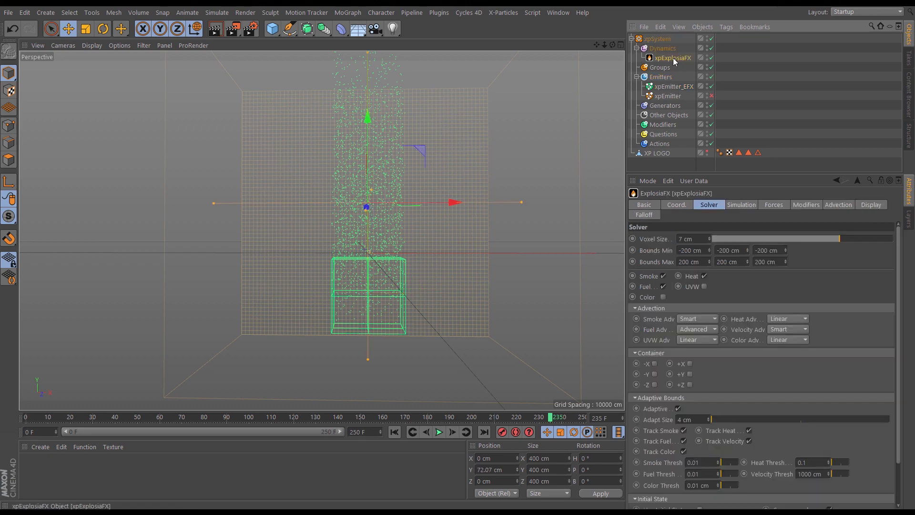
click(675, 87)
click(728, 28)
mouse_move(785, 172)
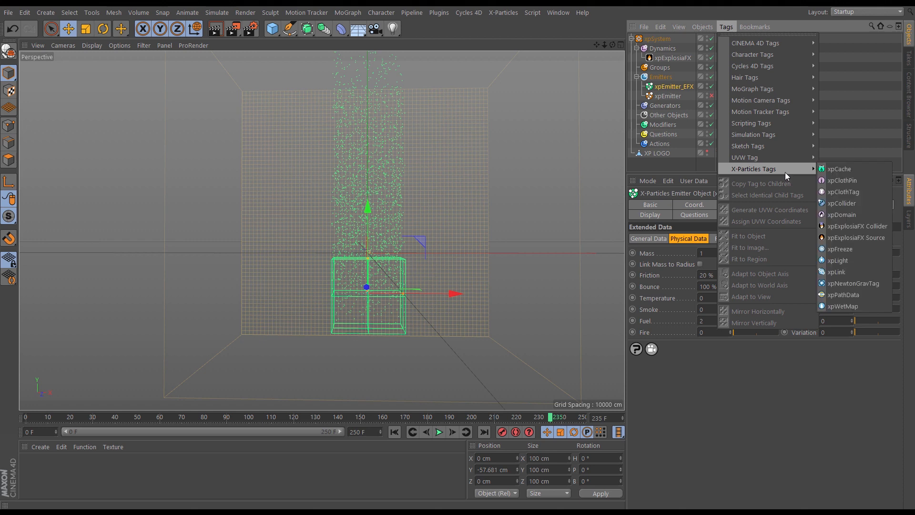
click(854, 238)
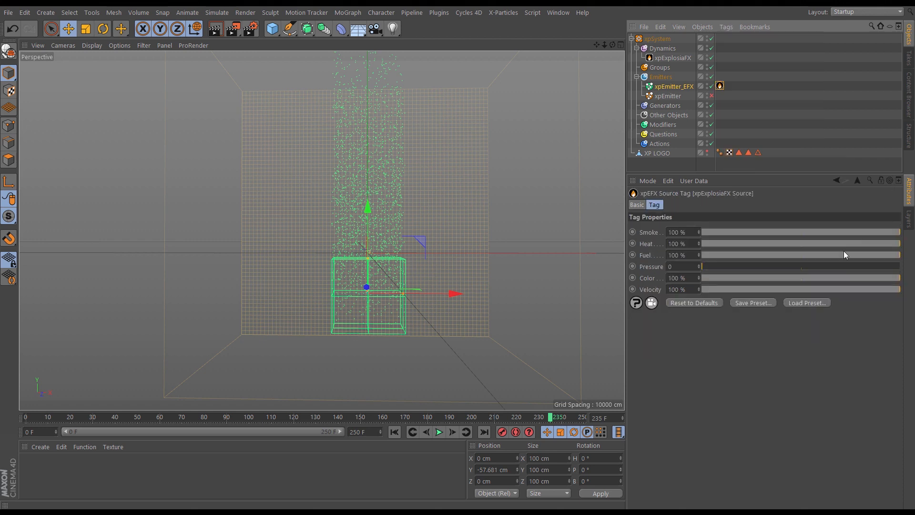
- Play the simulation from the start, stop it, and examine the smoke and fire rising from the box emitter
click(398, 433)
click(439, 433)
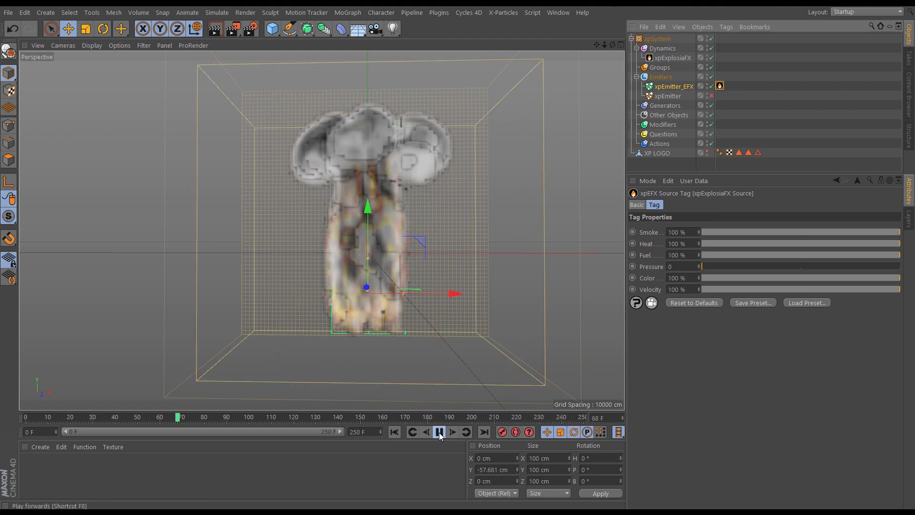
click(440, 433)
alt+drag(393, 246, 529, 261)
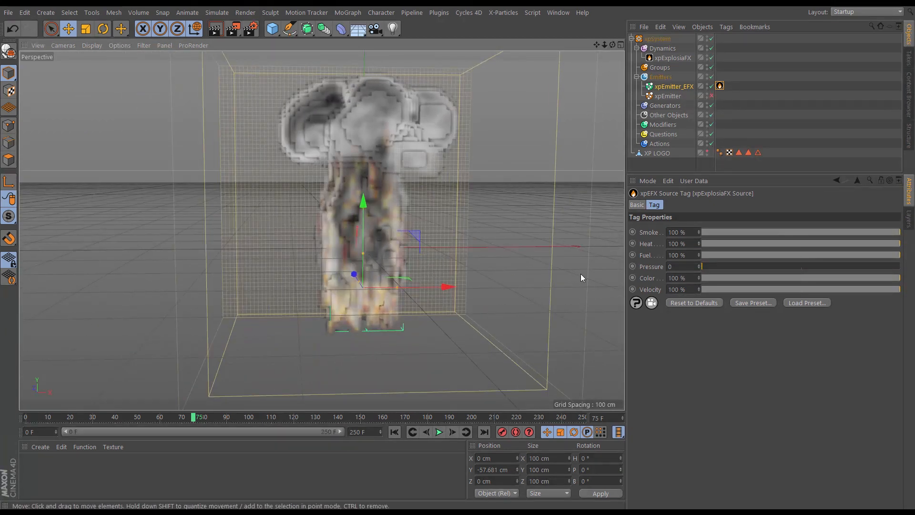
- Switch the xpExplosiaFX display to Velocity, replay the simulation to examine the velocity vectors, and rewind to the start
click(672, 58)
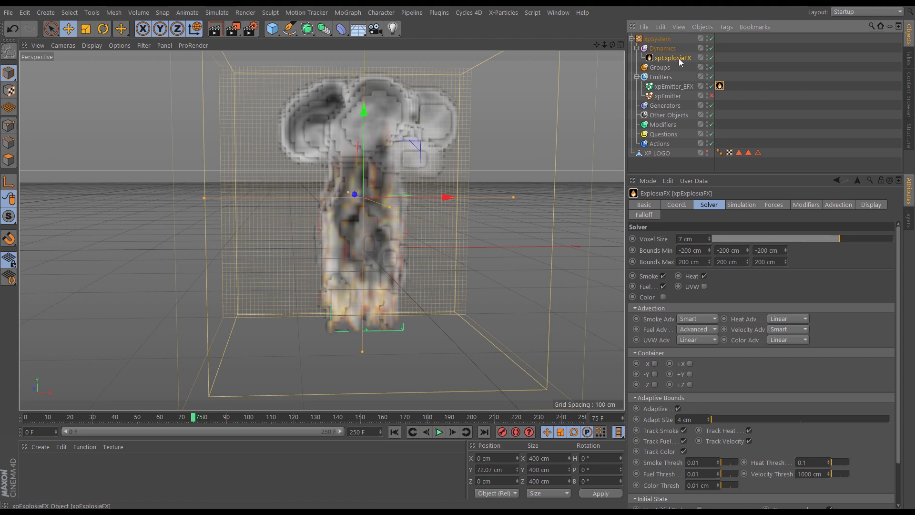
click(872, 204)
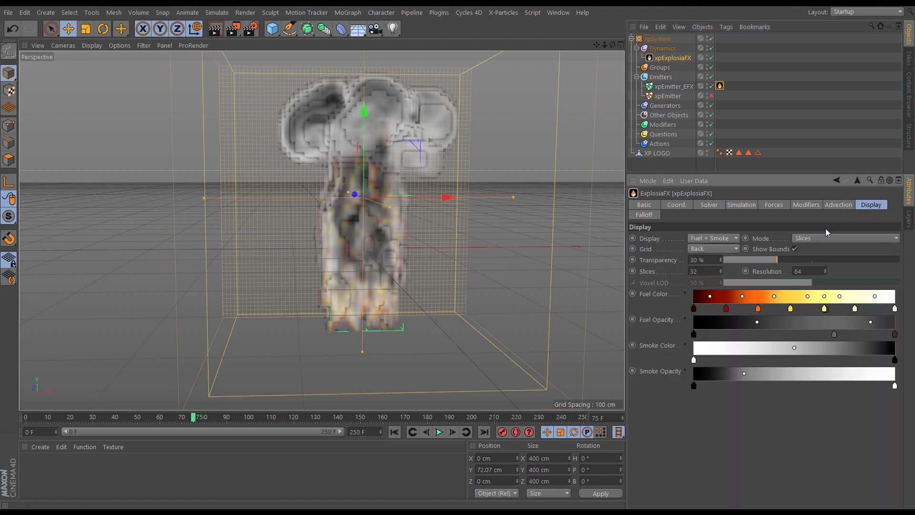
click(713, 239)
click(709, 296)
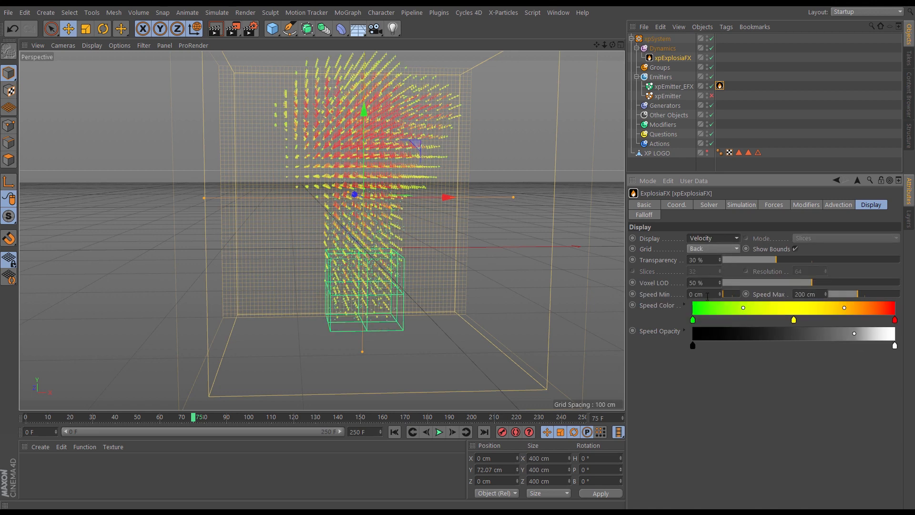
click(394, 431)
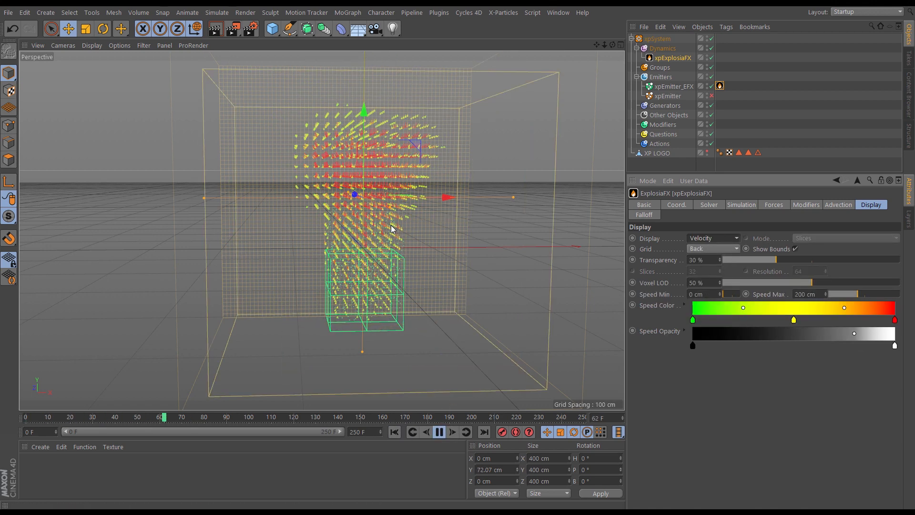
click(439, 432)
click(393, 432)
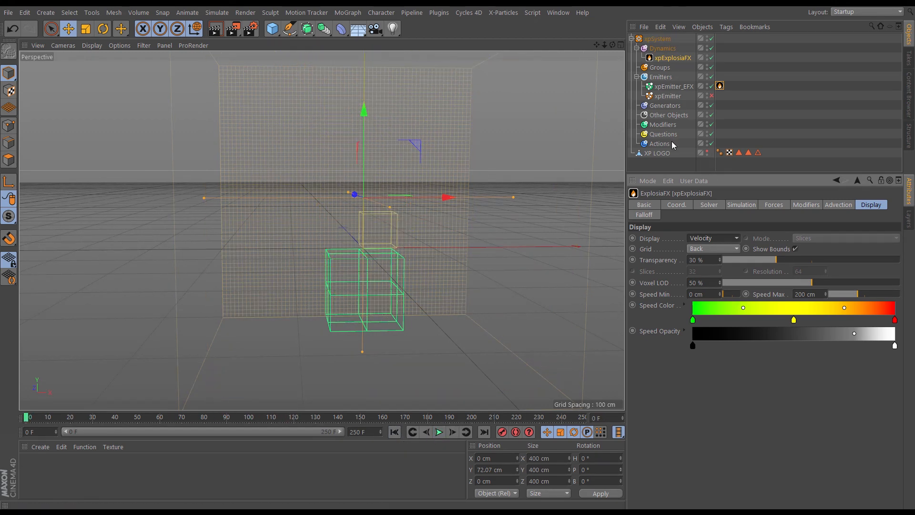
- Switch the xpExplosiaFX display to Smoke
alt+middle_drag(394, 276, 390, 308)
alt+drag(391, 309, 383, 296)
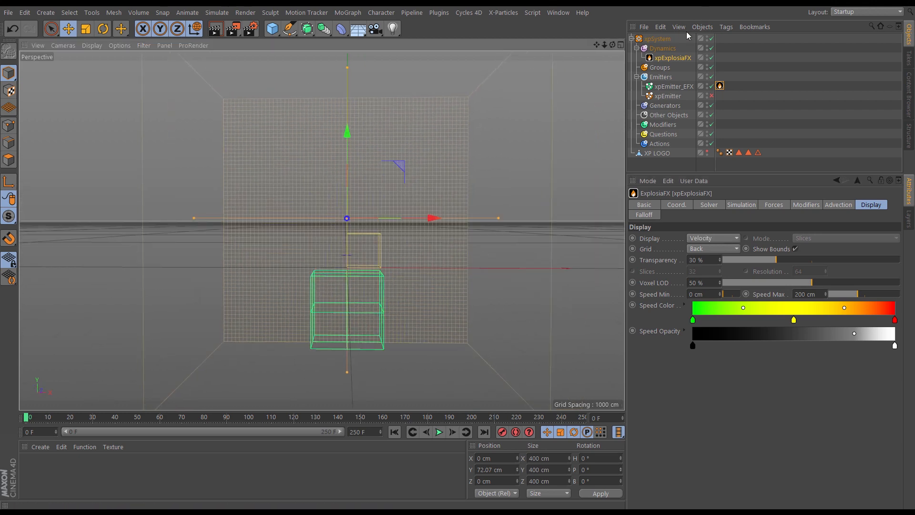
click(697, 239)
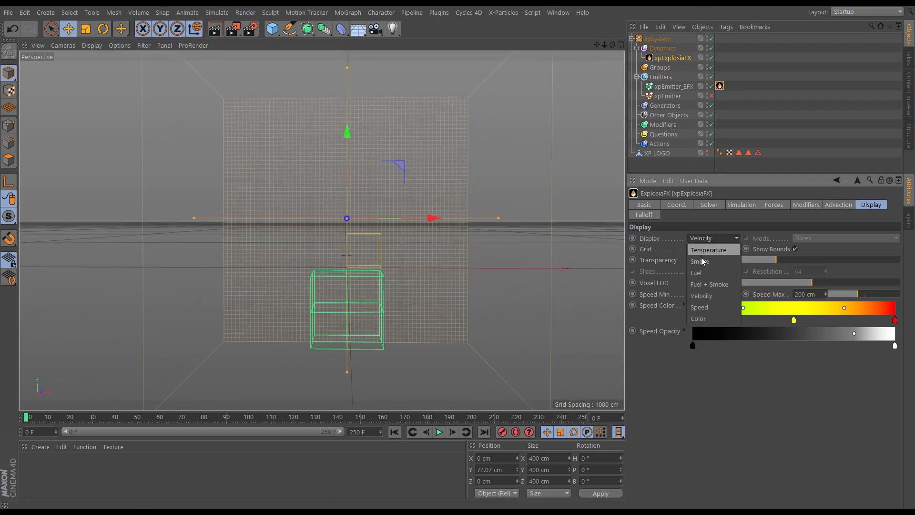
click(701, 261)
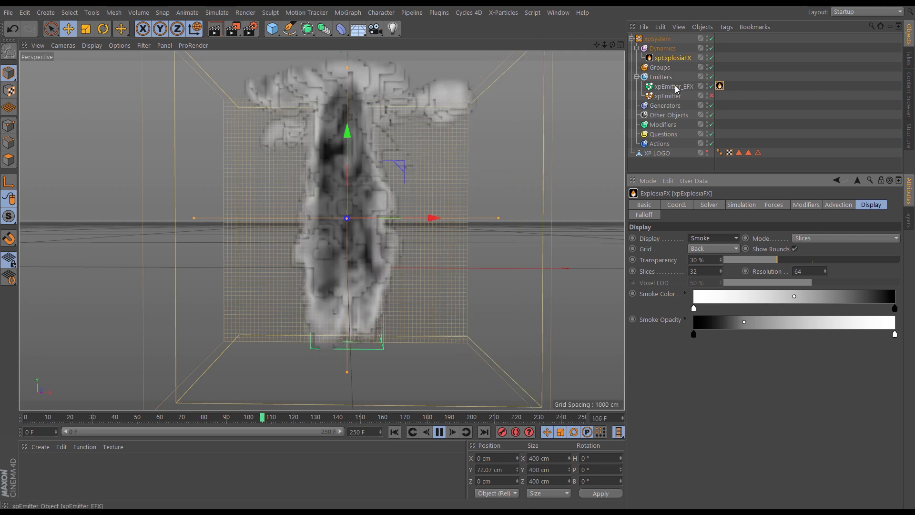
- Try a lower gravity of 1.6 cm in the xpExplosiaFX buoyancy settings and replay the simulation
click(740, 205)
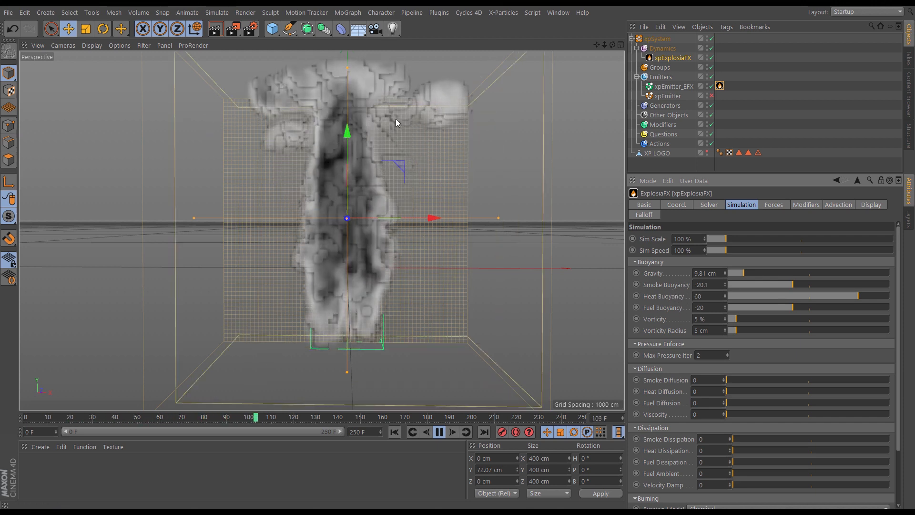
drag(738, 274, 732, 276)
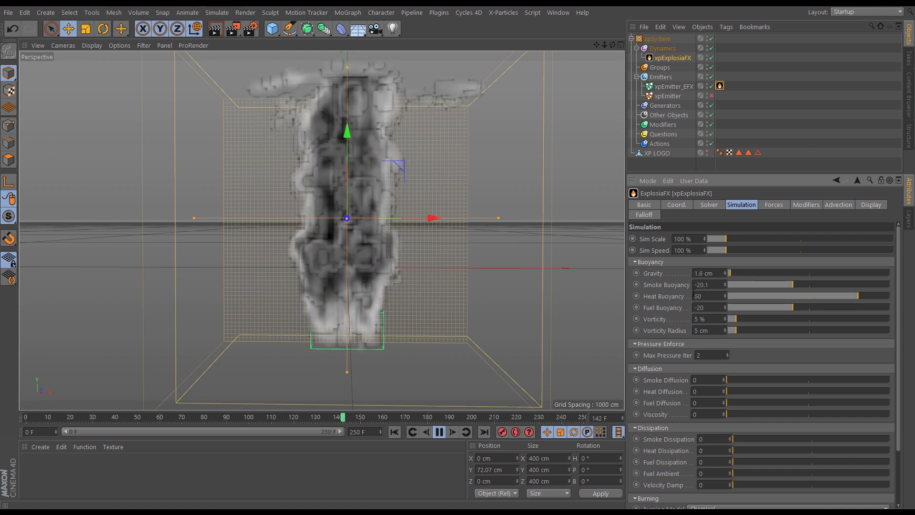
click(395, 434)
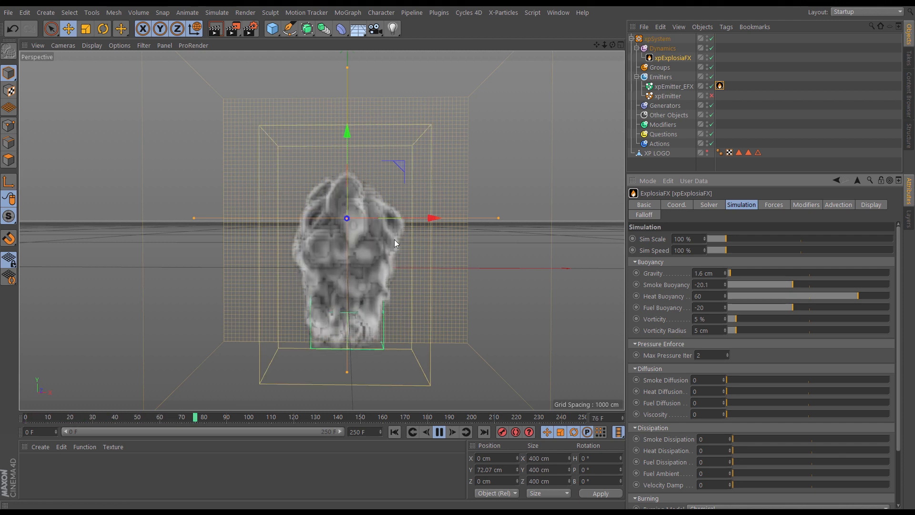
- Try a gravity of 1 cm for xpExplosiaFX and replay the simulation from the start
drag(717, 273, 690, 274)
text(1)
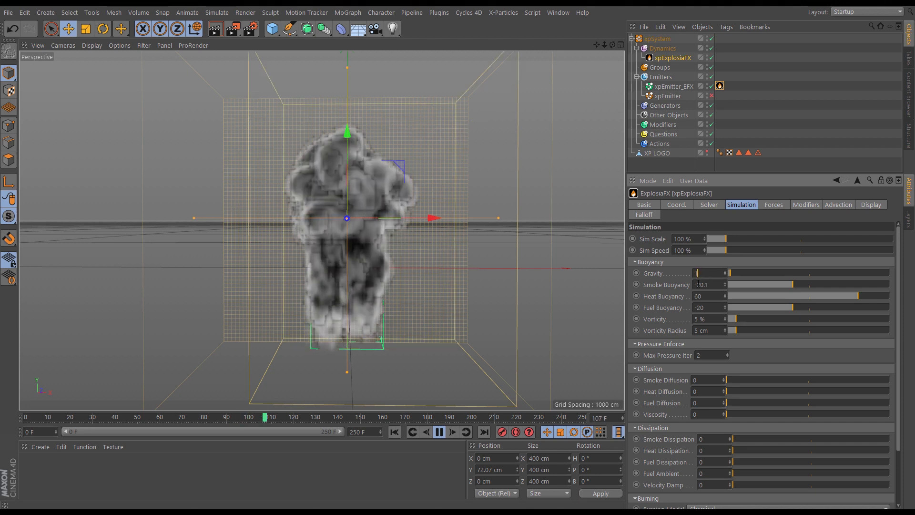
key(Return)
click(394, 432)
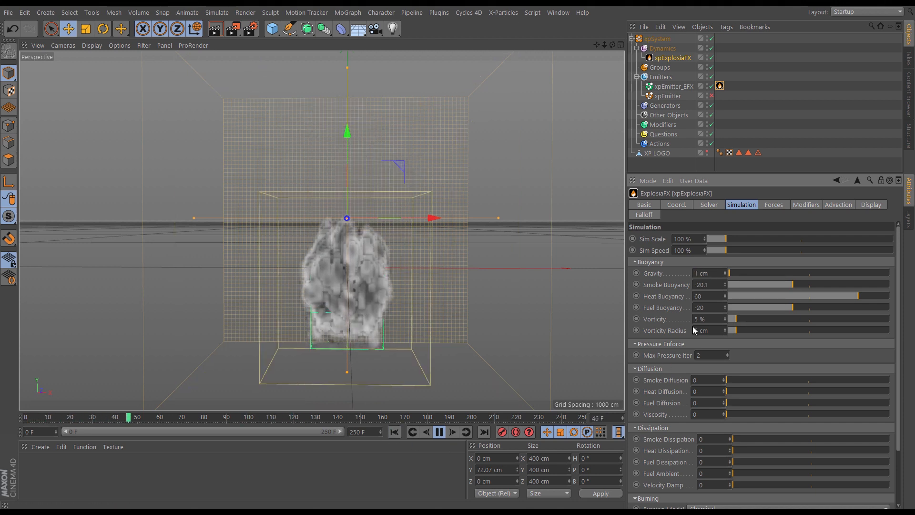
- Set the xpExplosiaFX gravity to 0.5 cm and replay the simulation from the start
drag(714, 274, 678, 285)
text(0.5)
key(Return)
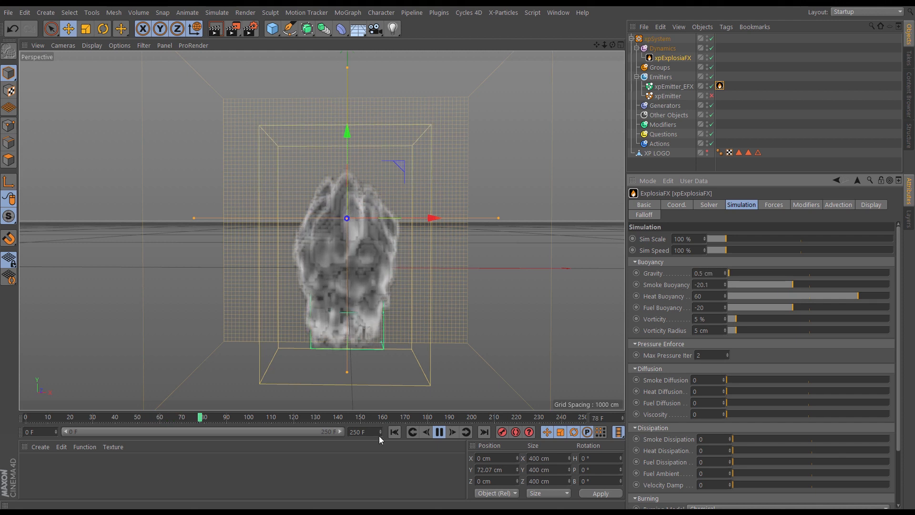
click(394, 432)
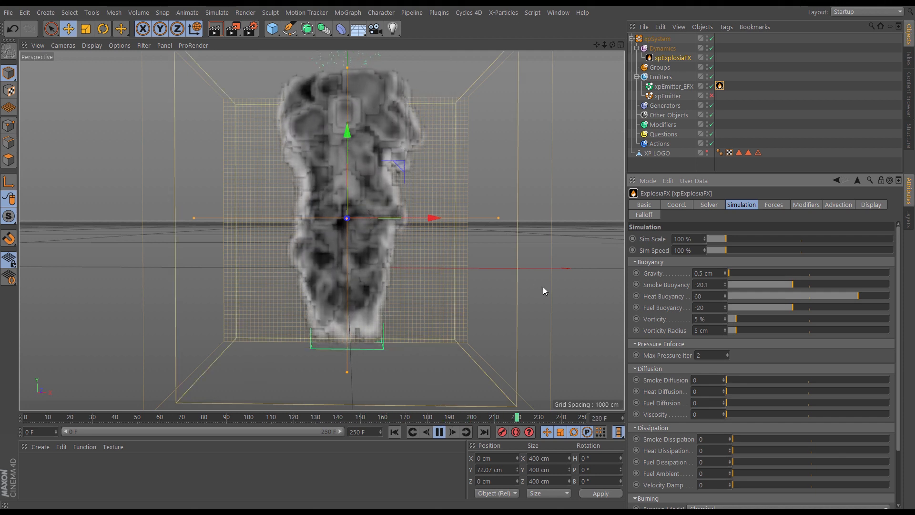
- Set Velocity to 300% in the xpExplosiaFX Source tag of xpEmitter_EFX and replay the simulation from the start
click(711, 95)
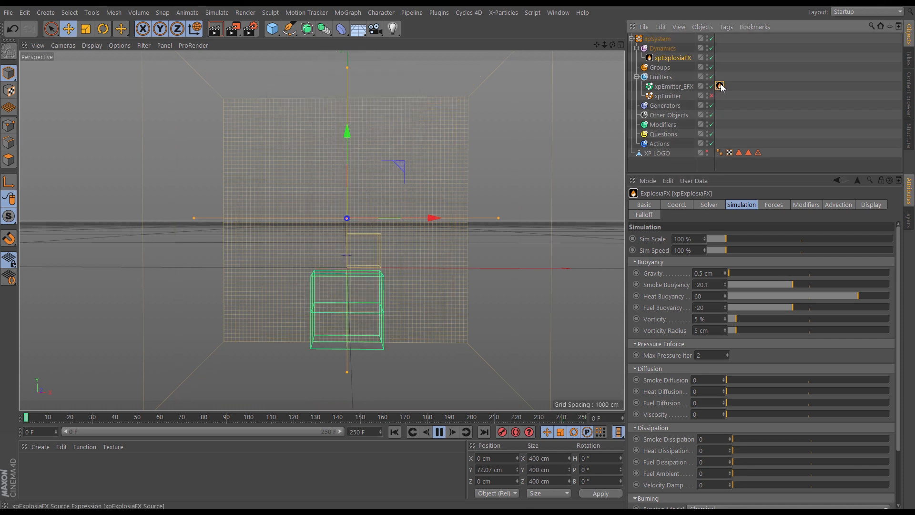
click(719, 86)
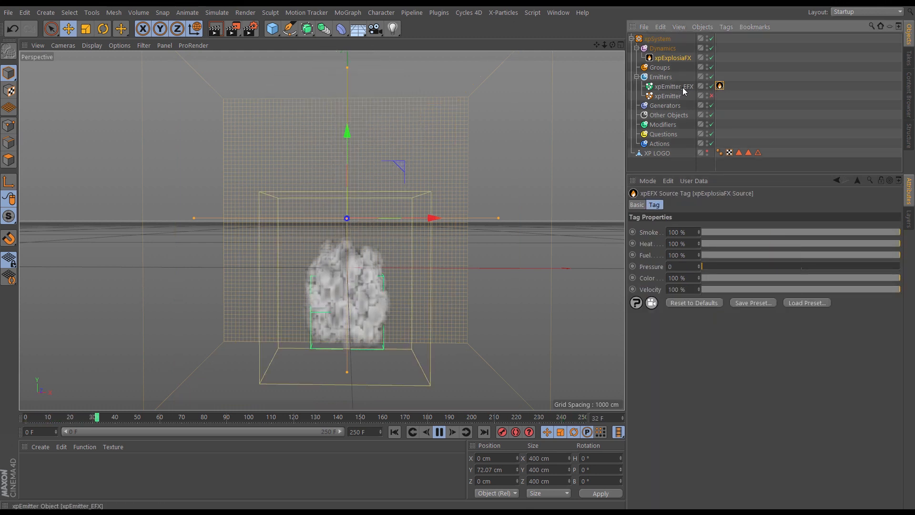
click(677, 290)
text(300)
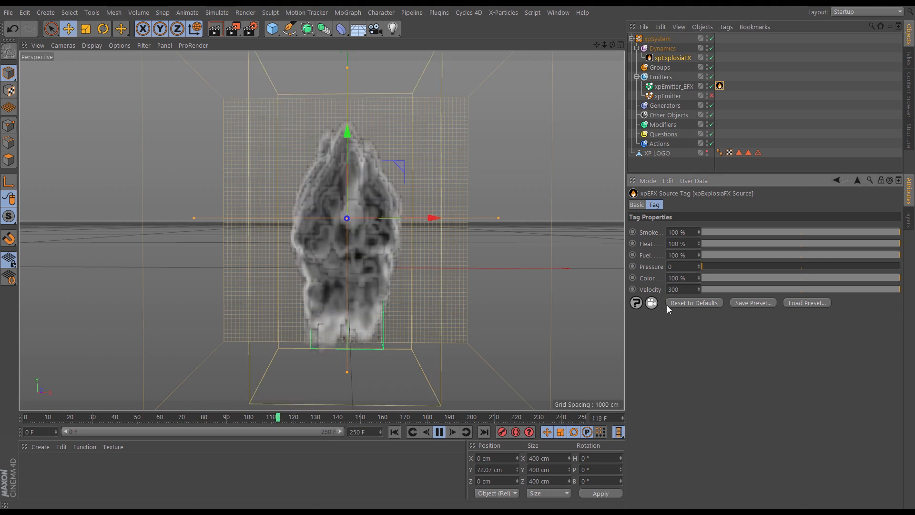
key(Return)
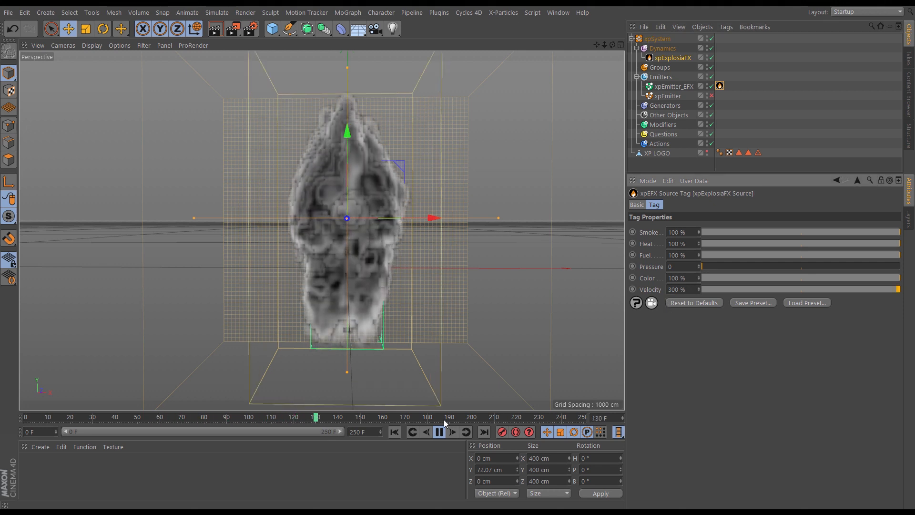
click(394, 432)
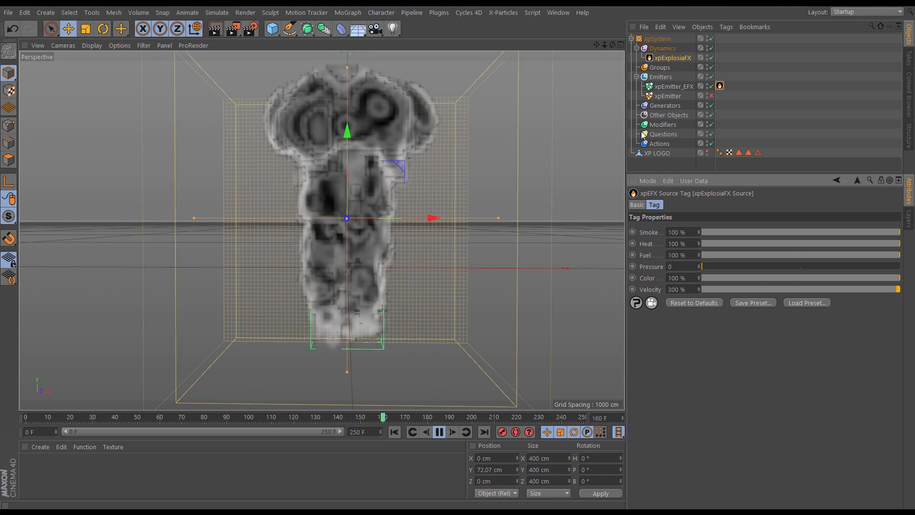
- Hide the xpEmitter_EFX particles in the viewport, toggling the xpExplosiaFX display off and back on
click(707, 56)
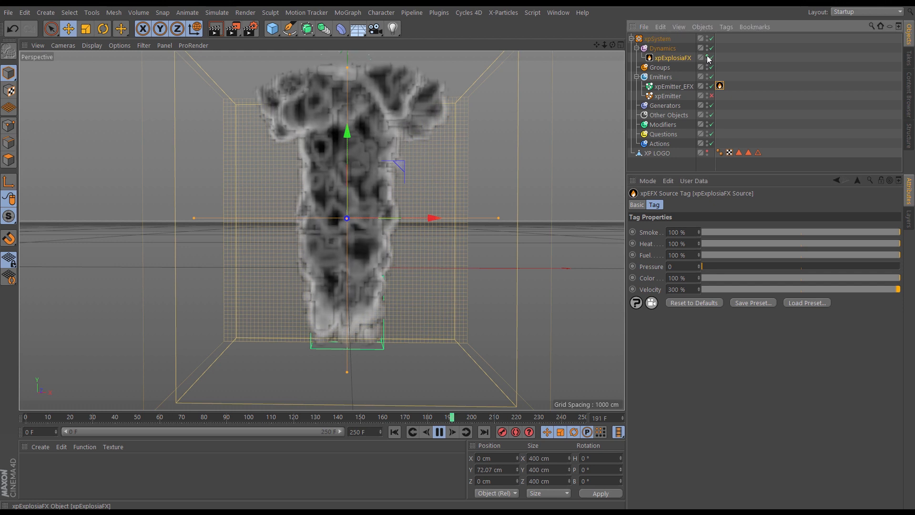
click(708, 57)
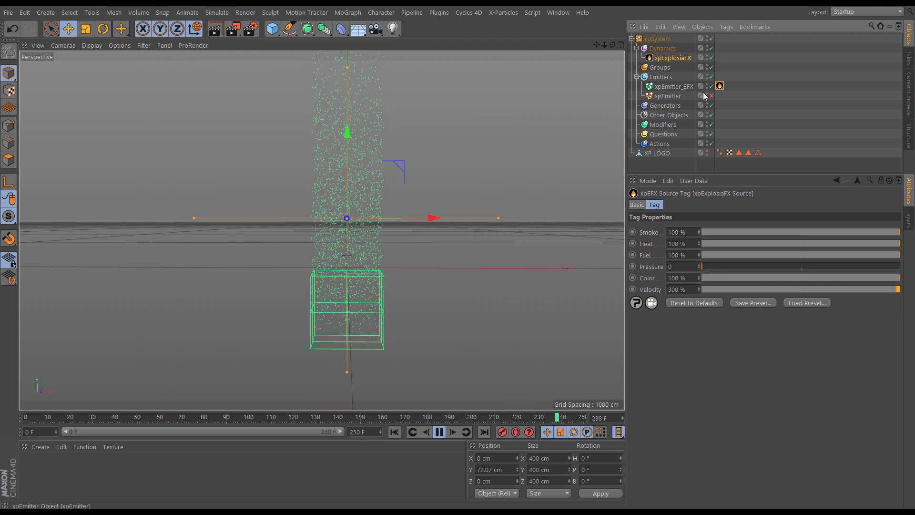
click(682, 88)
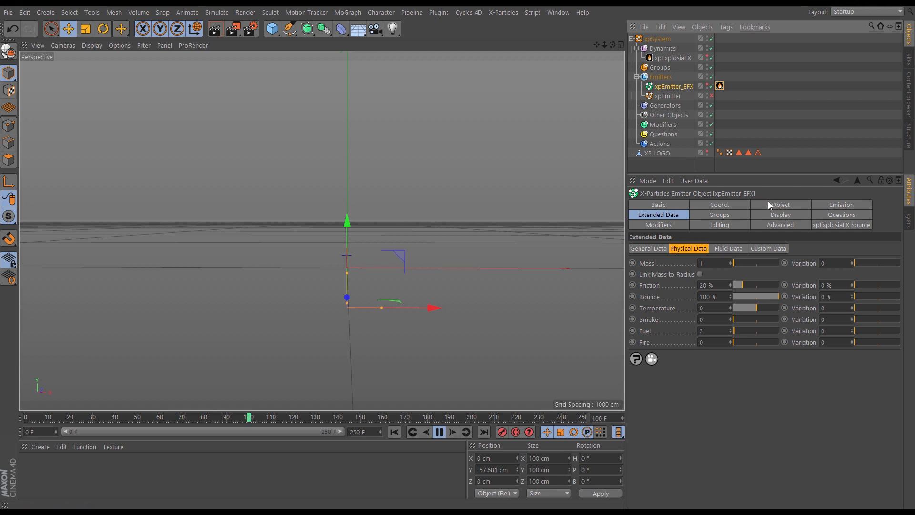
click(707, 56)
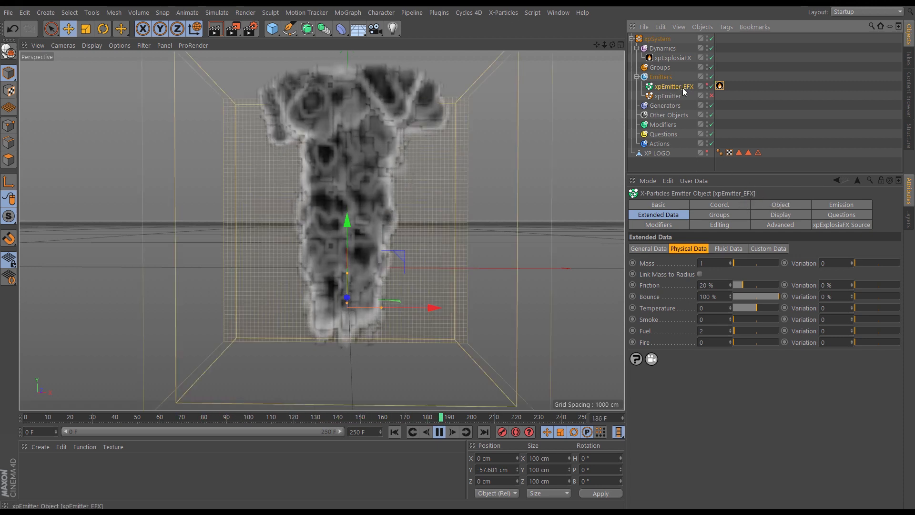
- Set the birthrate of xpEmitter_EFX to 100
click(842, 205)
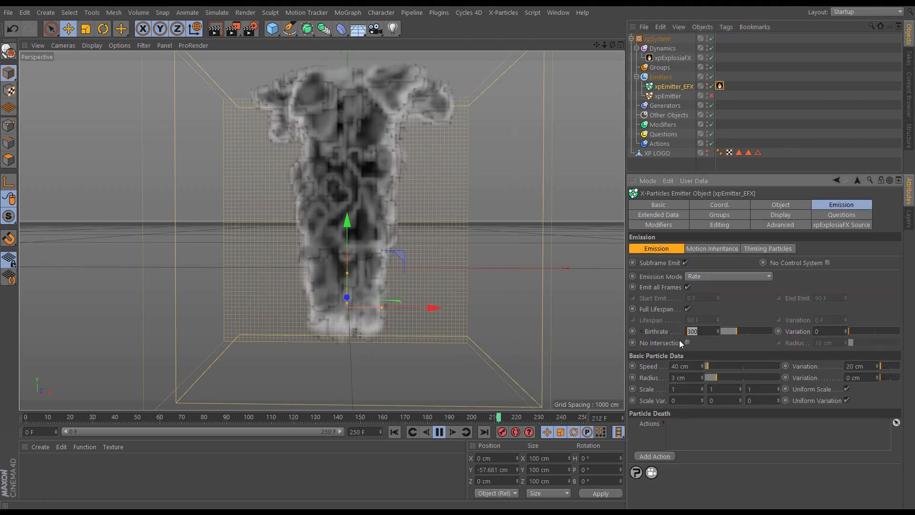
text(100)
key(Return)
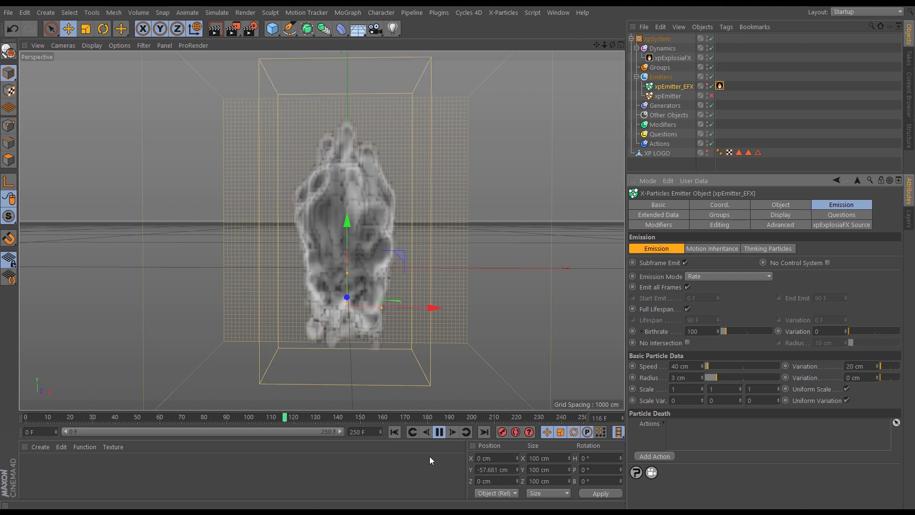
- Hide xpExplosiaFX in the viewport and enable xpEmitter, which fills the logo with particles
click(708, 57)
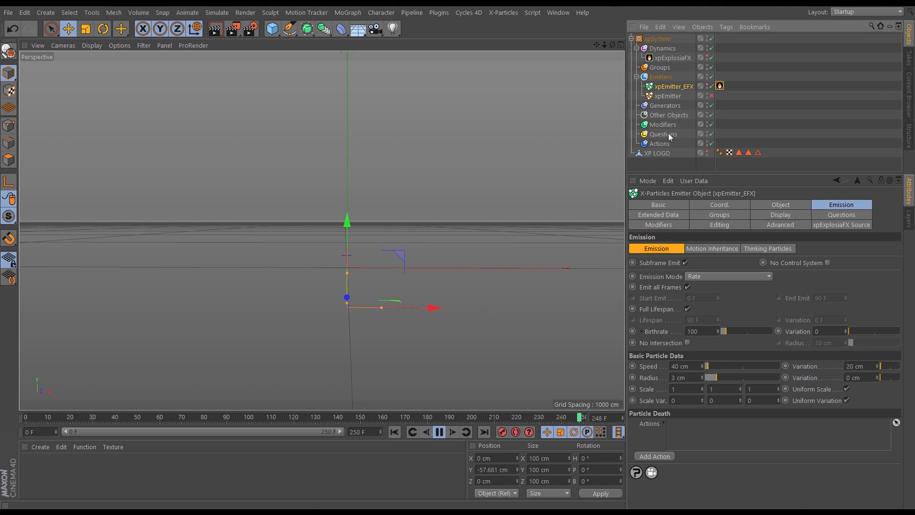
click(712, 96)
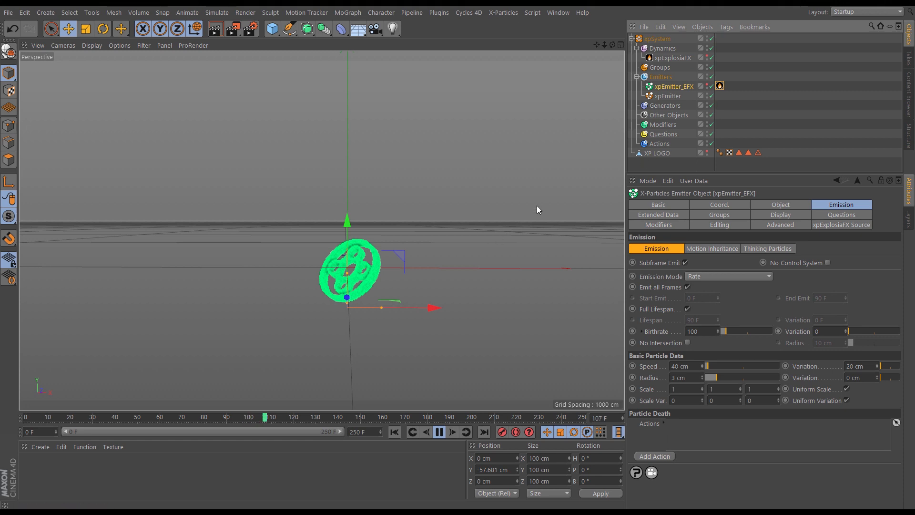
- Turn on Advect Particles in the advection settings of xpExplosiaFX
click(671, 59)
click(831, 205)
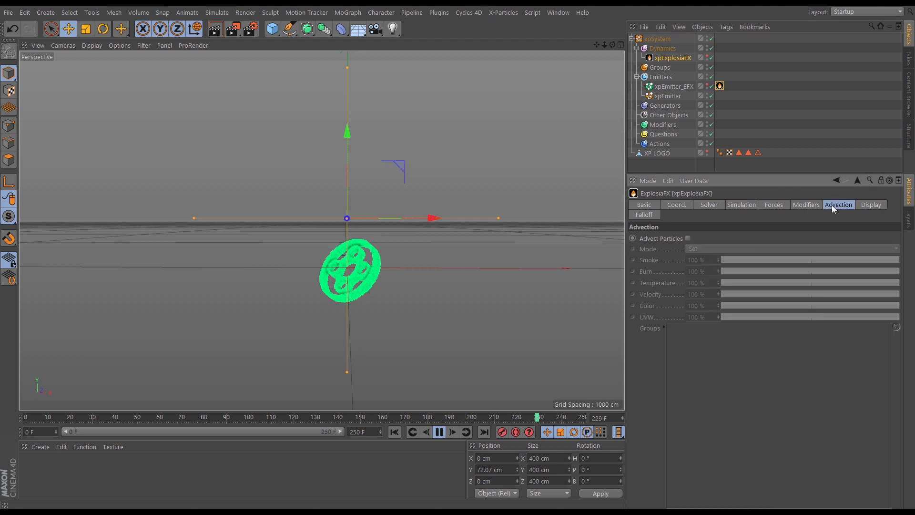
click(688, 238)
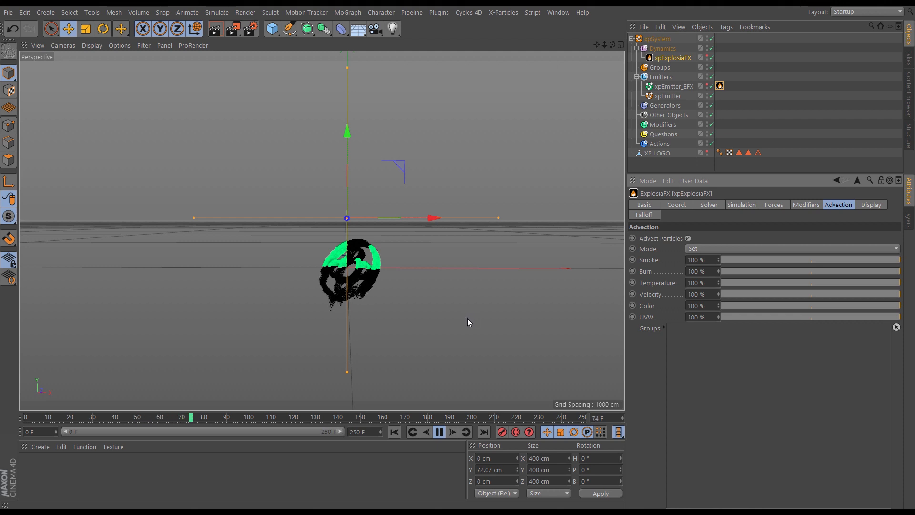
- Exclude xpExplosiaFX from the particle modifiers that affect xpEmitter_EFX
click(671, 86)
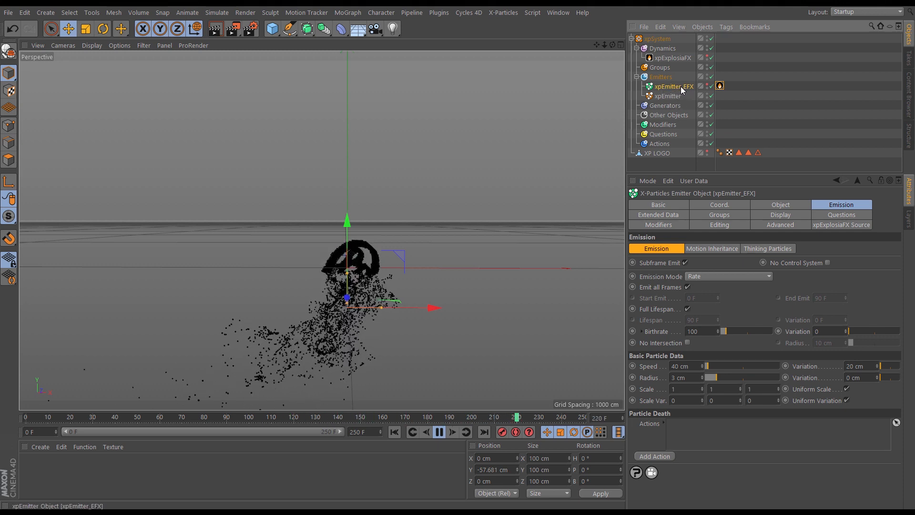
click(670, 228)
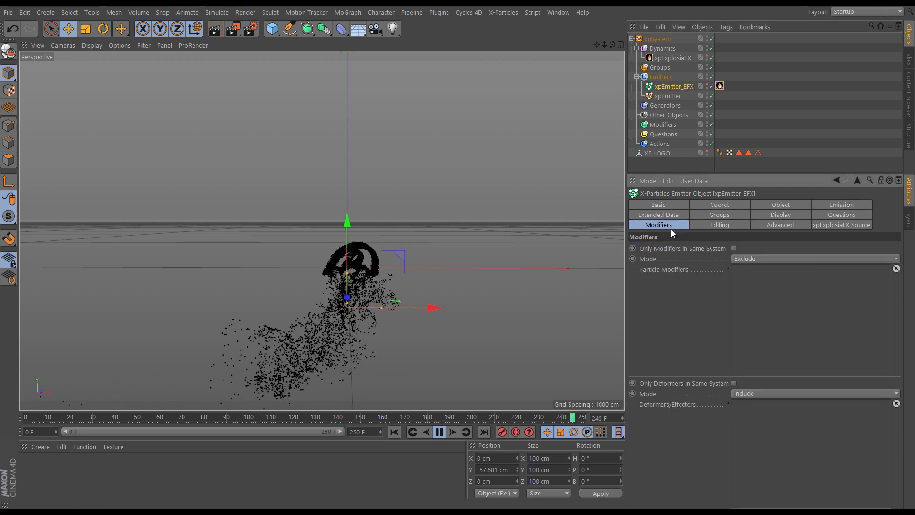
drag(665, 59, 778, 299)
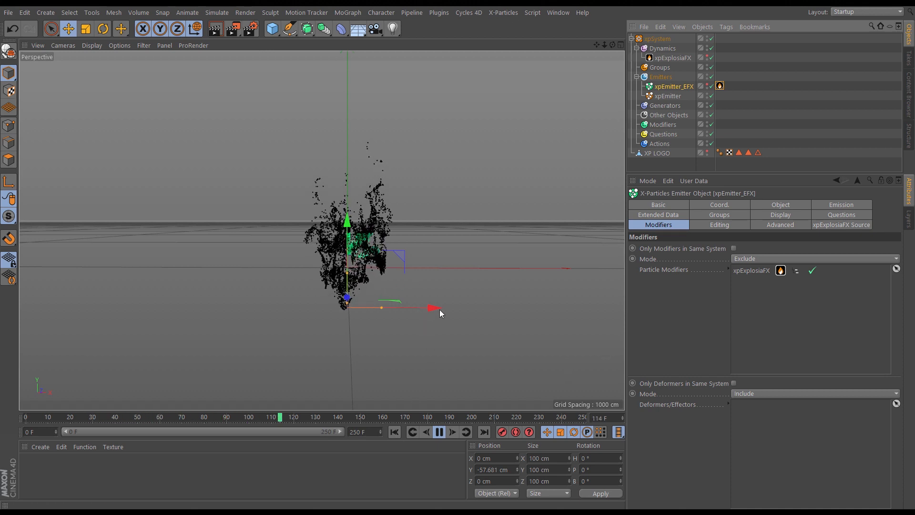
- Set xpExplosiaFX's Smoke, Burn, Temperature, Color and UVW advection to 0%, replay the simulation, and return to the first frame
click(669, 57)
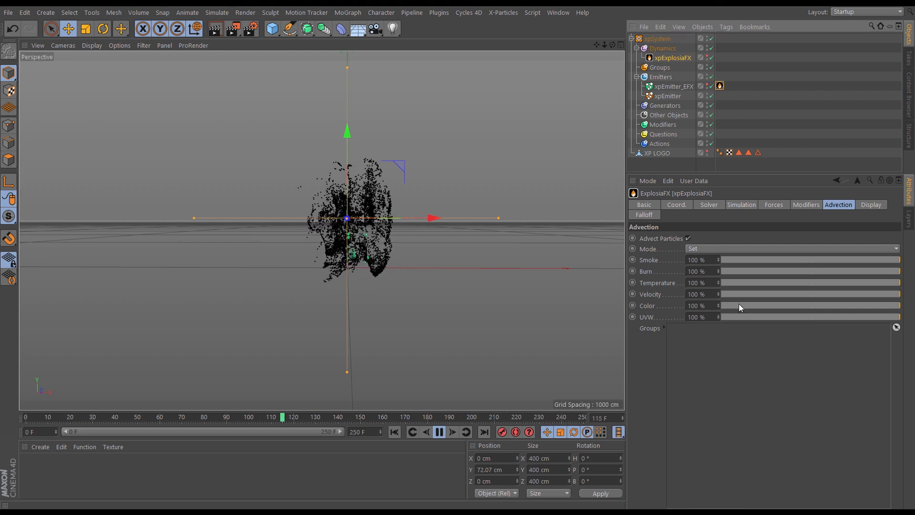
drag(739, 306, 706, 321)
mouse_move(730, 260)
mouse_down()
mouse_move(694, 261)
mouse_move(715, 272)
mouse_move(715, 284)
mouse_up()
drag(729, 317, 701, 317)
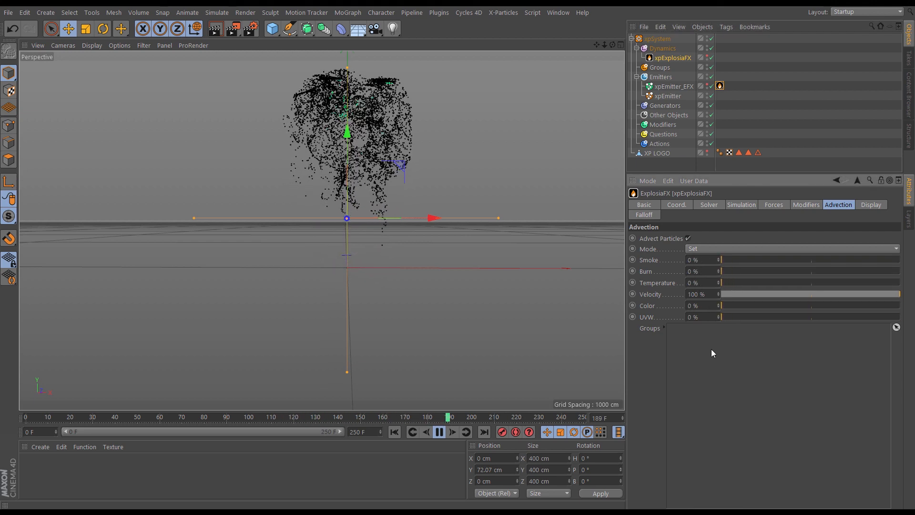
click(394, 432)
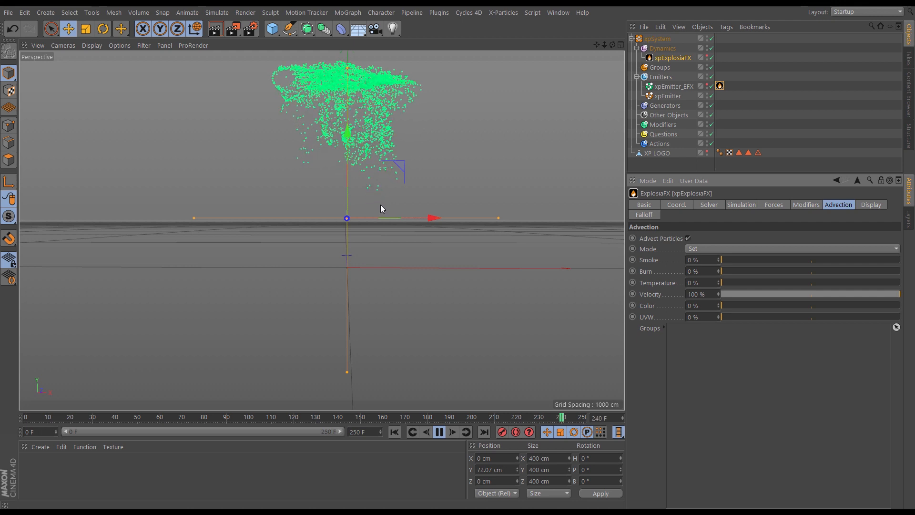
click(440, 432)
click(394, 432)
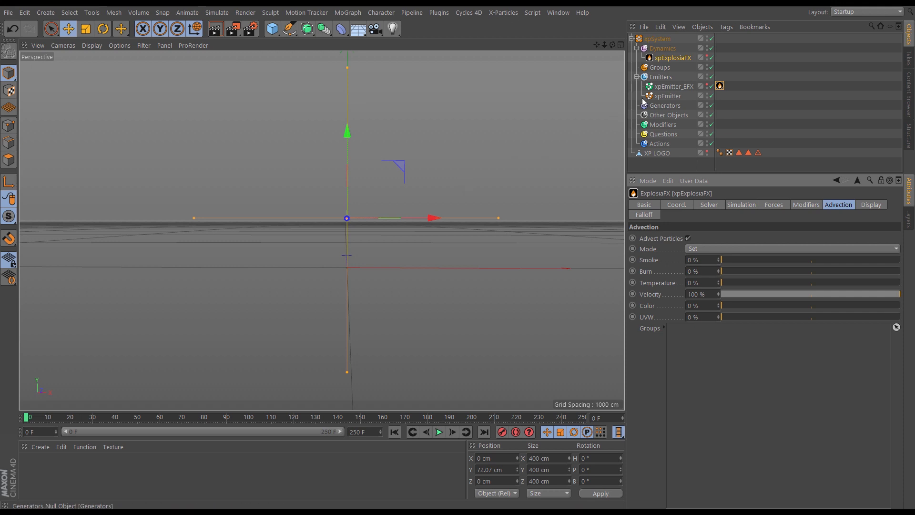
- Add an xpFluidFX object to the Dynamics folder
click(662, 48)
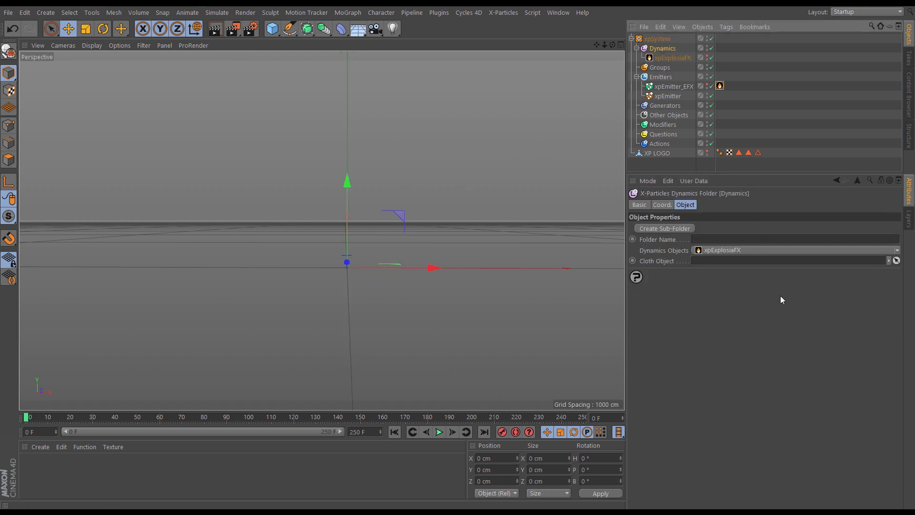
click(894, 251)
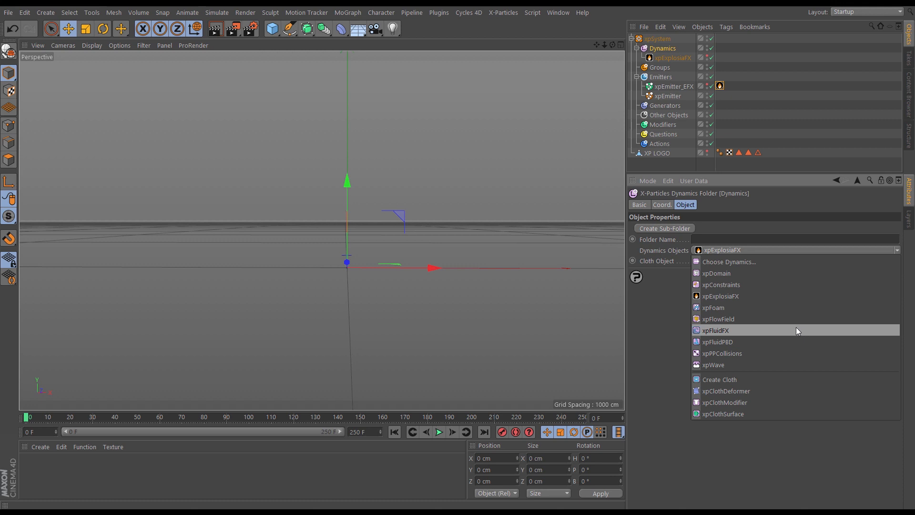
click(719, 330)
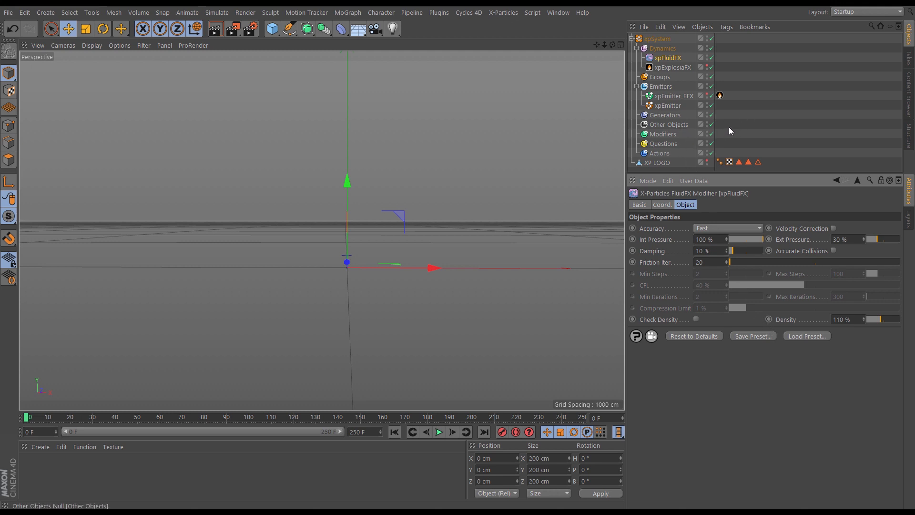
- Add xpFluidFX to the excluded particle modifiers of xpEmitter_EFX
click(670, 66)
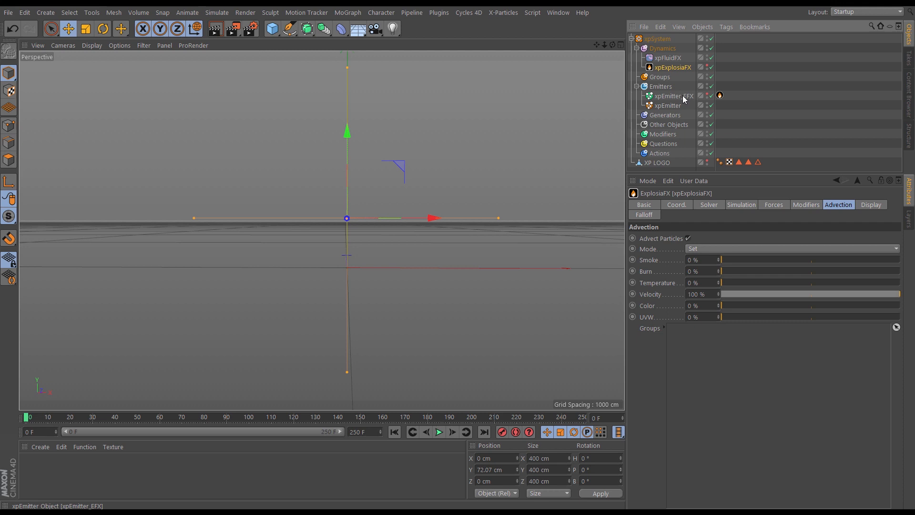
click(677, 99)
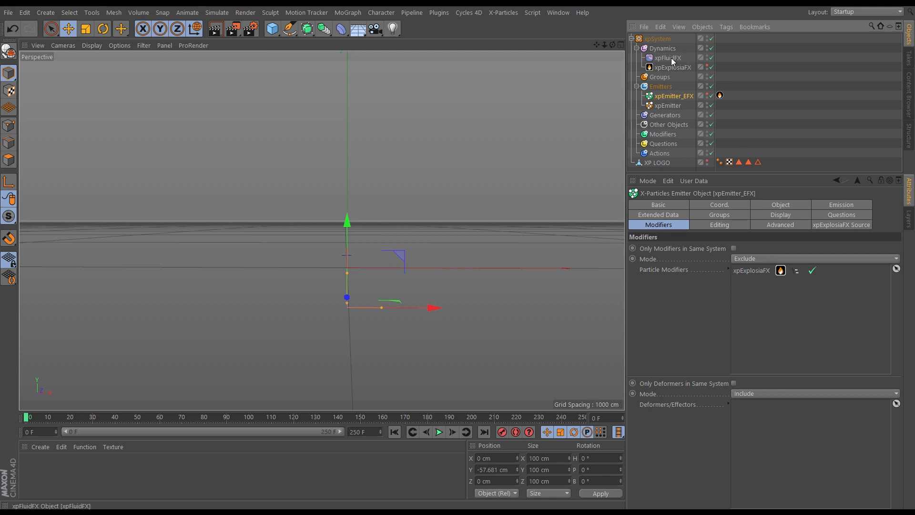
drag(662, 57, 765, 277)
- Play the simulation with xpFluidFX acting on the logo particles, then pause it around frame 41
click(669, 105)
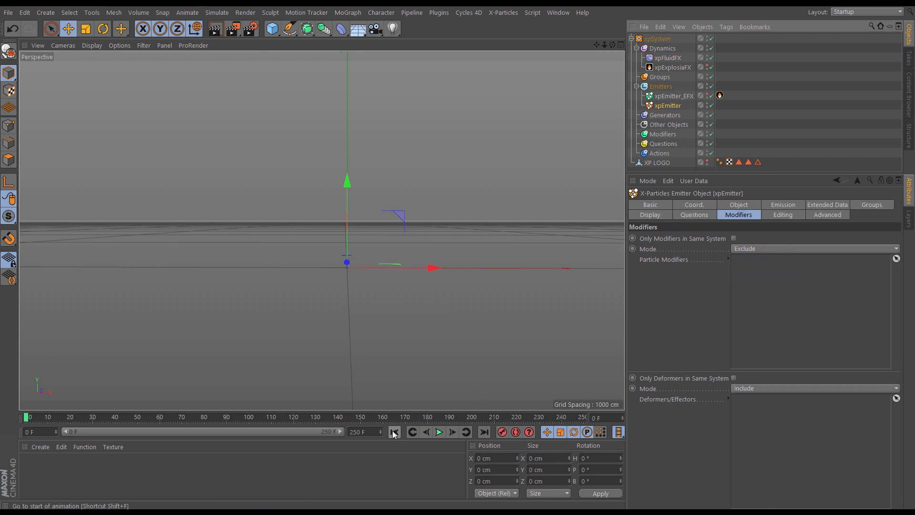
click(438, 433)
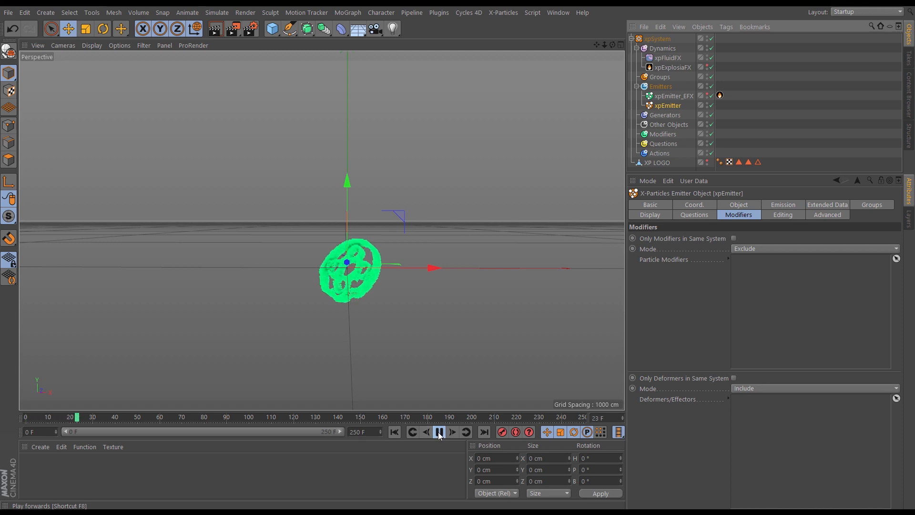
click(439, 433)
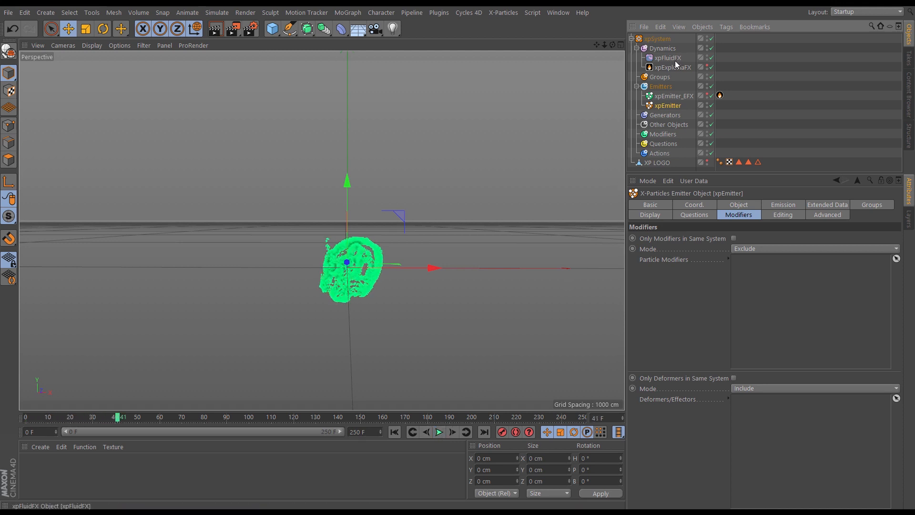
- Rename xpEmitter as xpEmitter_Sand
double_click(671, 106)
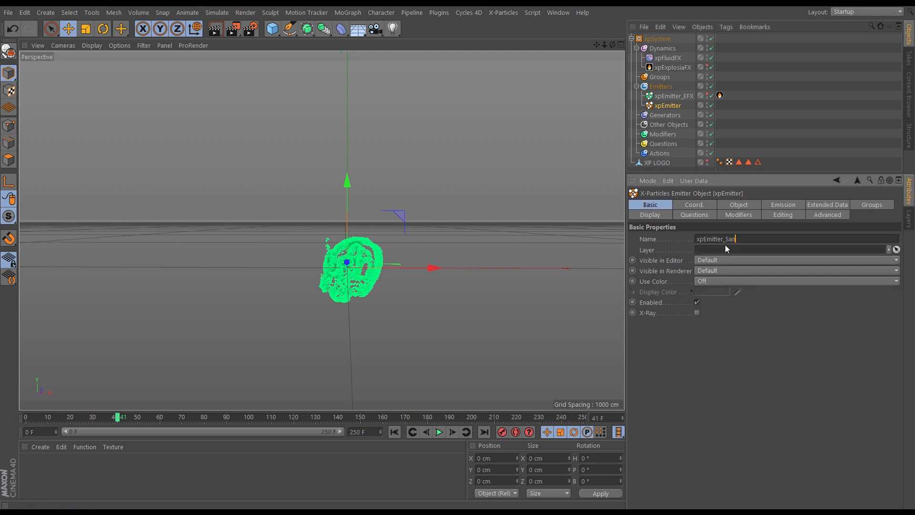
key(Return)
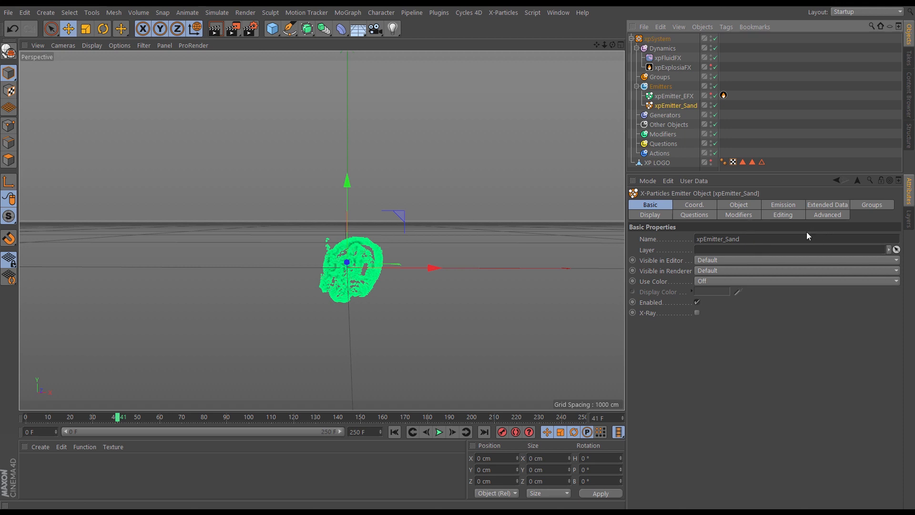
- Set the fluid type of xpEmitter_Sand to Granular and its Friction to 100%
click(822, 206)
click(728, 239)
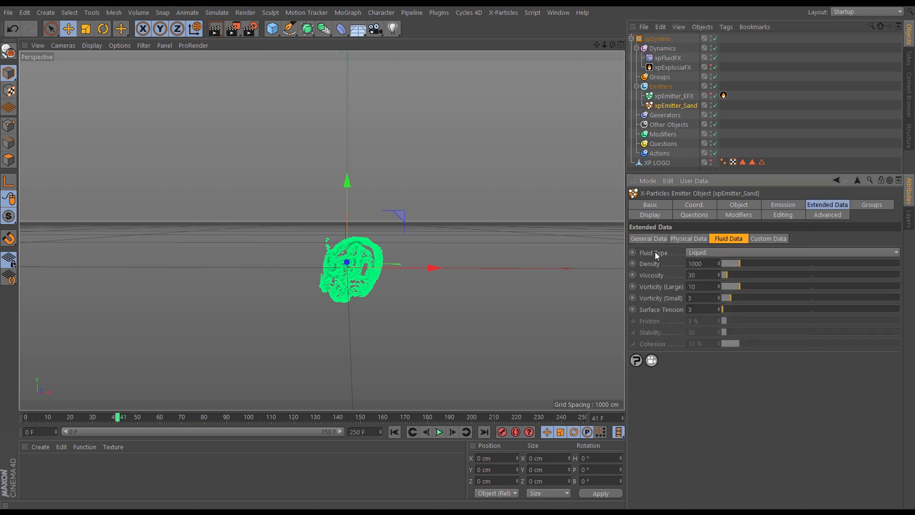
click(703, 255)
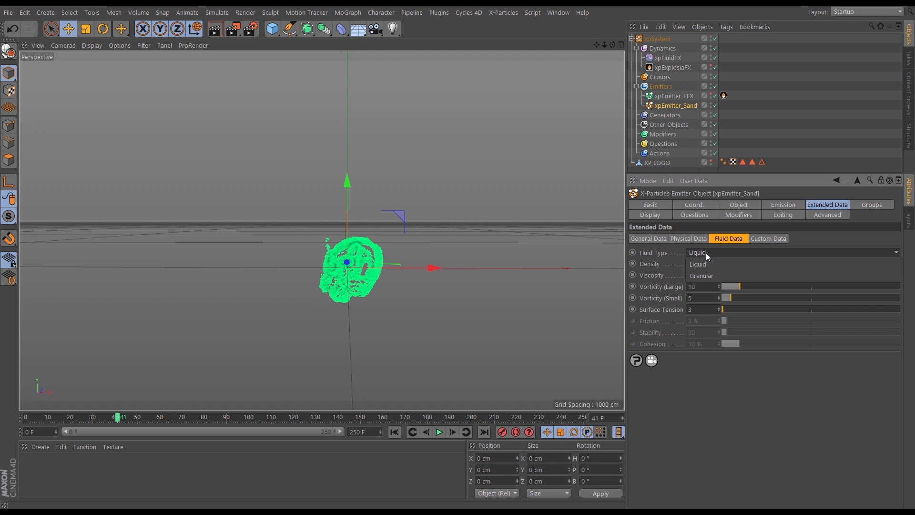
click(706, 276)
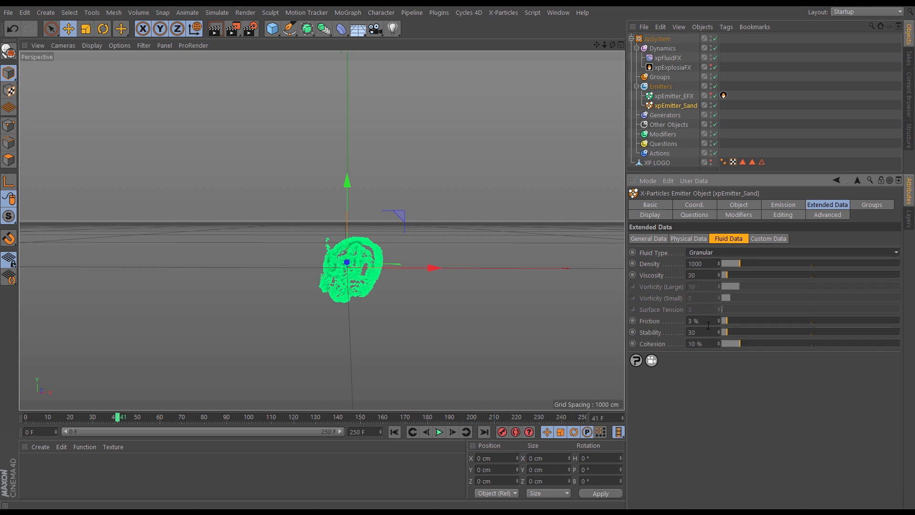
drag(733, 321, 870, 338)
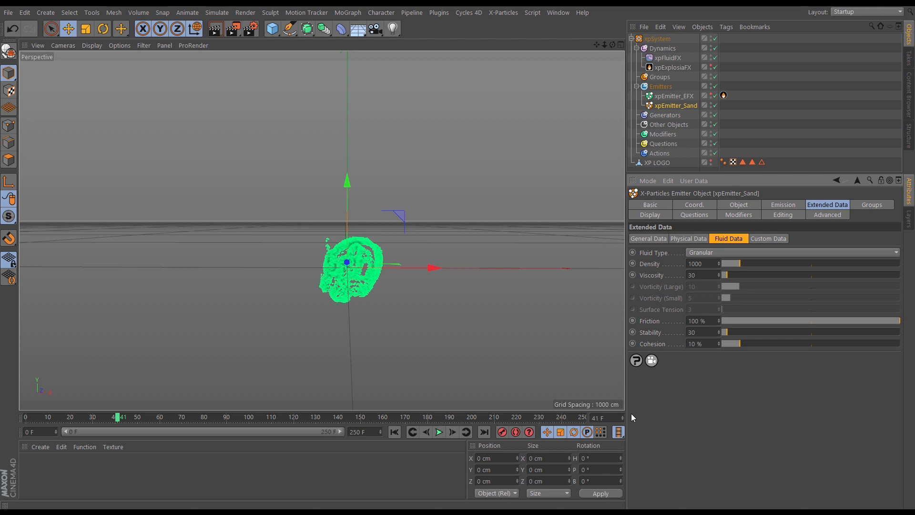
- Replay the granular simulation from the start, pause it around frame 78, and examine the logo particles up close
click(395, 432)
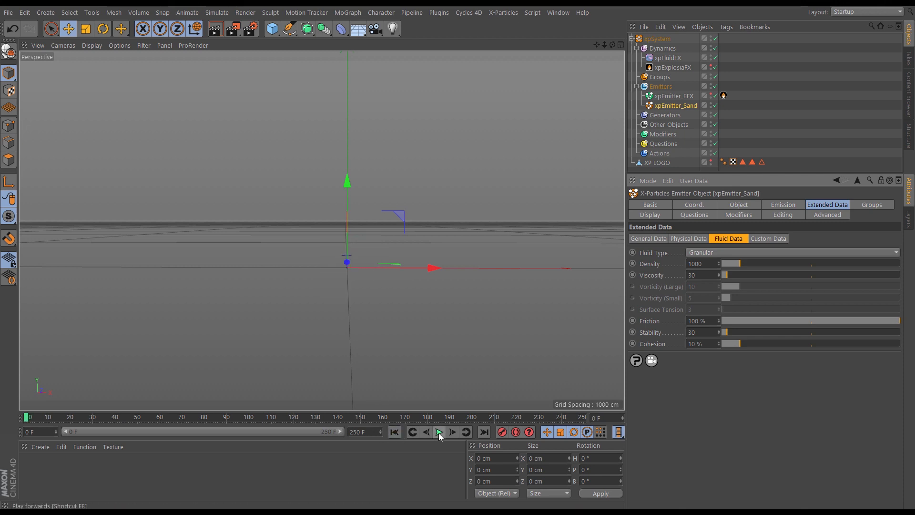
click(439, 432)
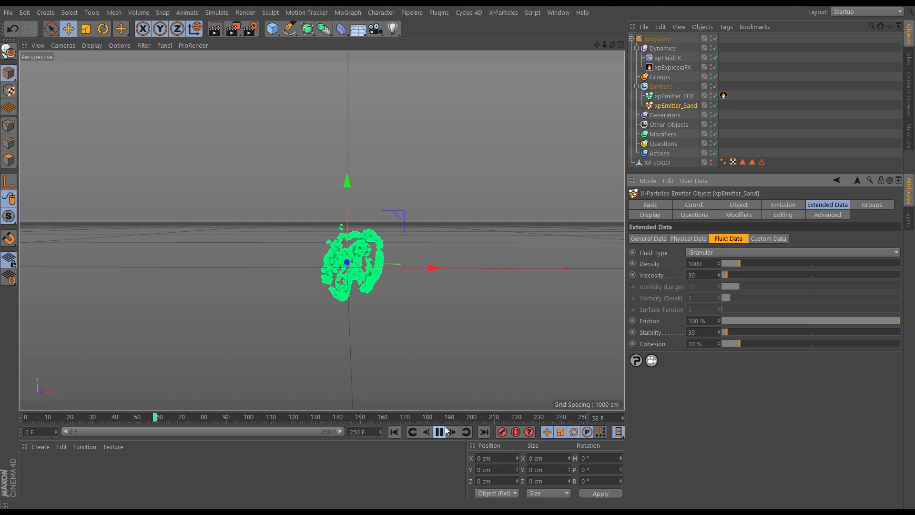
click(440, 432)
scroll(395, 236, up, 4)
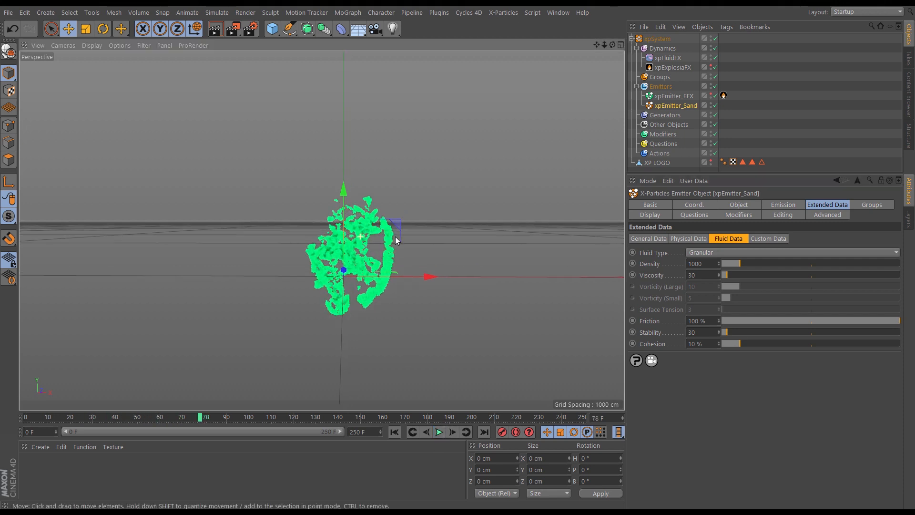
alt+right_drag(451, 230, 461, 228)
alt+middle_drag(363, 303, 357, 271)
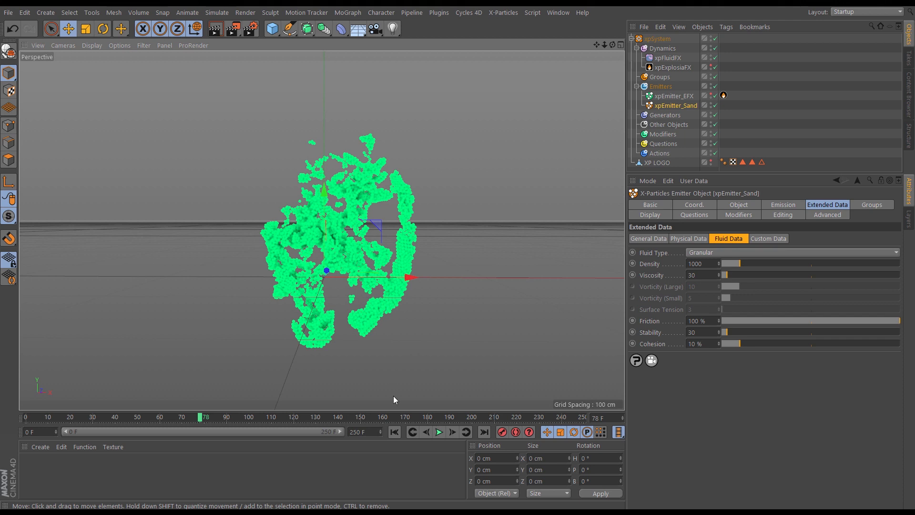
- Replay the granular simulation from the start, pause it around frame 106, and inspect how the logo particles break apart
click(394, 431)
click(440, 432)
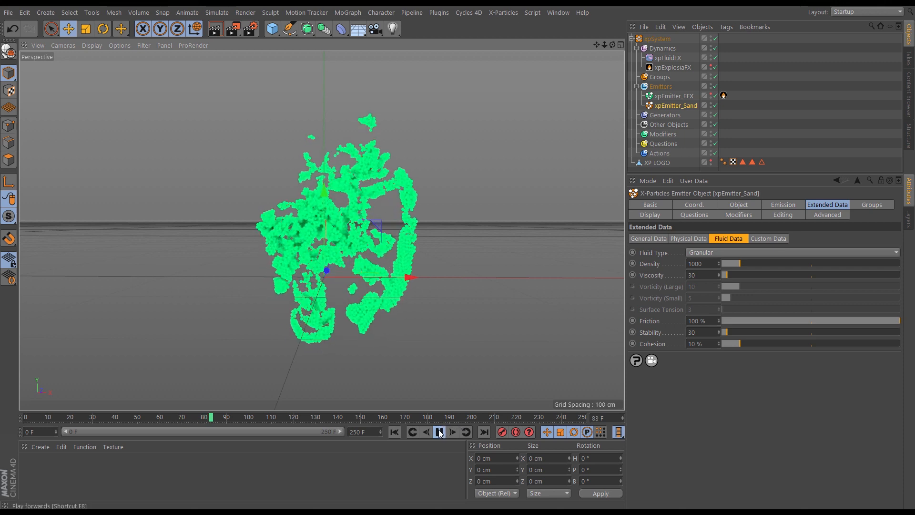
click(439, 432)
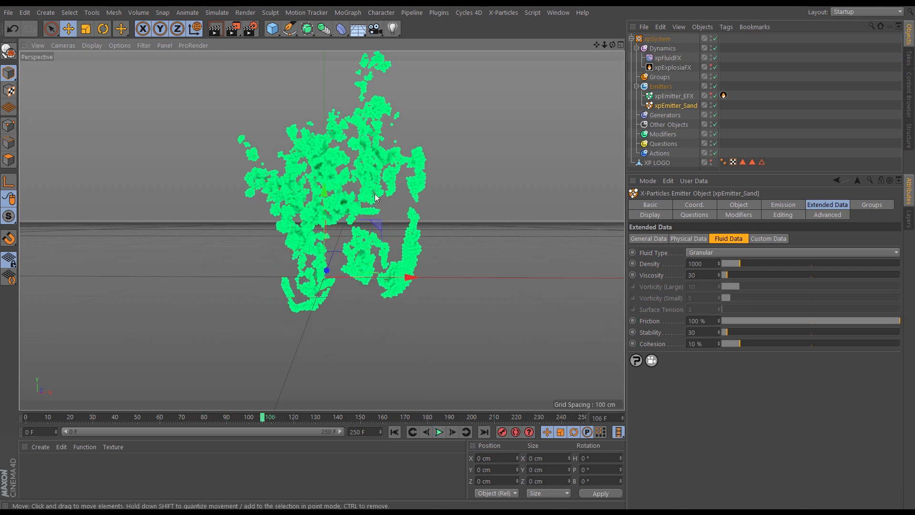
alt+drag(379, 201, 386, 211)
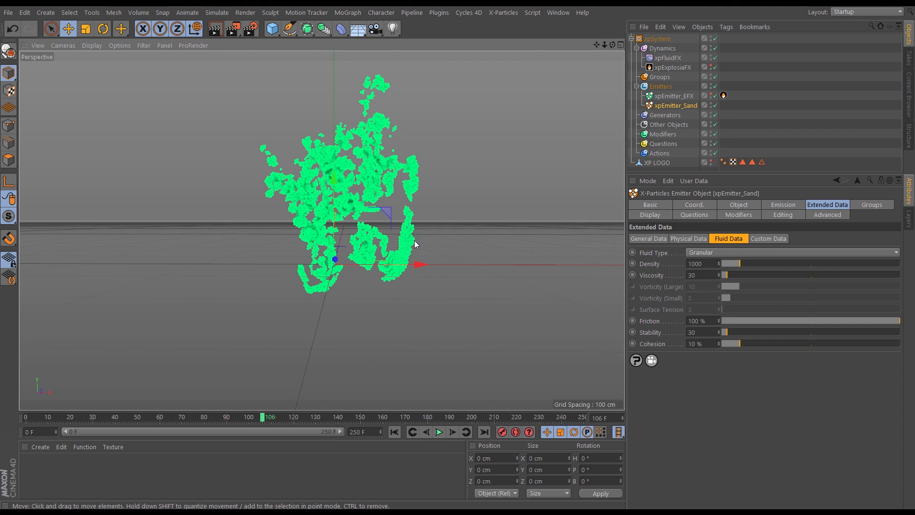
- Set the Accuracy of xpFluidFX to High
click(666, 57)
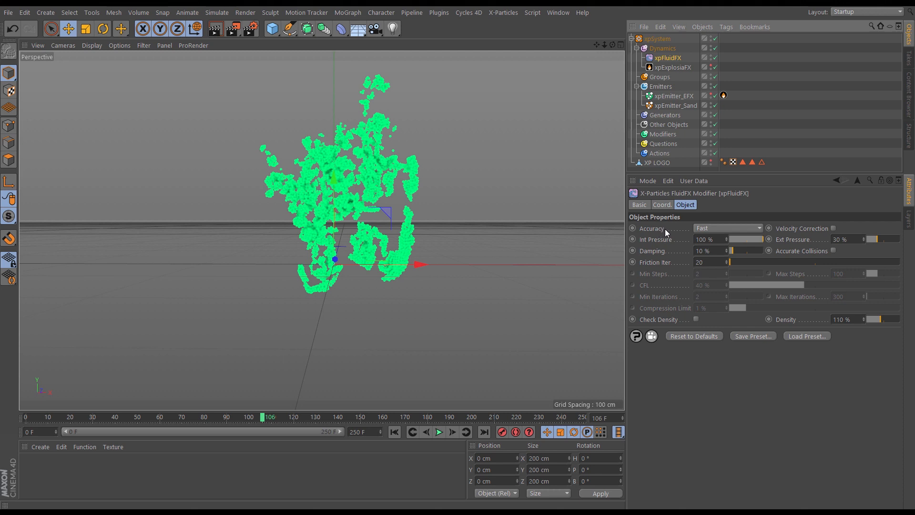
click(708, 229)
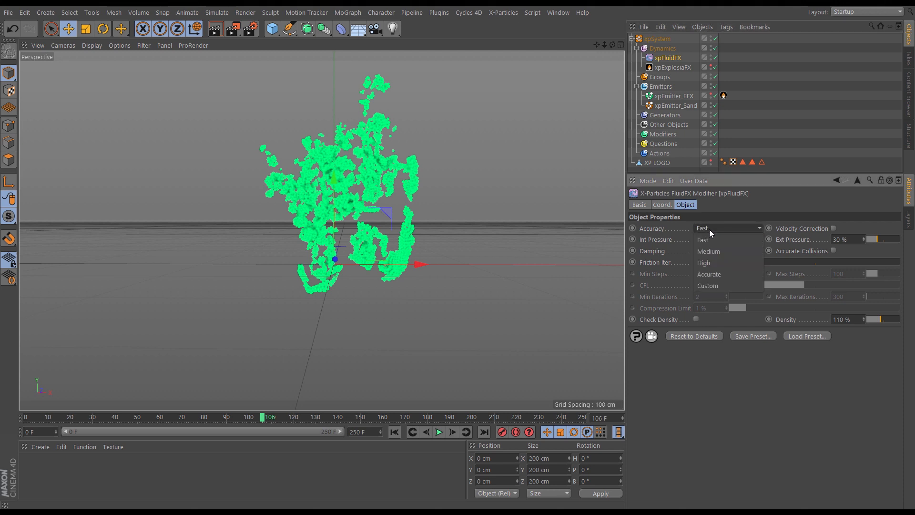
click(711, 263)
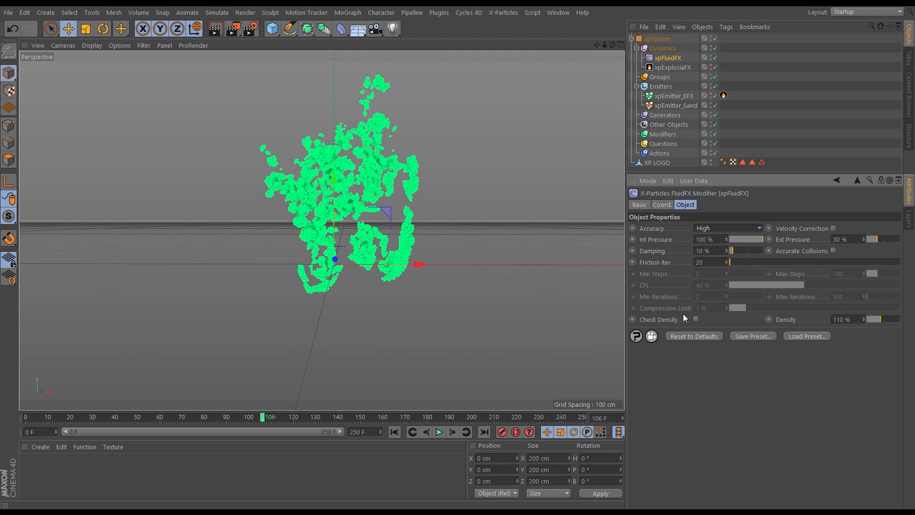
- Replay the simulation from the start with High accuracy and pause it around frame 117
click(395, 432)
click(440, 432)
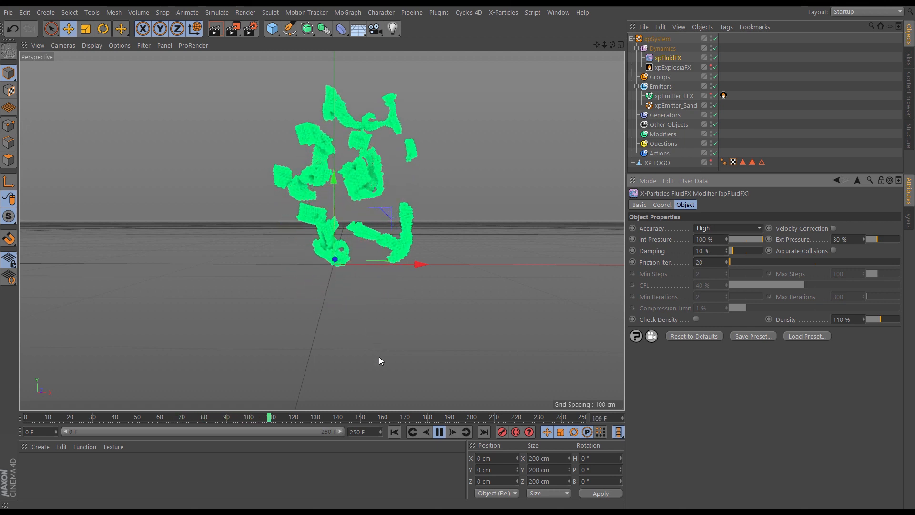
click(440, 432)
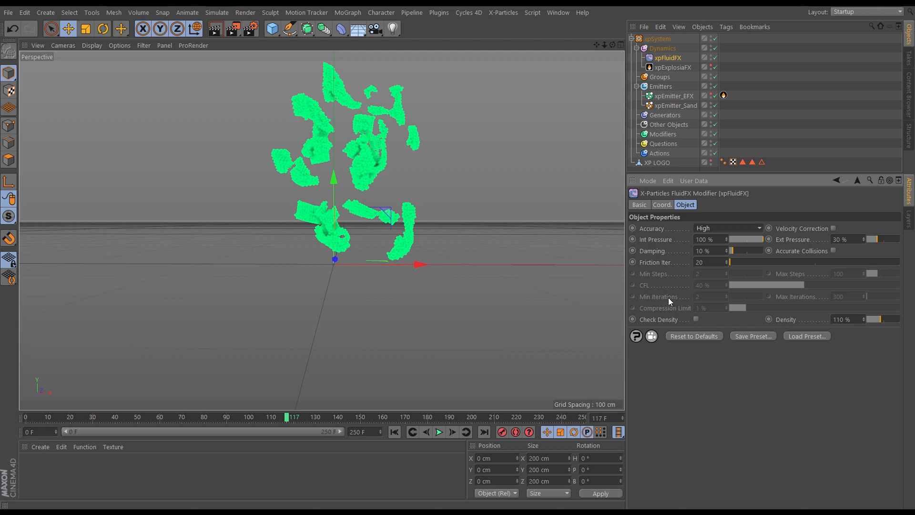
- Try the Custom accuracy mode on xpFluidFX to view its solver settings, and return the accuracy to High
click(708, 229)
click(714, 283)
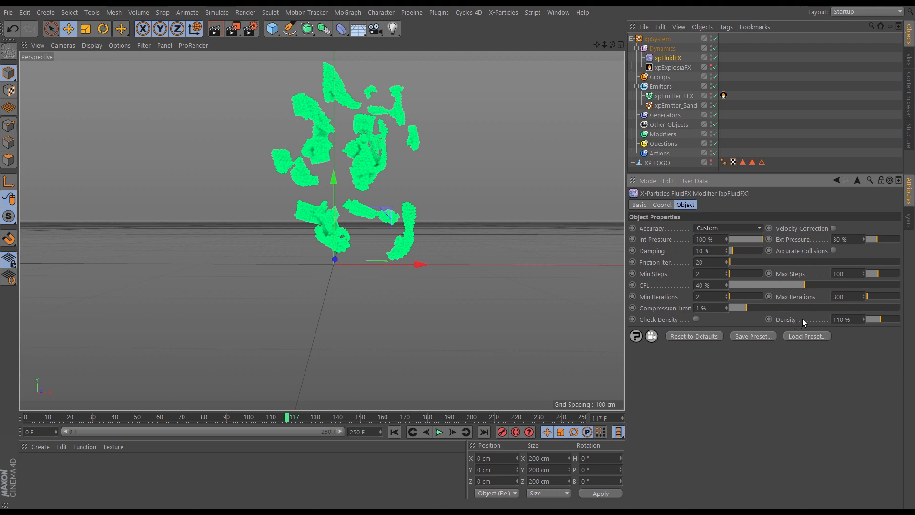
click(713, 228)
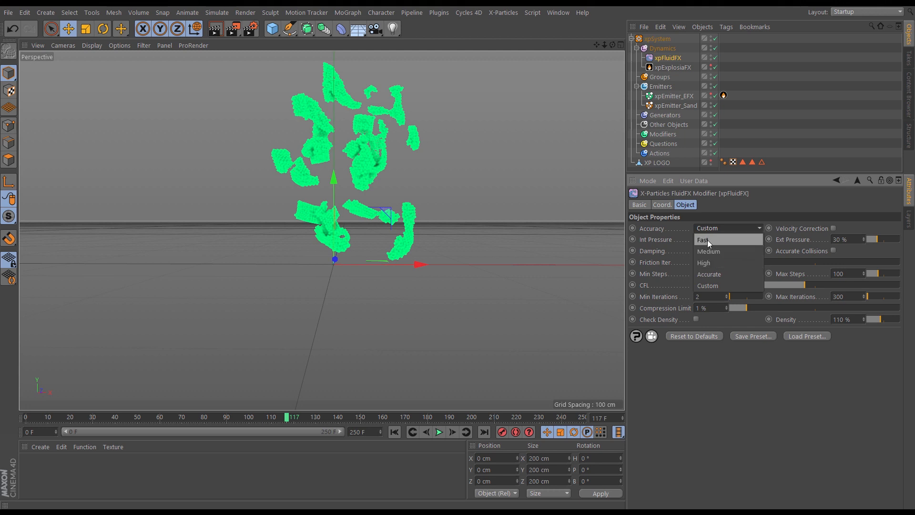
click(707, 263)
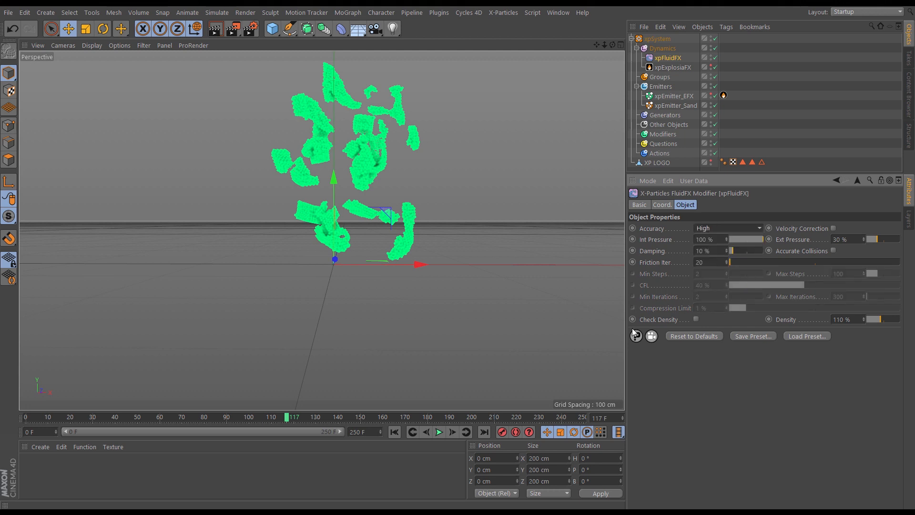
- Run the high-accuracy simulation once more from the start and pause it around frame 88
click(396, 432)
click(439, 432)
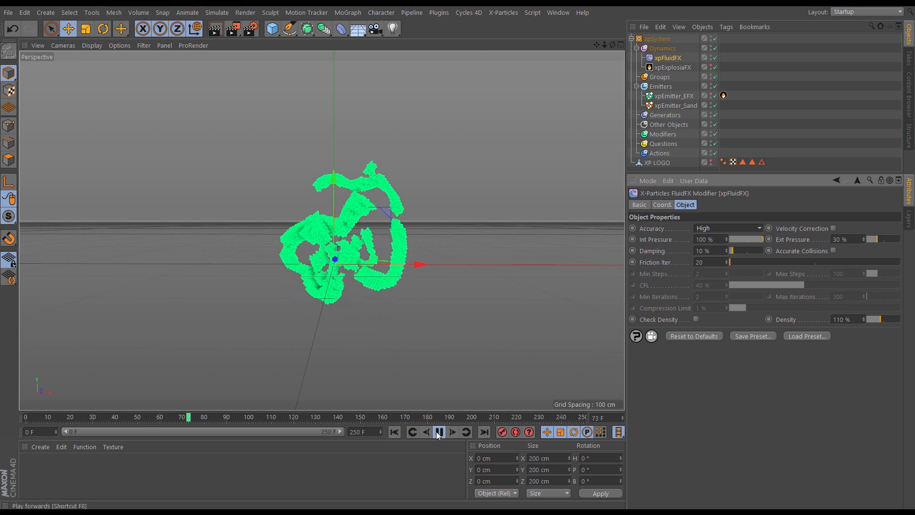
click(439, 433)
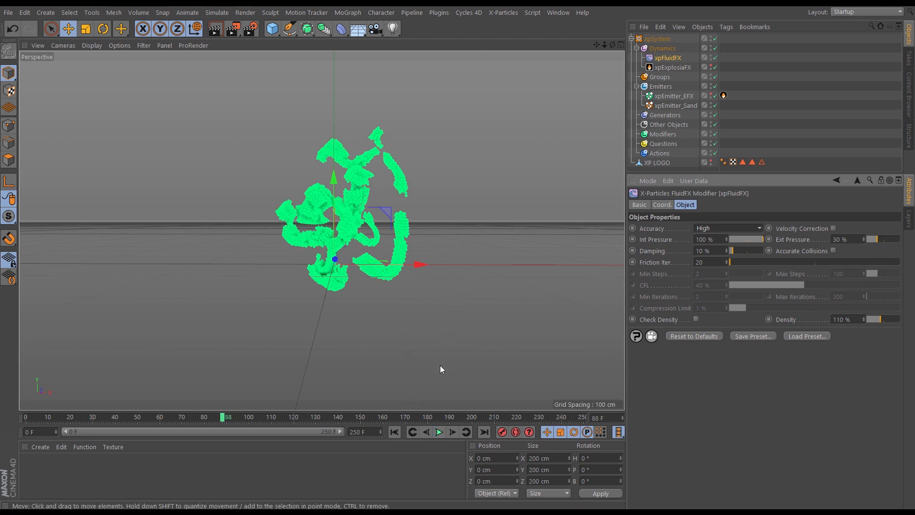
- Reset the simulation, advance it to frame 1, and view the intact logo particles from an angle
click(398, 430)
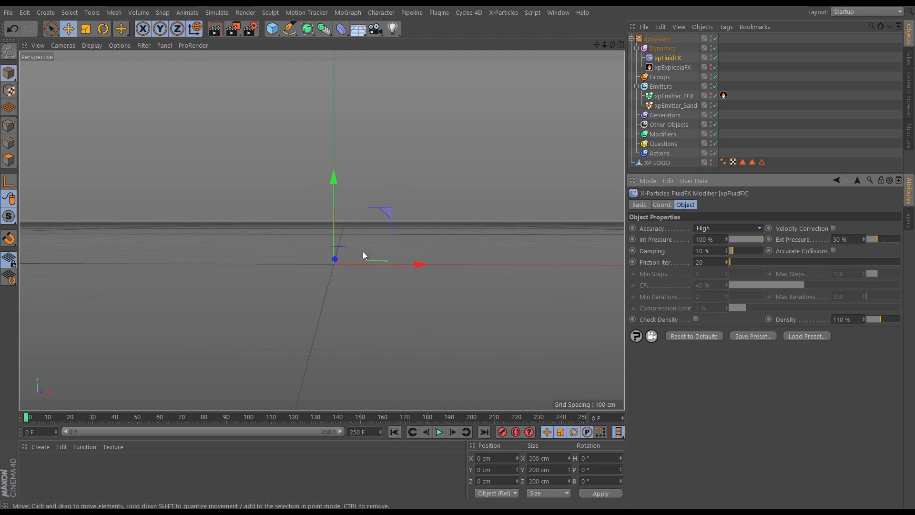
alt+middle_drag(347, 260, 335, 267)
alt+right_drag(330, 252, 355, 252)
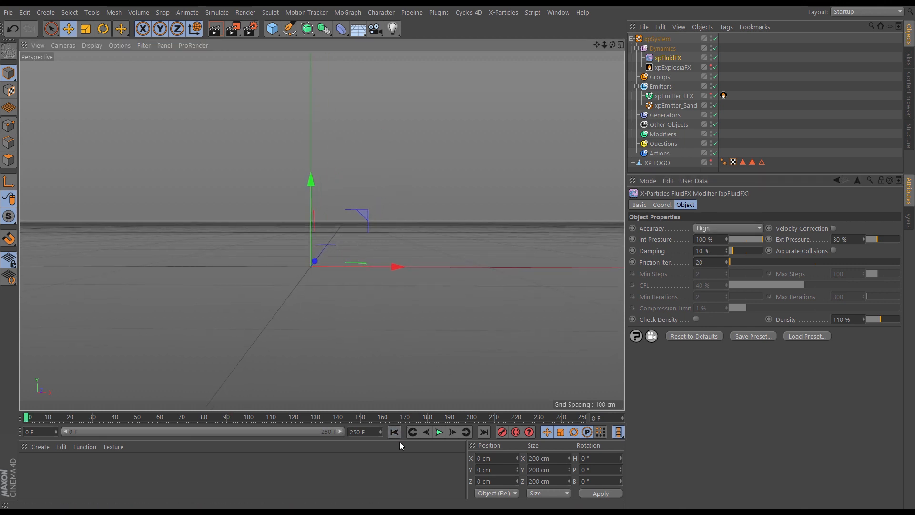
click(452, 432)
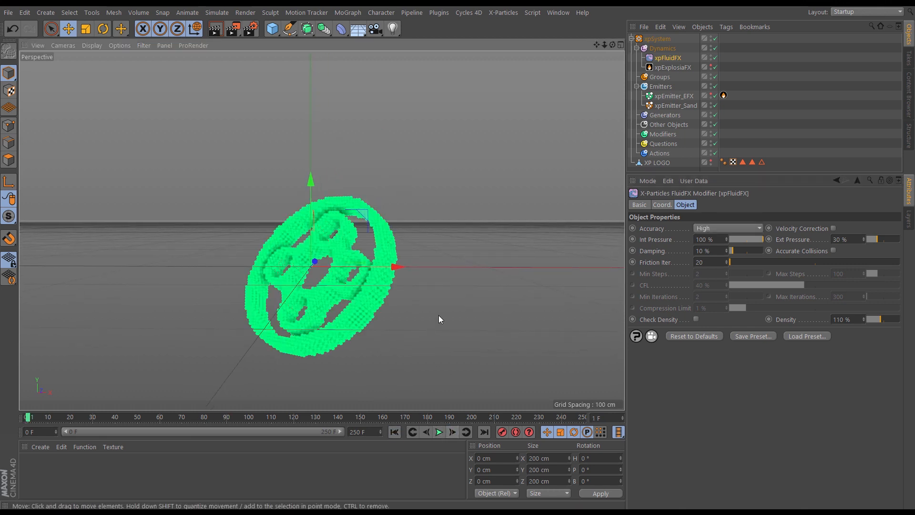
alt+middle_drag(370, 321, 388, 305)
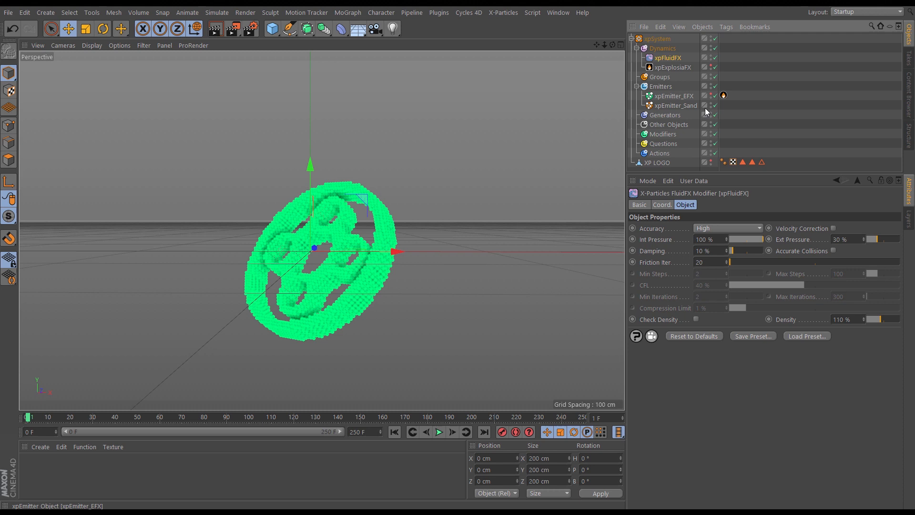
- Create a new particle group in the Groups folder of the xpSystem
click(670, 126)
click(880, 252)
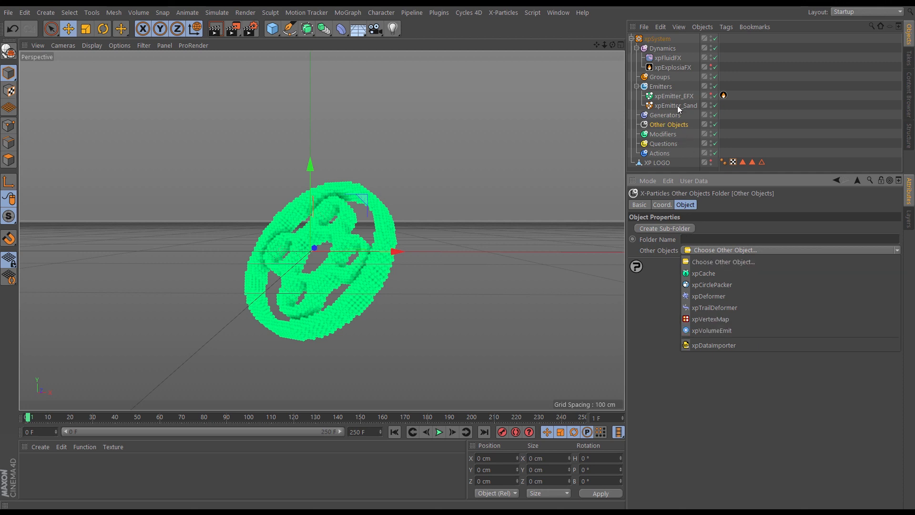
click(664, 78)
click(665, 78)
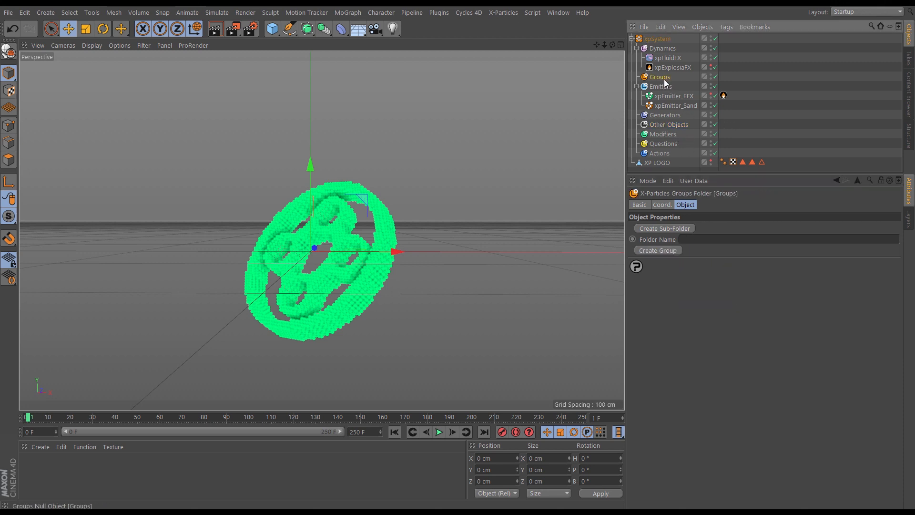
click(665, 250)
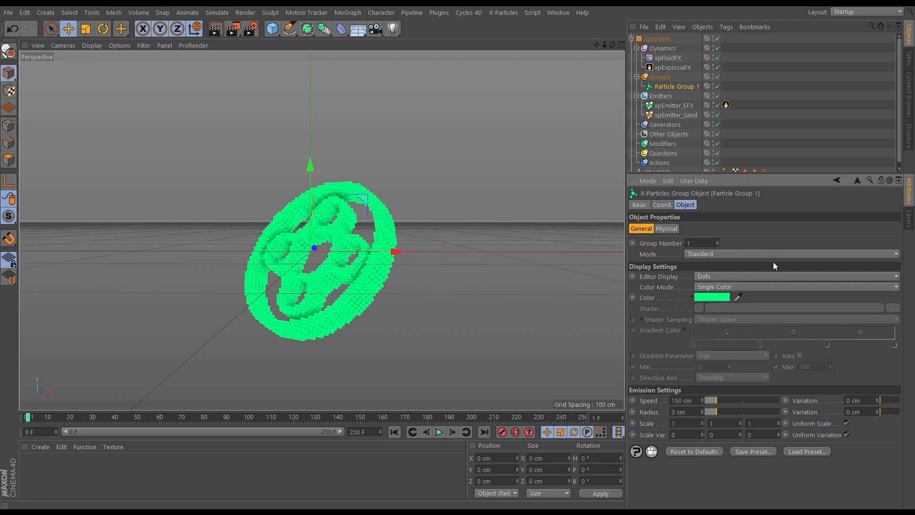
- Set the display color of Particle Group 1 to magenta with a hue of 316°
click(713, 297)
click(788, 295)
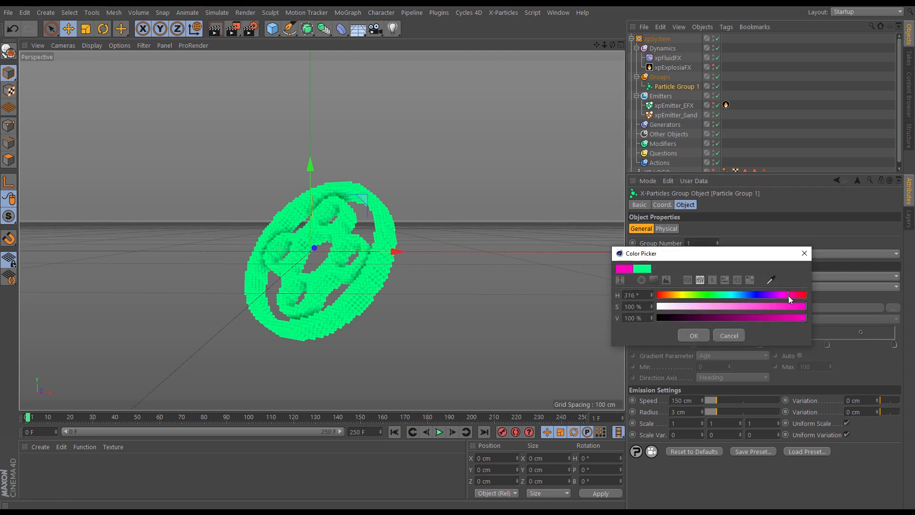
click(693, 335)
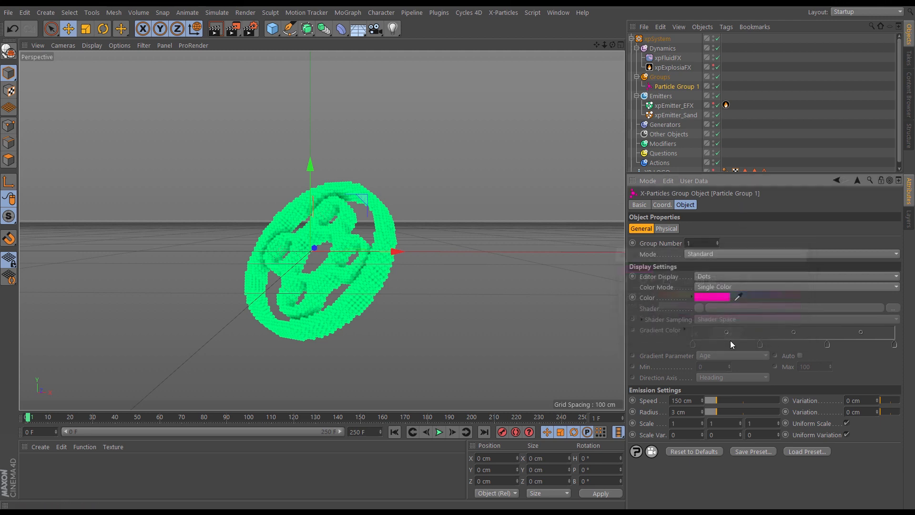
- Play the simulation from the start with the new group in the scene and pause it around frame 76
click(394, 432)
click(439, 432)
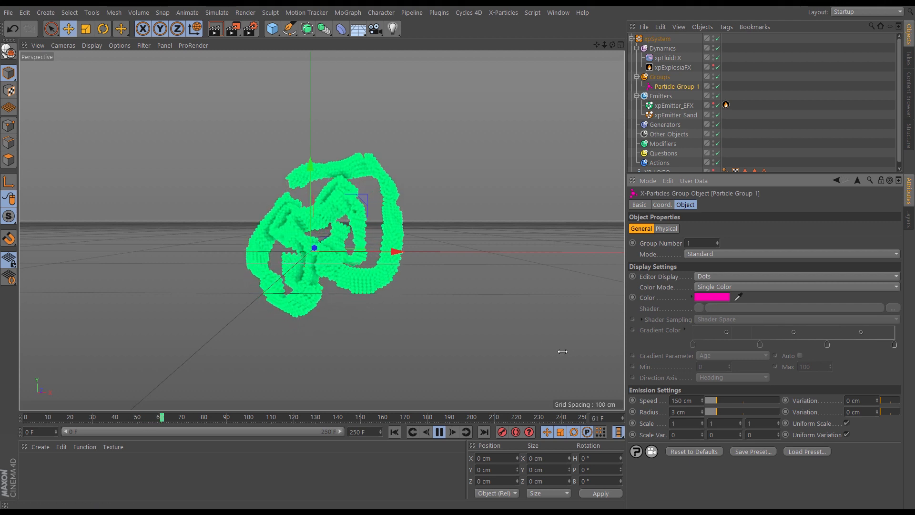
click(439, 432)
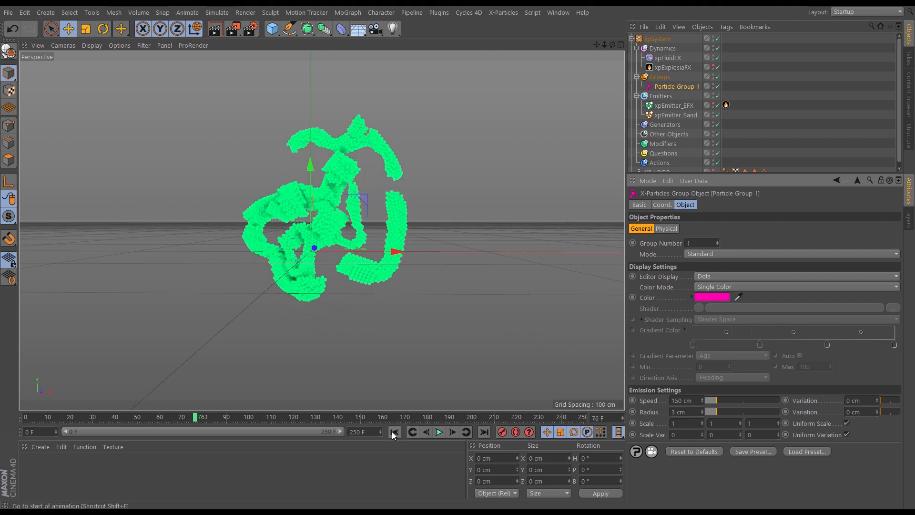
- Reset the simulation and add Particle Group 1 to the advection Groups list of xpExplosiaFX
click(394, 431)
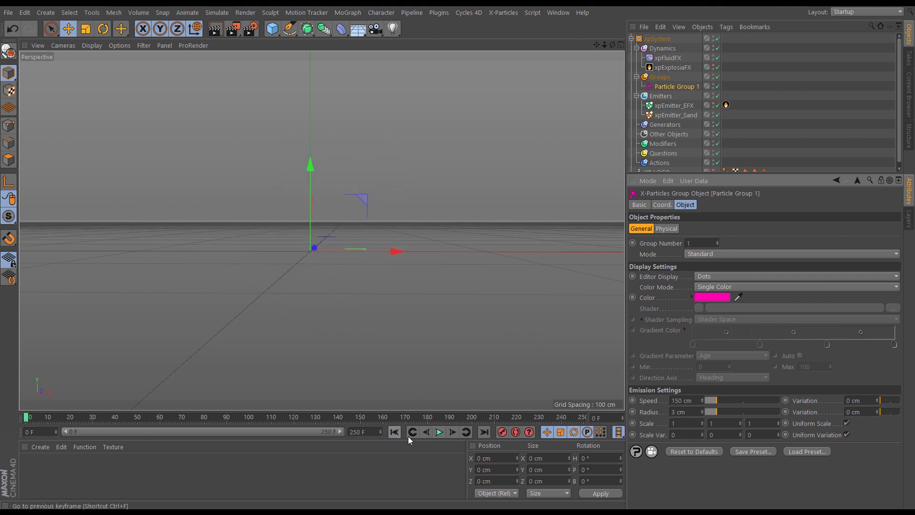
click(681, 67)
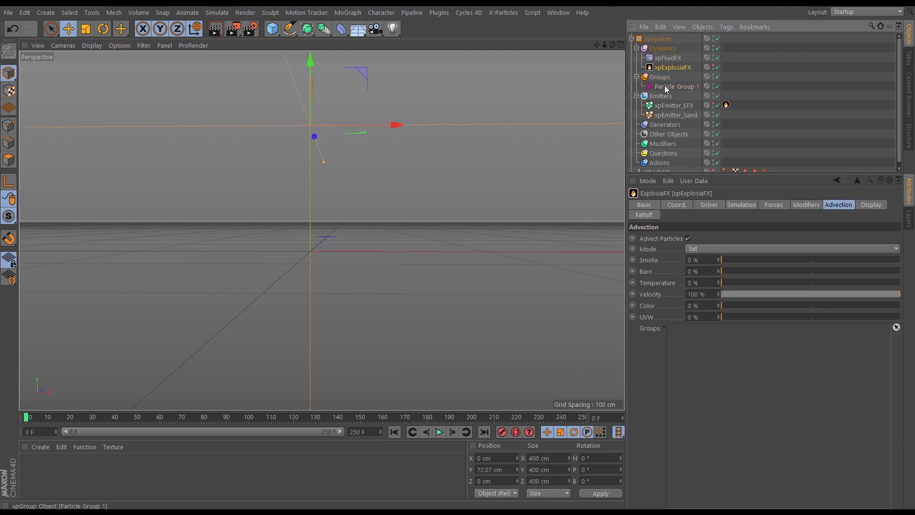
drag(675, 86, 728, 335)
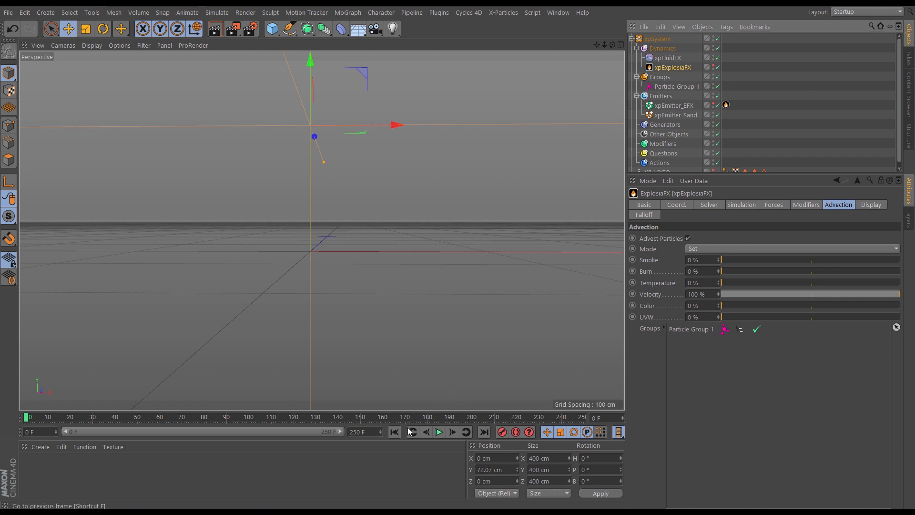
- Play the simulation with advection limited to Particle Group 1, past frame 120, and reset it to the beginning
click(440, 432)
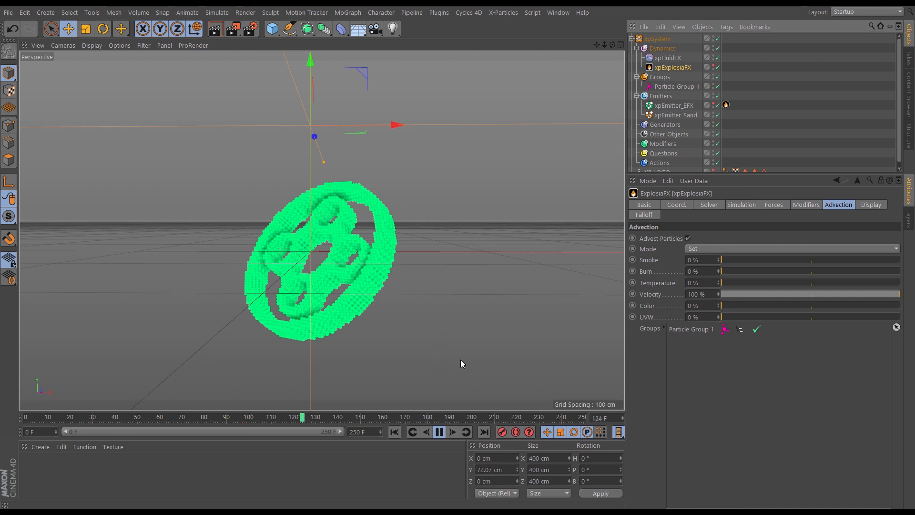
click(439, 431)
click(394, 432)
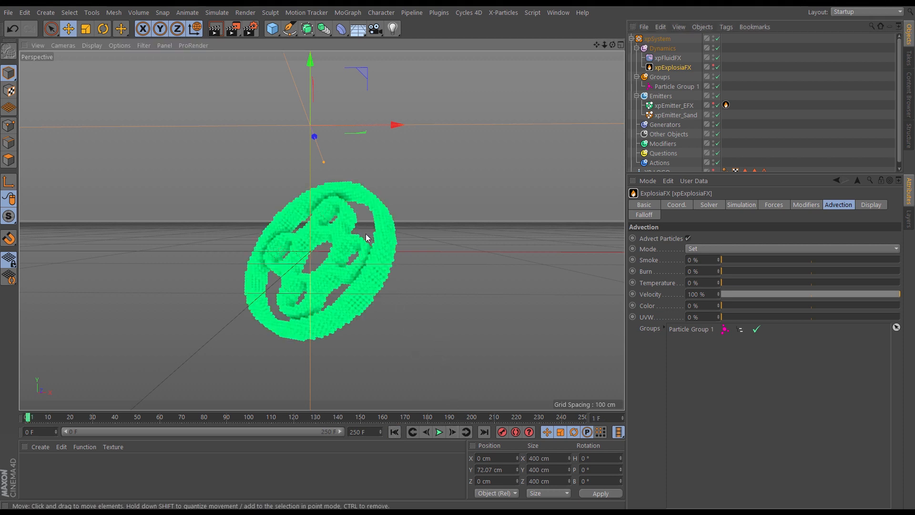
alt+right_drag(366, 234, 329, 251)
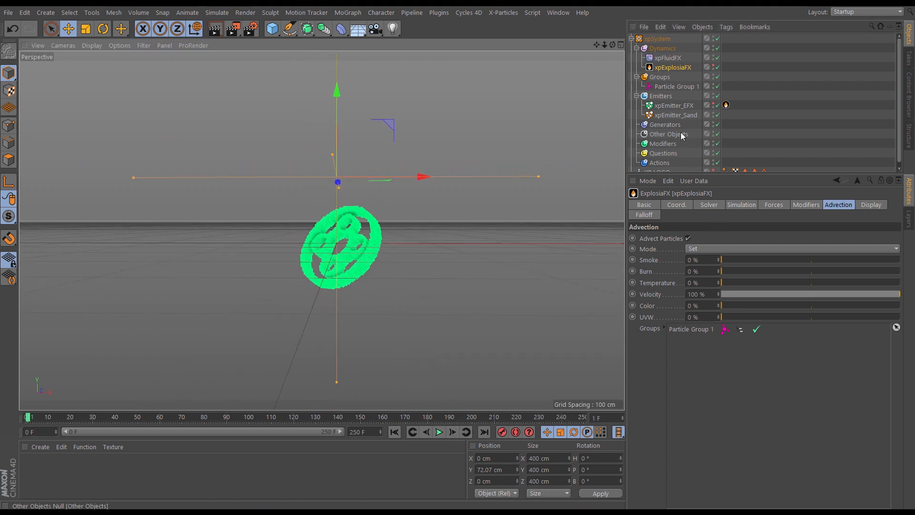
- Add an xpChangeGroup control modifier to the Modifiers folder of the xpSystem
drag(900, 115, 899, 121)
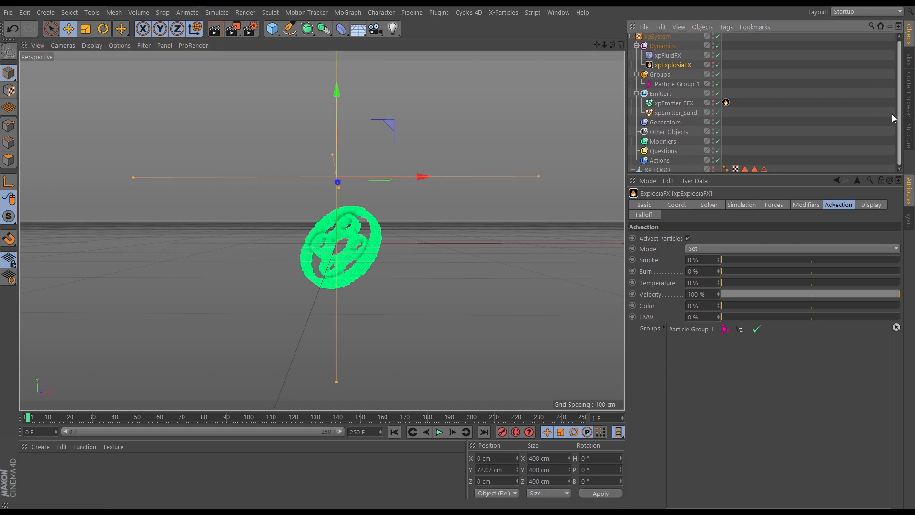
click(632, 37)
click(631, 39)
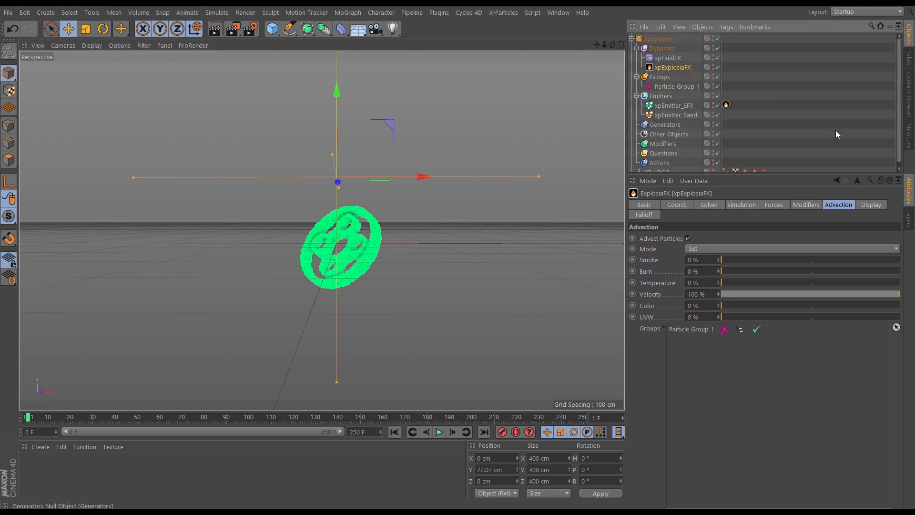
drag(900, 138, 900, 143)
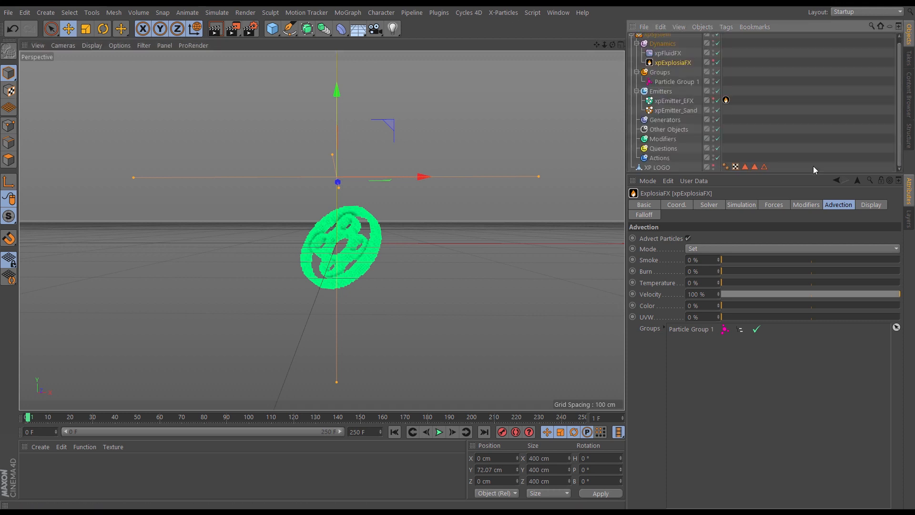
click(674, 140)
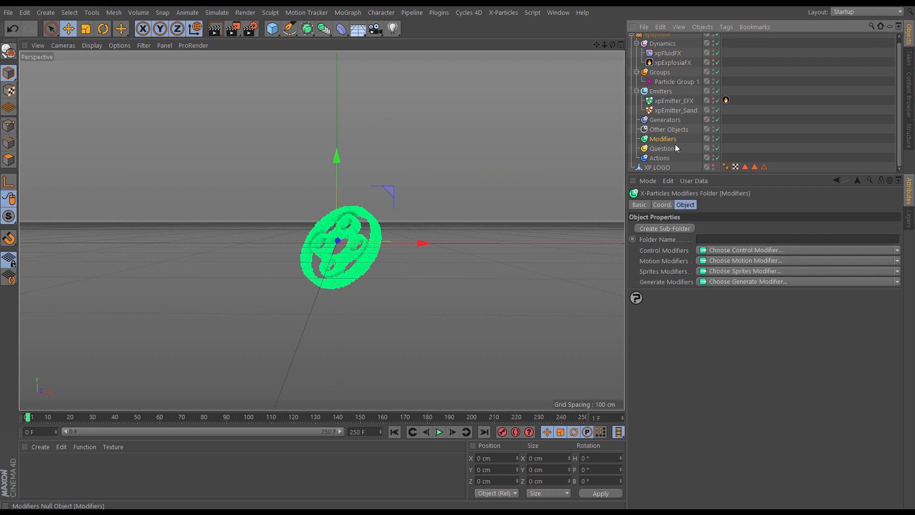
click(893, 251)
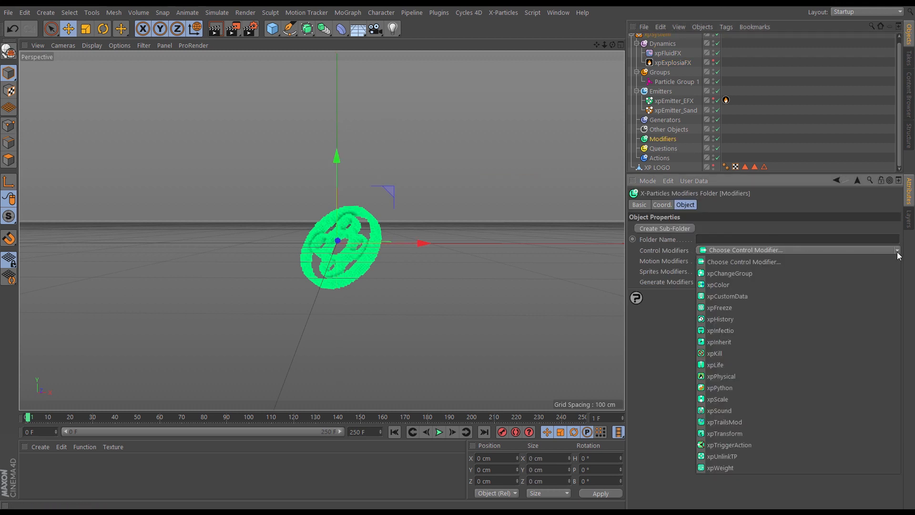
click(723, 272)
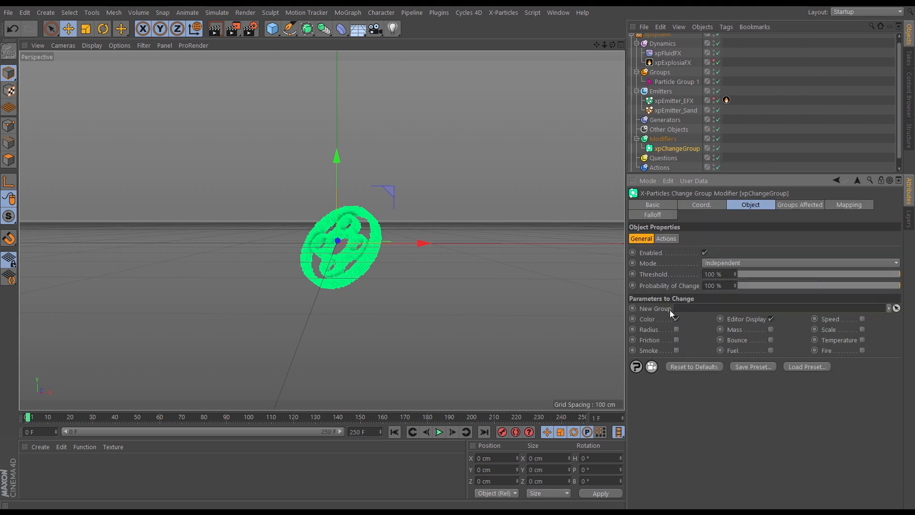
- Assign Particle Group 1 as the new group of xpChangeGroup and disable its Editor Display change
drag(664, 82, 693, 310)
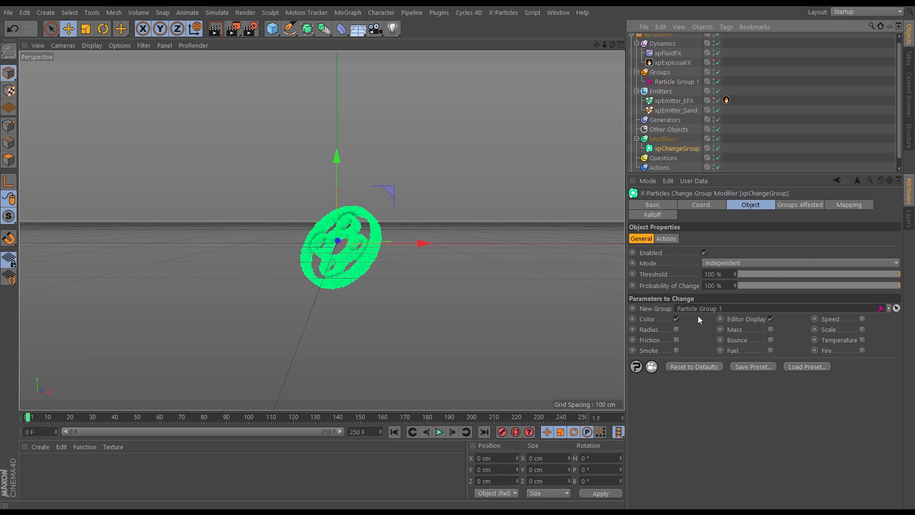
click(771, 319)
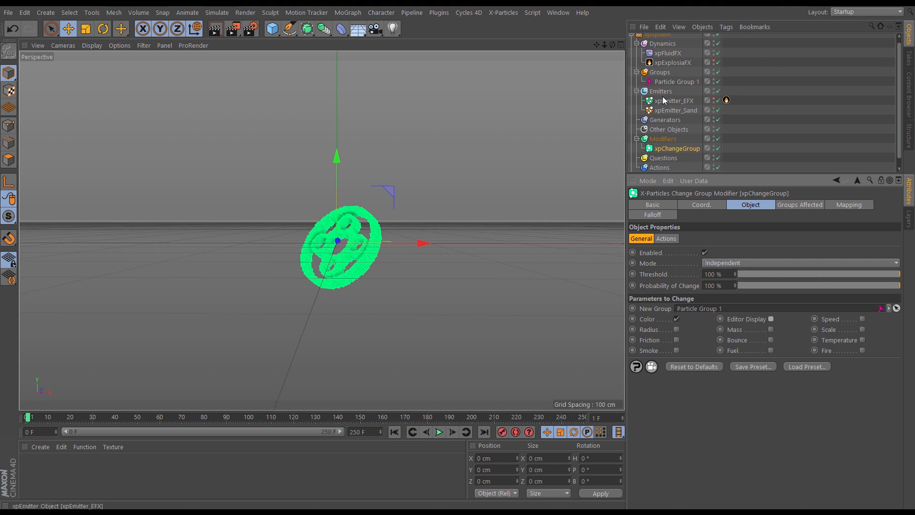
click(674, 82)
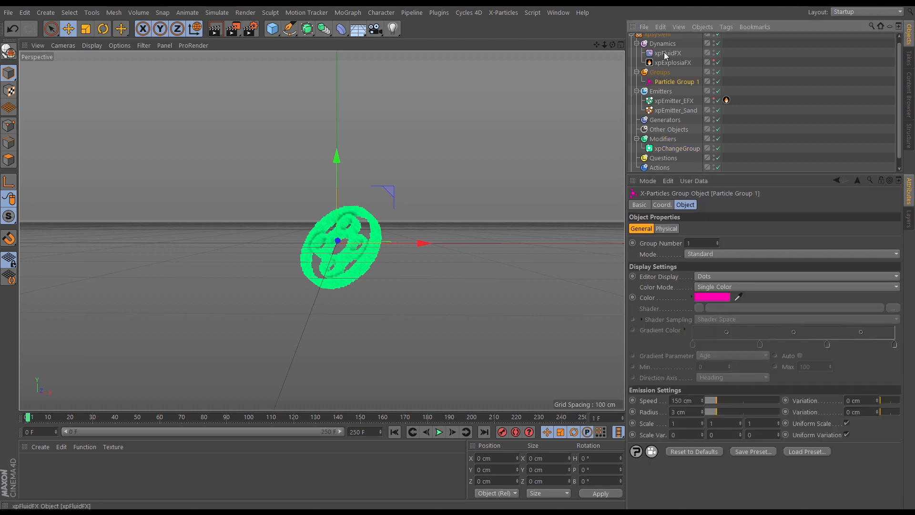
click(688, 149)
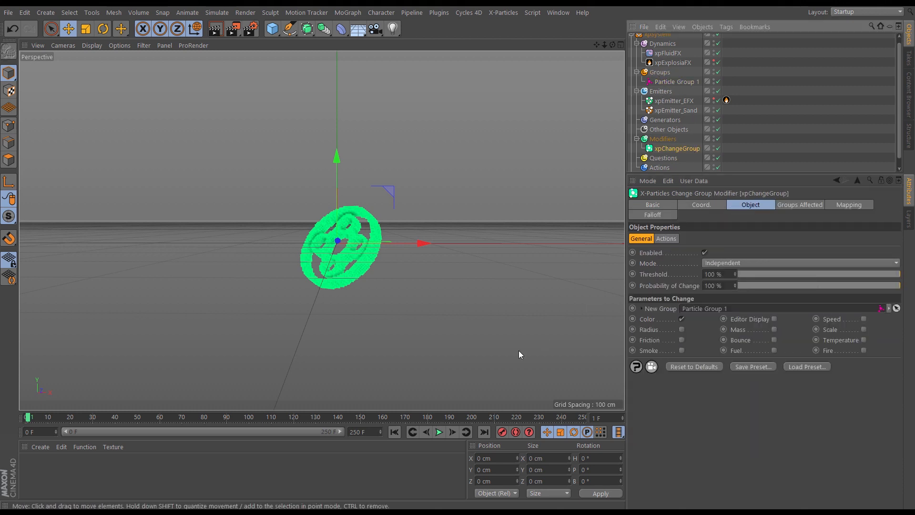
- Play the simulation with xpChangeGroup active, pause it at frame 72 to inspect the particles, and return to frame 1
click(395, 432)
click(453, 433)
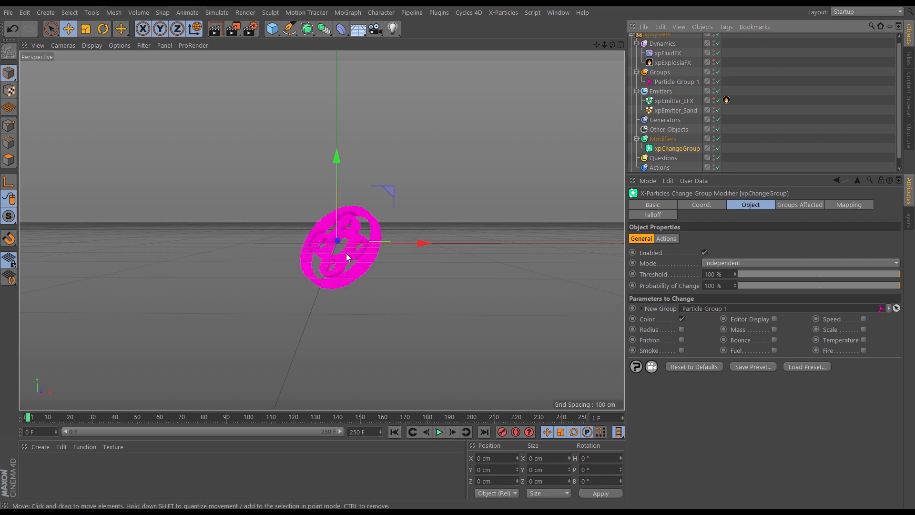
click(436, 434)
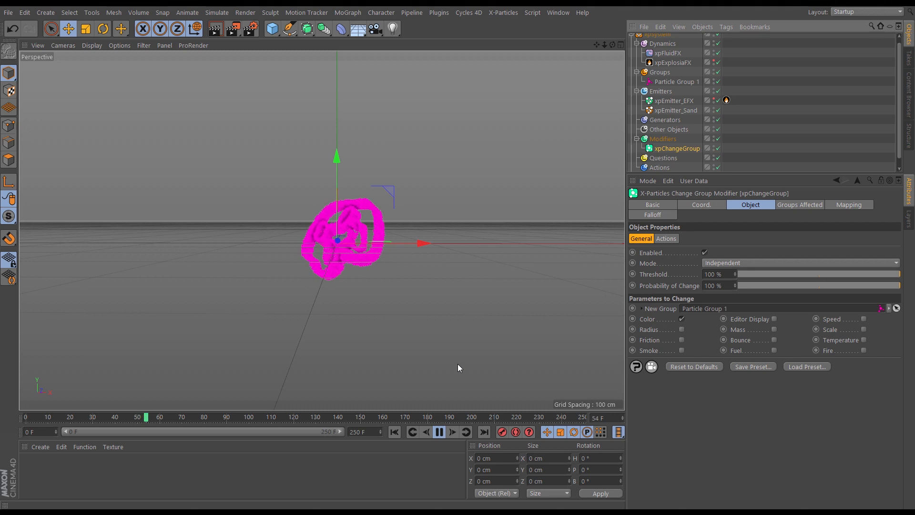
click(439, 431)
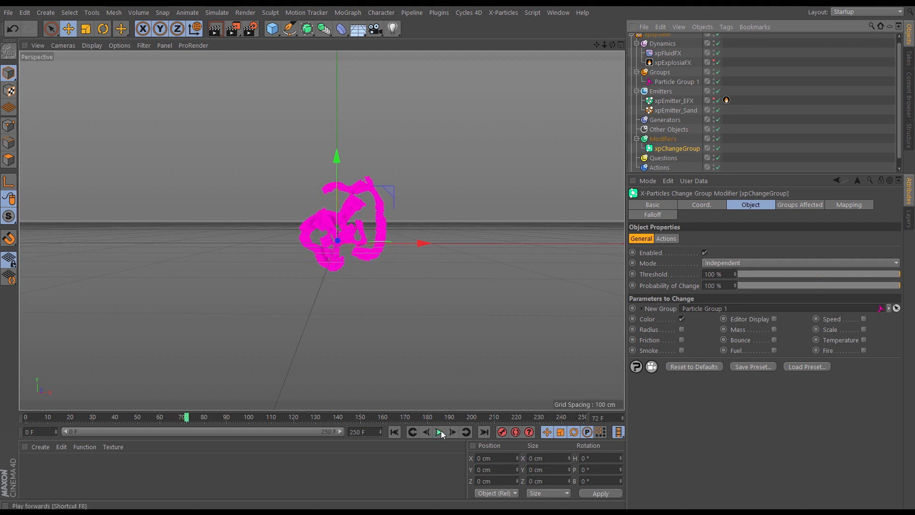
alt+right_drag(346, 232, 474, 325)
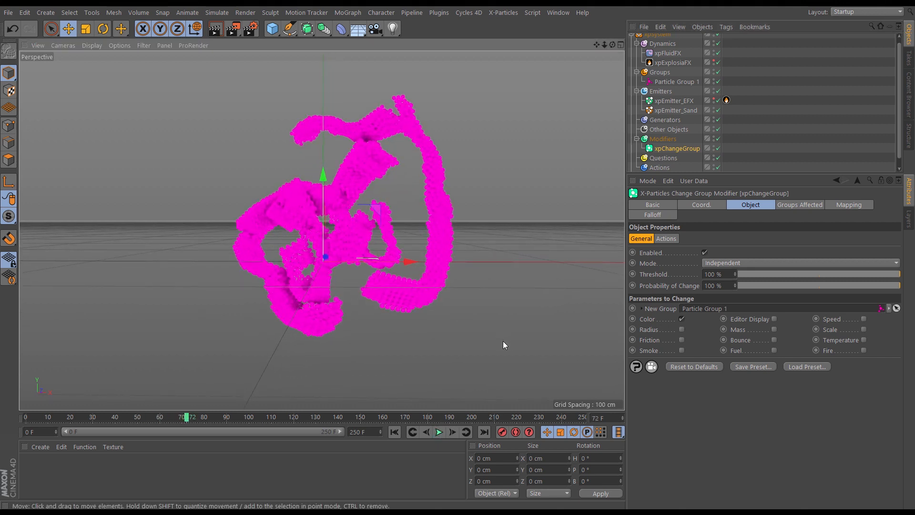
click(394, 432)
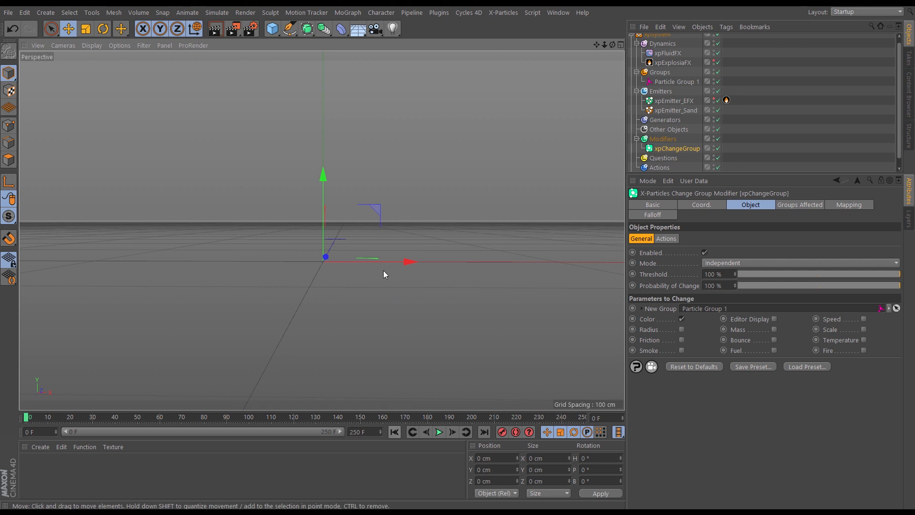
click(454, 431)
alt+right_drag(391, 261, 355, 276)
alt+drag(355, 279, 452, 277)
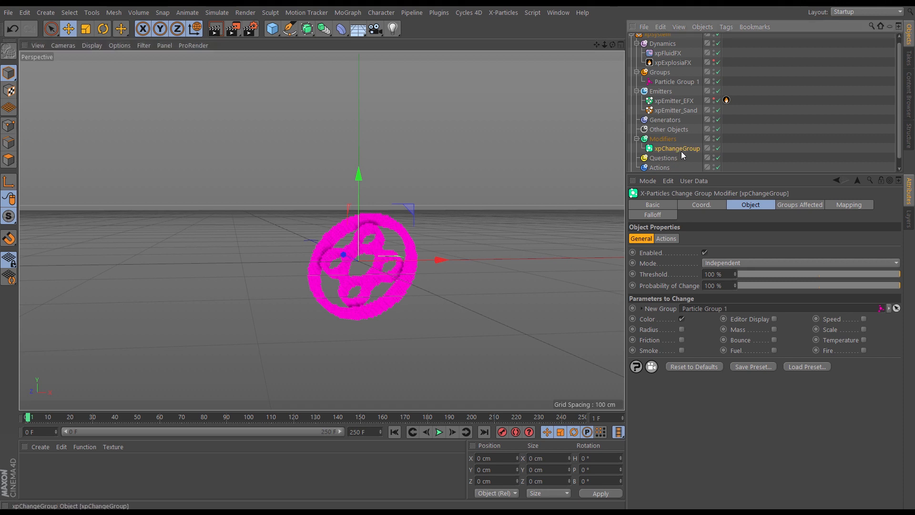
- Add a Box Field to the falloff of xpChangeGroup and raise it above the logo to a Y position of about 170 cm
click(653, 215)
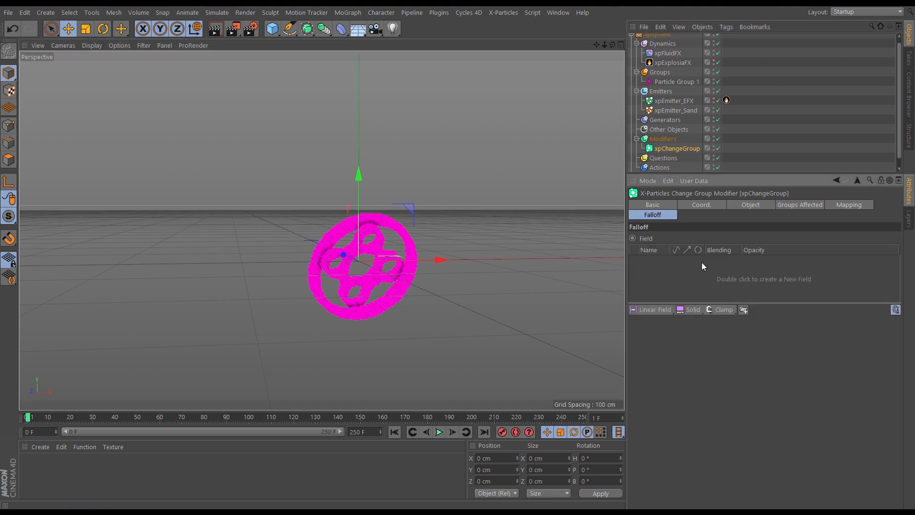
click(672, 310)
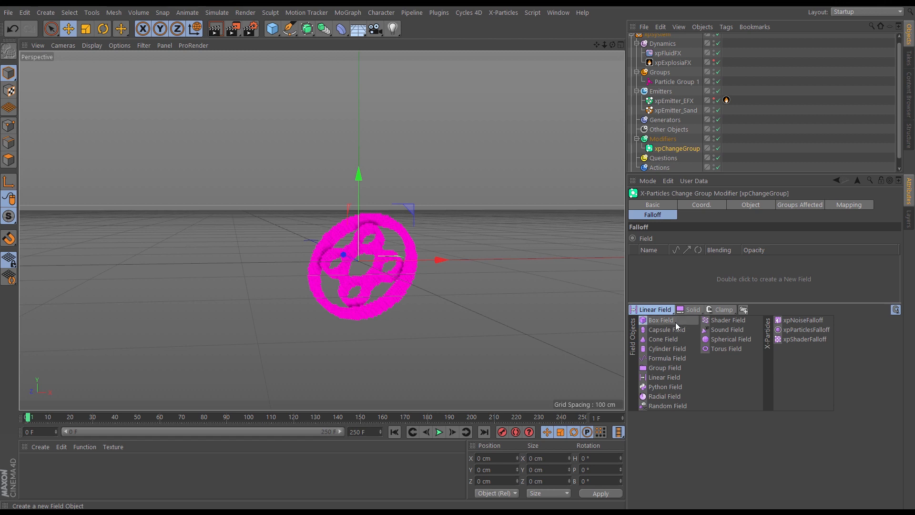
click(676, 322)
alt+drag(416, 292, 404, 259)
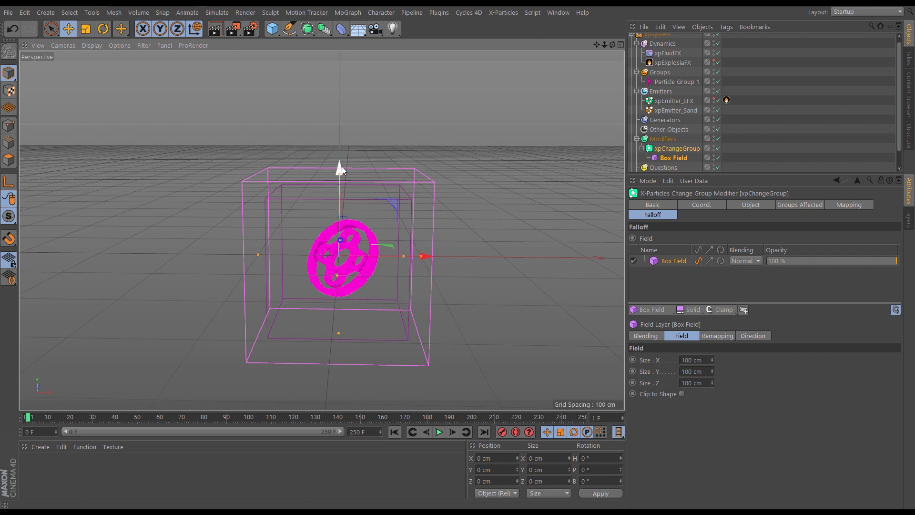
drag(342, 154, 352, 50)
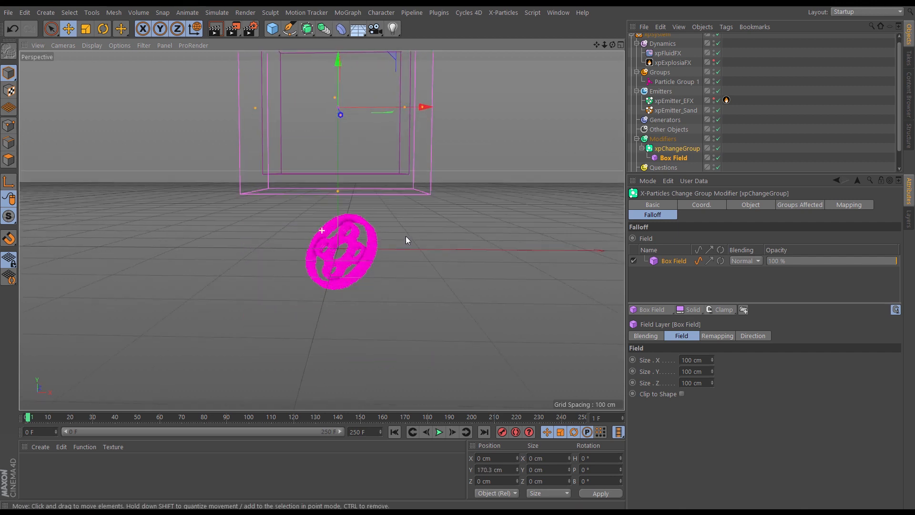
alt+drag(406, 238, 407, 239)
alt+middle_drag(407, 239, 411, 244)
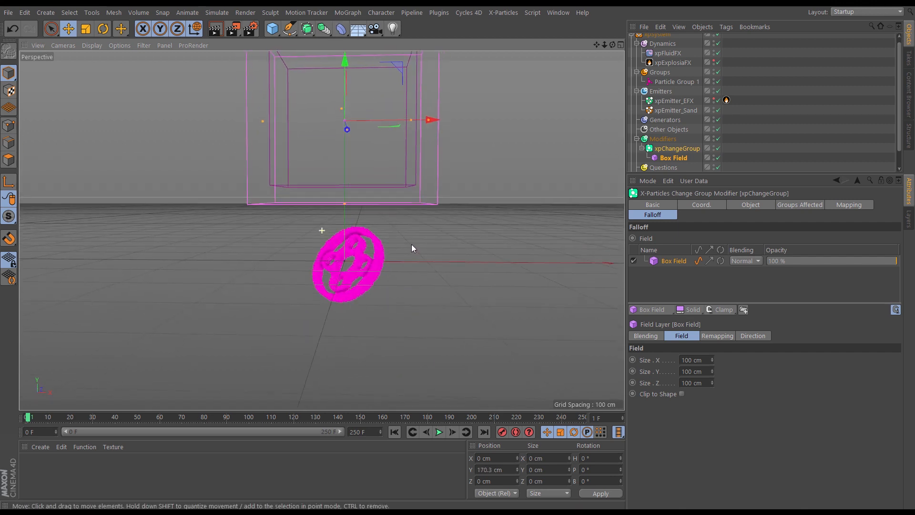
alt+drag(411, 244, 418, 275)
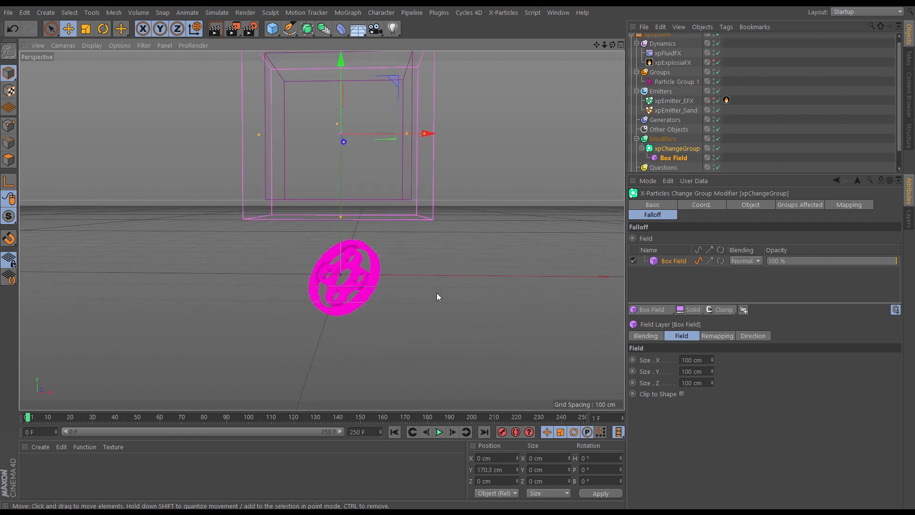
- Set the accuracy of xpFluidFX to Medium
click(669, 53)
click(711, 231)
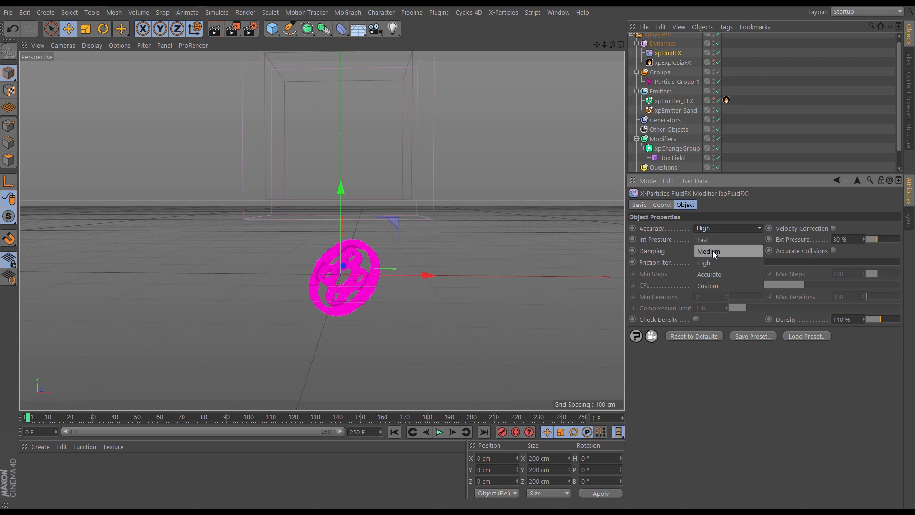
click(713, 251)
click(354, 466)
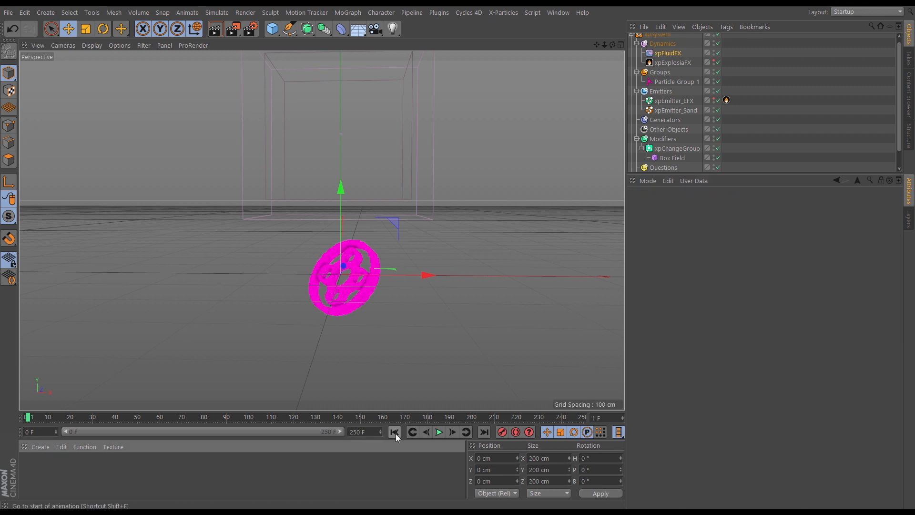
- Play the simulation while lowering the Box Field over the logo to a Y of about 63 cm, and reset to frame 0
click(400, 433)
click(439, 432)
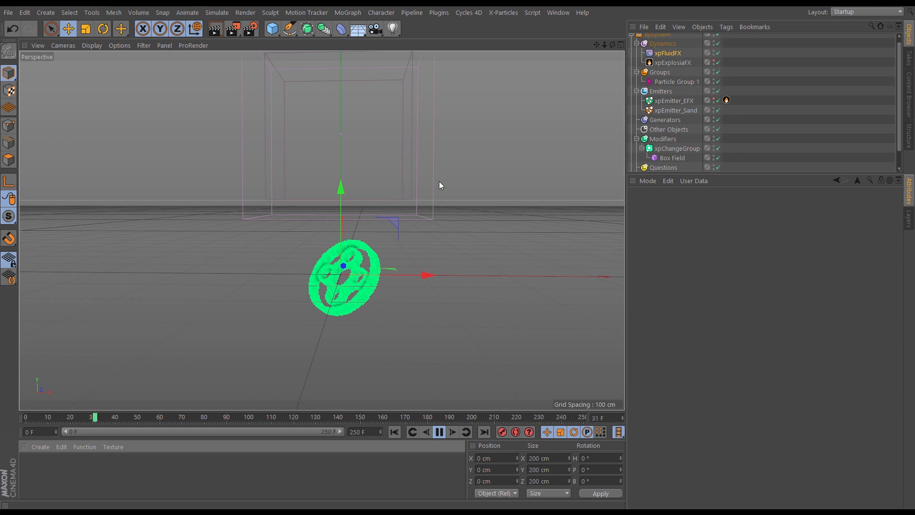
click(673, 158)
drag(343, 61, 364, 150)
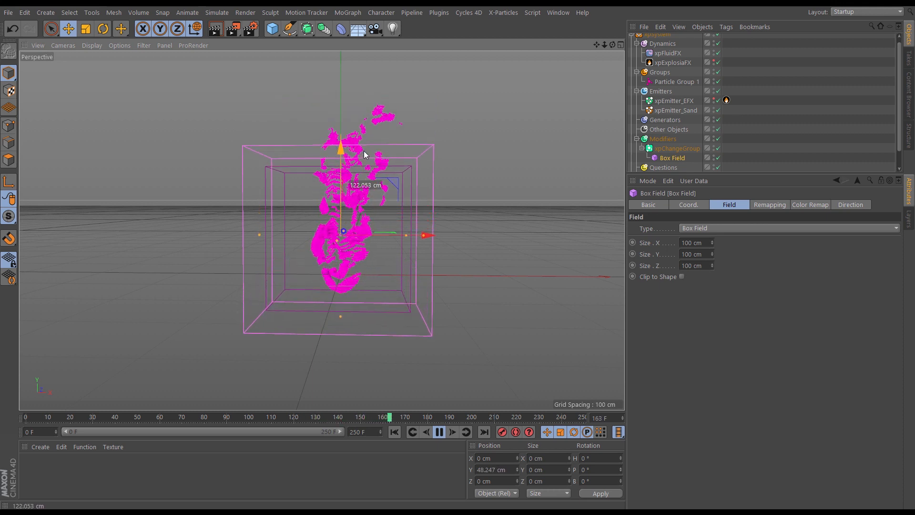
click(439, 432)
click(395, 432)
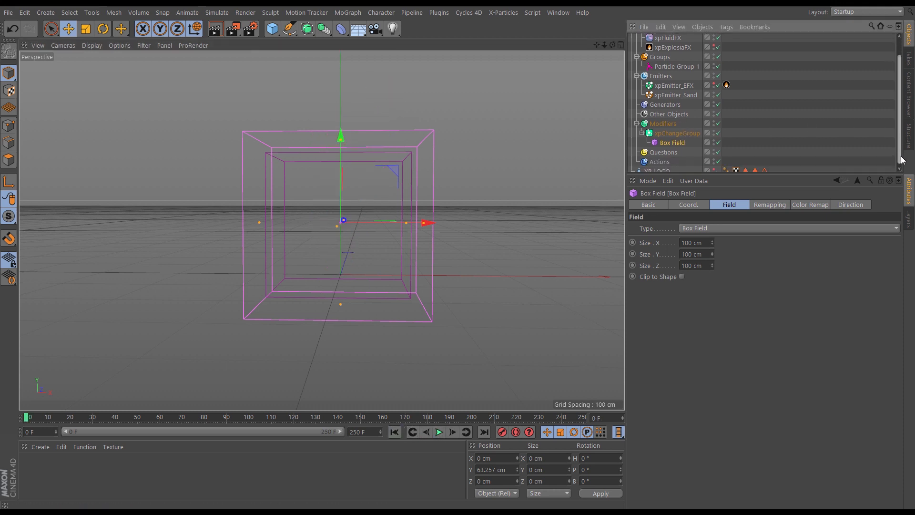
- Show the XP LOGO object in the viewport and keyframe the Box Field's Y position at about 155.9 cm on frame 0
scroll(725, 83, down, 2)
click(714, 166)
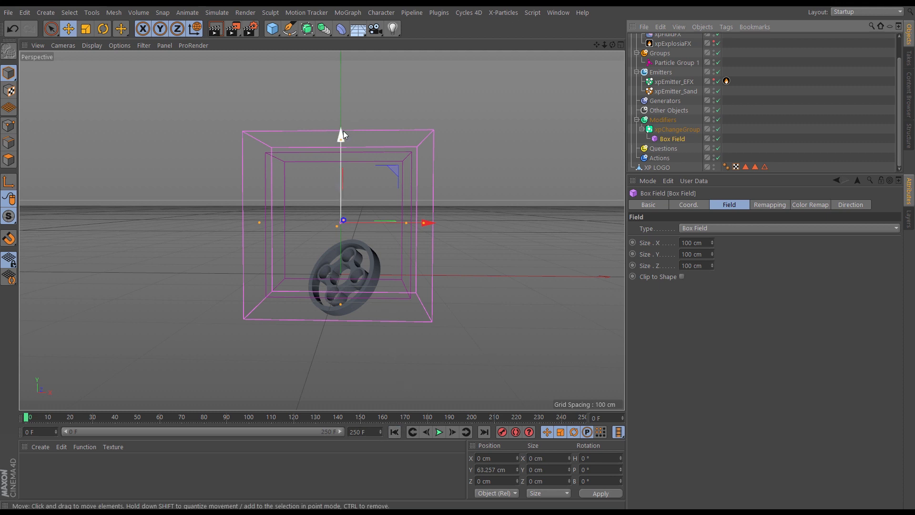
drag(341, 135, 339, 52)
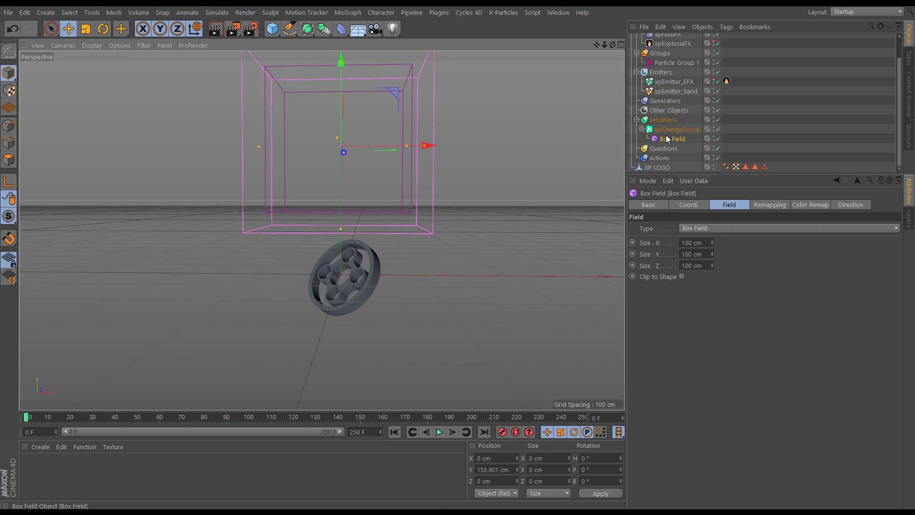
click(689, 205)
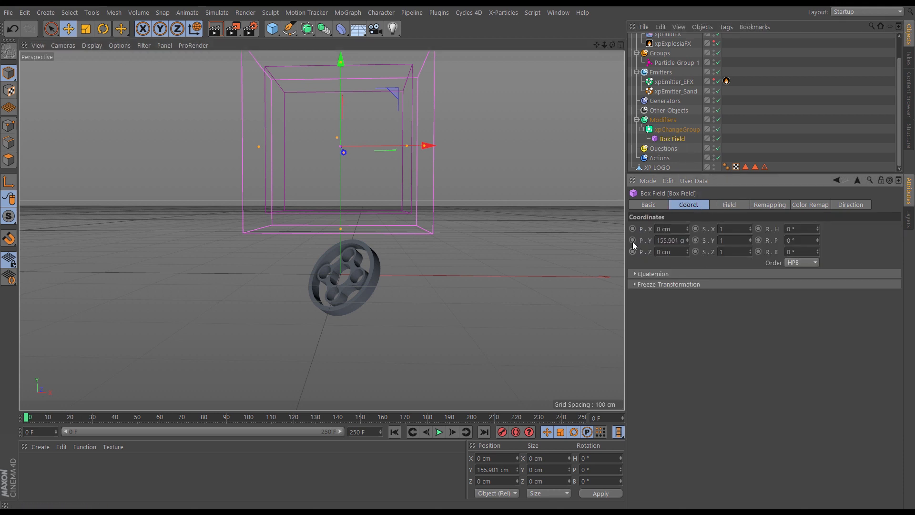
- Advance to frame 61, lower the Box Field over the logo, and keyframe its Y position at about 1.9 cm
click(439, 432)
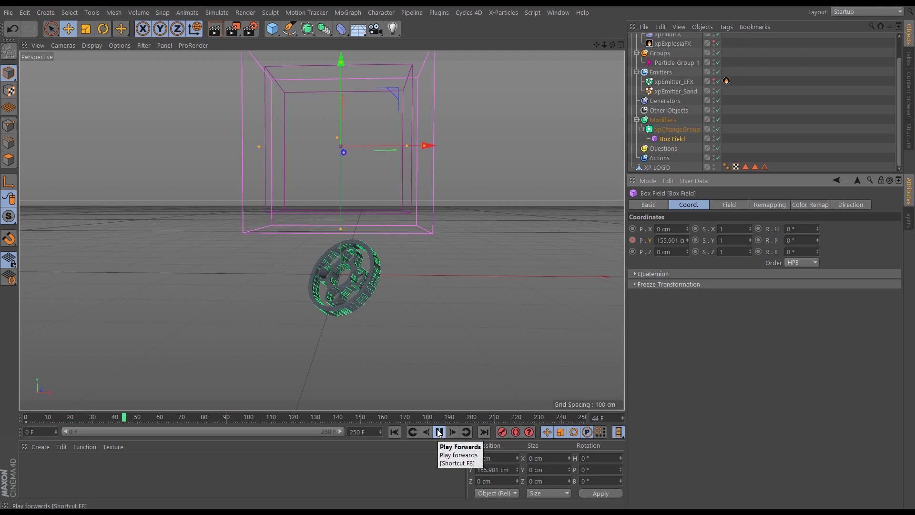
click(439, 433)
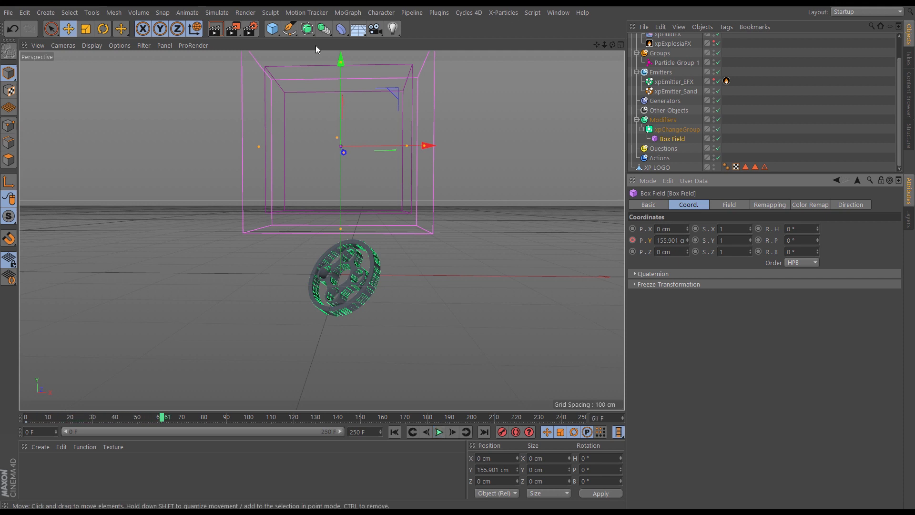
drag(344, 56, 355, 187)
ctrl+click(633, 241)
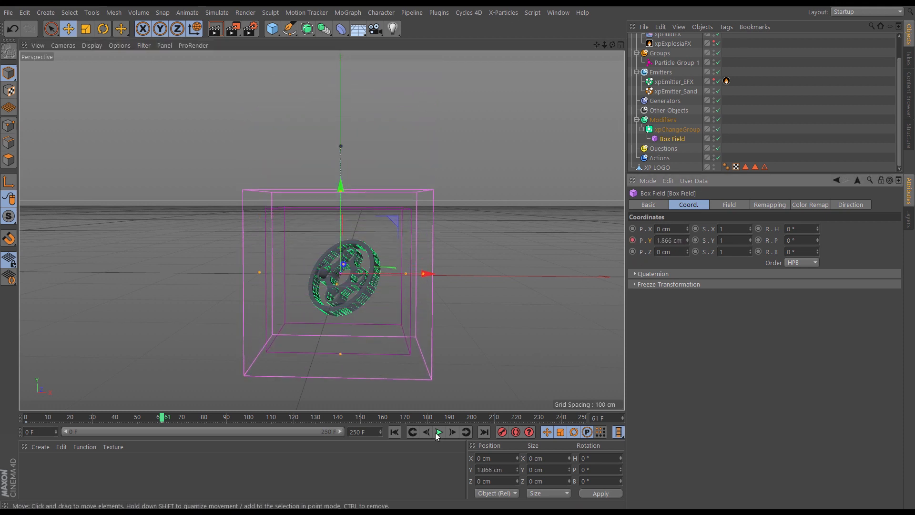
- Play the simulation from the start with the animated Box Field and pause it at frame 67
click(399, 432)
click(437, 432)
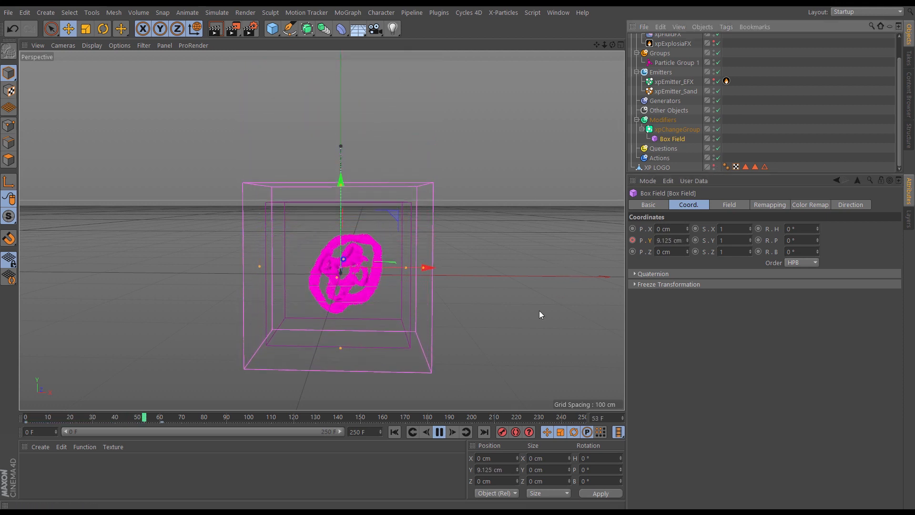
click(439, 432)
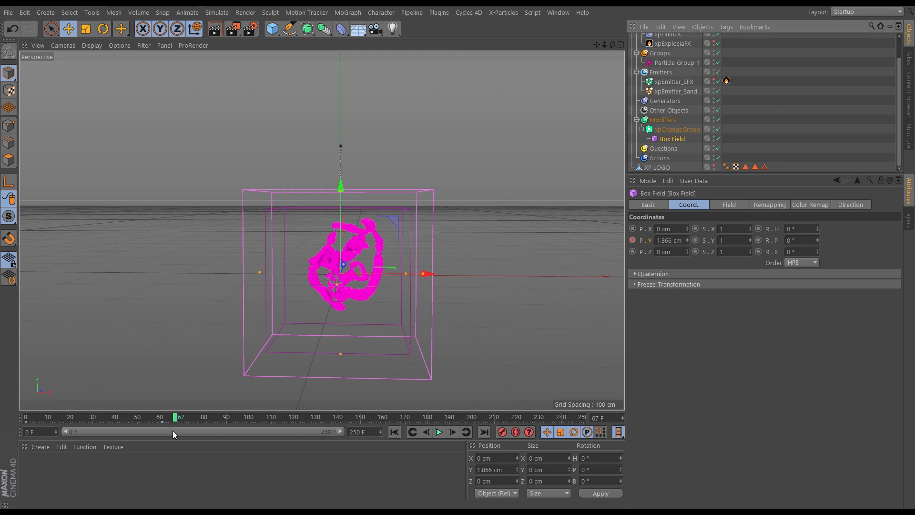
- Move the Box Field's final Y position keyframe to frame 120, then play the simulation from the start and pause it
drag(166, 422, 299, 427)
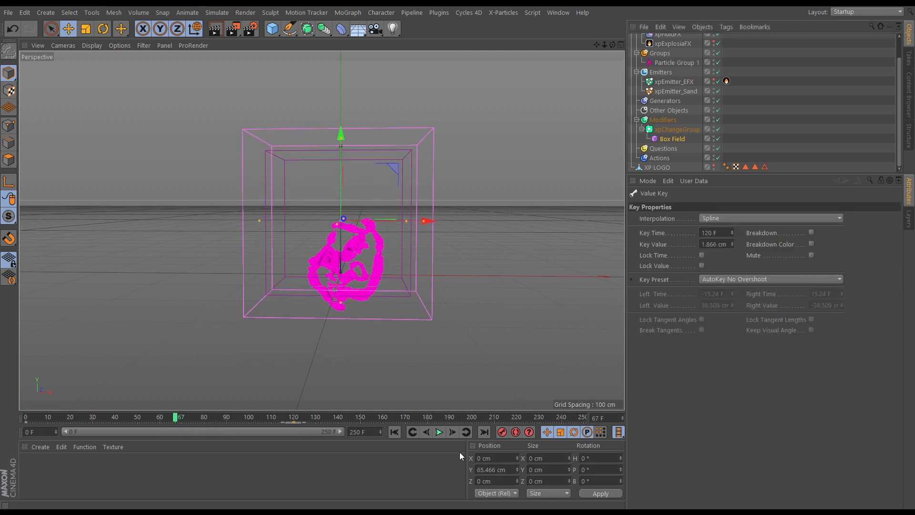
click(394, 432)
click(439, 432)
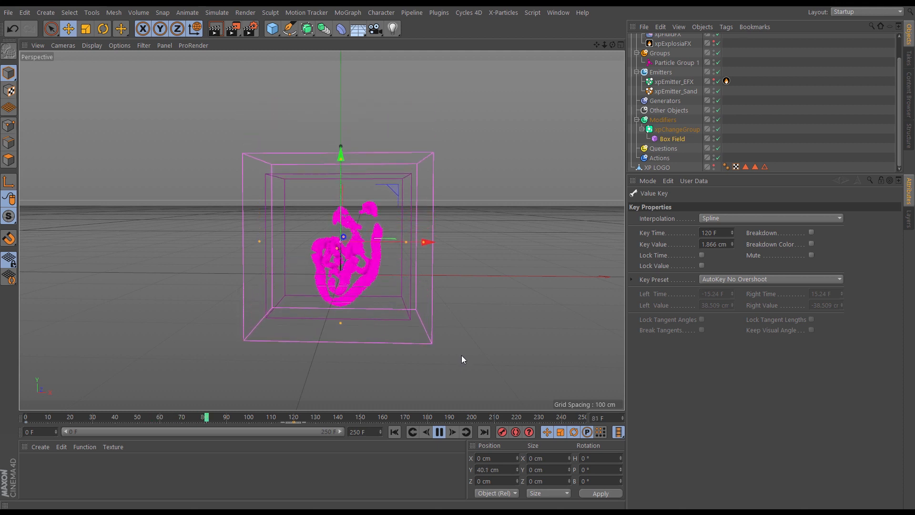
click(439, 432)
- On frame 120, raise the Box Field and keyframe its Y position at about 37.9 cm
drag(270, 418, 299, 423)
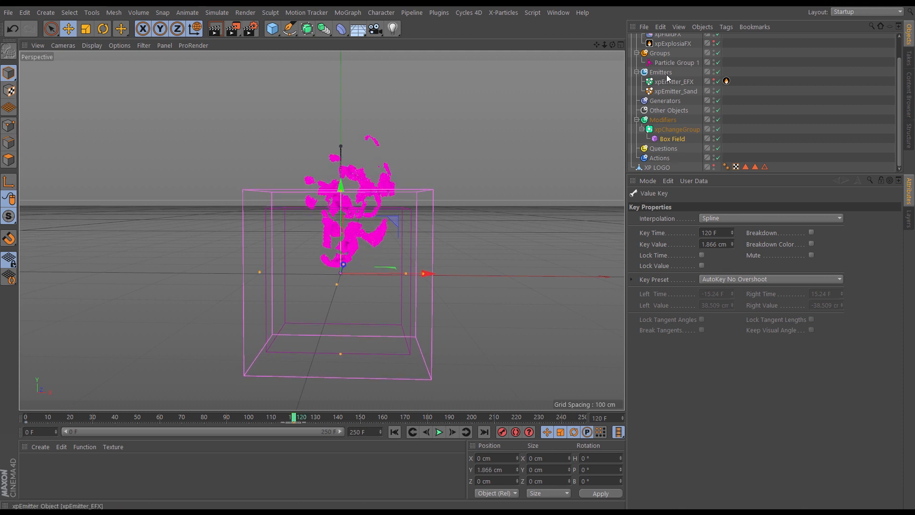
click(672, 139)
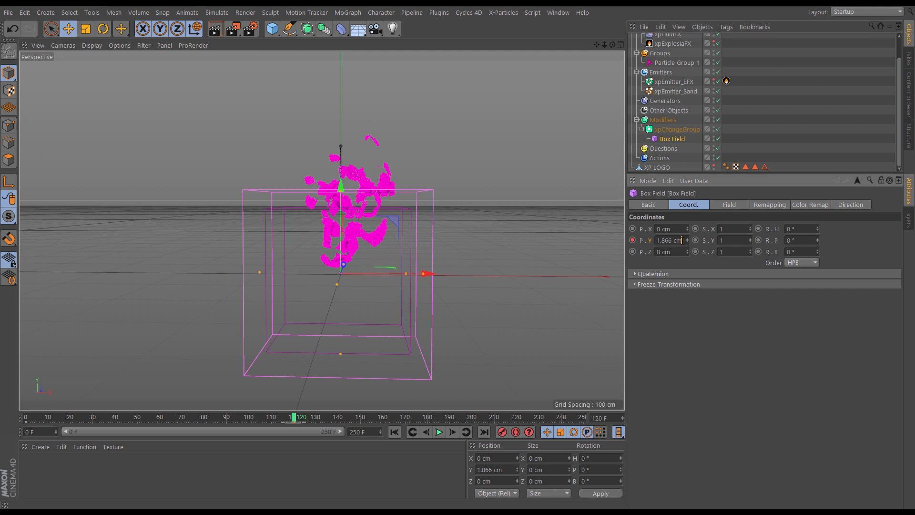
click(677, 240)
drag(687, 241, 689, 222)
click(633, 240)
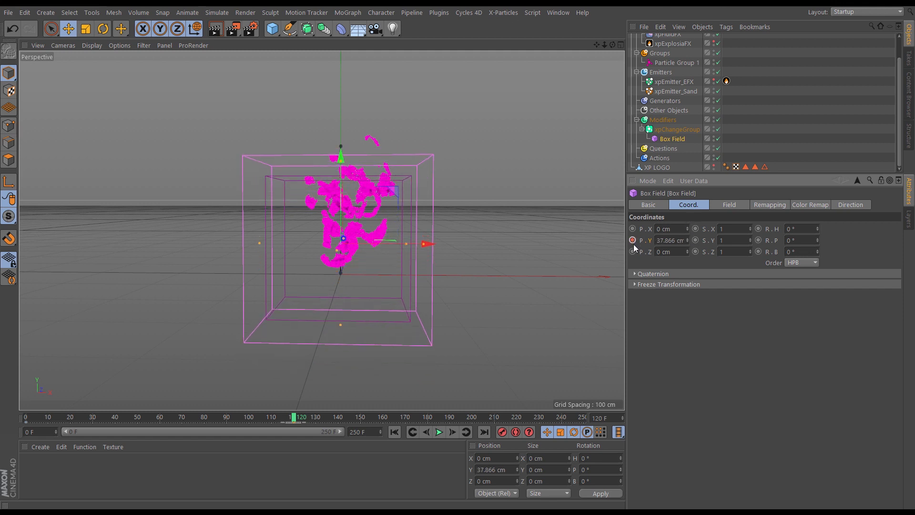
- Play the simulation with the revised Box Field animation to about frame 126, and reset to frame 0
click(439, 432)
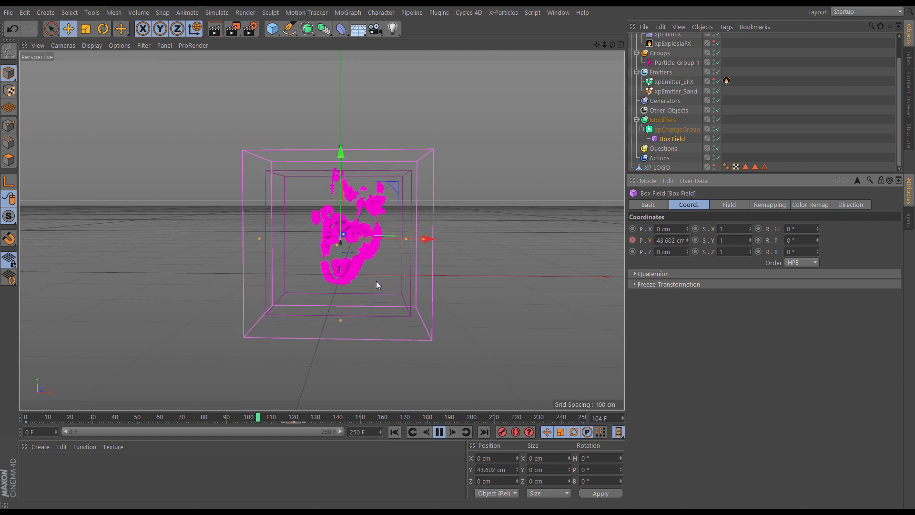
click(439, 432)
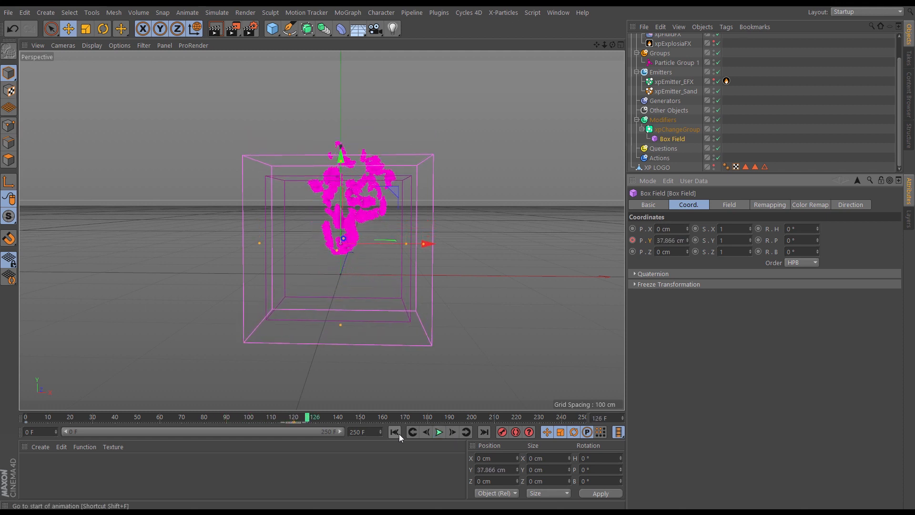
click(394, 432)
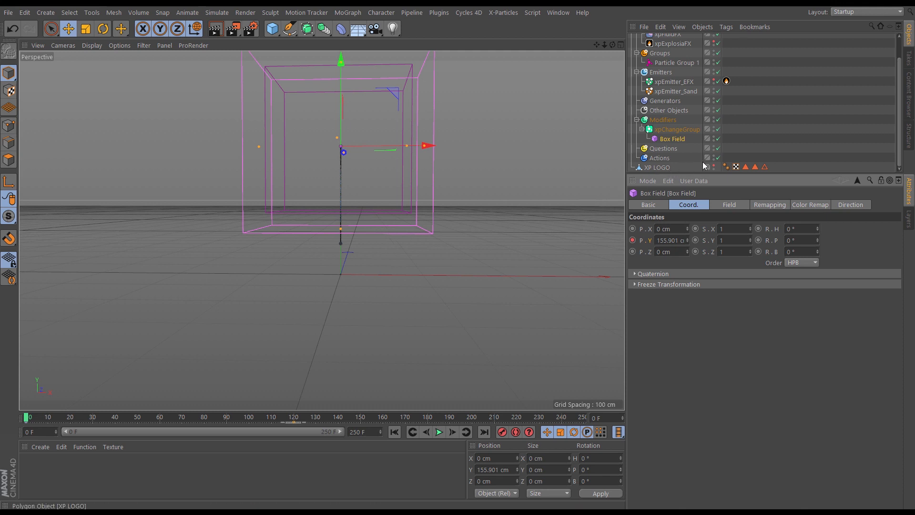
- Set the xpFluidFX accuracy to High and play the simulation up to frame 95
click(670, 35)
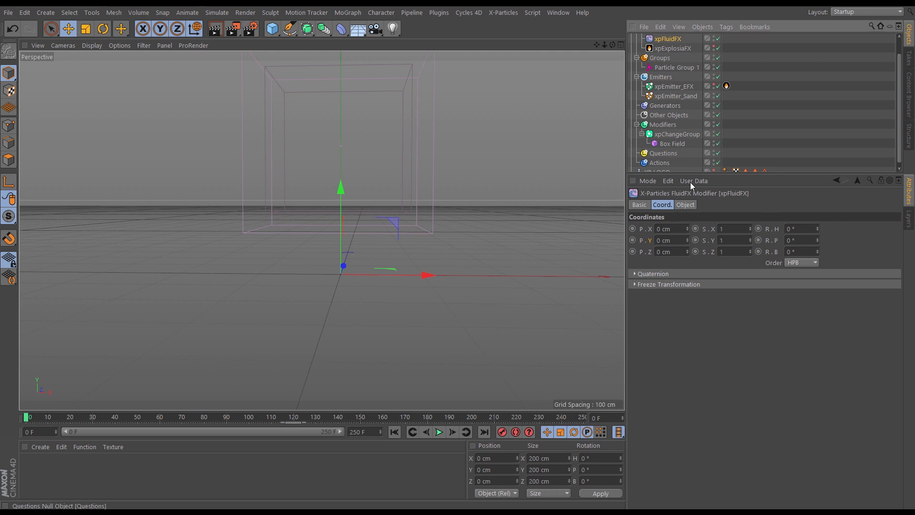
click(687, 208)
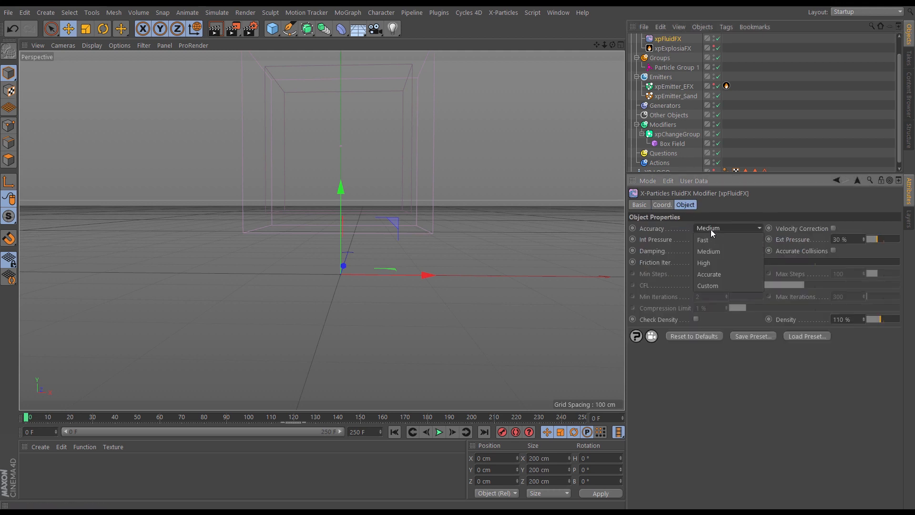
click(439, 432)
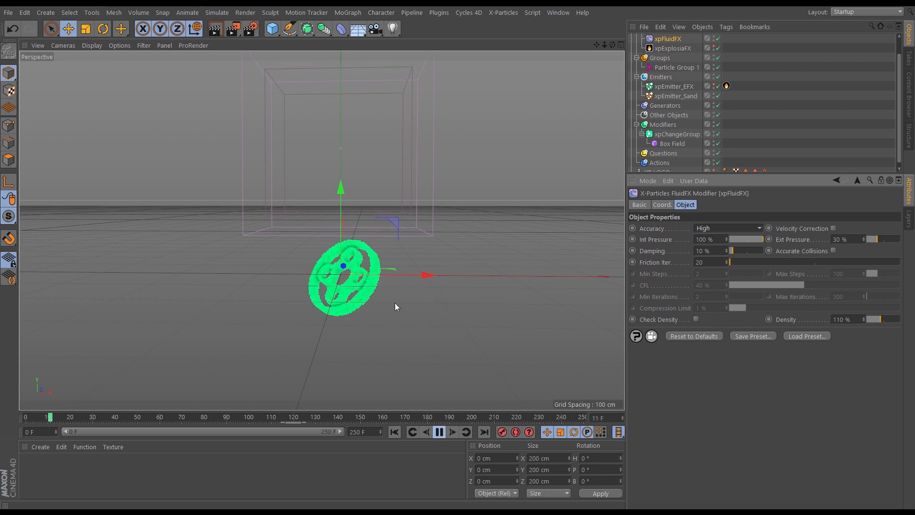
scroll(420, 275, up, 3)
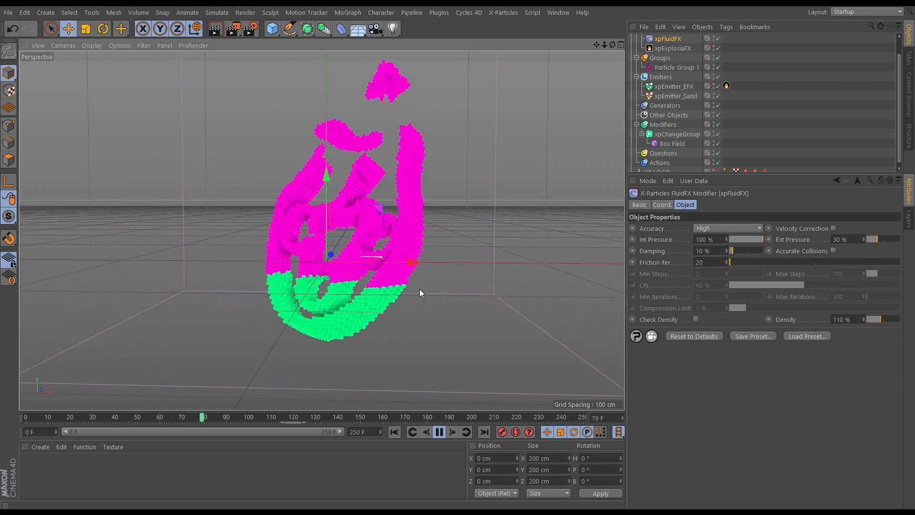
click(439, 432)
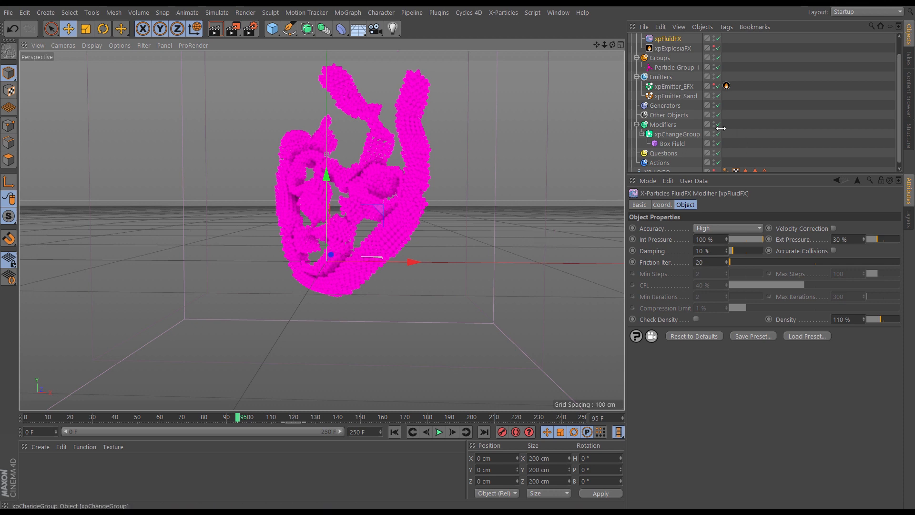
- Set the fluid Stability of xpEmitter_Sand to 12, play the simulation from the start, and reset to frame 0
click(687, 96)
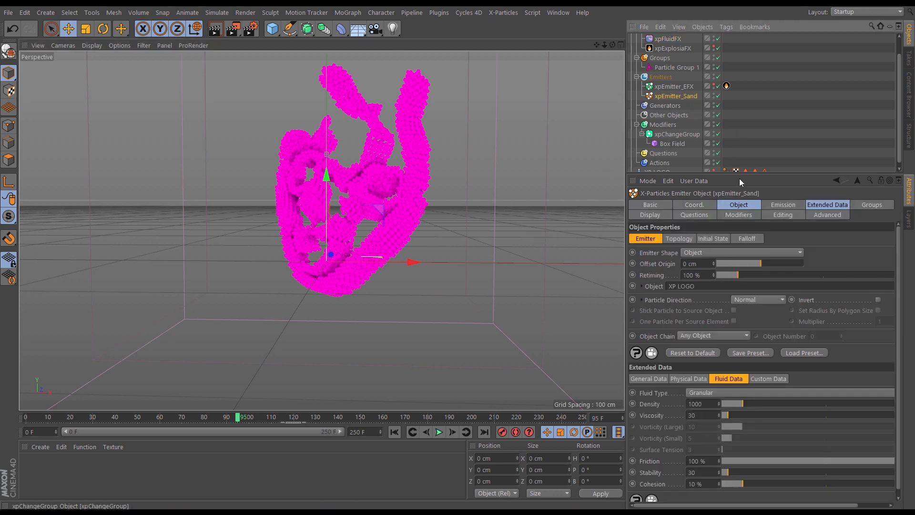
click(826, 205)
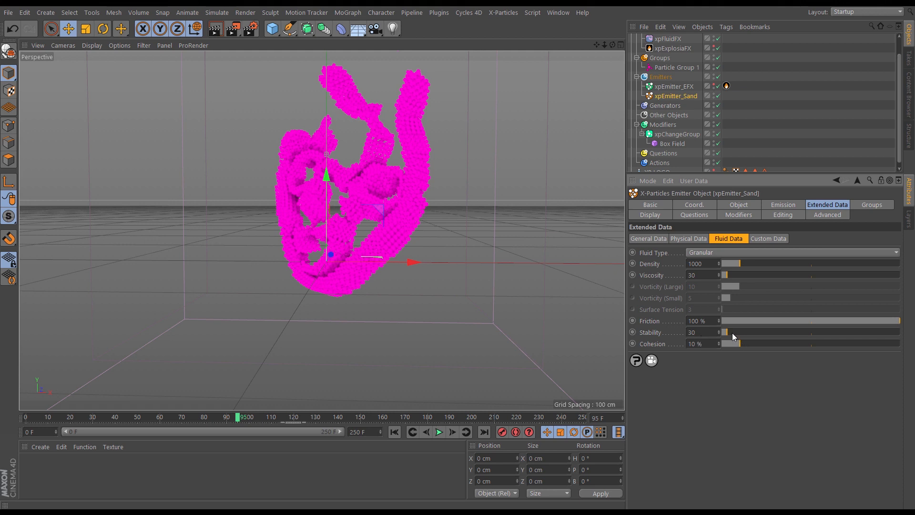
drag(732, 335, 912, 334)
click(395, 432)
click(439, 431)
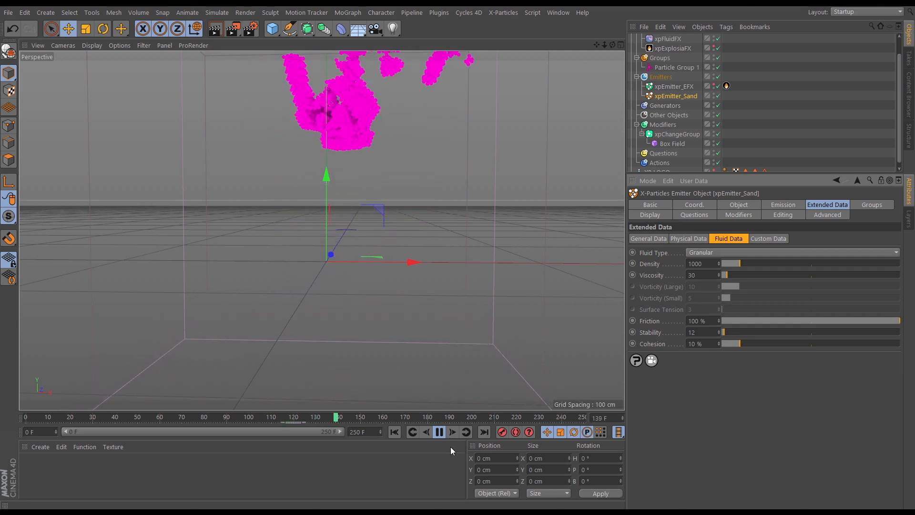
click(438, 432)
click(394, 432)
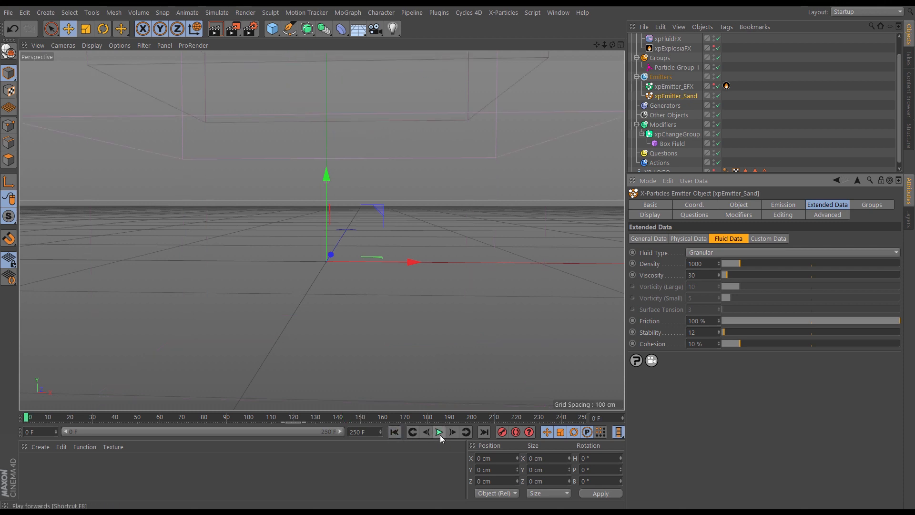
- With the particles shown at frame 1, rotate the Box Field to H -3°, P 6°, B 7° and shift its X to about 12 cm
click(453, 433)
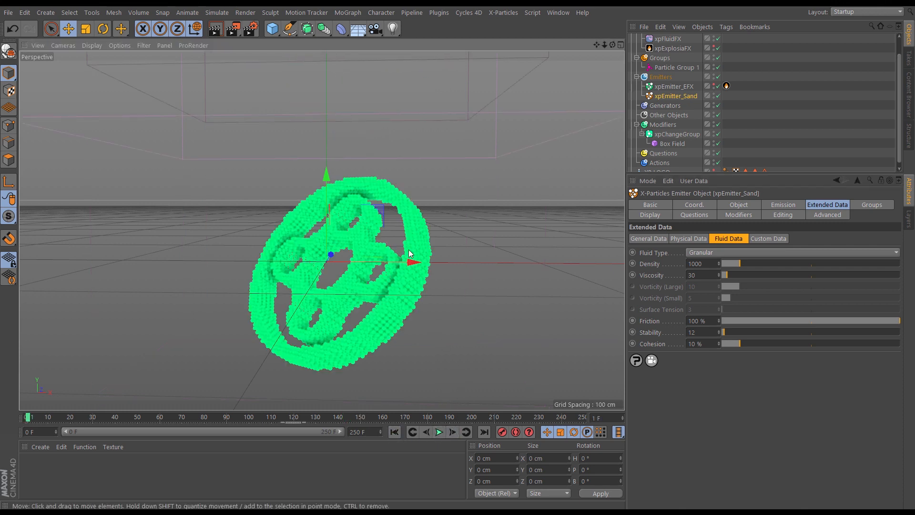
alt+right_drag(411, 247, 296, 293)
click(672, 144)
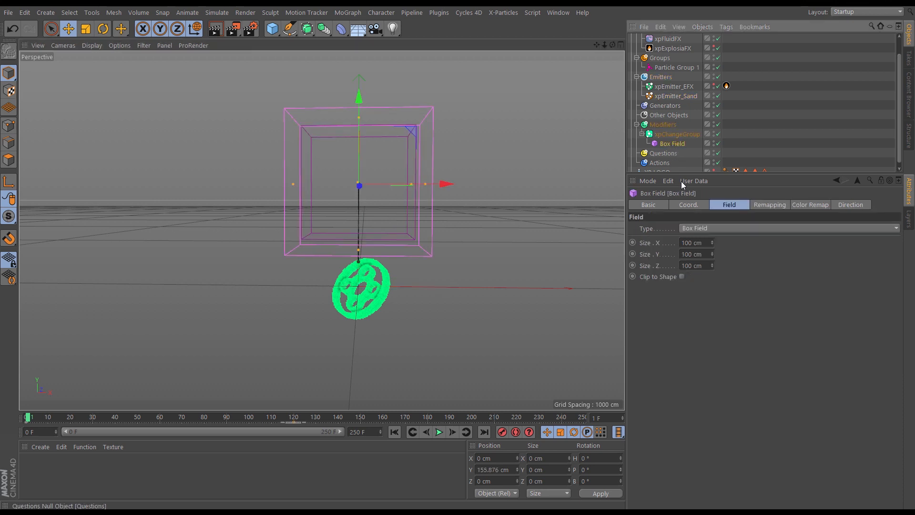
click(693, 204)
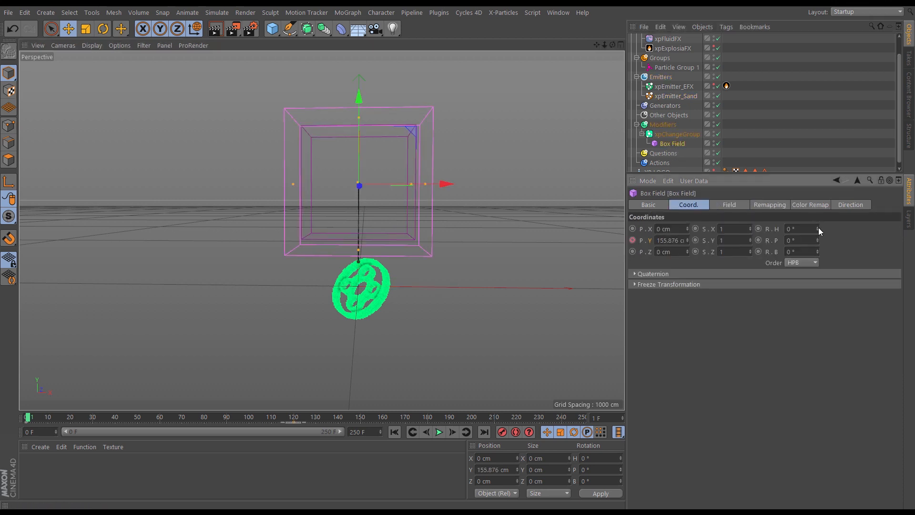
drag(819, 228, 819, 247)
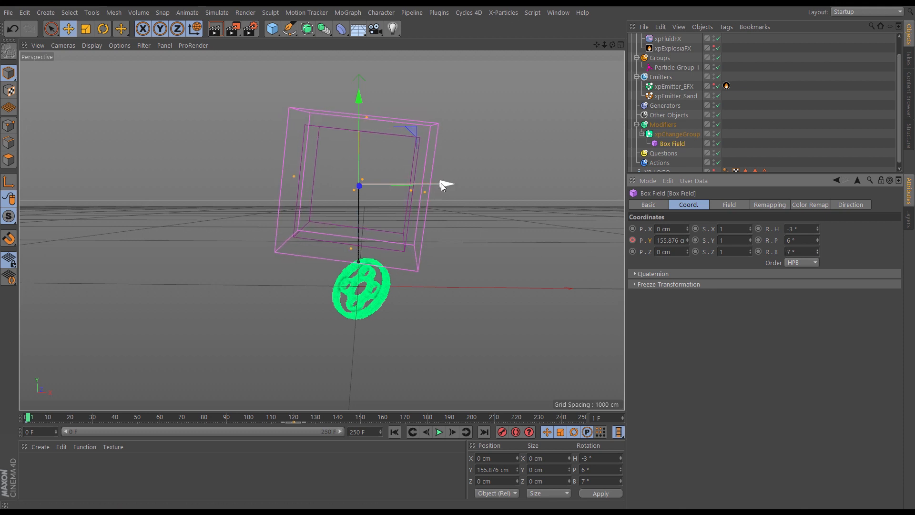
drag(443, 183, 453, 186)
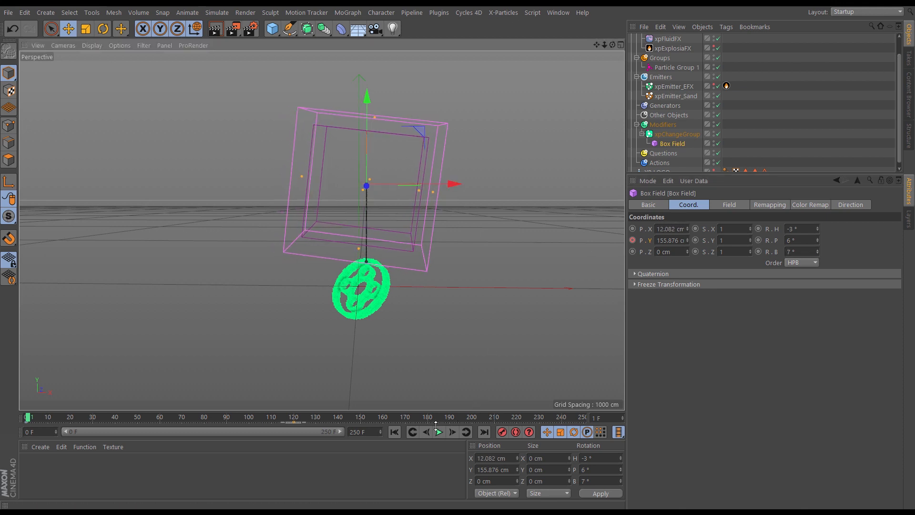
- Play the simulation from frame 0 with the tilted Box Field, pause it, and reset to the start
click(395, 432)
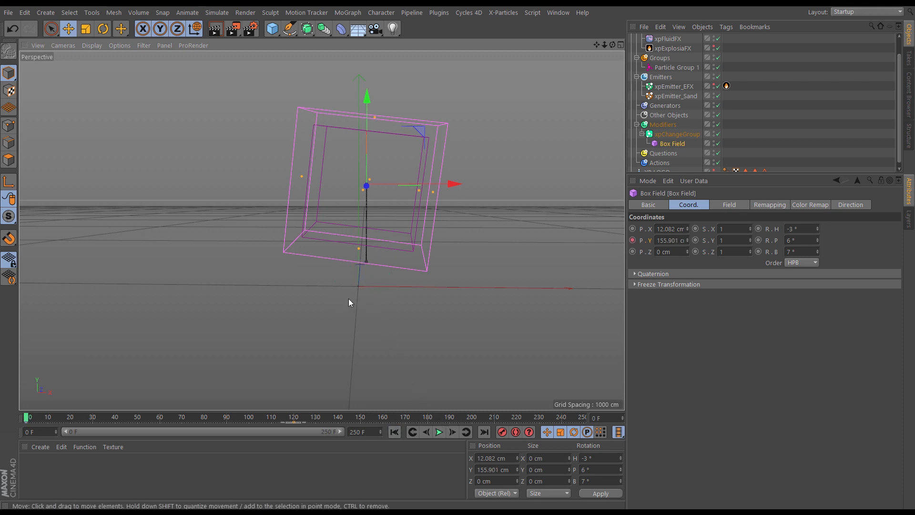
alt+right_drag(348, 299, 453, 289)
alt+middle_drag(453, 288, 380, 300)
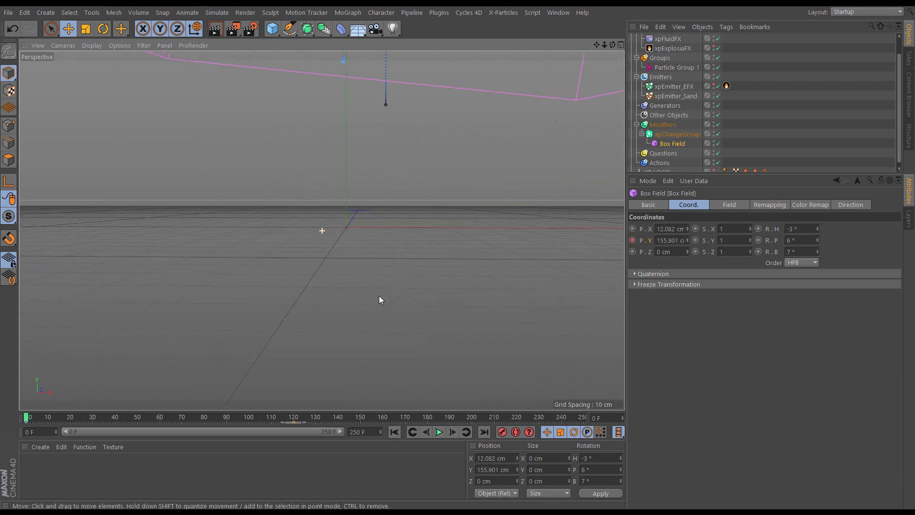
click(438, 433)
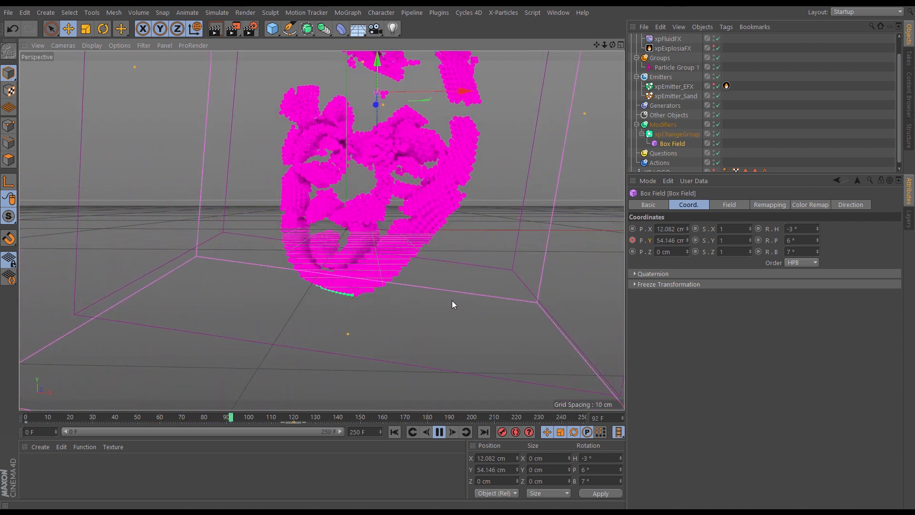
click(439, 432)
click(394, 432)
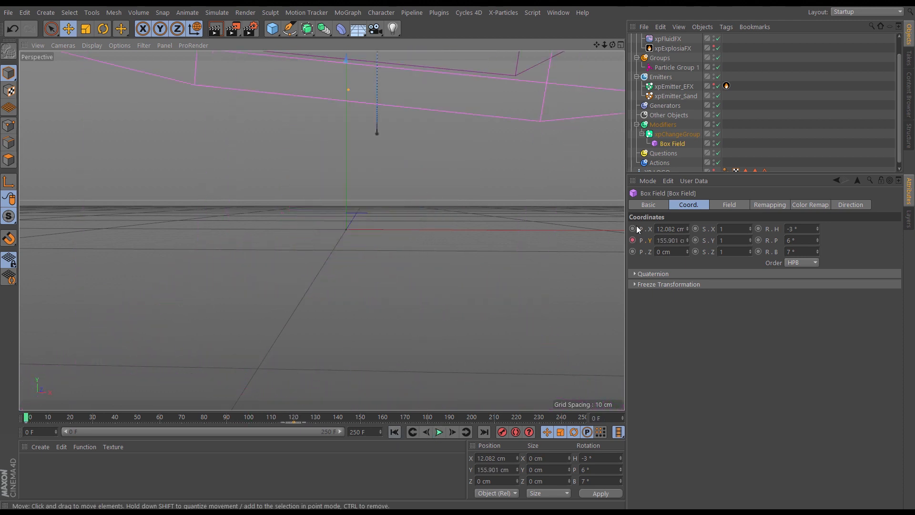
- Set the Gravity of xpExplosiaFX to 0 cm in its simulation settings
click(670, 49)
click(724, 87)
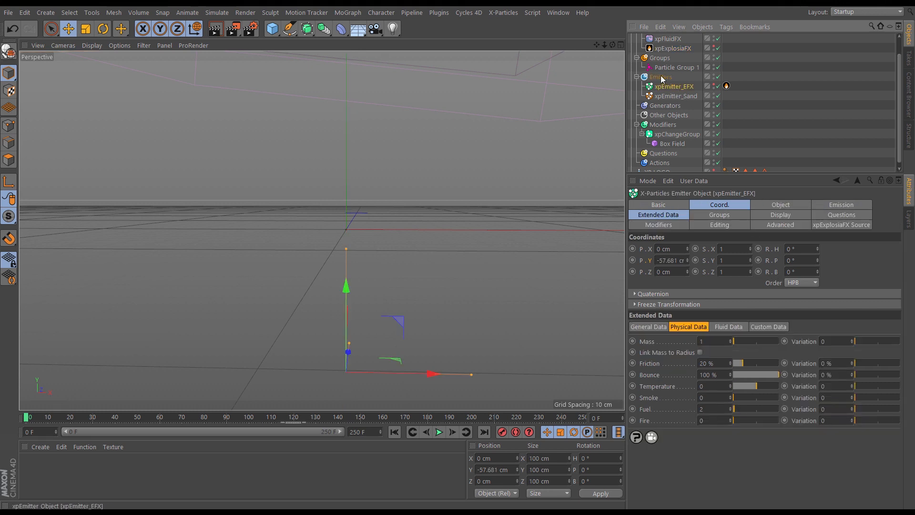
click(671, 49)
click(745, 206)
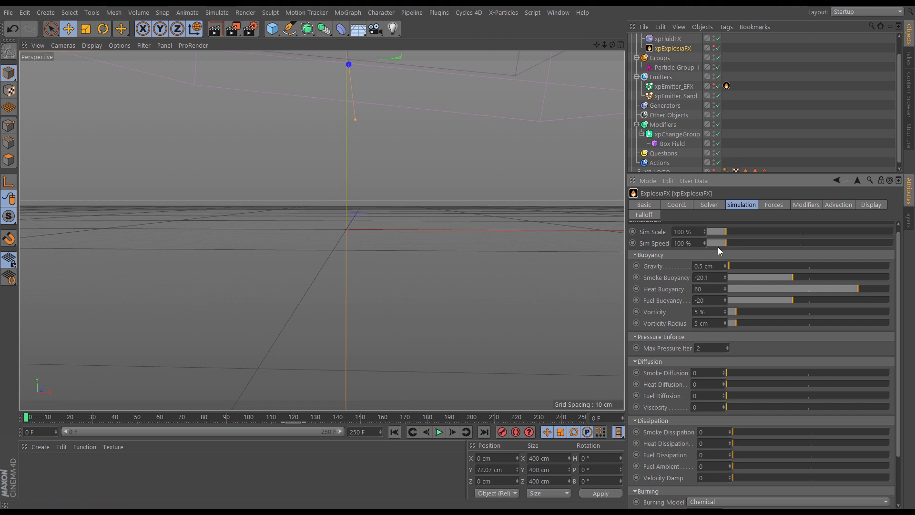
drag(730, 266, 720, 268)
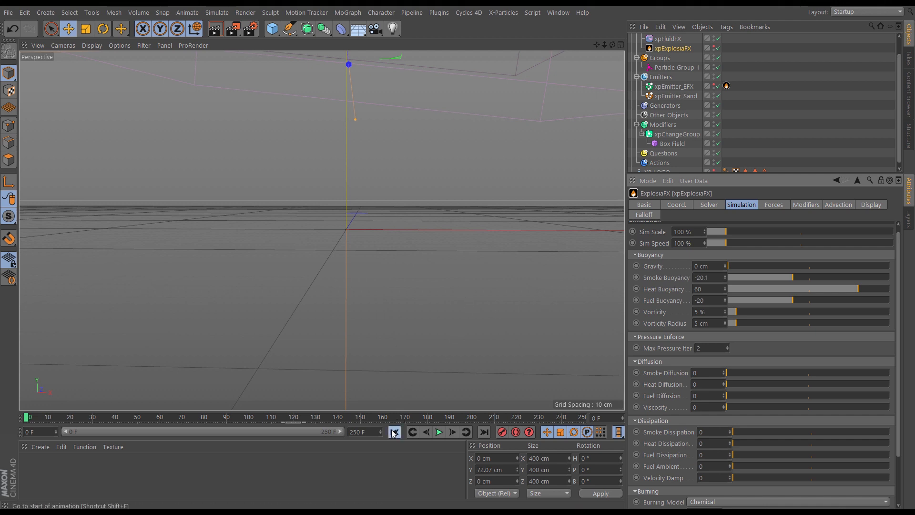
- Play the zero-gravity simulation to frame 159, restart it from frame 0, and pause at frame 13
click(438, 432)
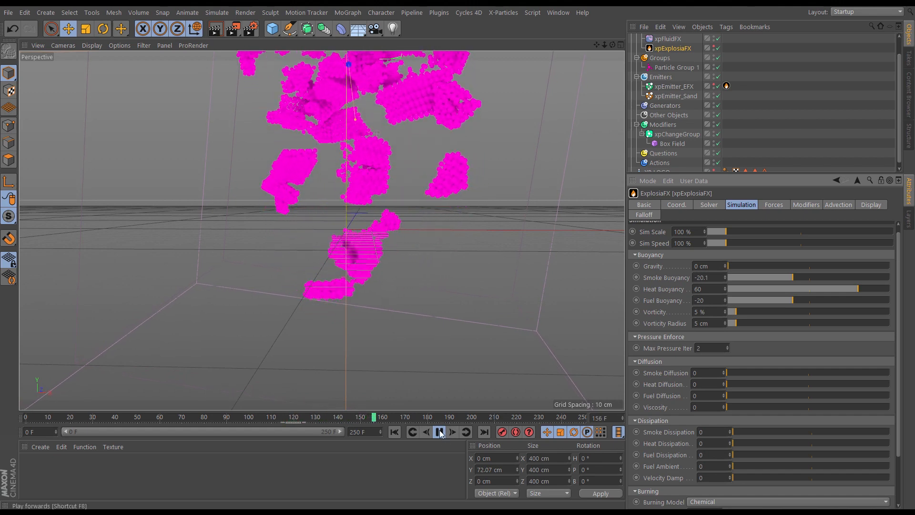
click(438, 432)
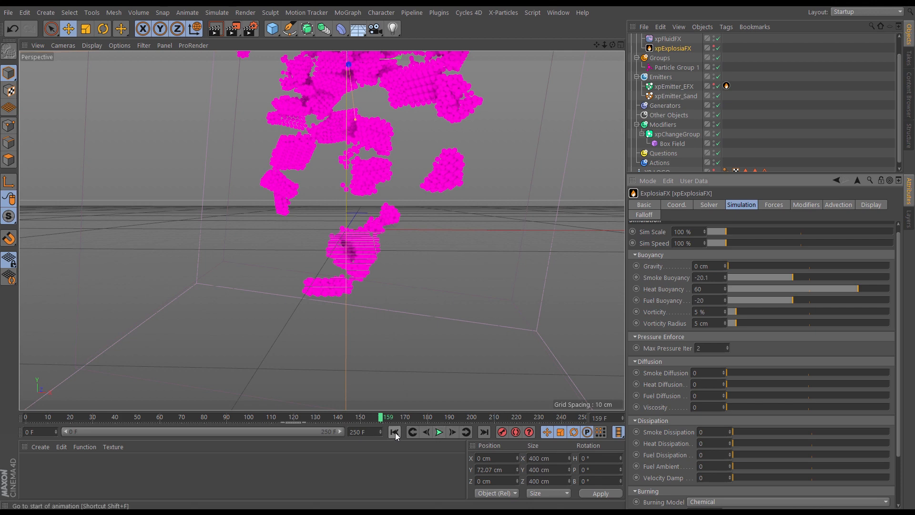
click(395, 432)
click(439, 432)
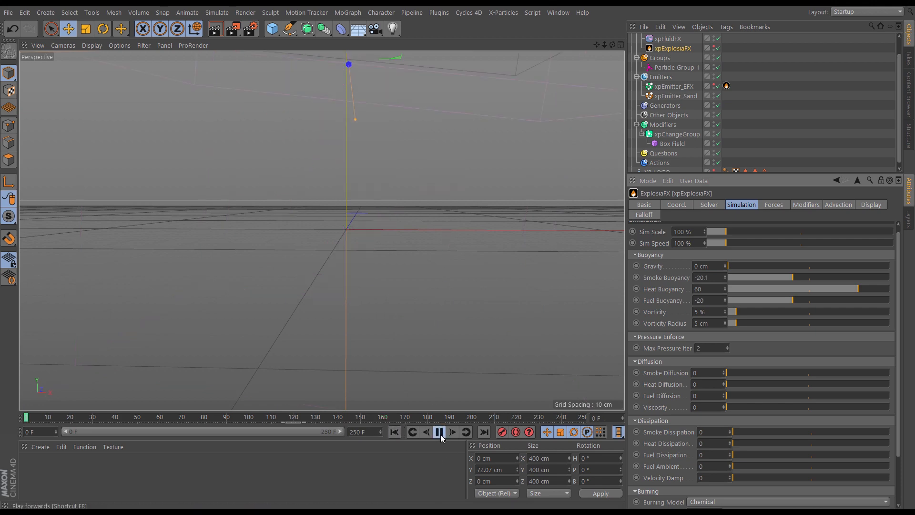
click(440, 433)
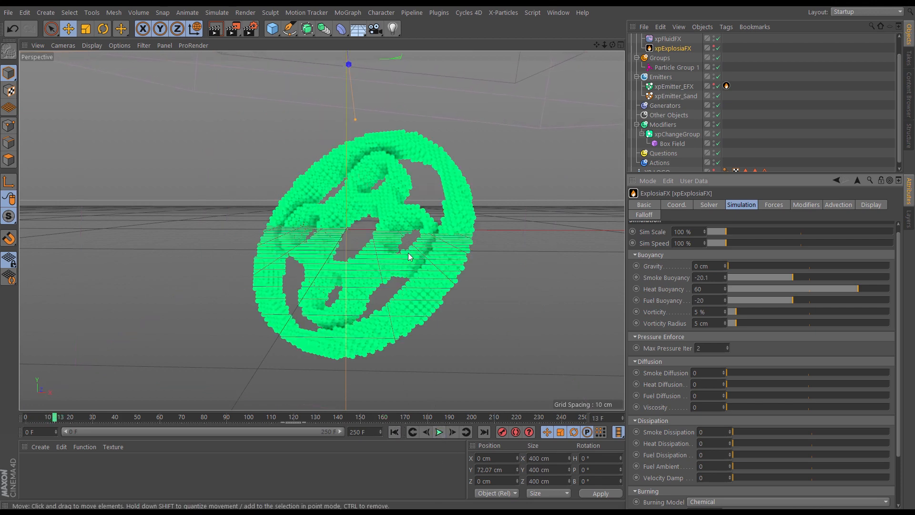
- Enlarge the object list to show the whole hierarchy and open the settings of the Other Objects folder
alt+drag(401, 299, 413, 277)
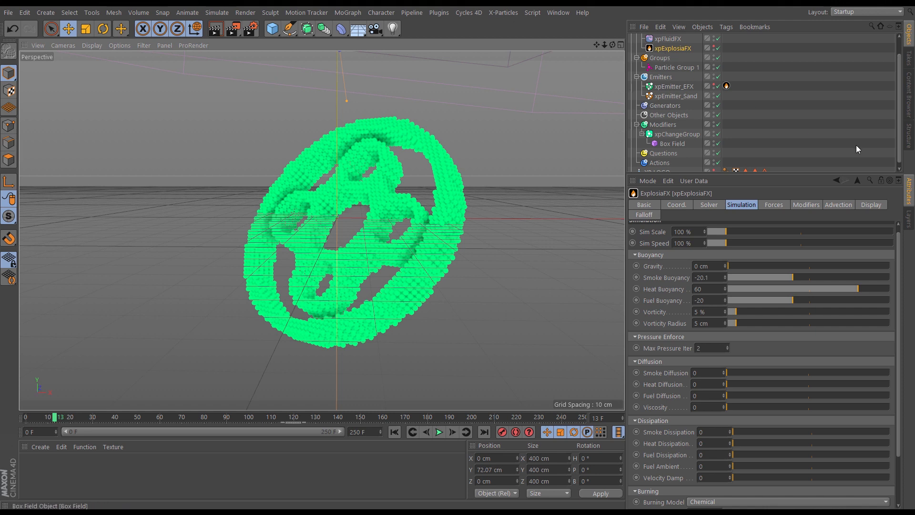
scroll(898, 130, up, 2)
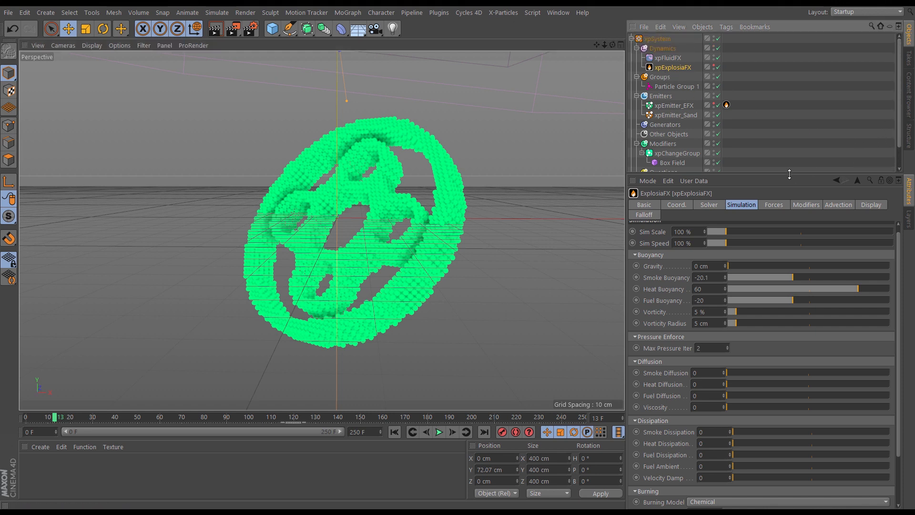
drag(789, 175, 790, 284)
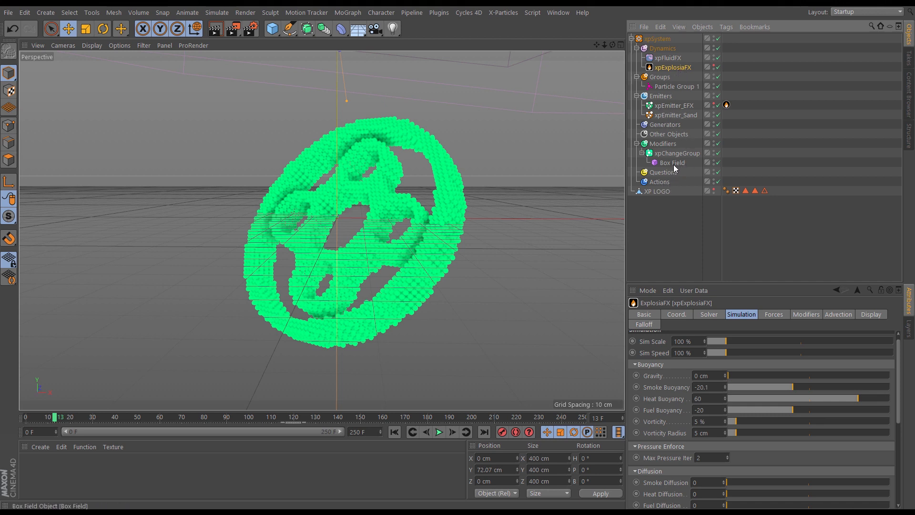
click(665, 134)
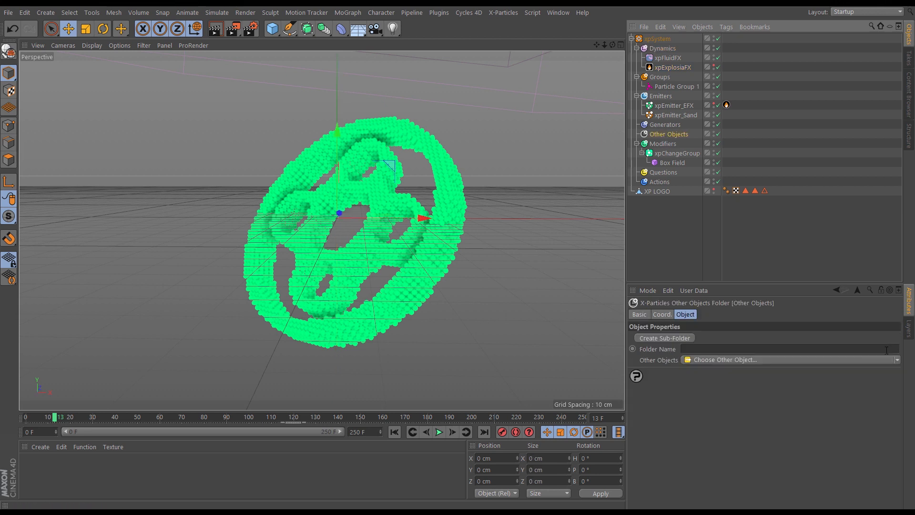
- Add an xpCache object to the X-Particles system's Other Objects folder and enlarge the view of its attributes
click(898, 361)
click(761, 390)
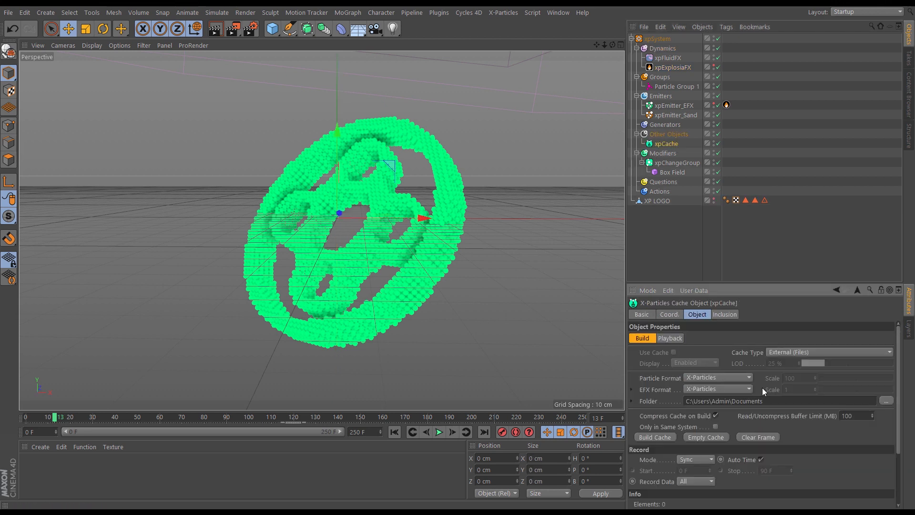
drag(761, 285, 758, 194)
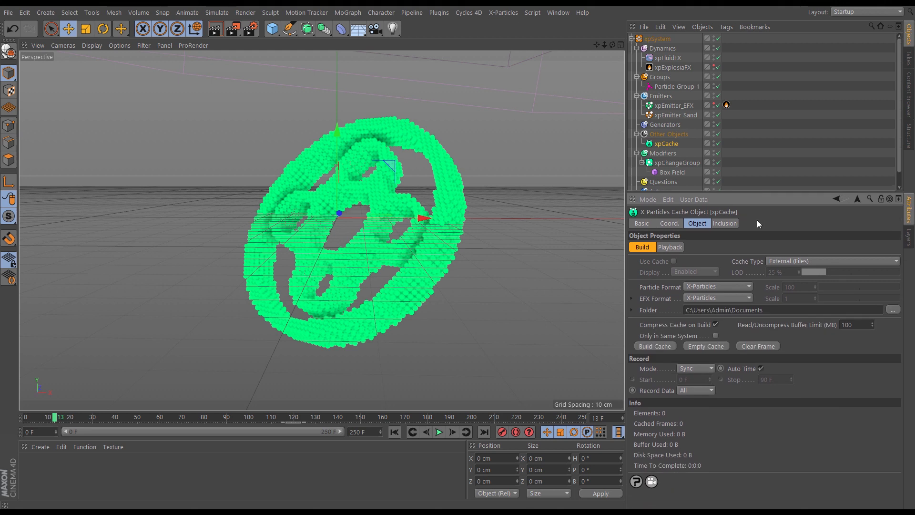
- Set the xpCache inclusion mode to Include and add xpExplosiaFX to its object list
click(726, 223)
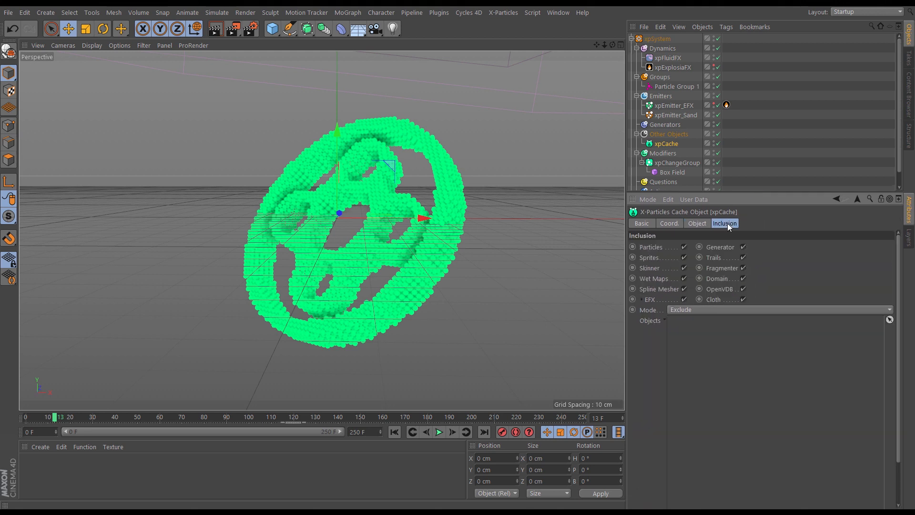
click(680, 310)
click(683, 320)
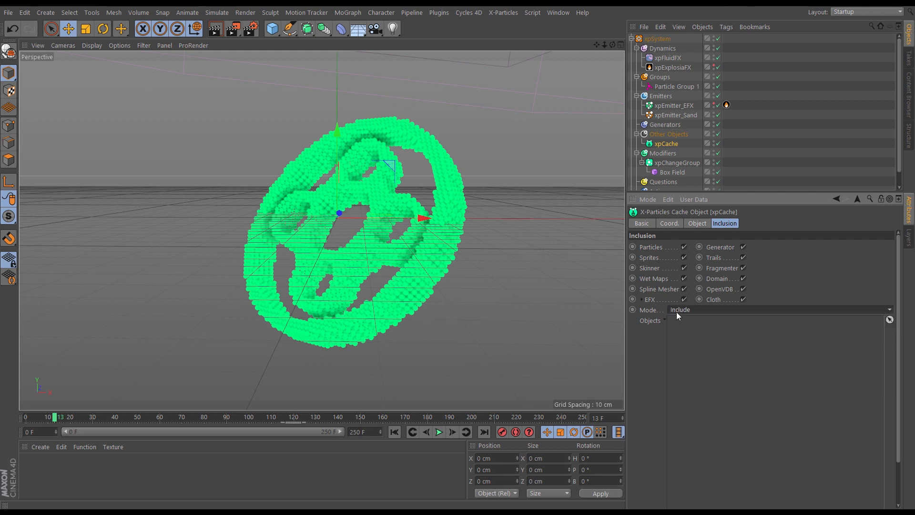
drag(673, 67, 733, 365)
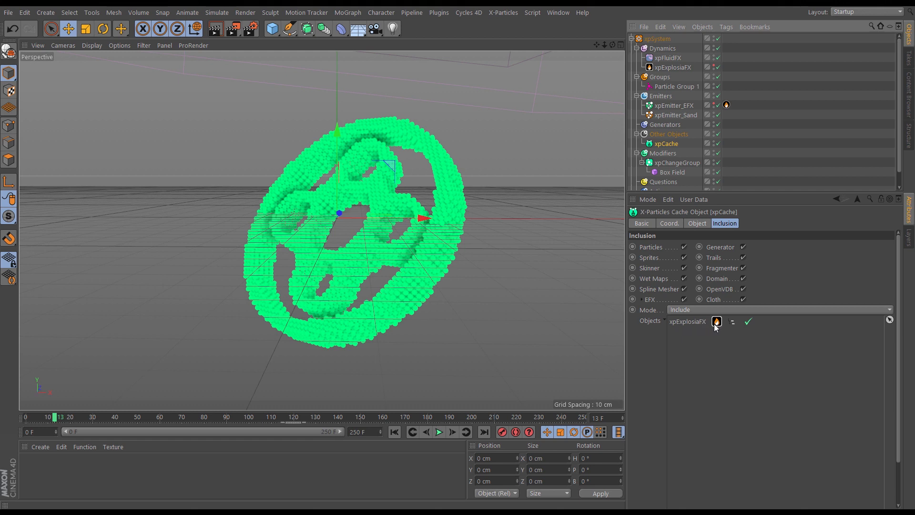
- Set the cache type to Internal (Memory) and build the cache, cancelling the build at about frame 203
click(697, 224)
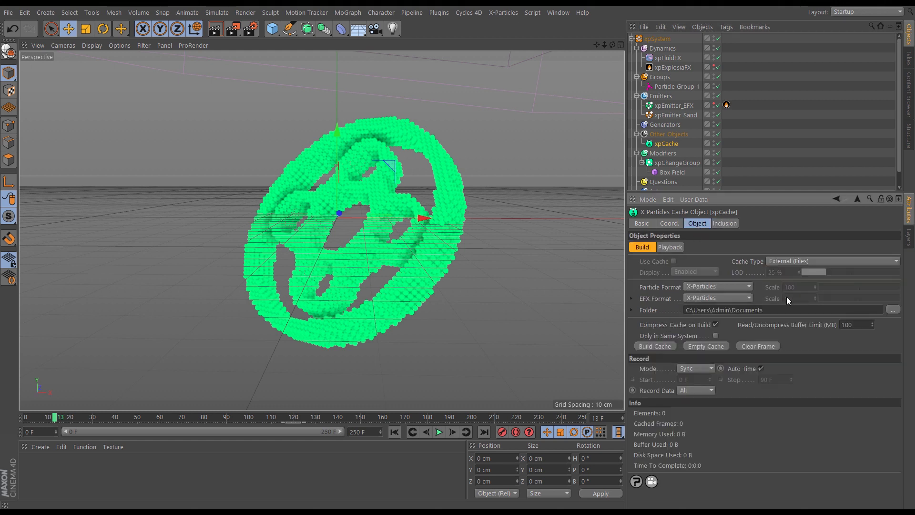
click(789, 263)
click(789, 282)
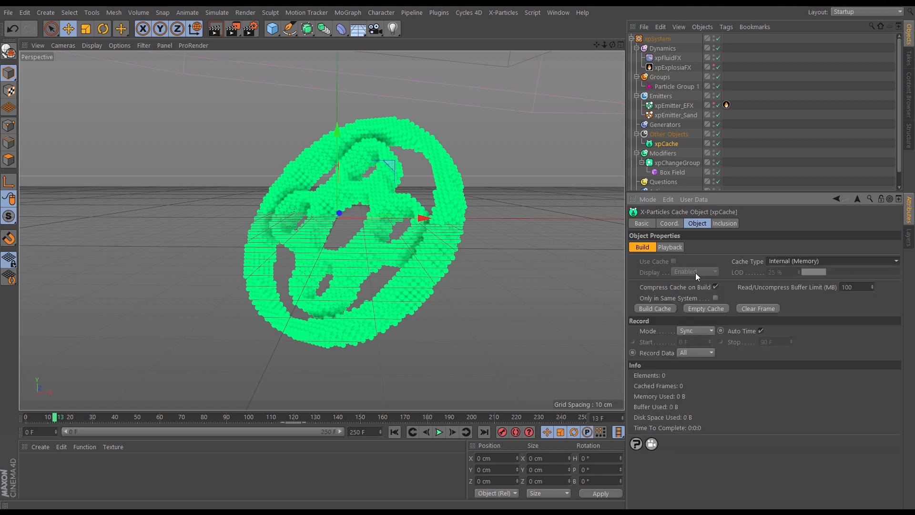
click(656, 309)
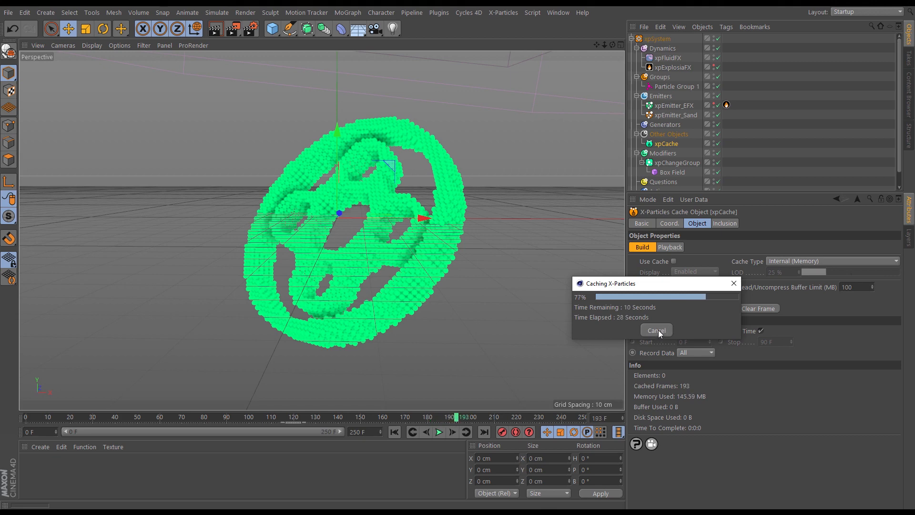
click(658, 330)
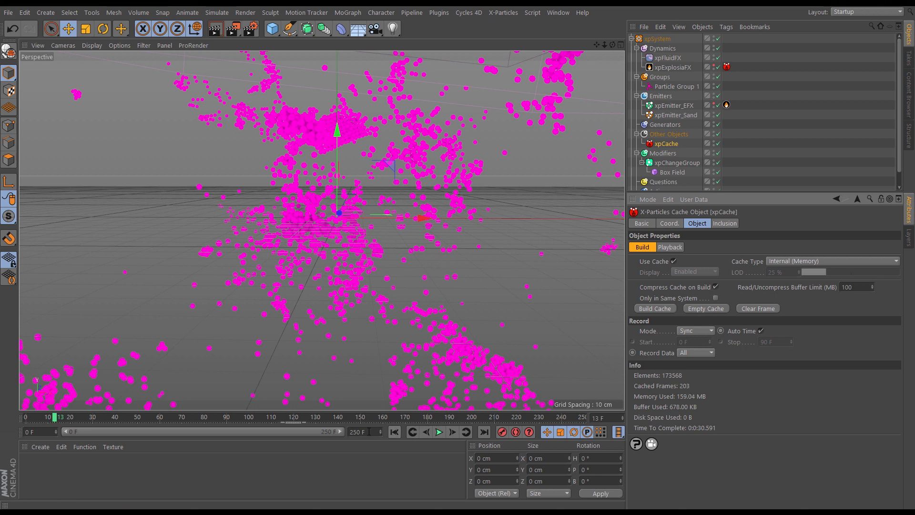
- Set the project's end frame to 203
drag(367, 432, 353, 441)
text(203)
key(Return)
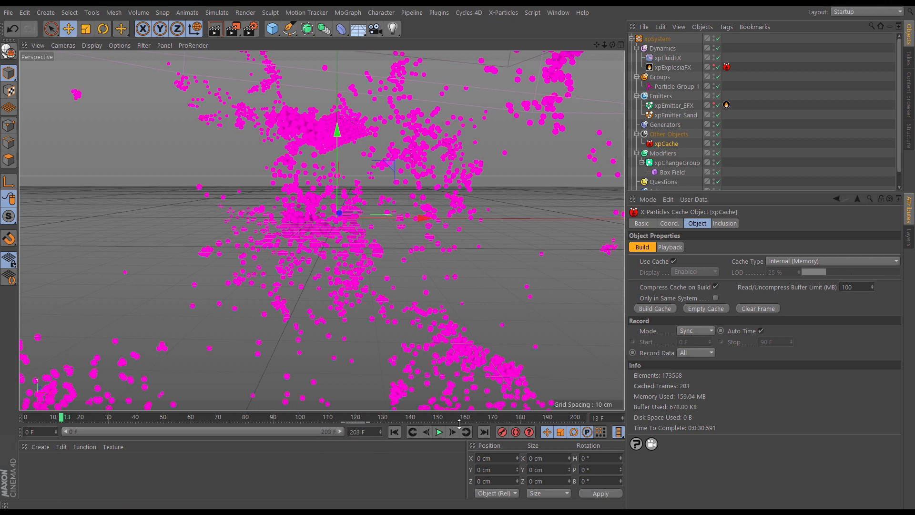
- Play the animation briefly from the first frame, stop it, and disable the xpEmitter_EFX emitter
click(395, 432)
click(439, 432)
click(440, 432)
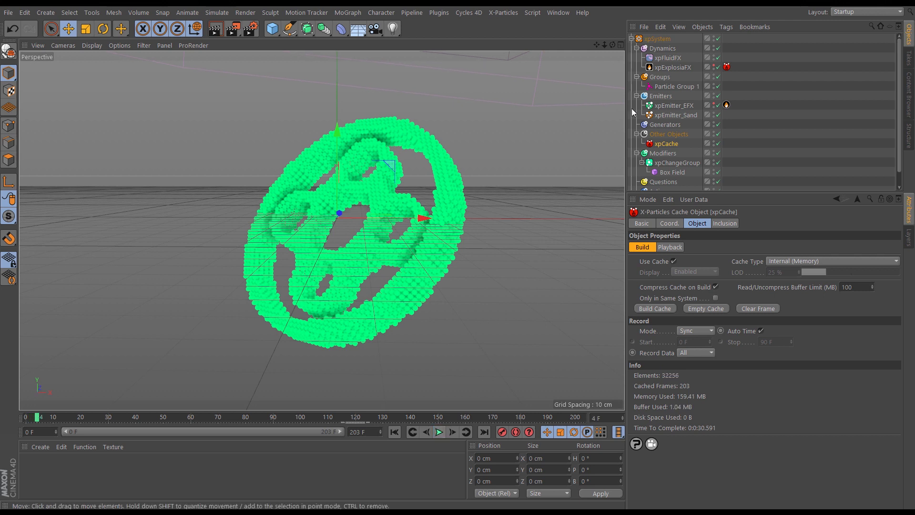
click(717, 106)
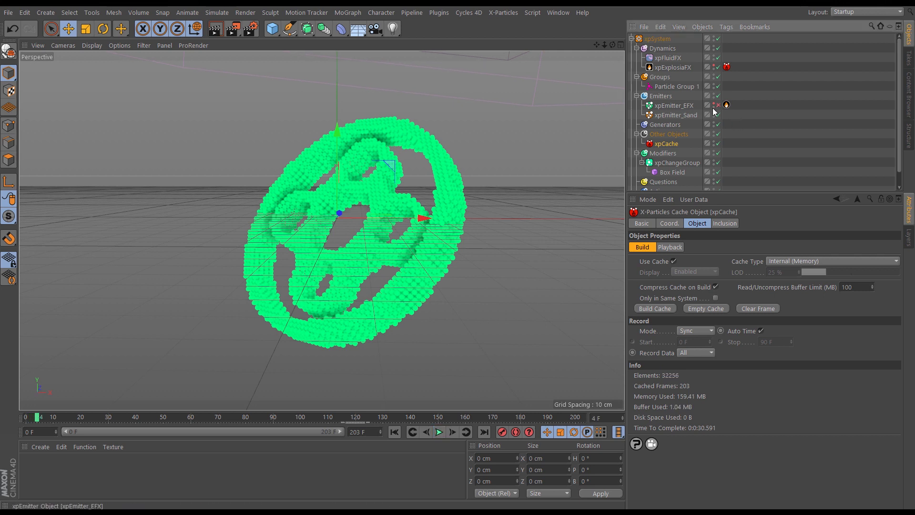
- Replay the cached simulation from the first frame twice to examine how the logo particles break away
click(394, 432)
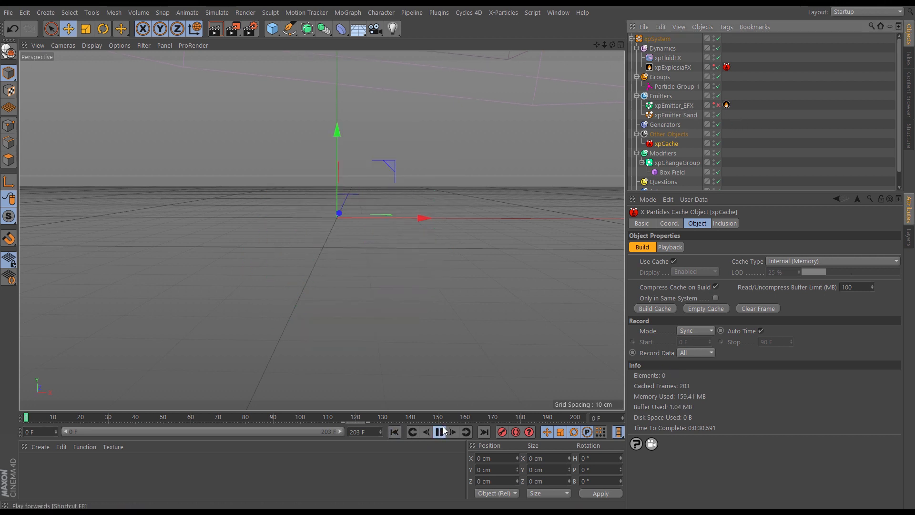
click(439, 432)
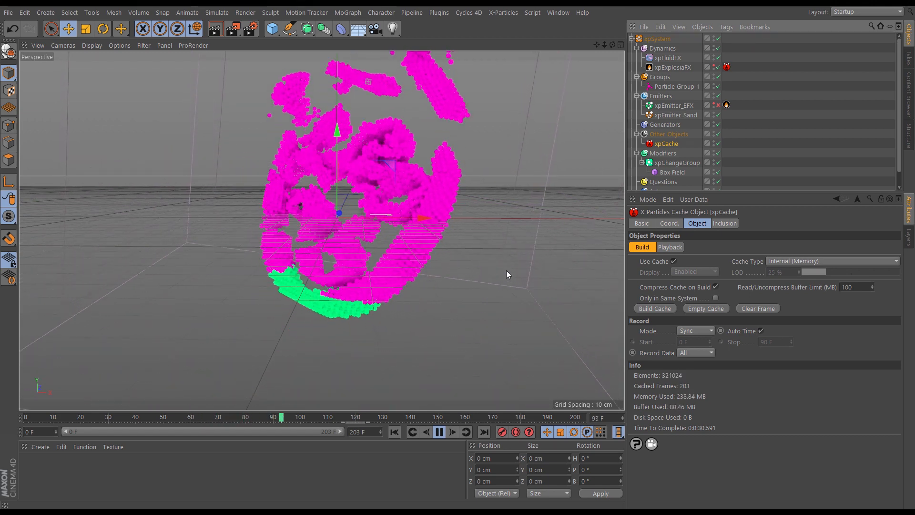
click(439, 432)
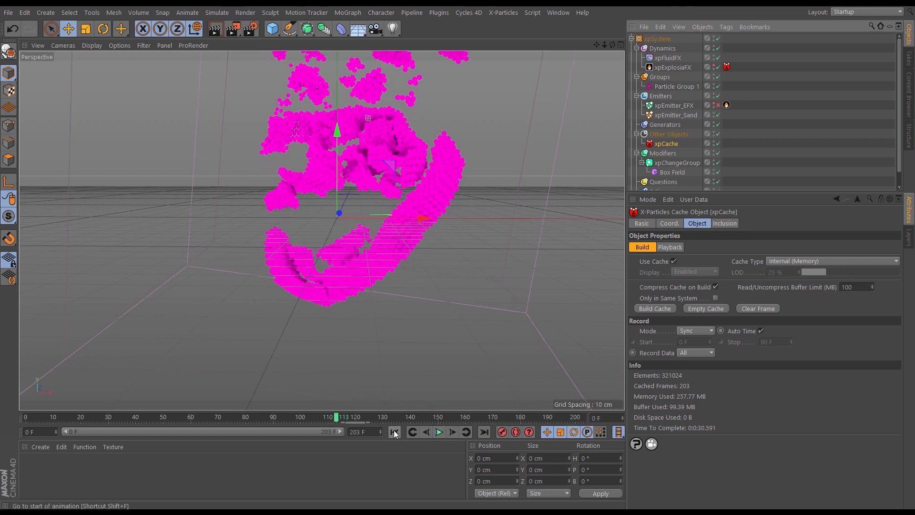
click(394, 431)
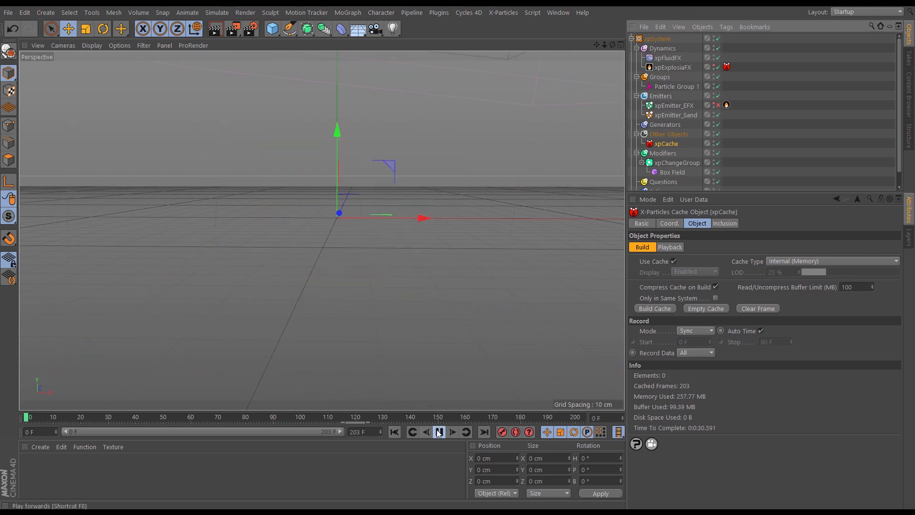
click(439, 432)
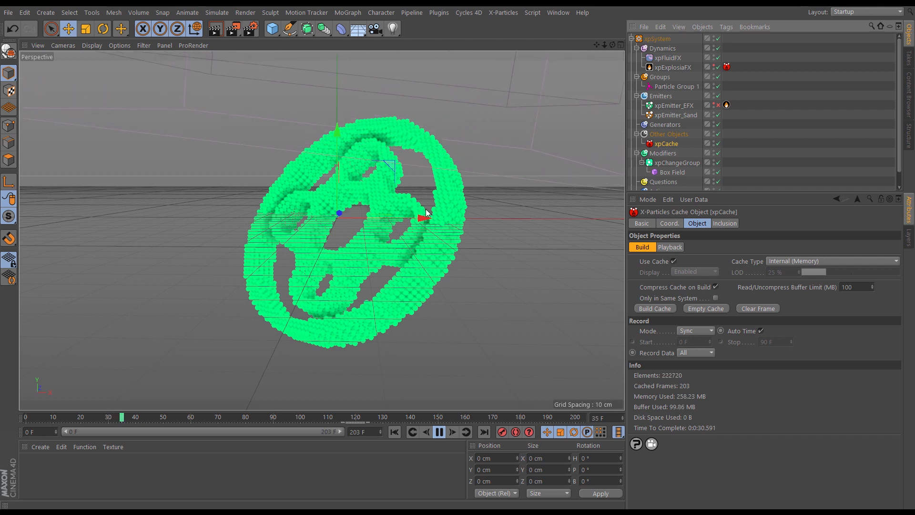
click(440, 432)
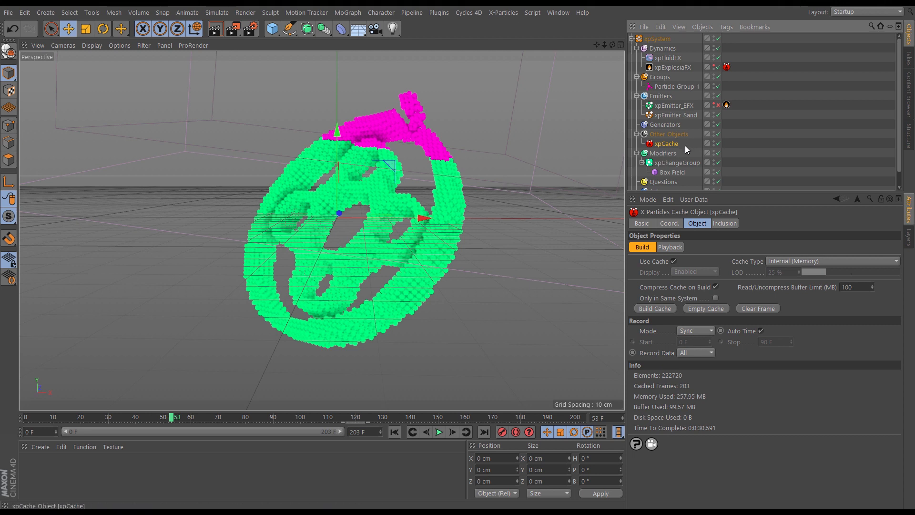
- Set the xpChangeGroup modifier's Probability of Change to 68% and play the simulation from the start
click(667, 162)
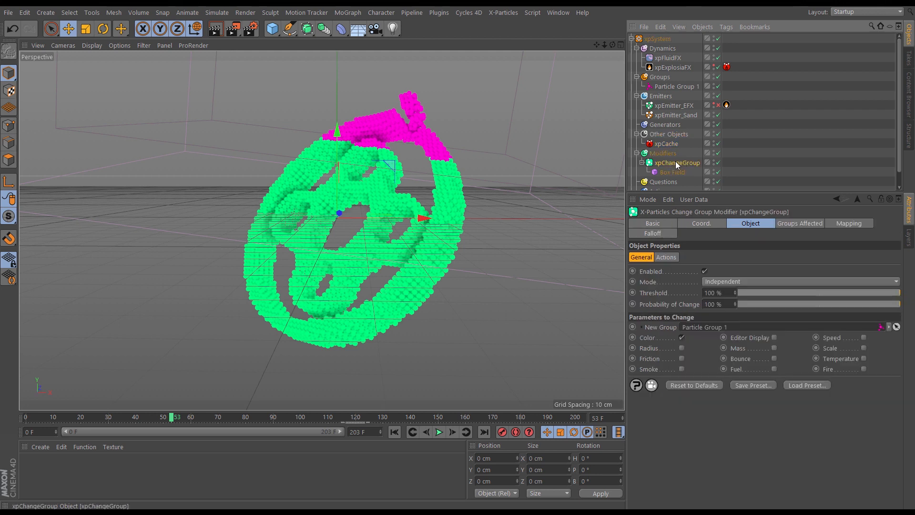
drag(890, 305, 887, 305)
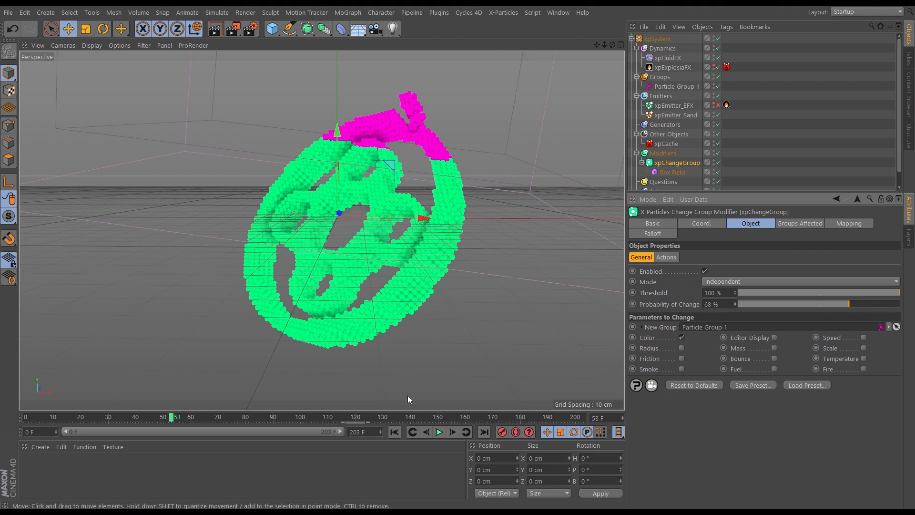
click(400, 431)
click(439, 432)
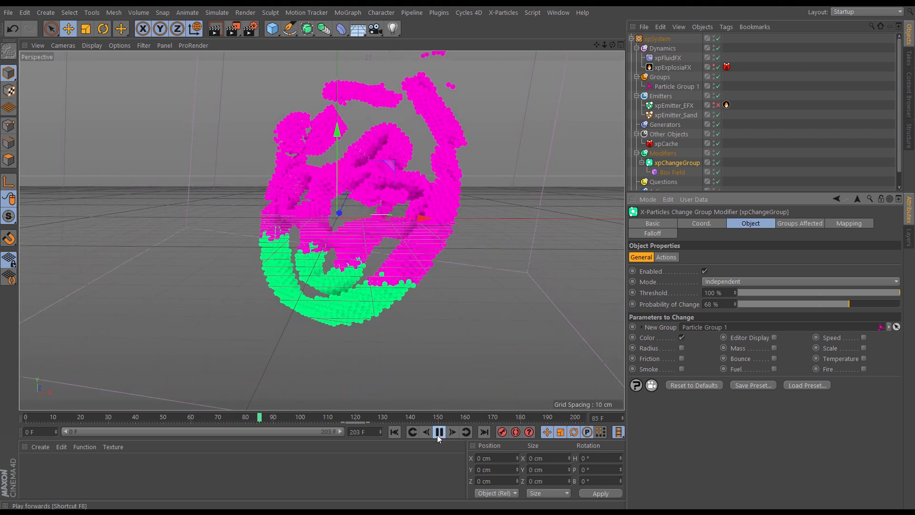
- Stop the playback, set the Probability of Change to 50%, and replay the simulation from the first frame
click(439, 436)
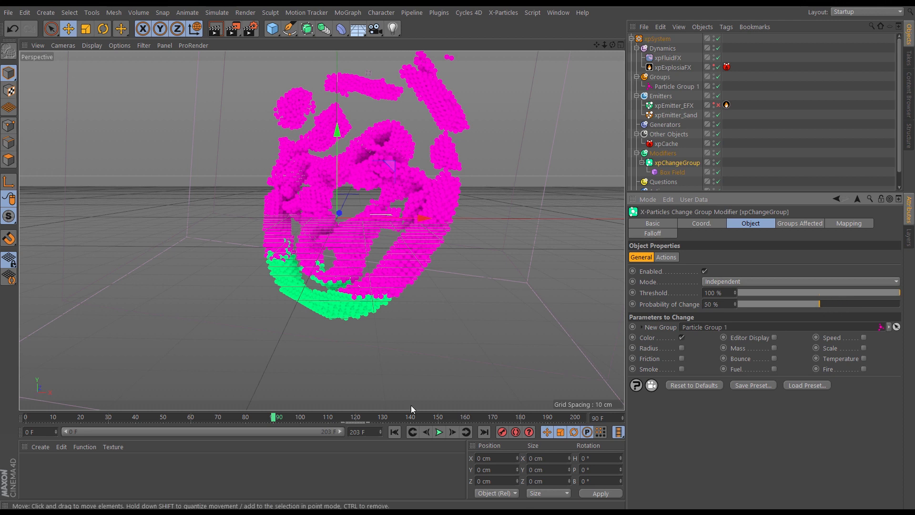
click(394, 432)
click(439, 432)
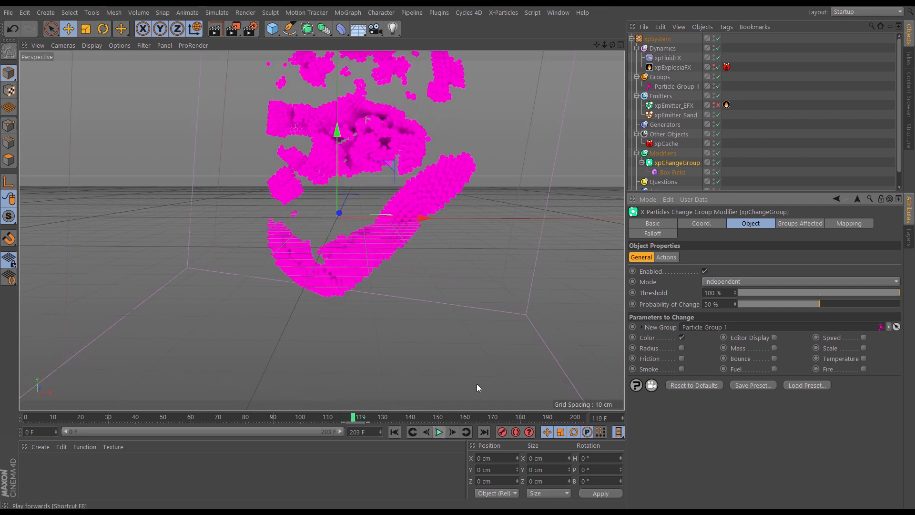
click(439, 433)
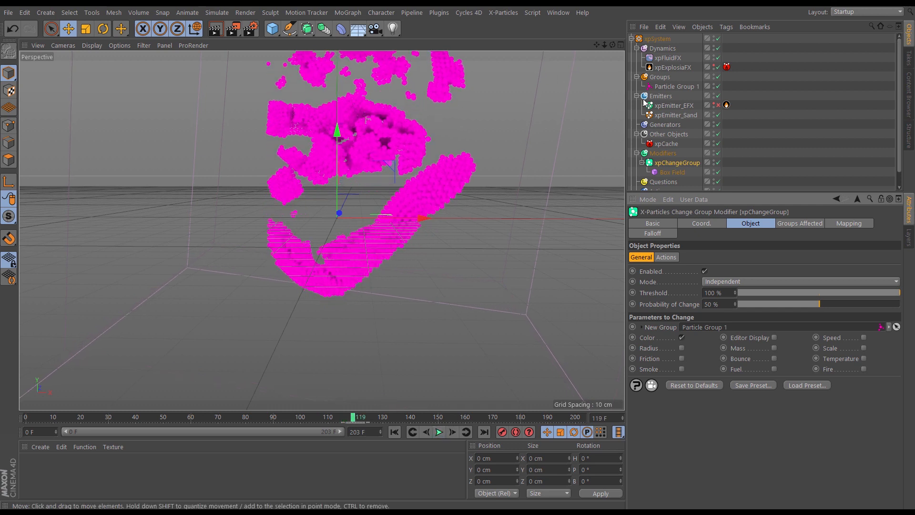
- Collapse the Modifiers group and set the xpEmitter_Sand particle radius to 0.7 cm
click(637, 153)
click(676, 115)
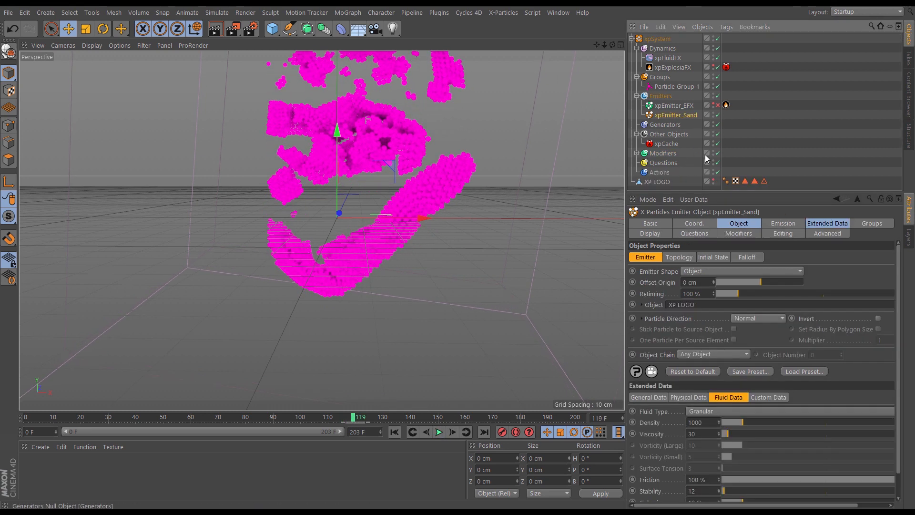
click(768, 227)
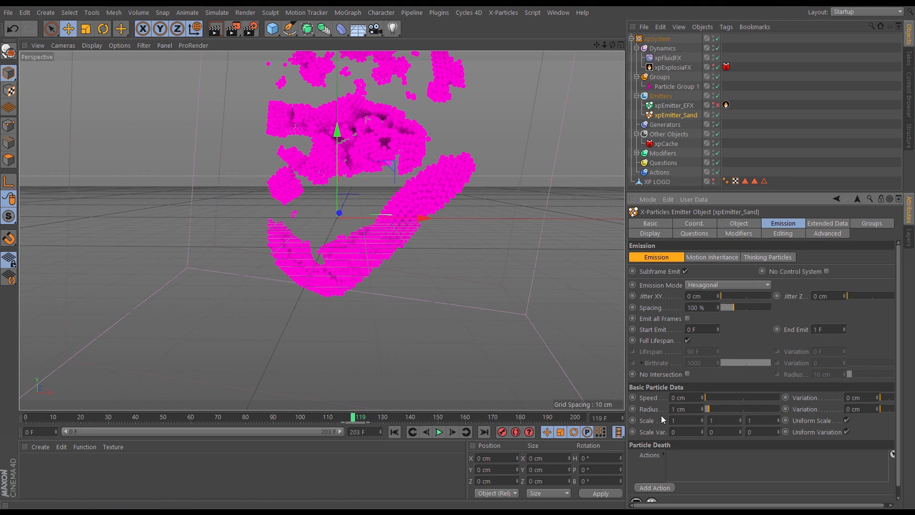
click(691, 410)
- Play the simulation from the first frame to check the smaller particles, stop it, and rewind to the start
click(392, 432)
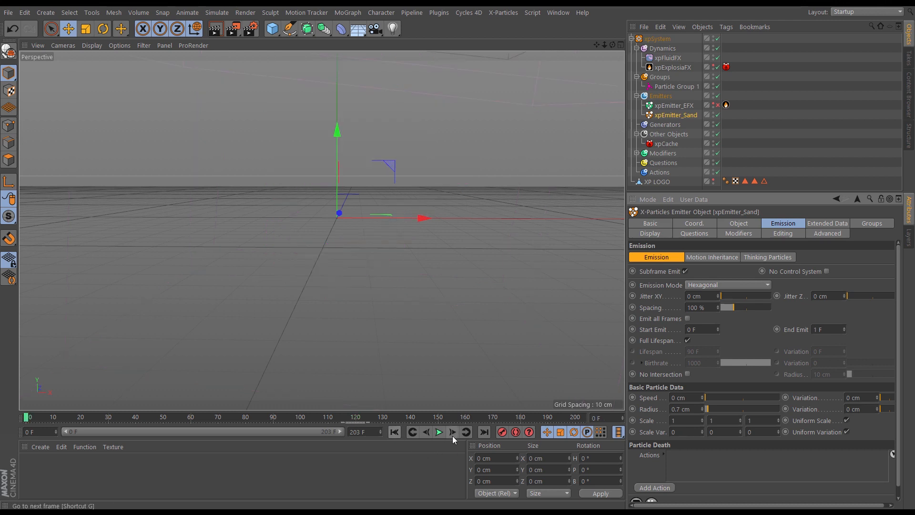
click(439, 432)
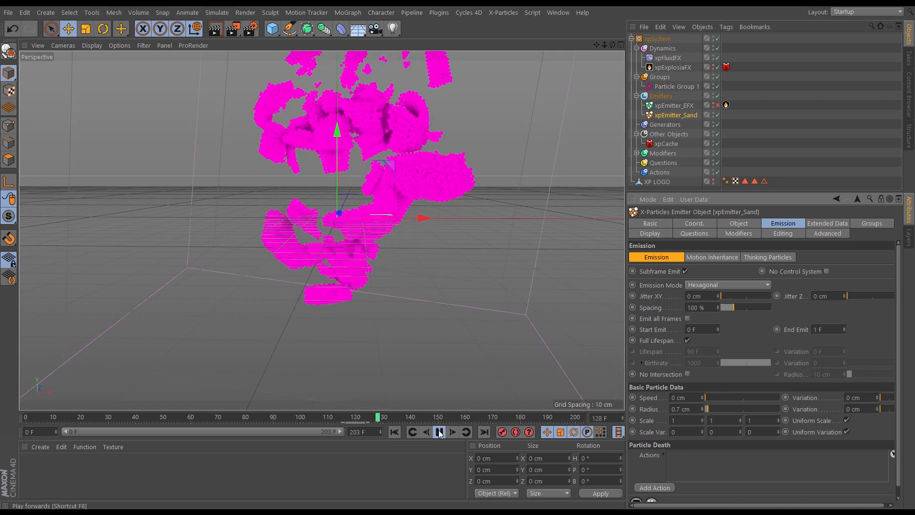
click(439, 434)
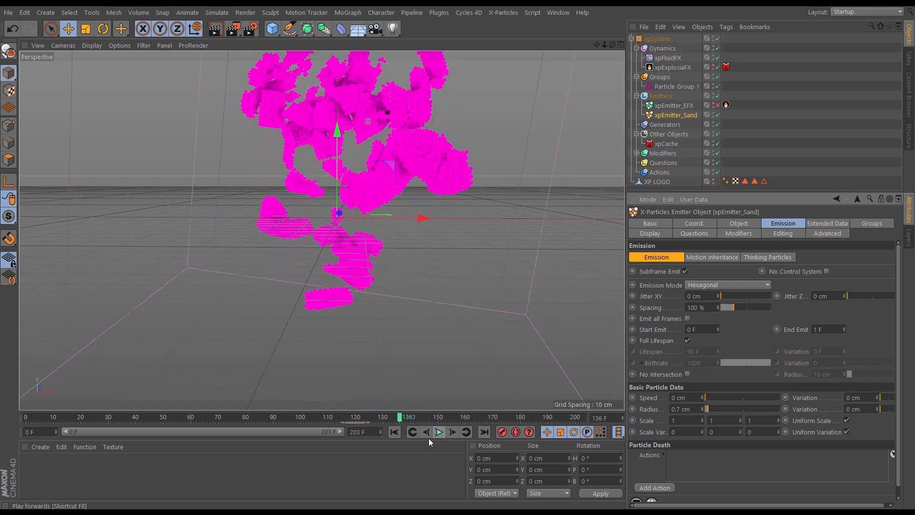
click(394, 432)
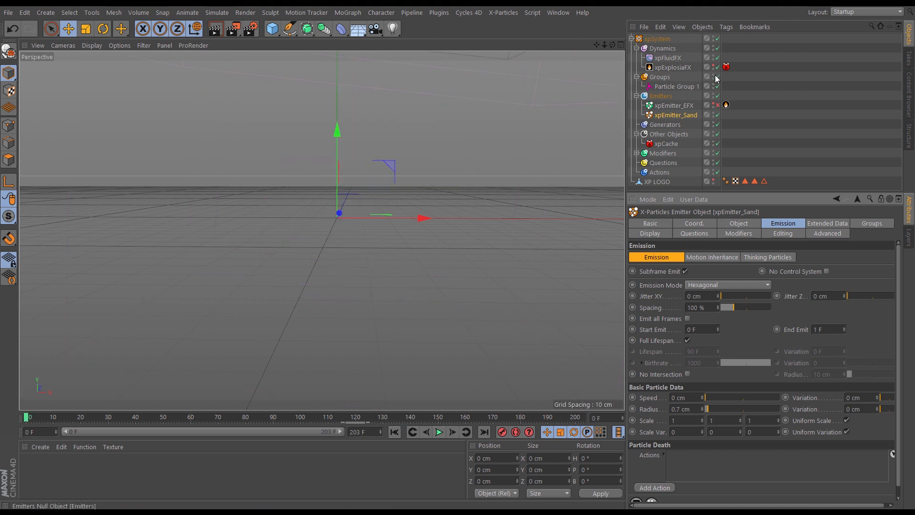
- Set the xpFluidFX modifier's accuracy to Accurate
click(676, 59)
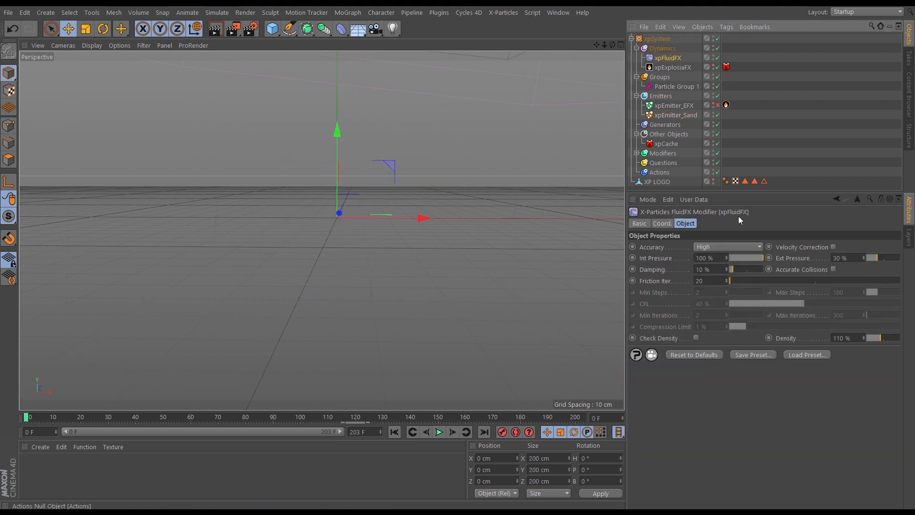
click(704, 248)
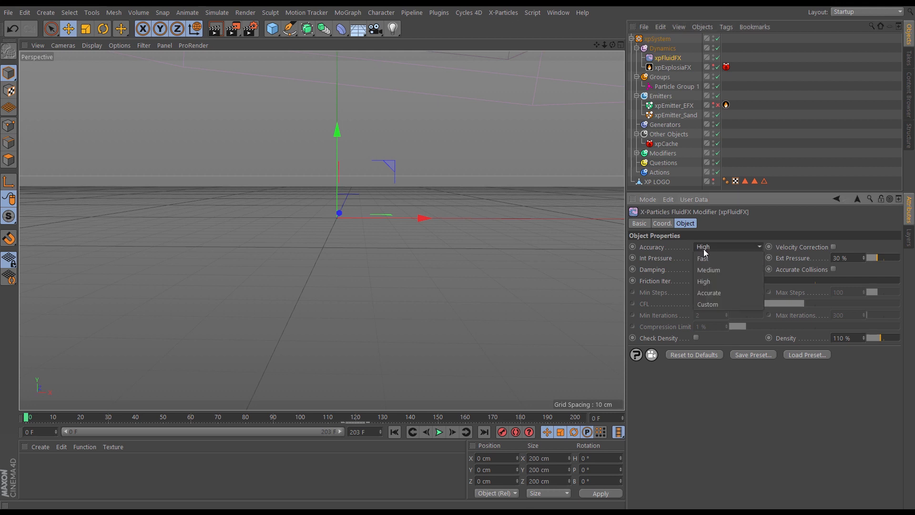
click(708, 294)
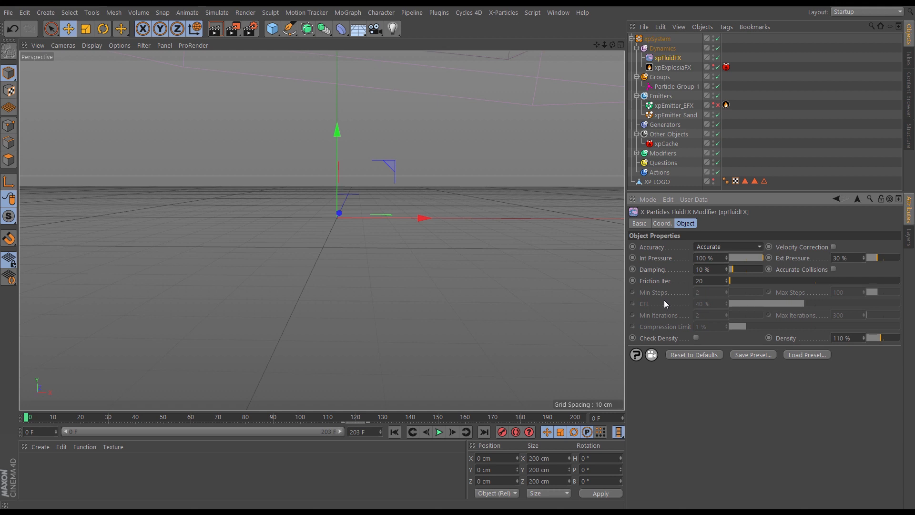
- Play the simulation with the new fluid accuracy, collapse the xpSystem hierarchy and clear the selection
click(440, 432)
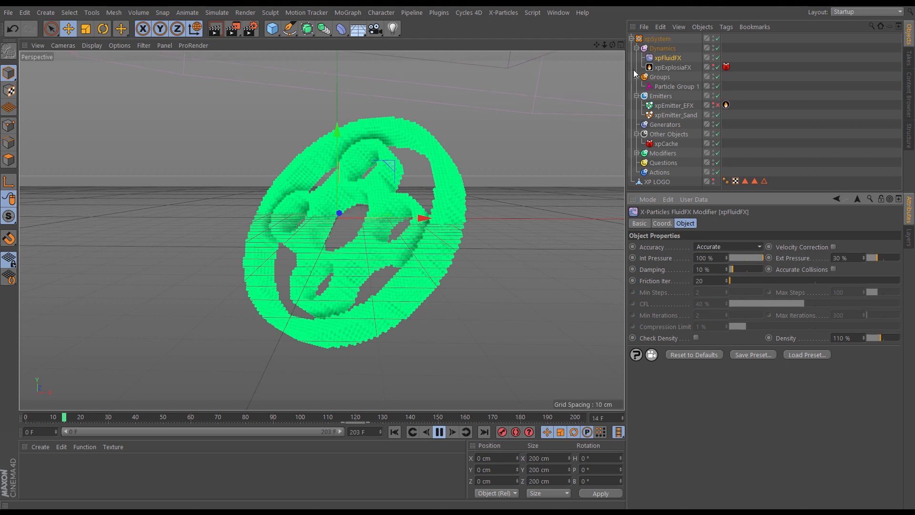
click(632, 38)
click(653, 76)
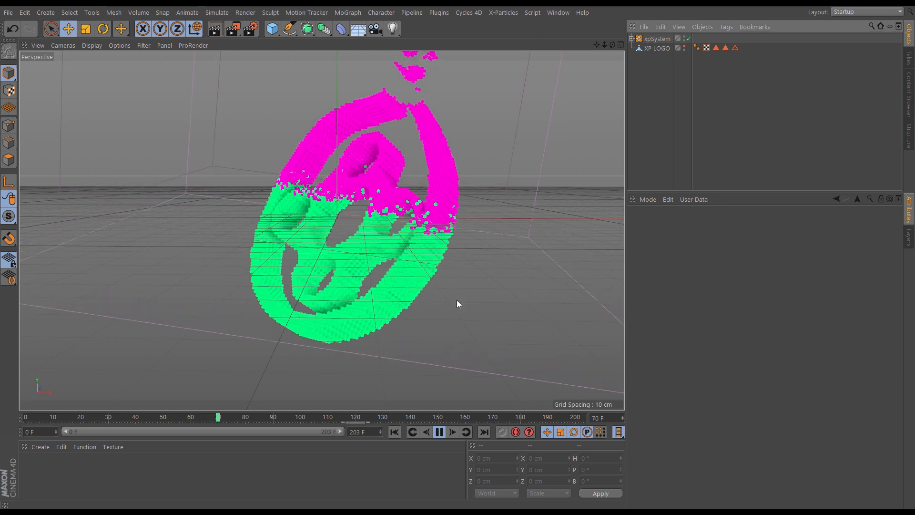
- Stop the playback, expand the xpSystem hierarchy and set the xpEmitter_Sand fluid stability to 5
click(439, 432)
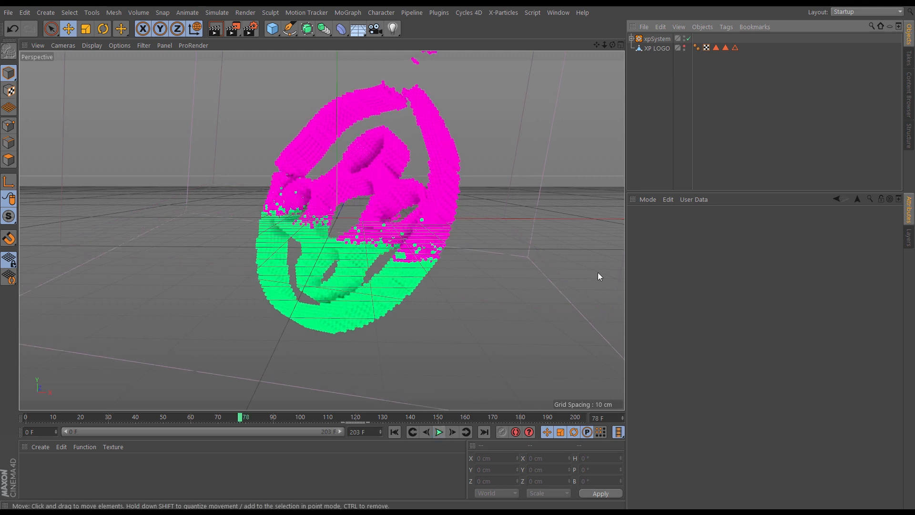
click(631, 38)
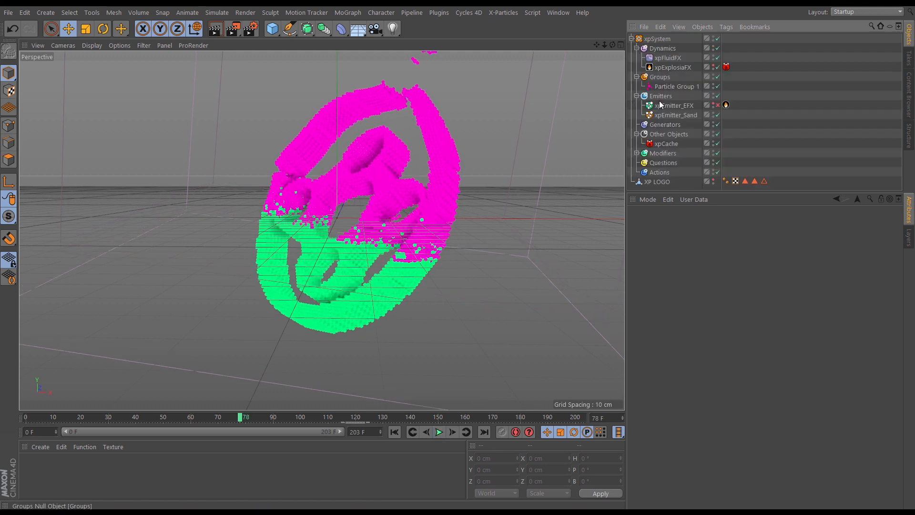
click(672, 115)
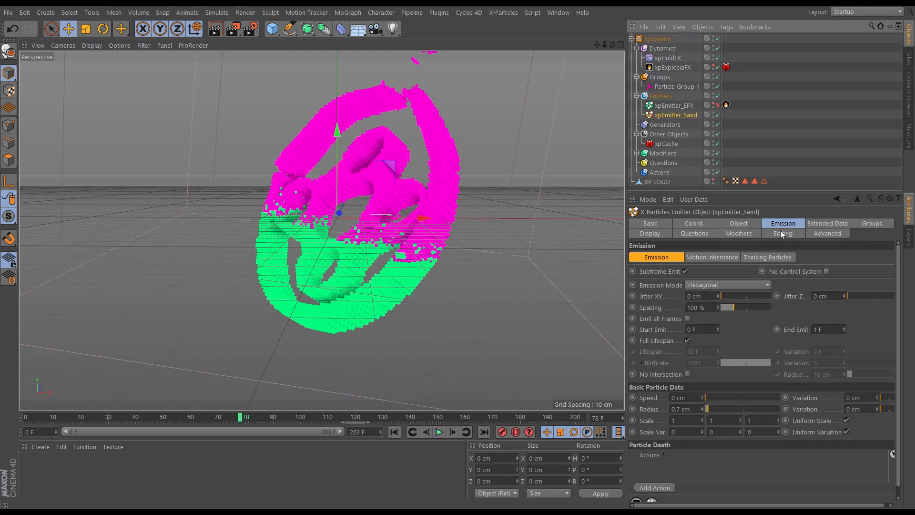
click(815, 223)
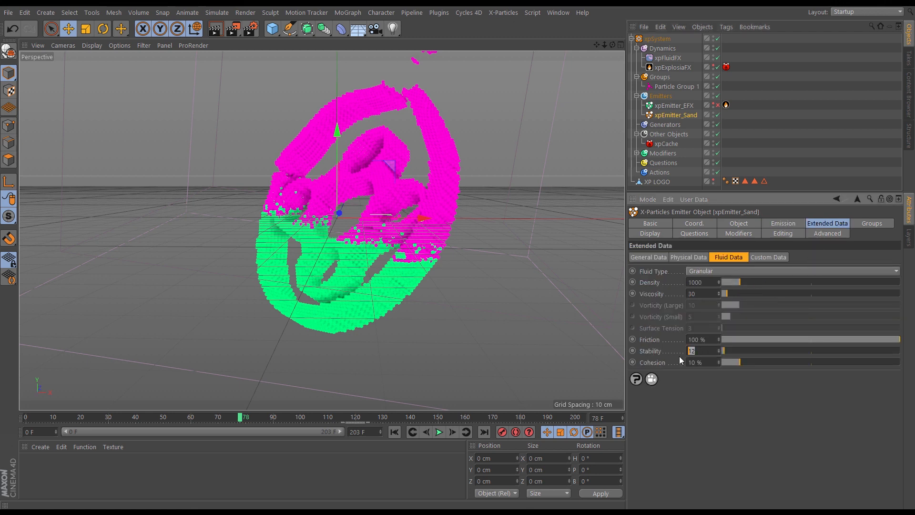
- Play the simulation from the first frame to check the lower stability, and stop it past frame 110
click(394, 432)
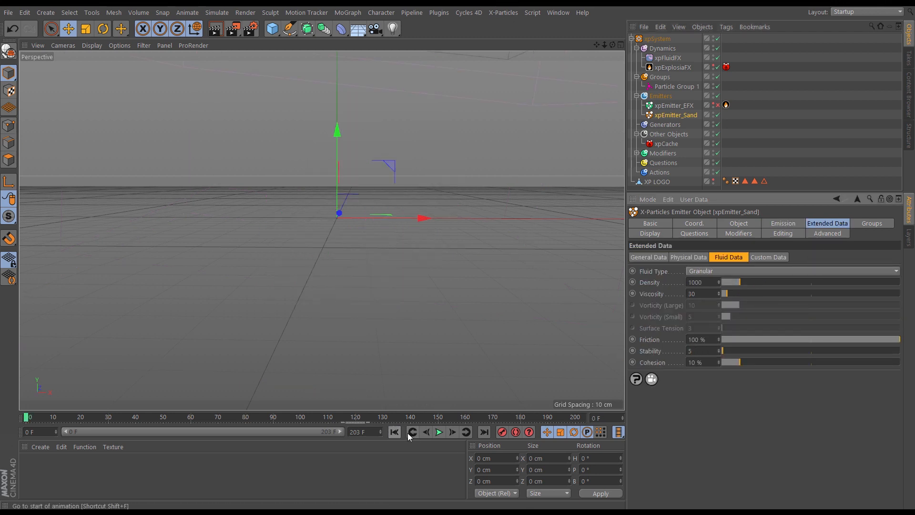
click(439, 432)
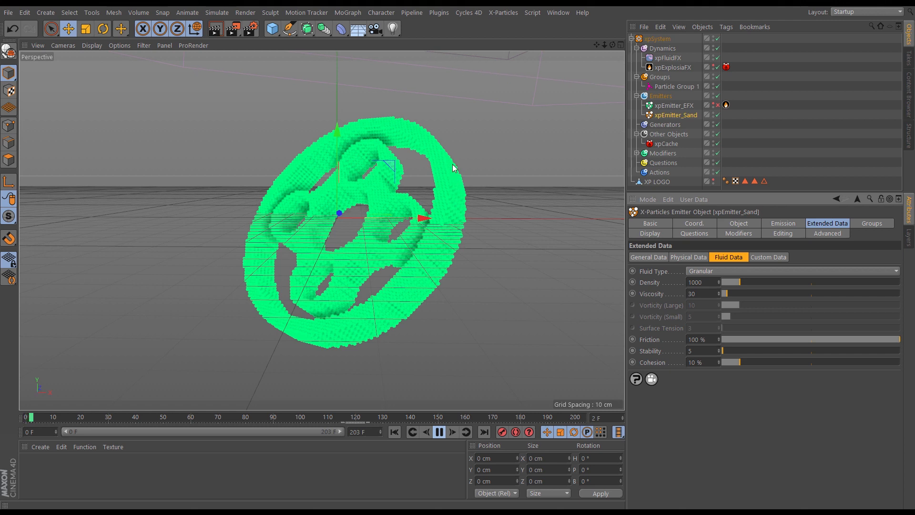
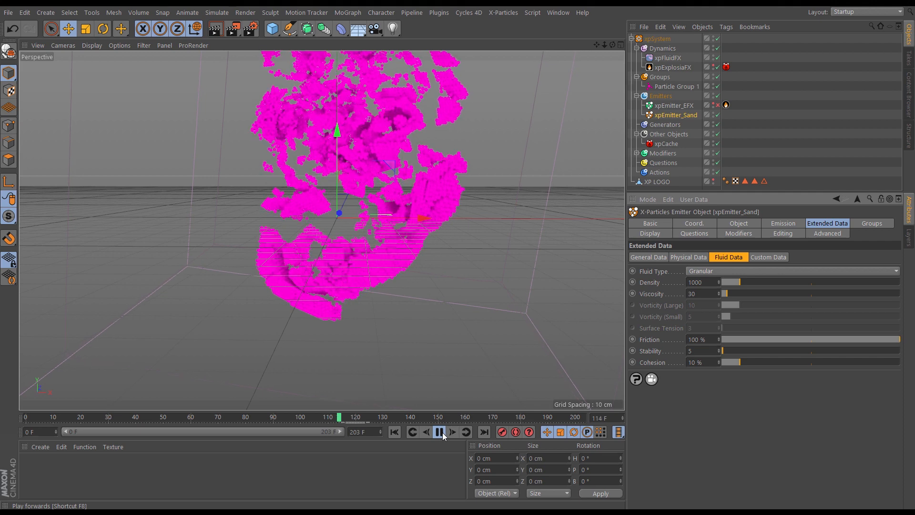
click(440, 432)
- Set the xpEmitter_Sand fluid stability to 7 and, with the timeline rewound, its particle radius to 0.4 cm
double_click(690, 352)
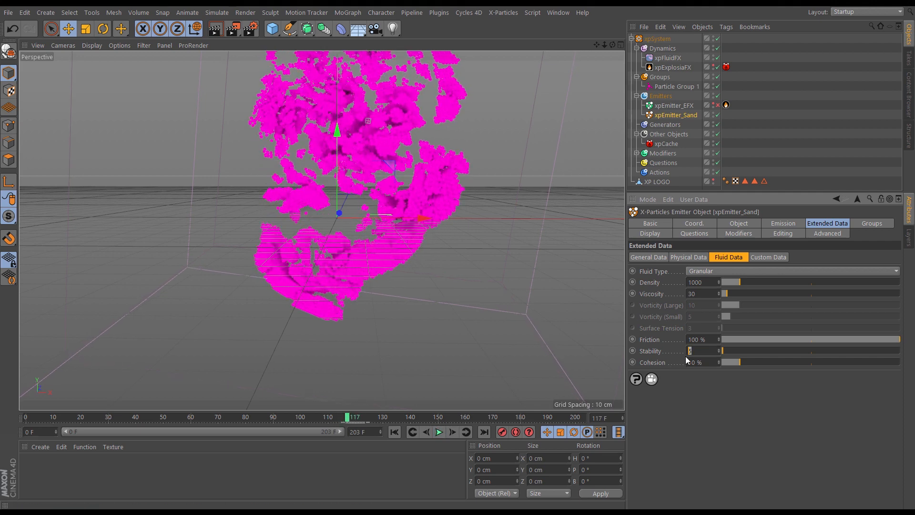
text(7)
key(Return)
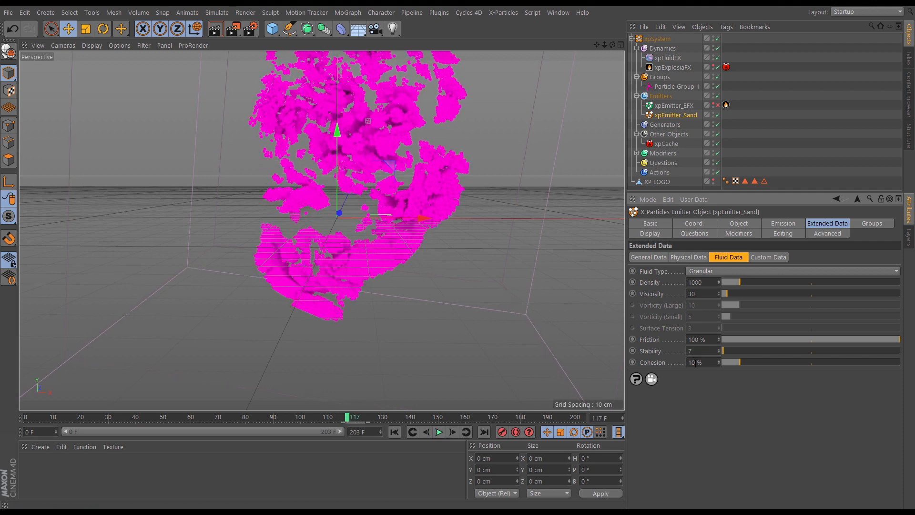
click(394, 432)
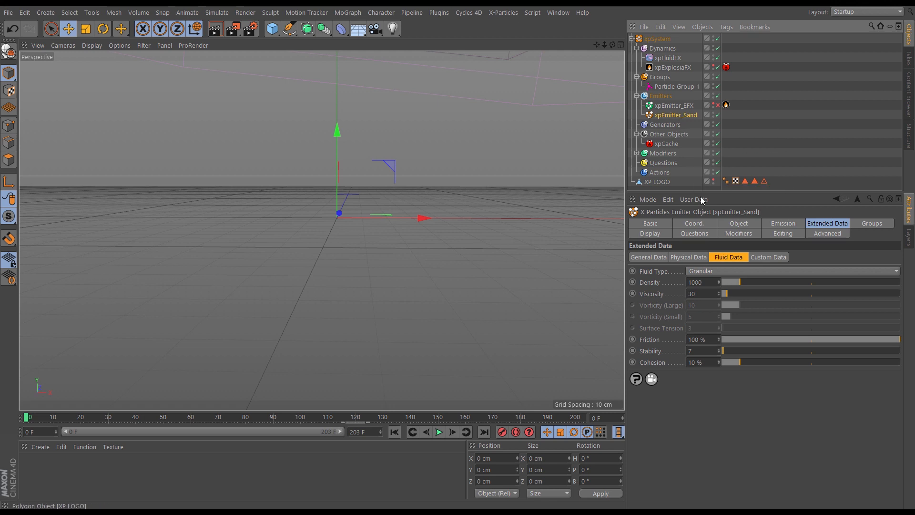
click(780, 224)
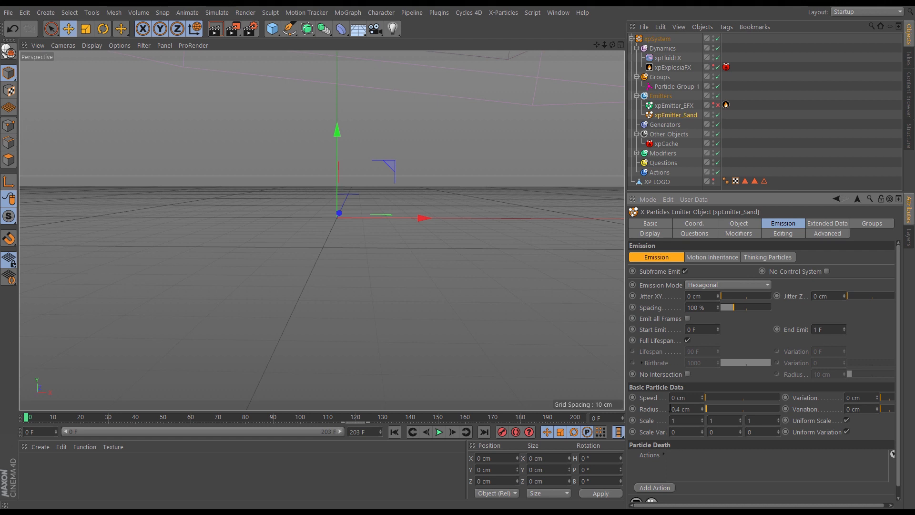
- Add xpEmitter_Sand to the xpCache object's list of included objects
click(672, 144)
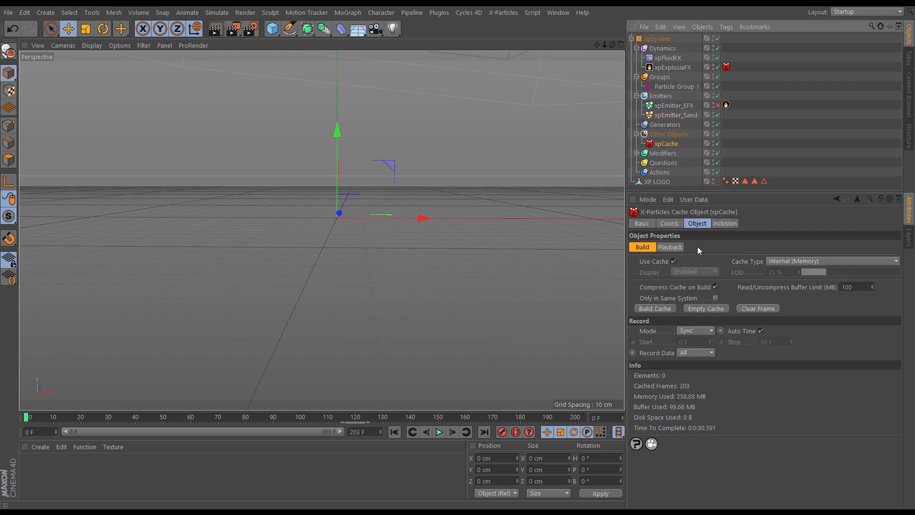
click(722, 223)
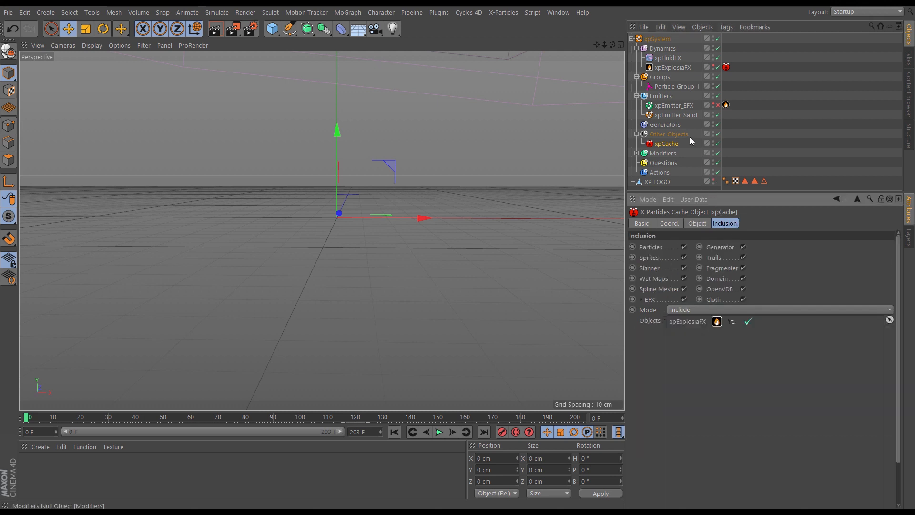
drag(679, 114, 701, 338)
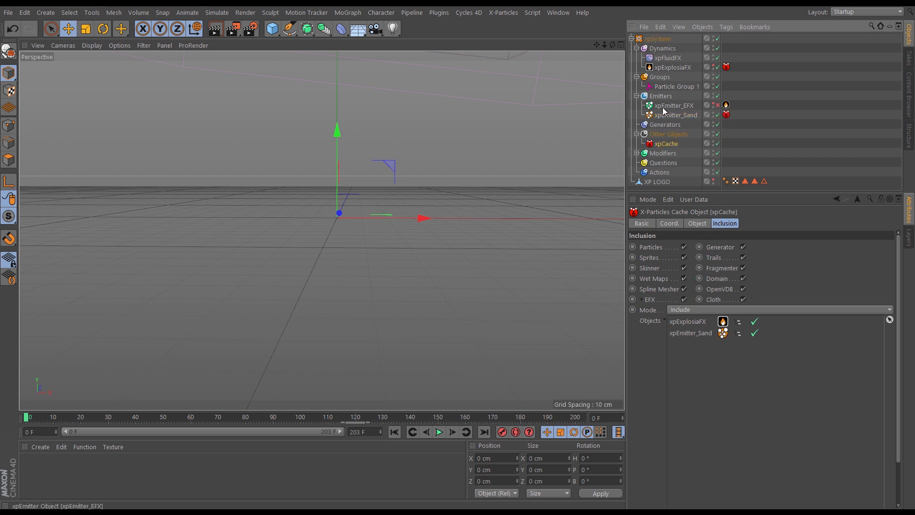
- Build the xpCache with the sand emitter included, overwriting the existing cache and keeping it in internal memory
click(698, 224)
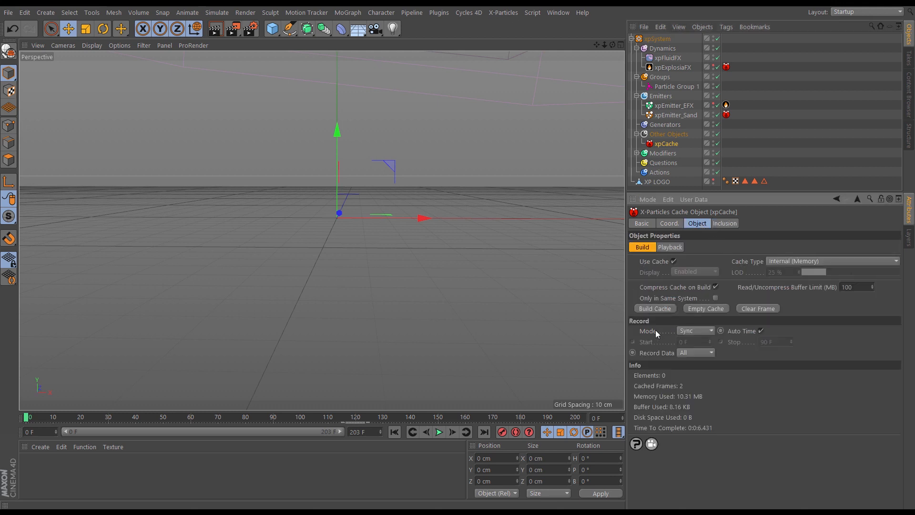
click(659, 309)
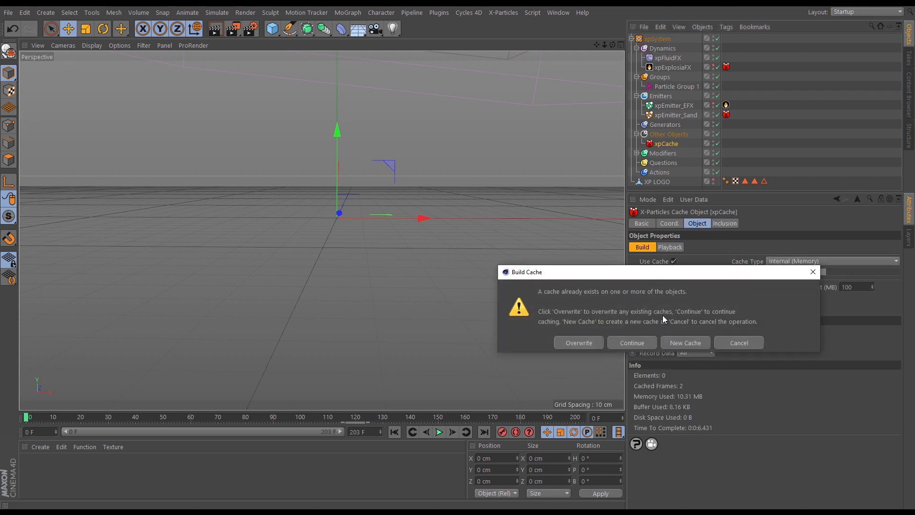
click(579, 342)
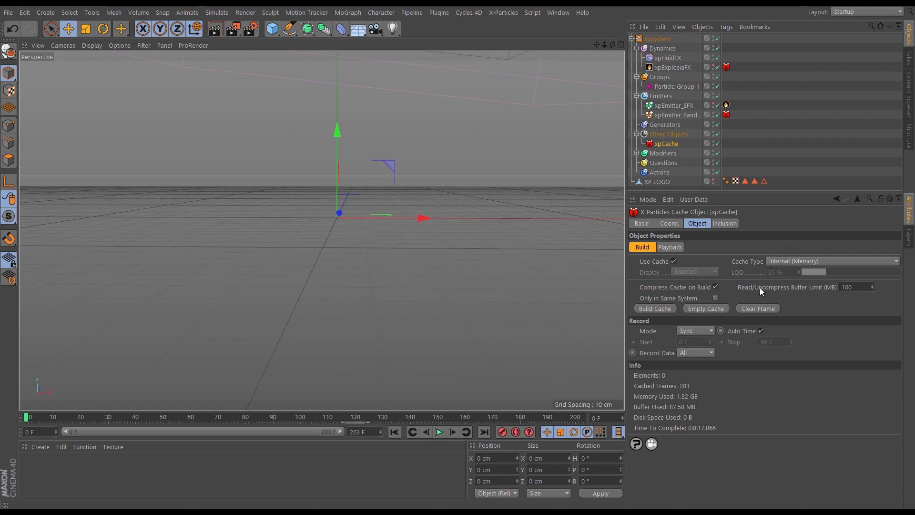
click(769, 262)
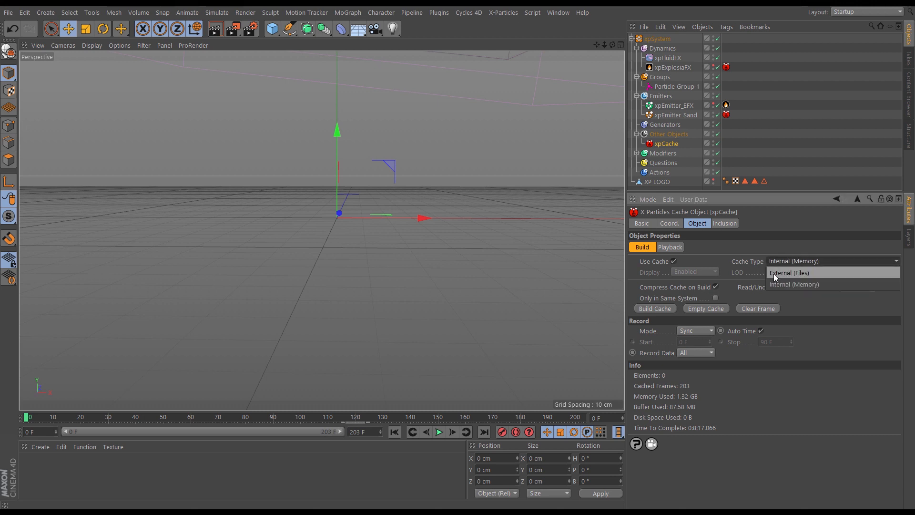
click(756, 262)
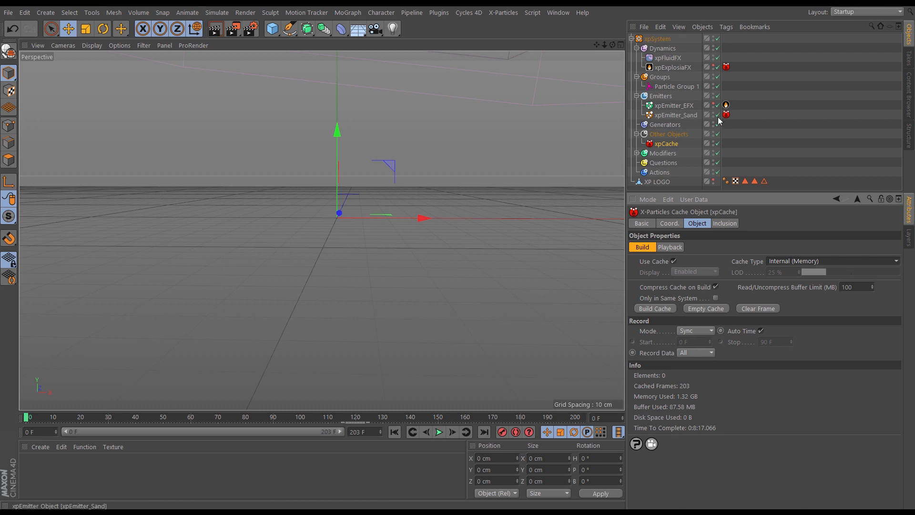
- Disable xpFluidFX, xpExplosiaFX and xpEmitter_EFX, and play back the cached sand particles from frame 50
click(719, 67)
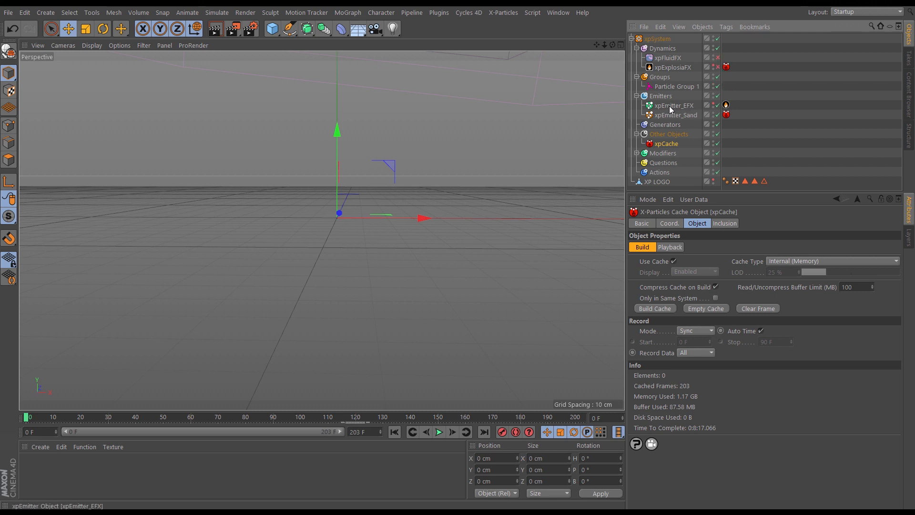
click(718, 105)
drag(29, 418, 163, 417)
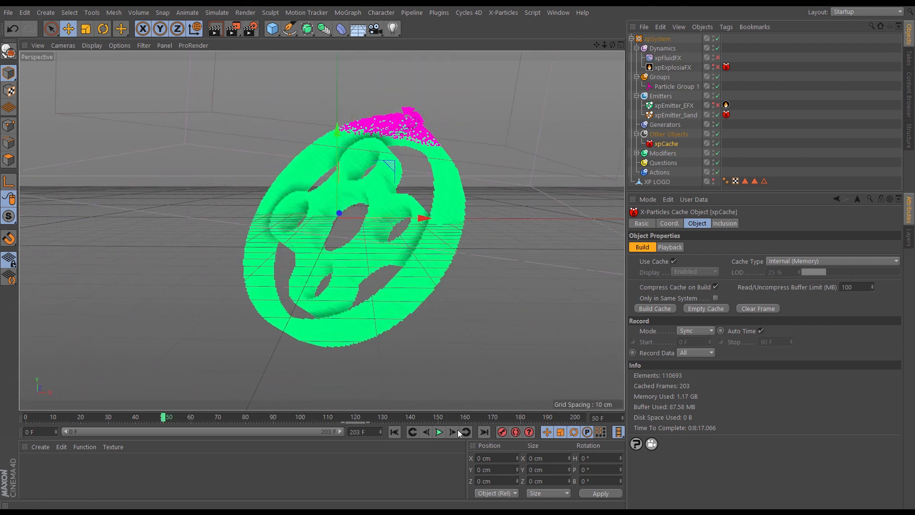
click(439, 432)
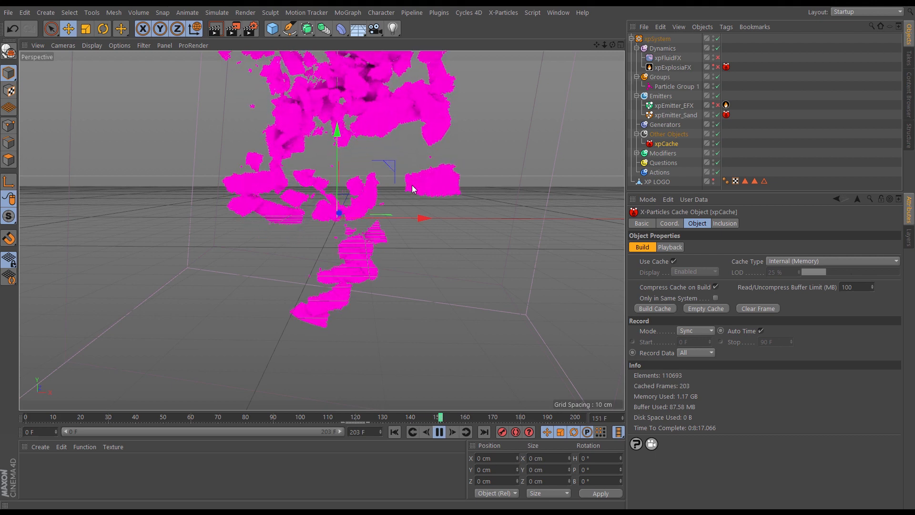
click(439, 432)
- Examine the breaking fragments up close around frames 128 and 115 from several angles
drag(481, 419, 378, 415)
mouse_move(449, 182)
alt+mouse_down()
mouse_move(425, 181)
mouse_move(458, 176)
alt+mouse_up()
alt+right_drag(455, 176, 553, 175)
alt+drag(448, 201, 479, 210)
alt+right_drag(417, 202, 434, 201)
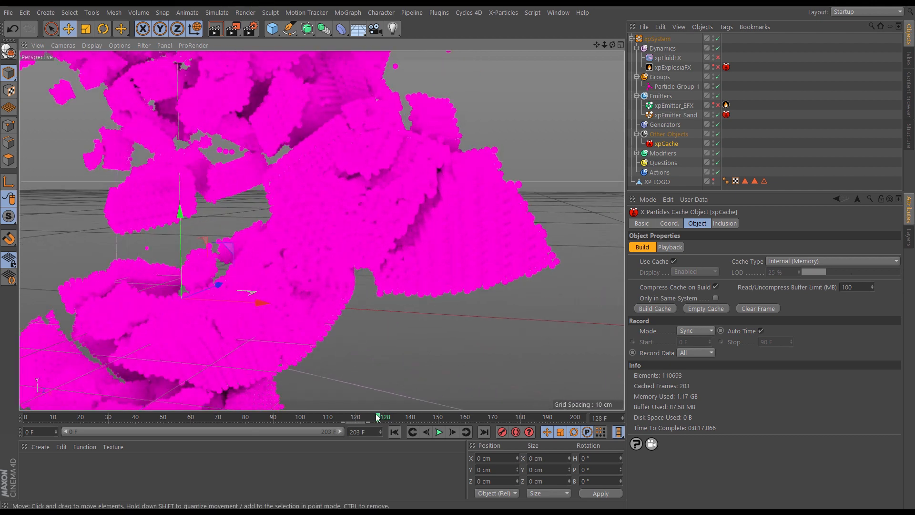
mouse_move(379, 418)
mouse_down()
mouse_move(302, 419)
mouse_move(450, 406)
mouse_move(342, 409)
mouse_up()
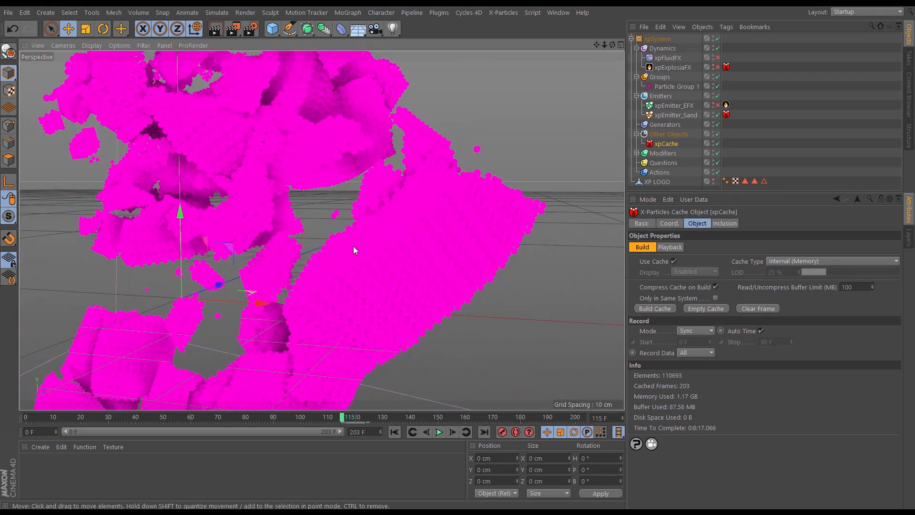
scroll(353, 241, down, 3)
mouse_move(353, 236)
alt+mouse_down()
mouse_move(376, 302)
mouse_move(383, 247)
mouse_move(305, 245)
mouse_move(394, 286)
mouse_move(392, 231)
mouse_move(360, 252)
alt+mouse_up()
scroll(361, 252, down, 1)
- Play the cached simulation from the first frame in the angled view and return to the start
click(394, 432)
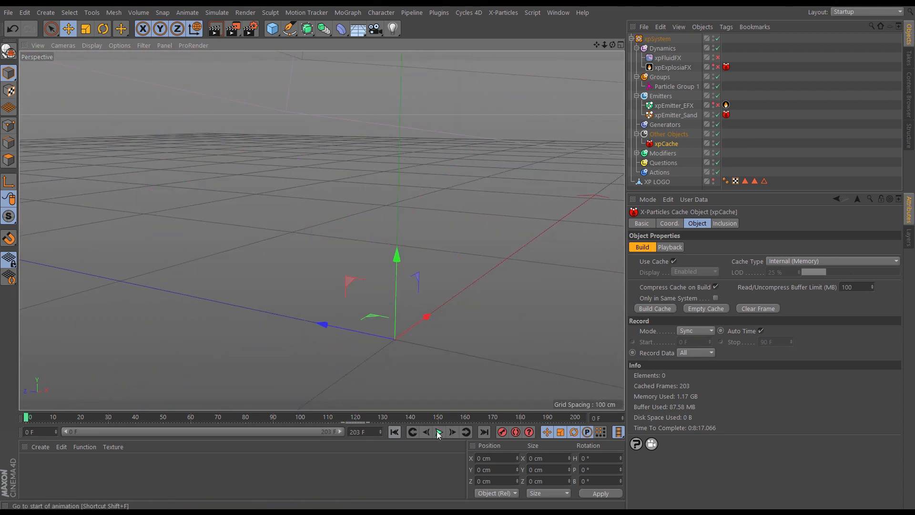
click(439, 432)
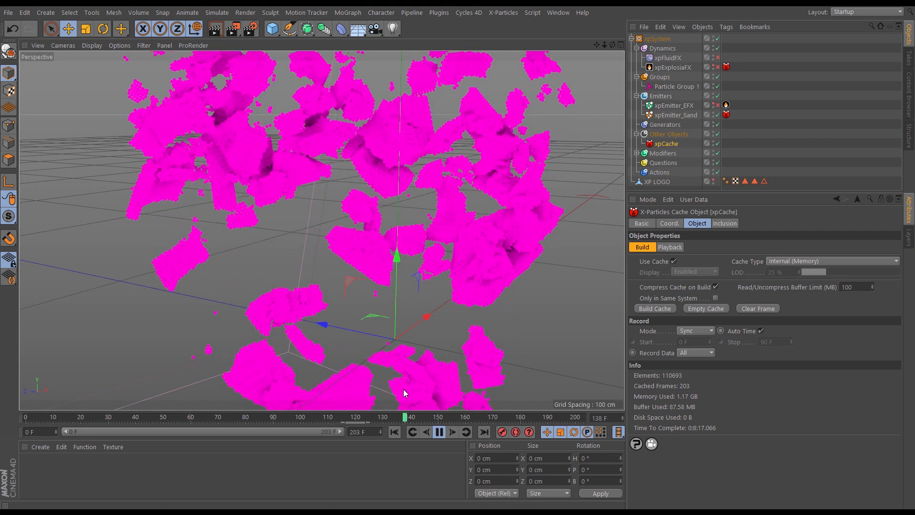
click(394, 432)
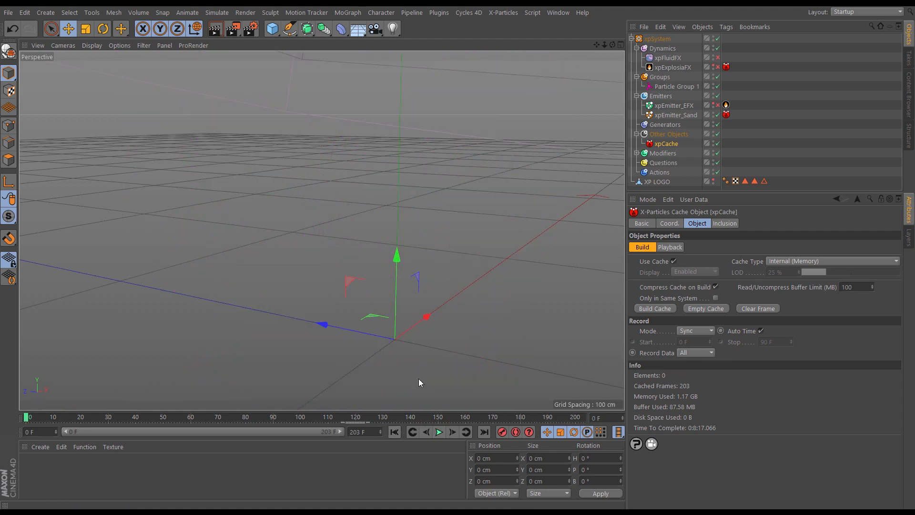
- Frame the logo from the front in the perspective view and move the timeline to frame 101
alt+drag(418, 374, 333, 305)
alt+middle_drag(333, 319, 374, 302)
alt+drag(374, 302, 340, 308)
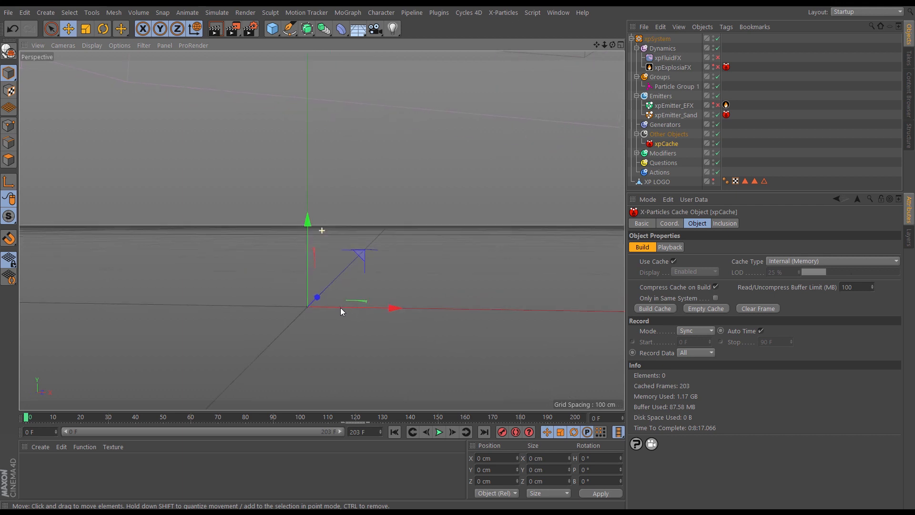
click(304, 417)
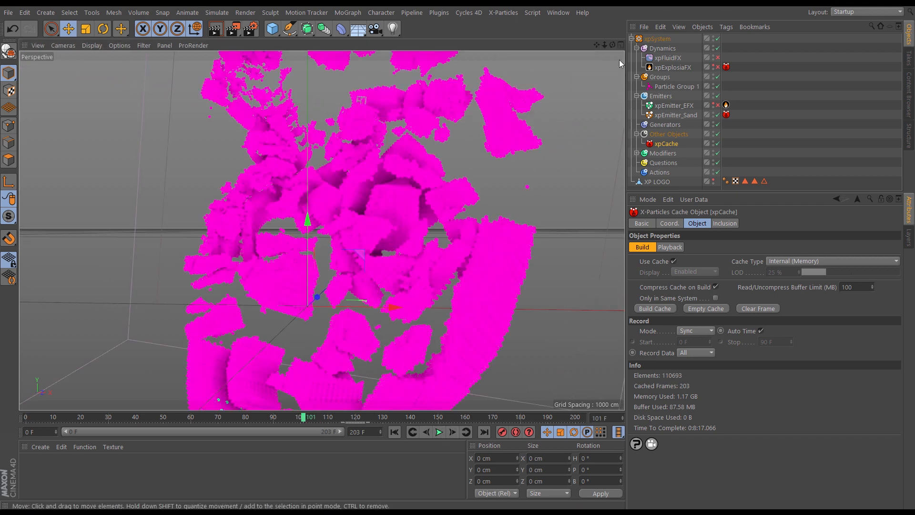
- Collapse the xpSystem hierarchy with nothing selected and switch to the Cycles_tut layout
click(632, 38)
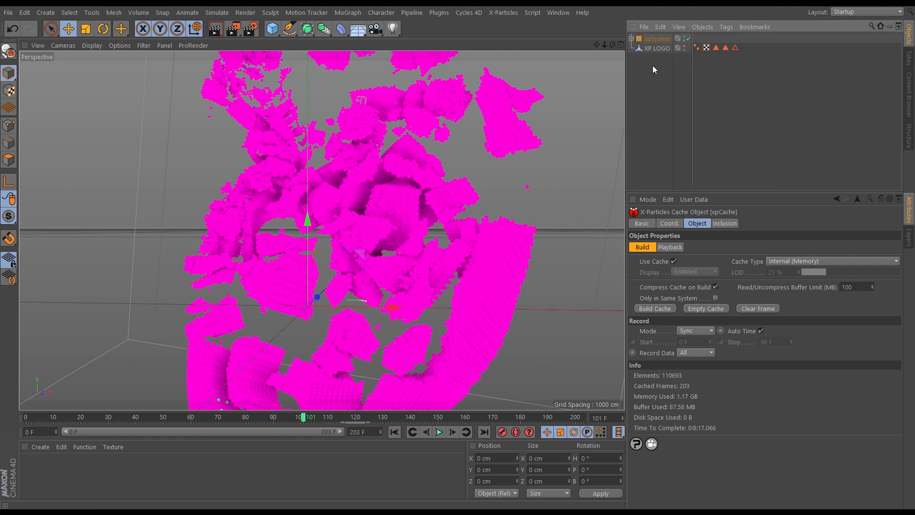
click(666, 99)
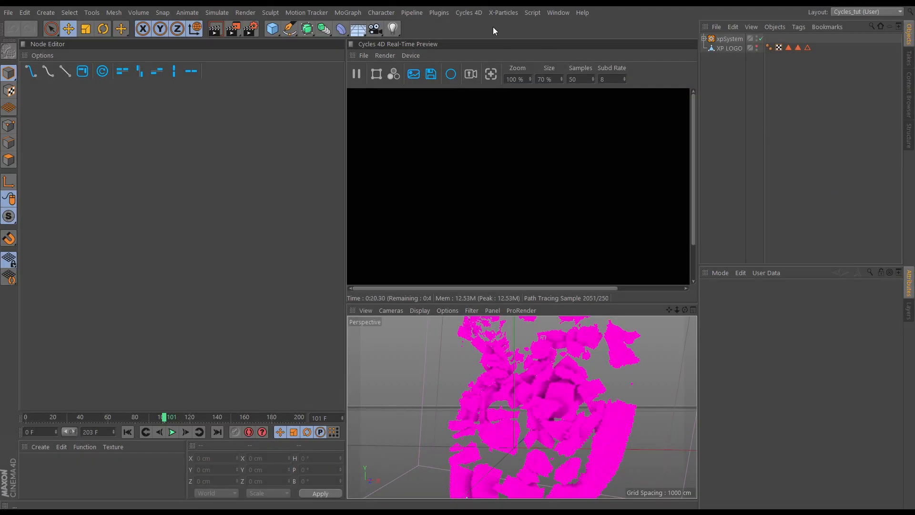
- Add a Cycles 4D camera from the current view and lock it with a Protection tag
click(468, 13)
click(477, 30)
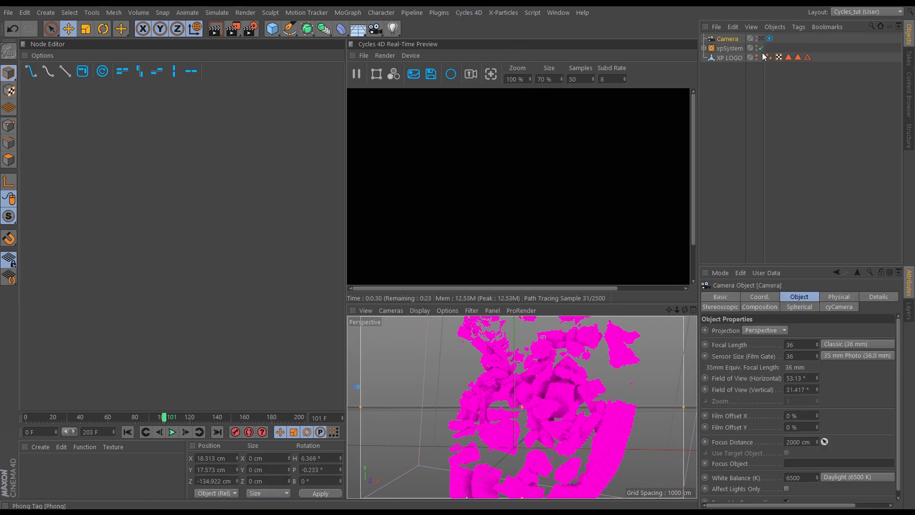
click(798, 26)
mouse_move(810, 44)
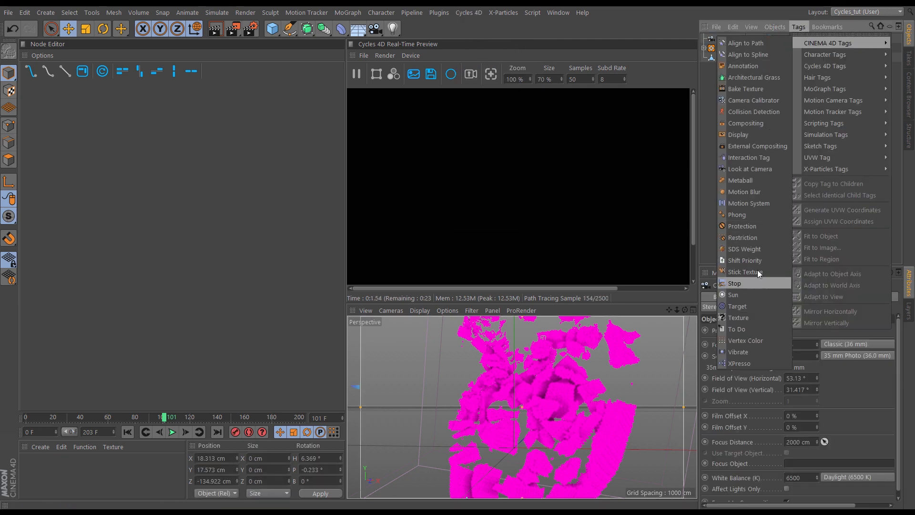
click(744, 227)
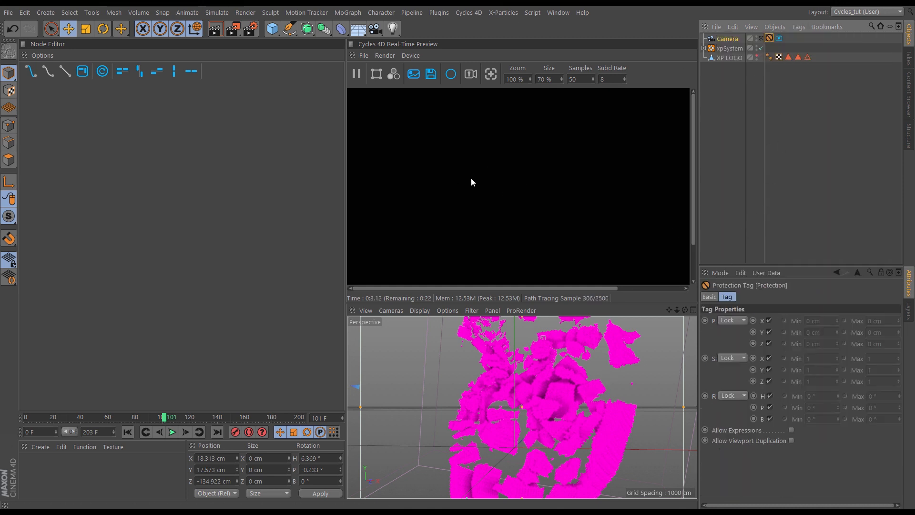
- Narrow the Node Editor to enlarge the real-time preview and the viewport
drag(345, 238, 307, 245)
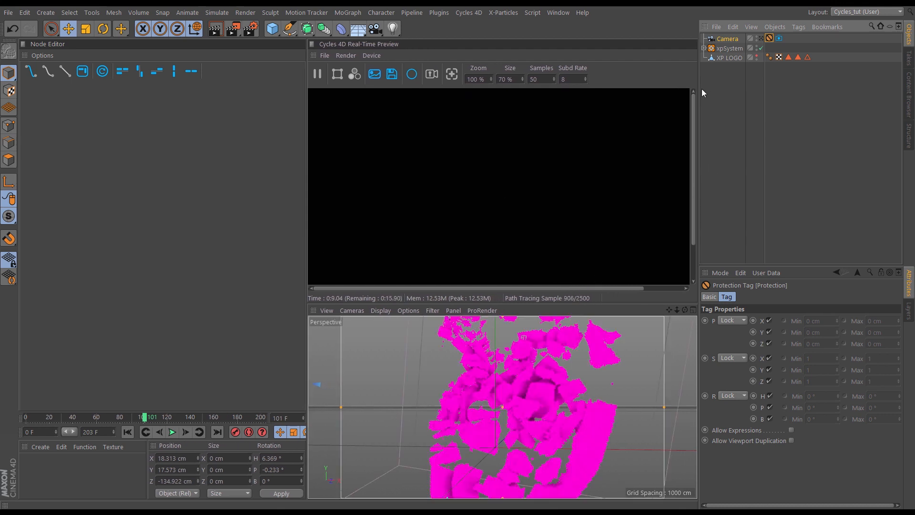
- Create a Cycles 4D Diffuse BSDF surface material and apply it to xpEmitter_Sand in the expanded xpSystem hierarchy
click(704, 49)
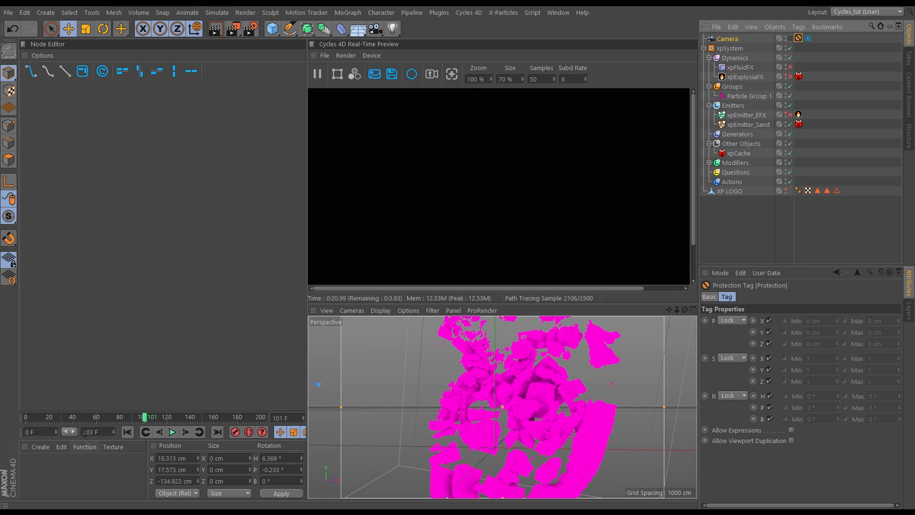
click(44, 448)
mouse_move(96, 330)
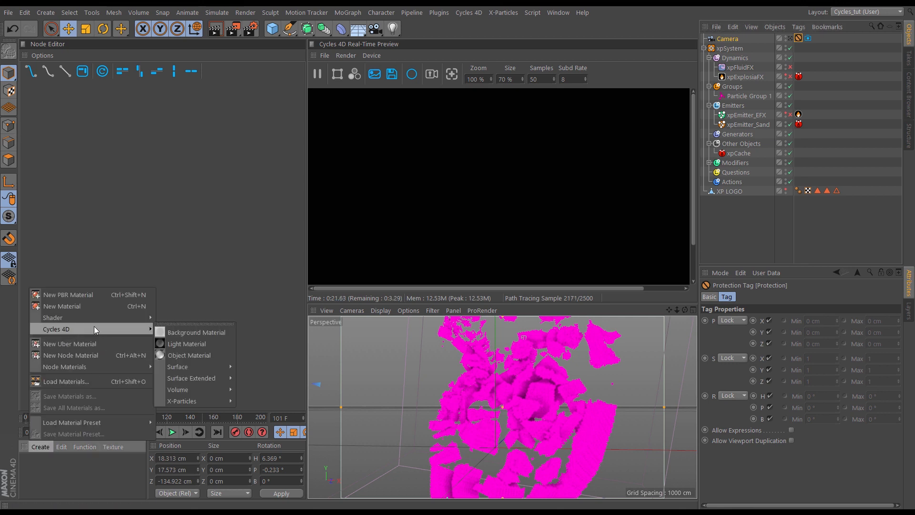
mouse_move(206, 371)
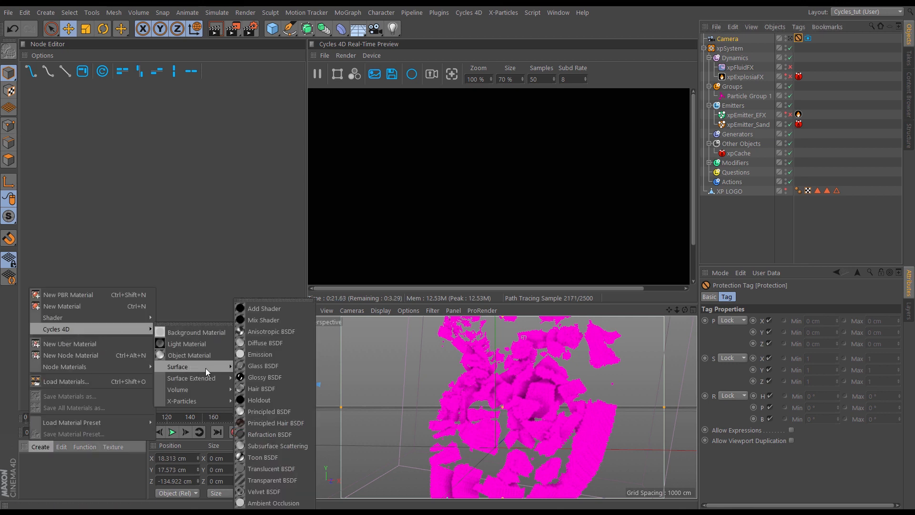
click(264, 343)
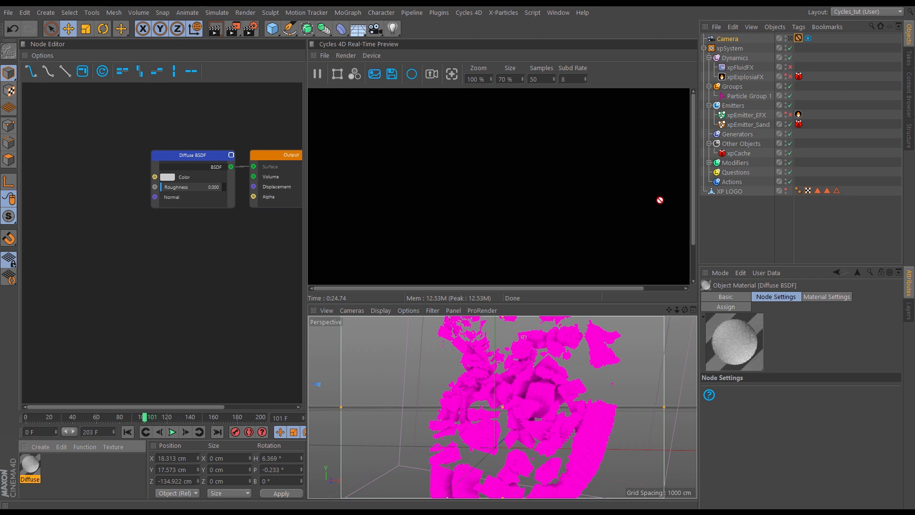
drag(765, 126, 765, 126)
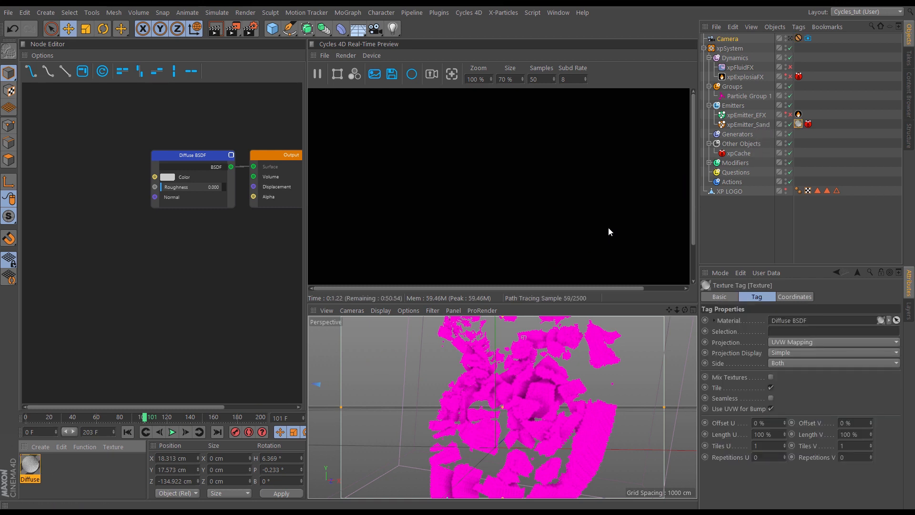
- Add a plane to the scene and lower it to about Y -66 cm beneath the logo
scroll(510, 408, down, 5)
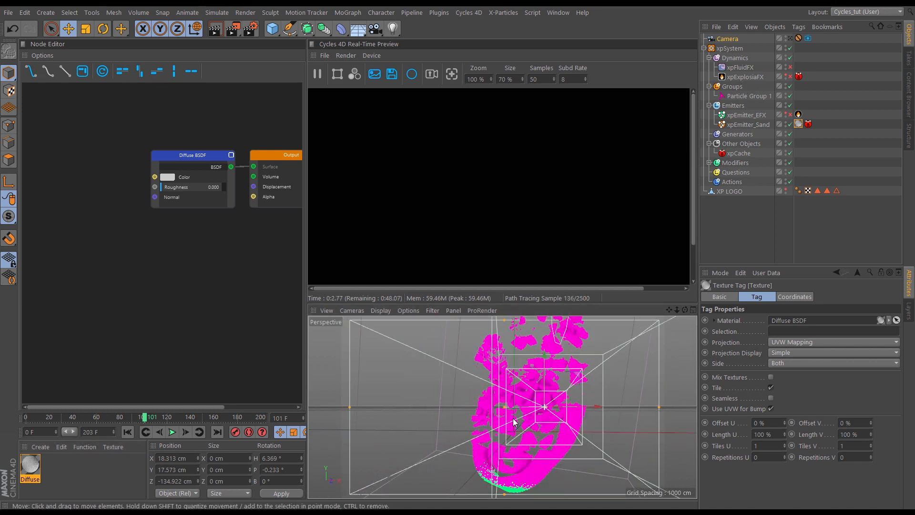
scroll(510, 408, down, 3)
alt+middle_drag(507, 406, 499, 414)
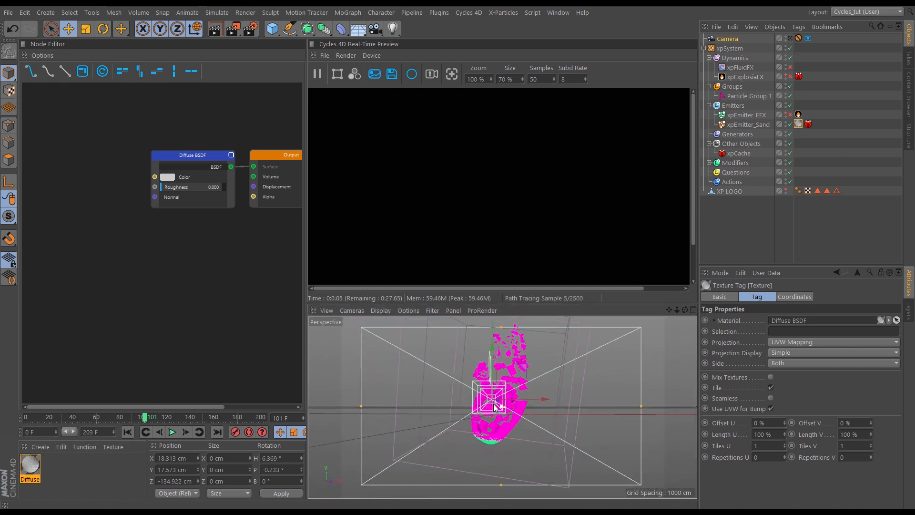
click(272, 29)
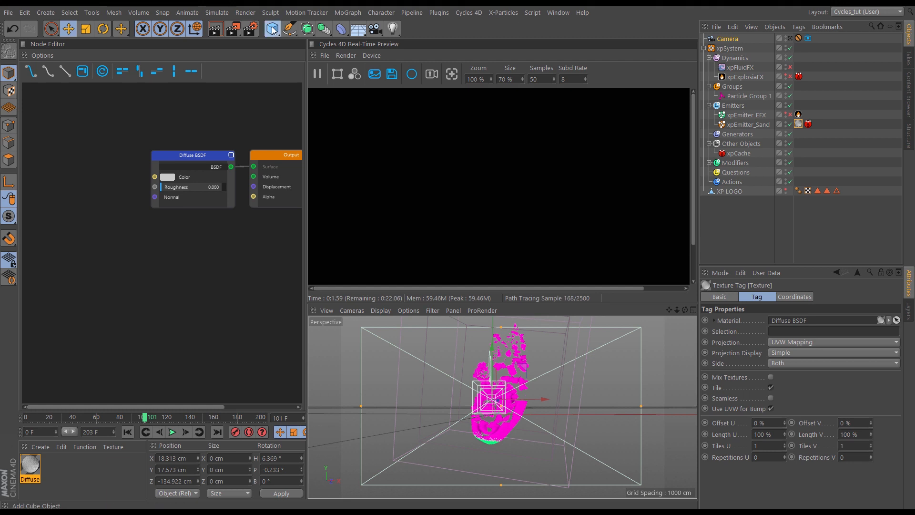
click(367, 58)
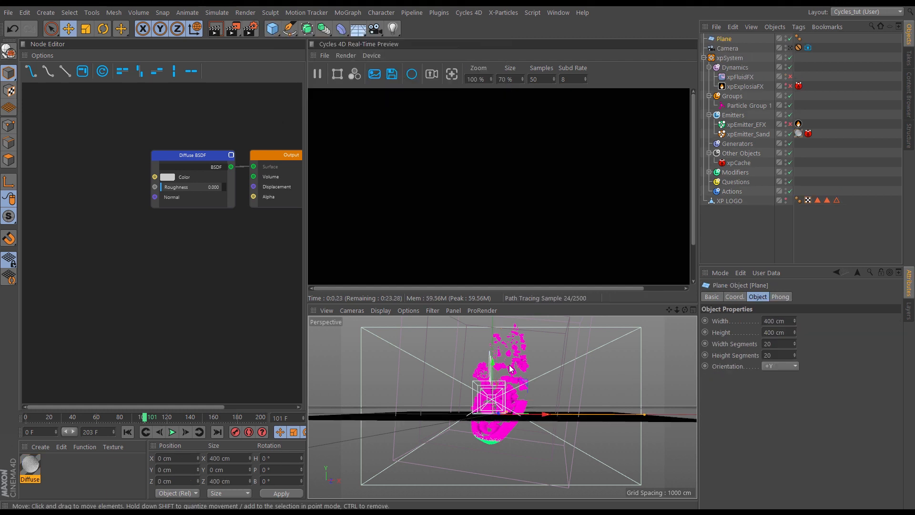
drag(491, 368, 427, 447)
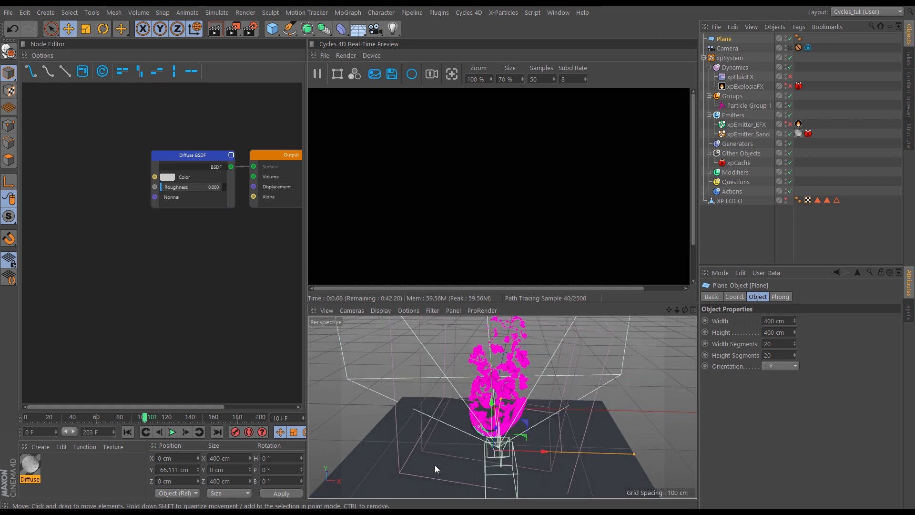
- Create a Cycles 4D Emission surface material and apply it to the plane
click(41, 447)
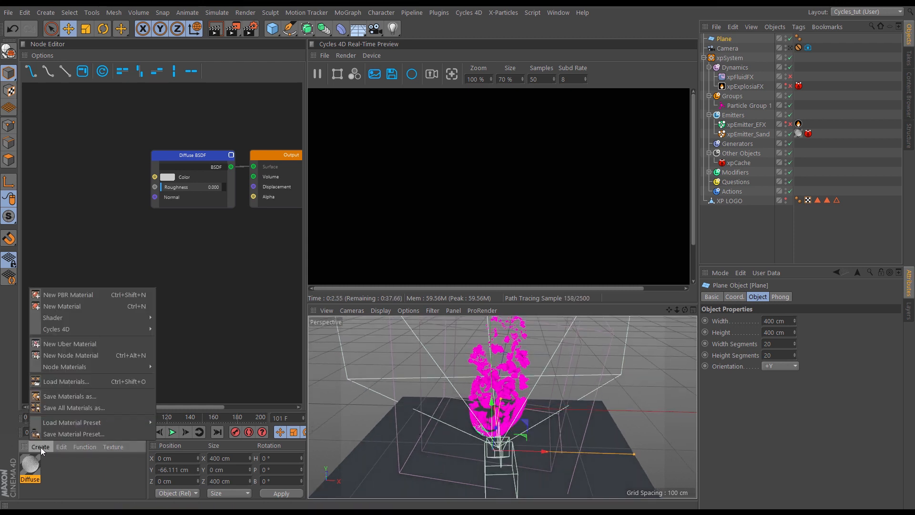
mouse_move(93, 328)
mouse_move(207, 367)
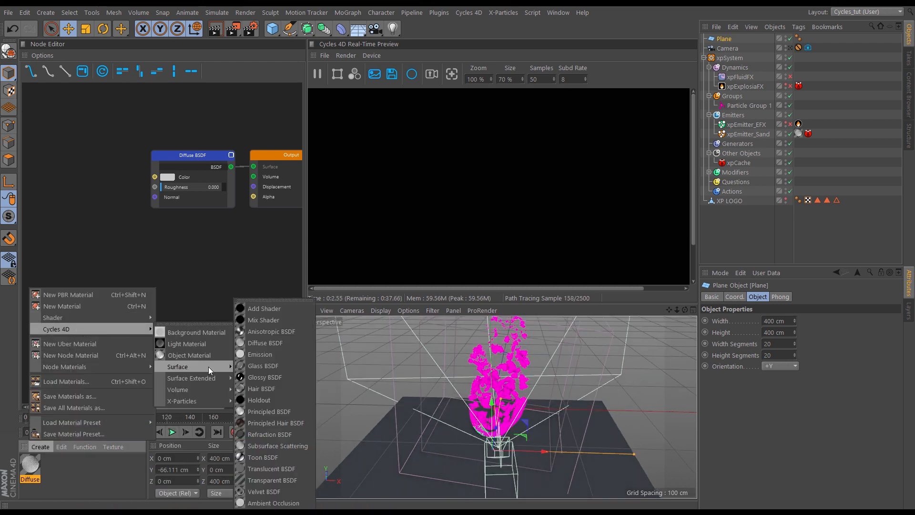
click(253, 362)
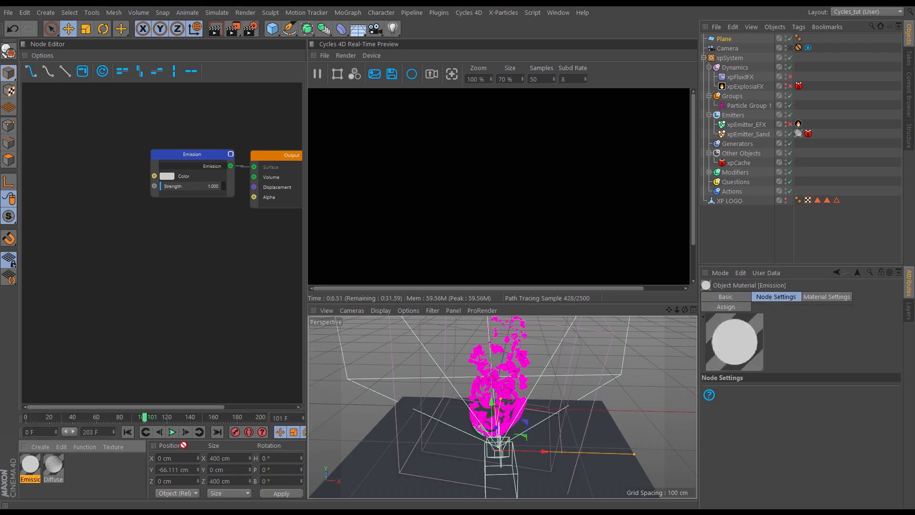
drag(402, 471, 417, 480)
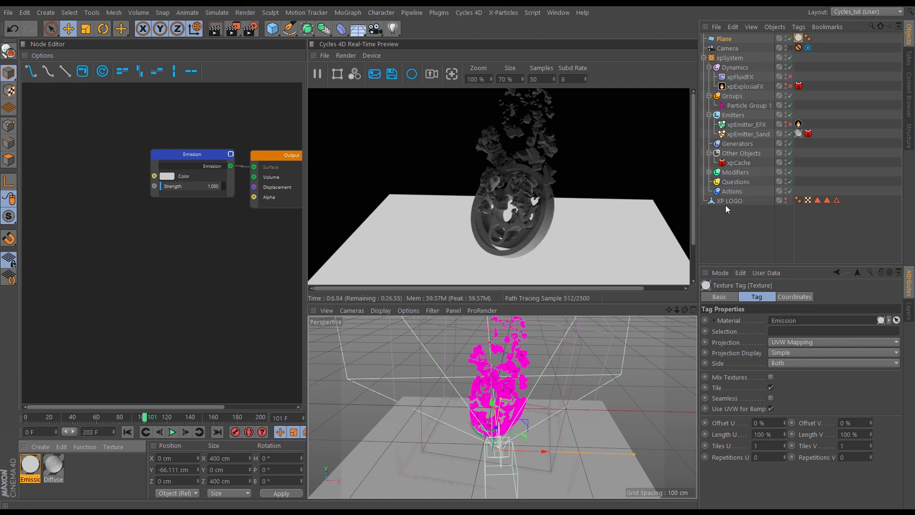
- Hide the XP LOGO object from the render and raise the emissive plane above the particles to about Y 221 cm
click(785, 203)
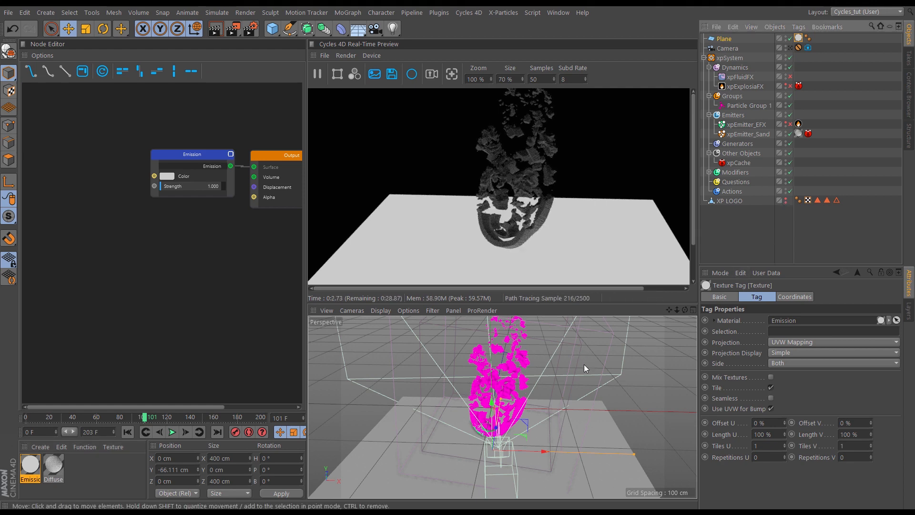
alt+right_drag(524, 376, 472, 380)
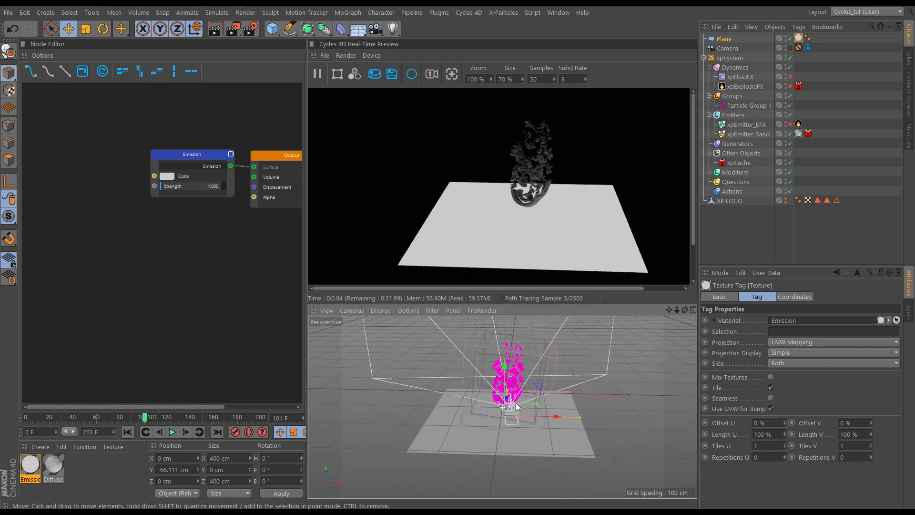
alt+middle_drag(526, 373, 520, 394)
alt+drag(520, 394, 500, 273)
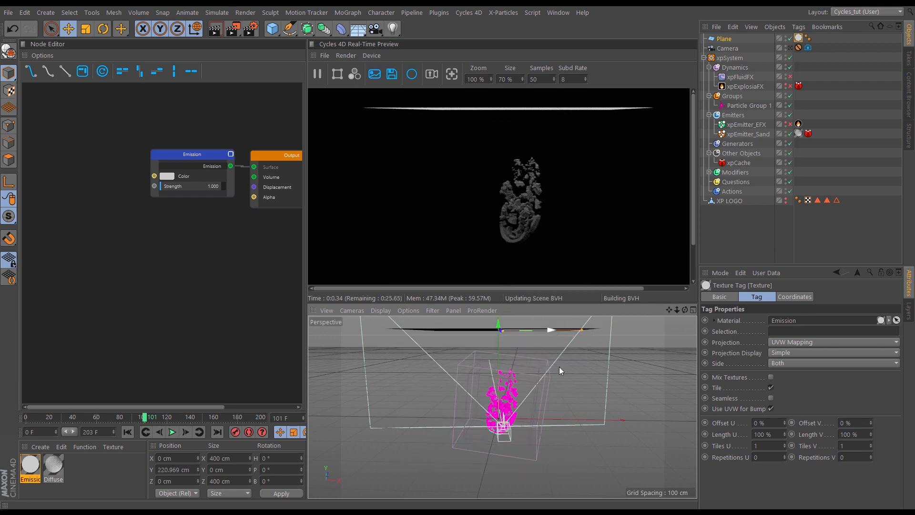
- Shrink the emissive plane to about 144 by 167 cm and move it behind the logo to about X 184, Z 345 cm
scroll(513, 412, up, 8)
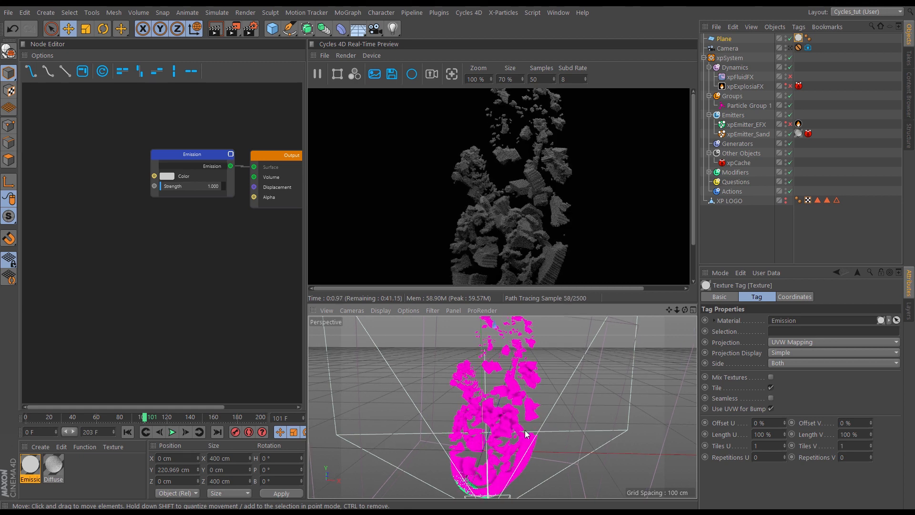
alt+drag(541, 430, 520, 425)
alt+right_drag(538, 415, 496, 428)
alt+drag(496, 428, 553, 414)
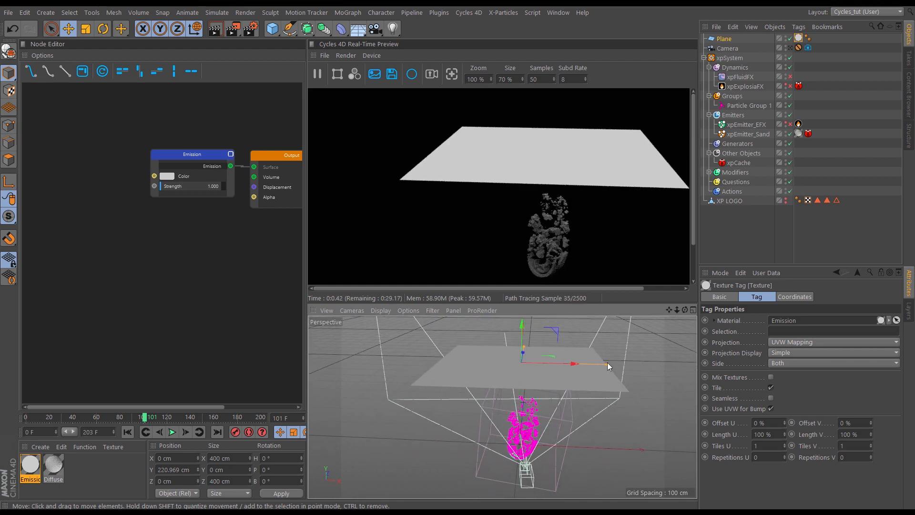
drag(607, 364, 654, 365)
drag(592, 352, 574, 330)
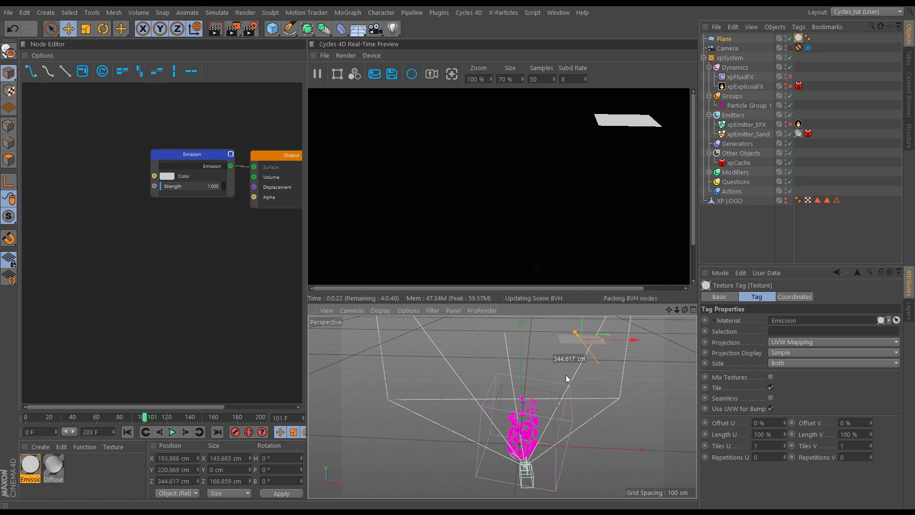
- Move the emissive plane to about Z 257 cm, widen it to about 224 cm and rotate it to about H 24°, P 9°, B 24°
alt+drag(556, 398, 495, 429)
drag(565, 353, 500, 394)
key(r)
drag(494, 393, 510, 355)
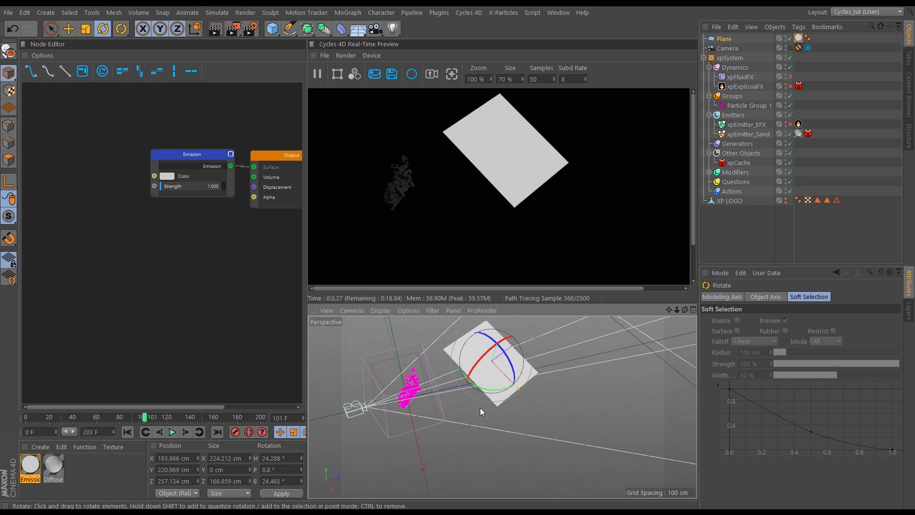
- Look through the scene camera and set the Emission node's strength to 150
click(787, 47)
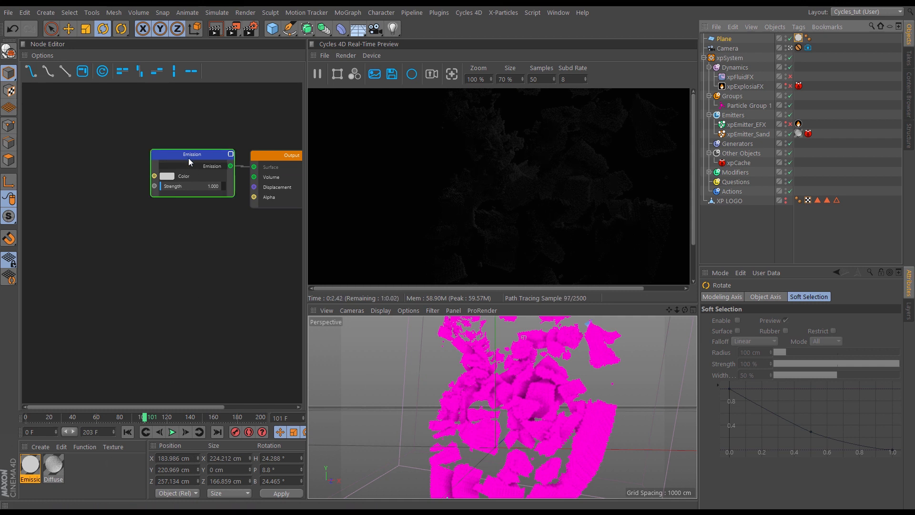
drag(189, 159, 127, 158)
drag(752, 401, 734, 418)
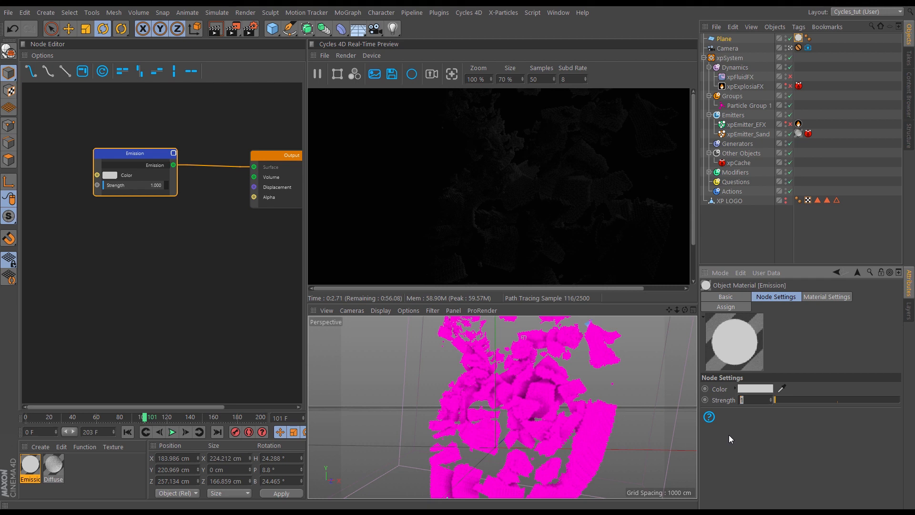
text(100)
key(Return)
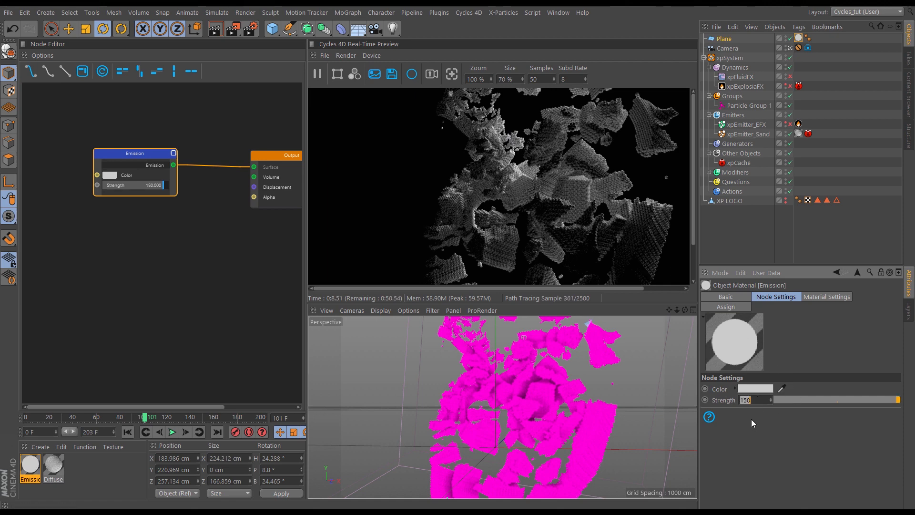
key(Return)
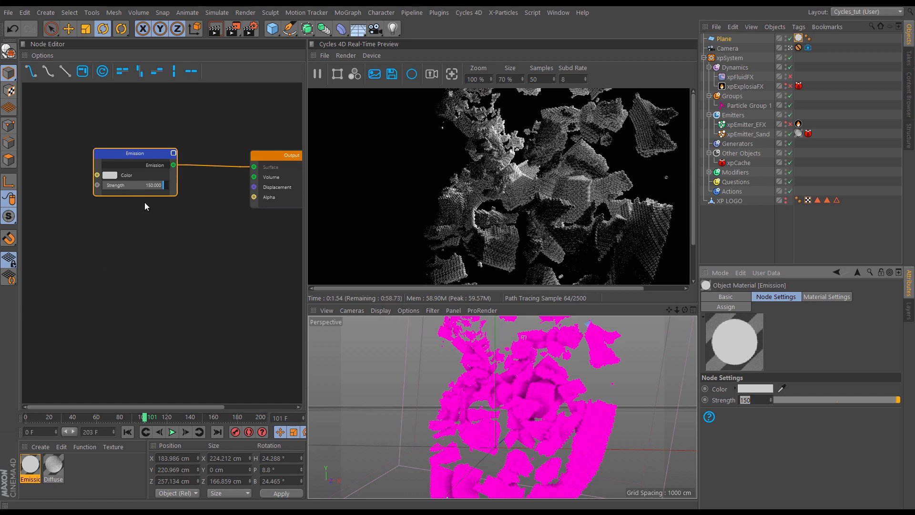
mouse_move(134, 159)
mouse_down()
mouse_move(112, 159)
mouse_move(124, 159)
mouse_up()
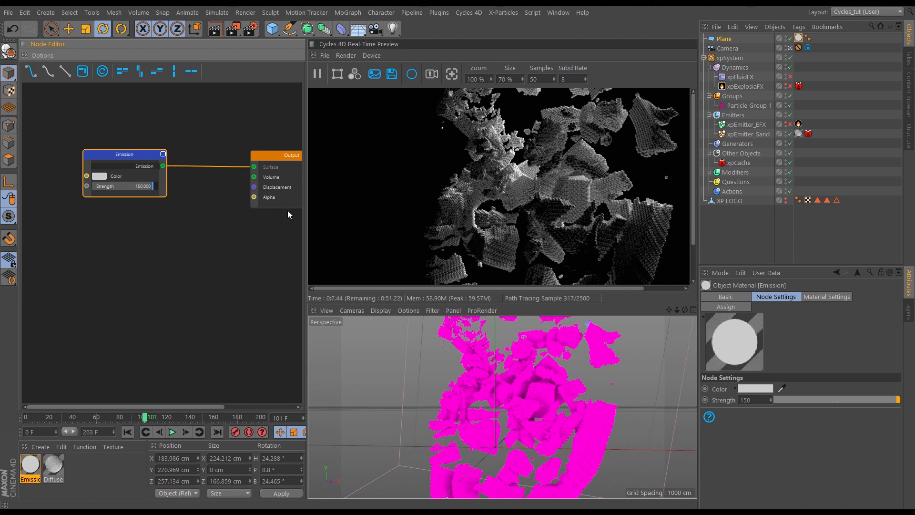
- Leave the camera view and add a second plane standing upright, with its orientation along the X axis
click(791, 48)
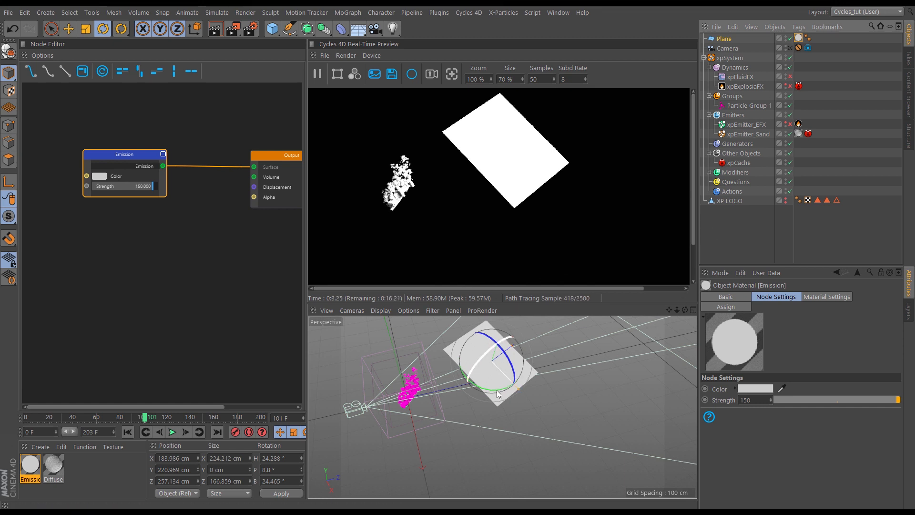
alt+drag(497, 390, 531, 436)
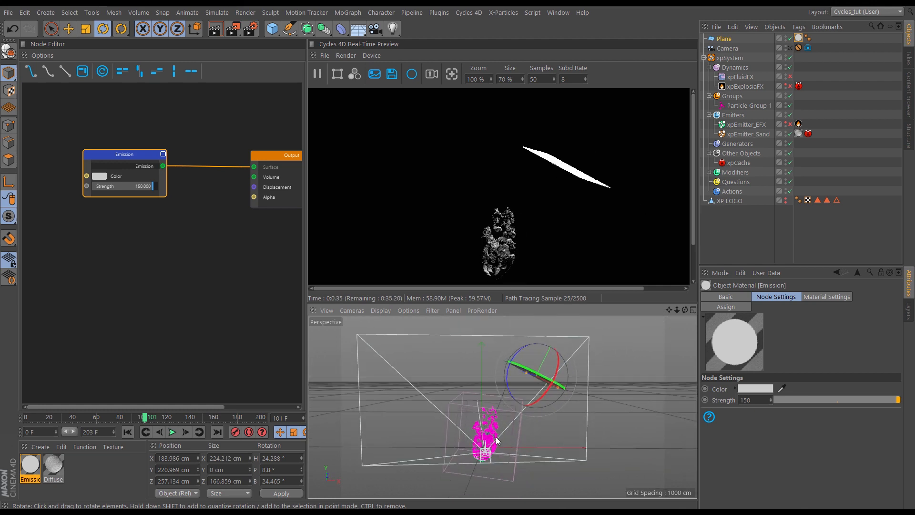
click(789, 47)
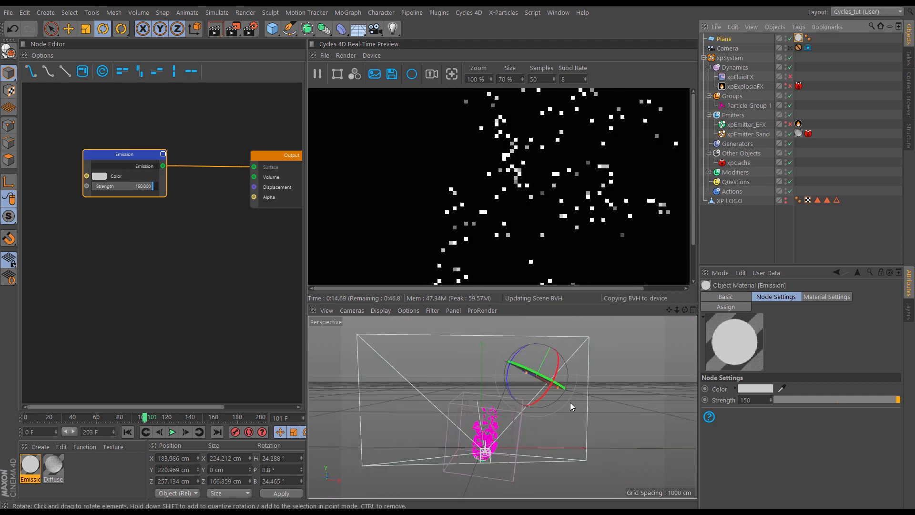
scroll(491, 424, down, 5)
alt+drag(491, 424, 499, 477)
drag(269, 29, 367, 60)
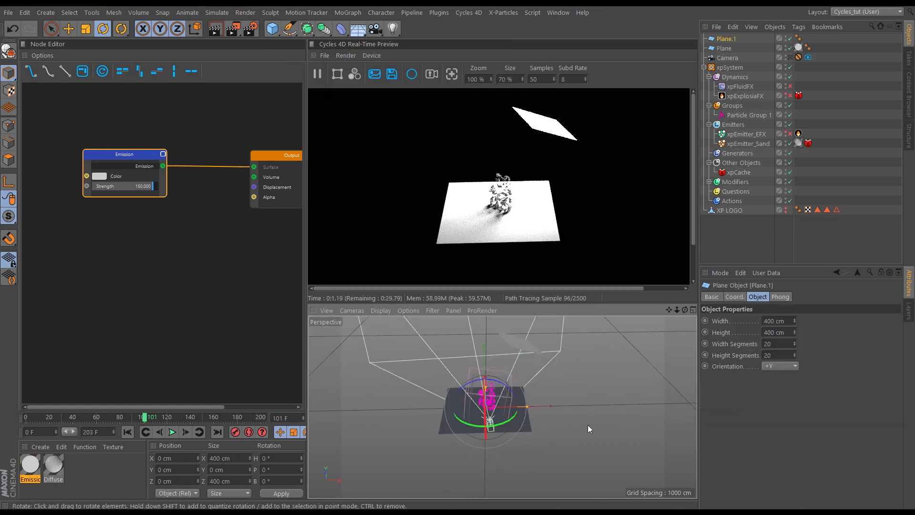
click(776, 368)
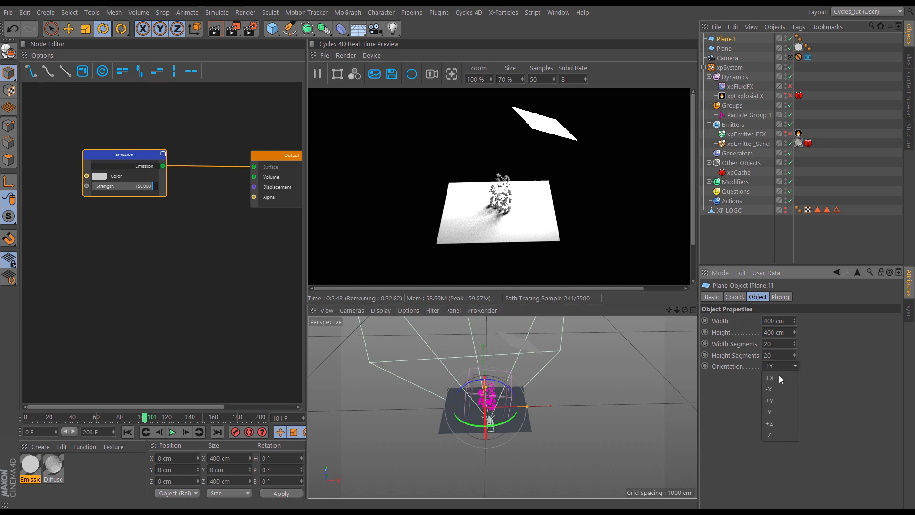
click(779, 384)
- Narrow the second plane to about 39 cm, bank it about -25°, place it at about X -326, Y -56 cm, and return to the camera view
key(e)
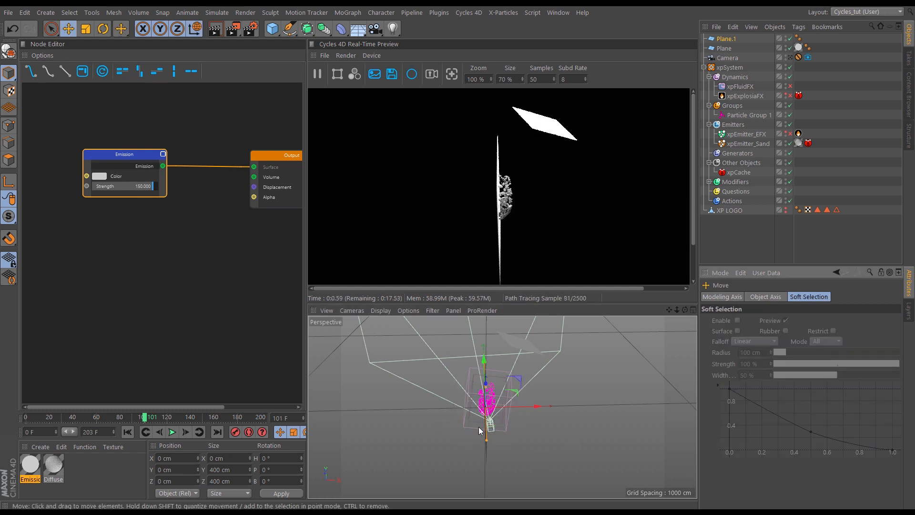
drag(544, 426, 434, 369)
key(r)
key(e)
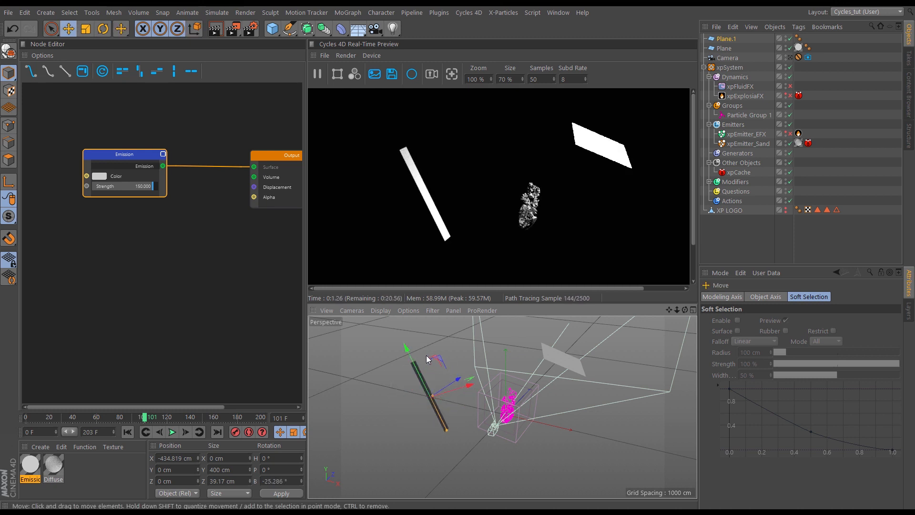
key(w)
drag(426, 355, 479, 388)
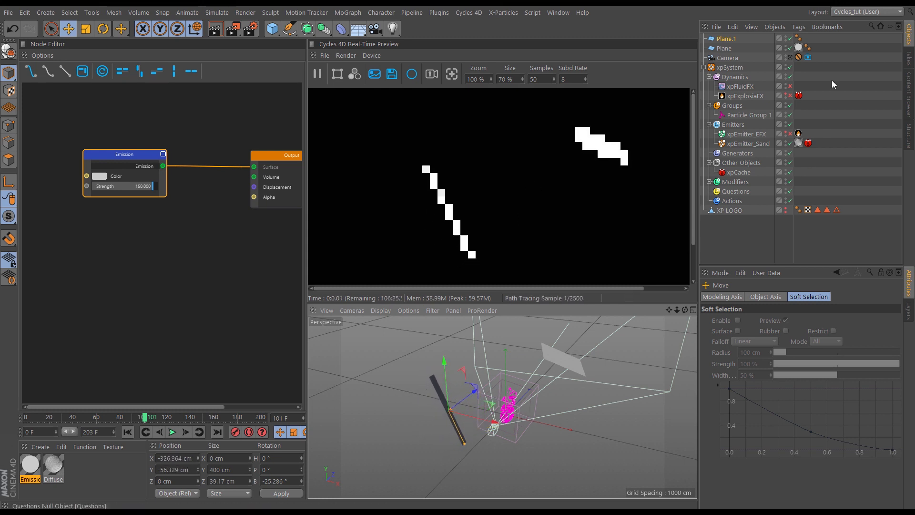
click(789, 58)
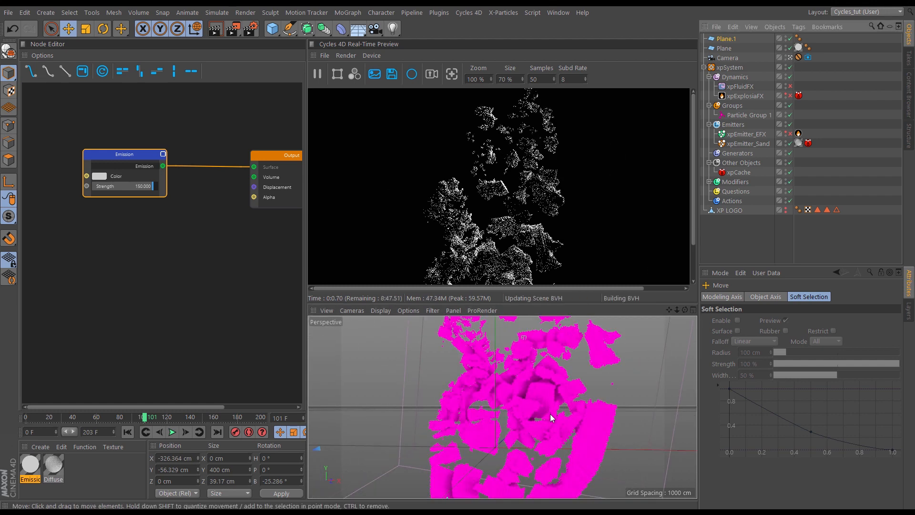
- Apply the Emission material to the second plane with the first one disabled, and move it to about X -205, Y 72 cm
click(789, 49)
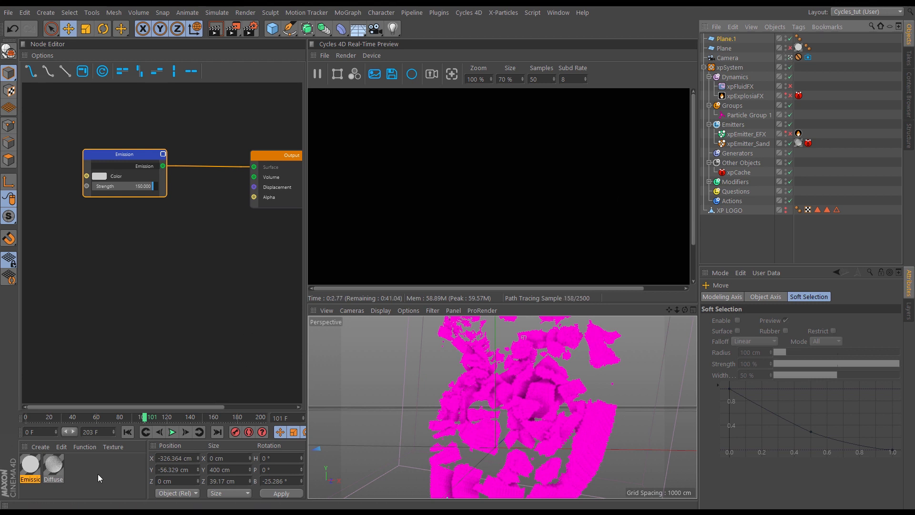
drag(31, 470, 726, 48)
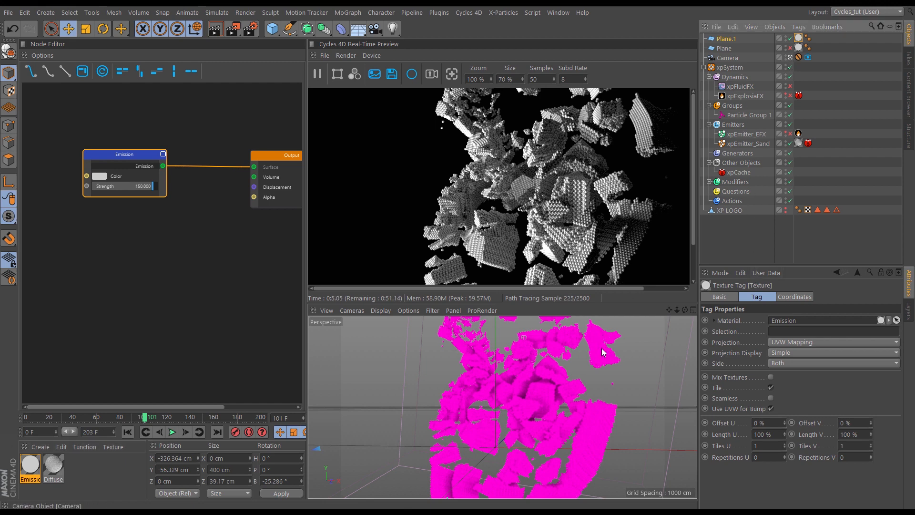
drag(472, 390, 496, 371)
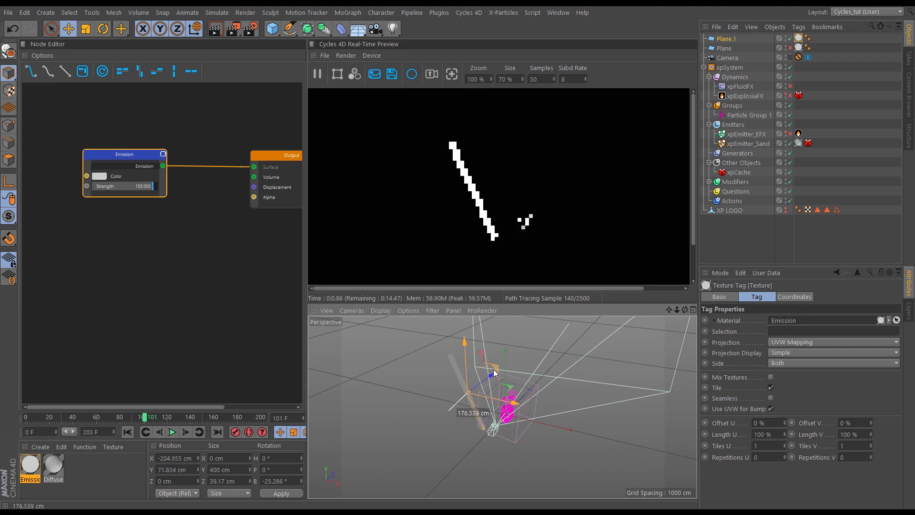
click(791, 58)
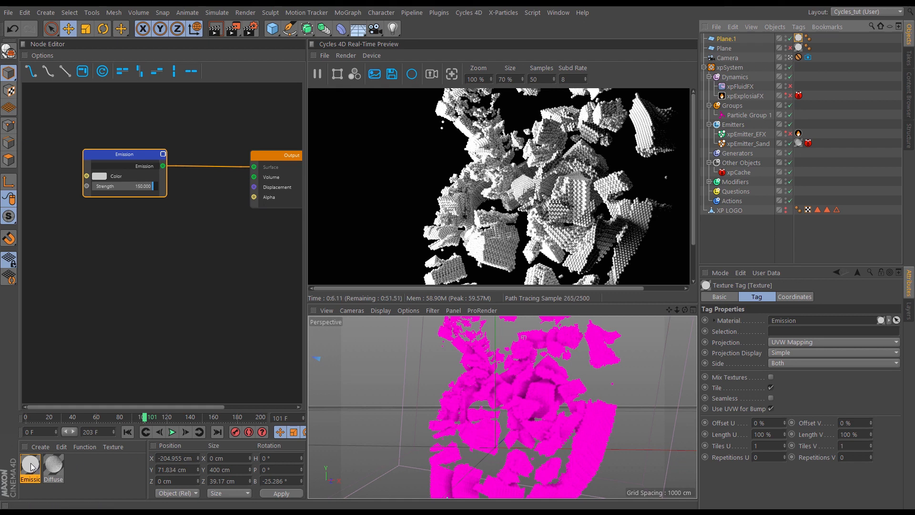
- Duplicate the Emission material, assign the copy to the second plane and set its emission strength to about 34.4
ctrl+drag(31, 466, 88, 468)
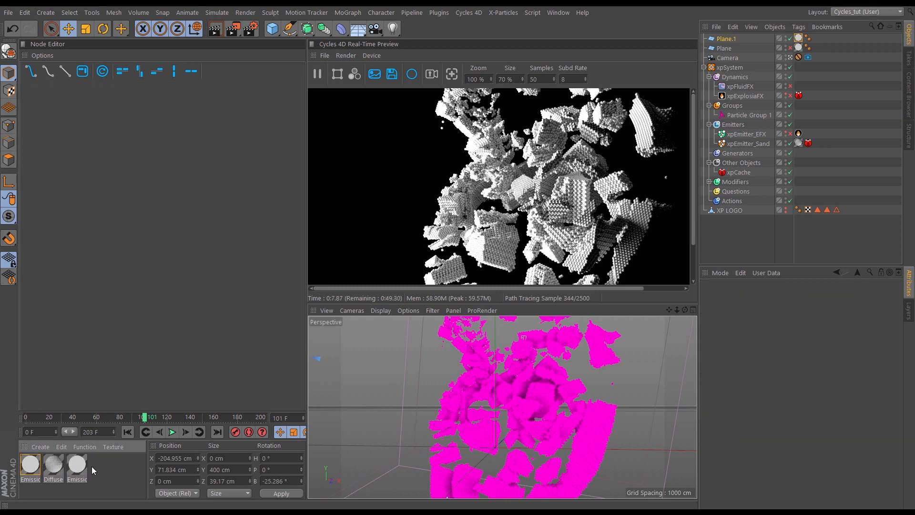
click(100, 176)
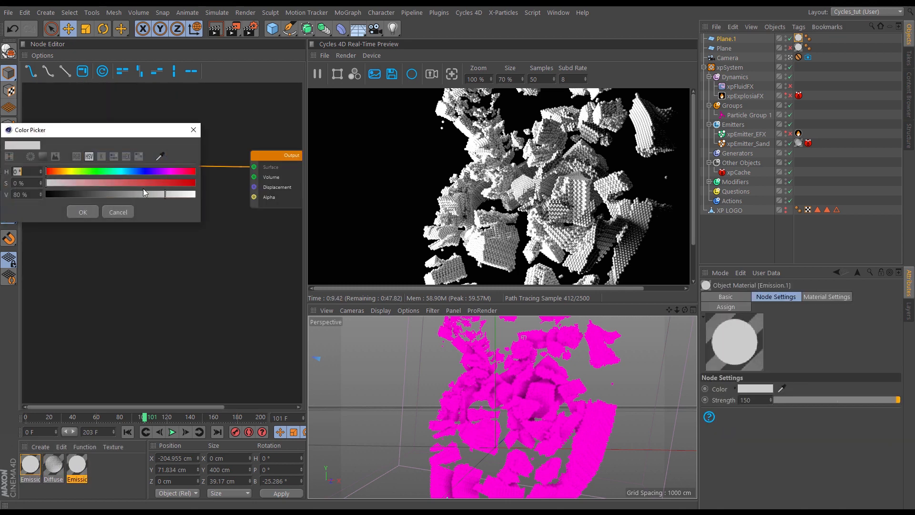
click(131, 213)
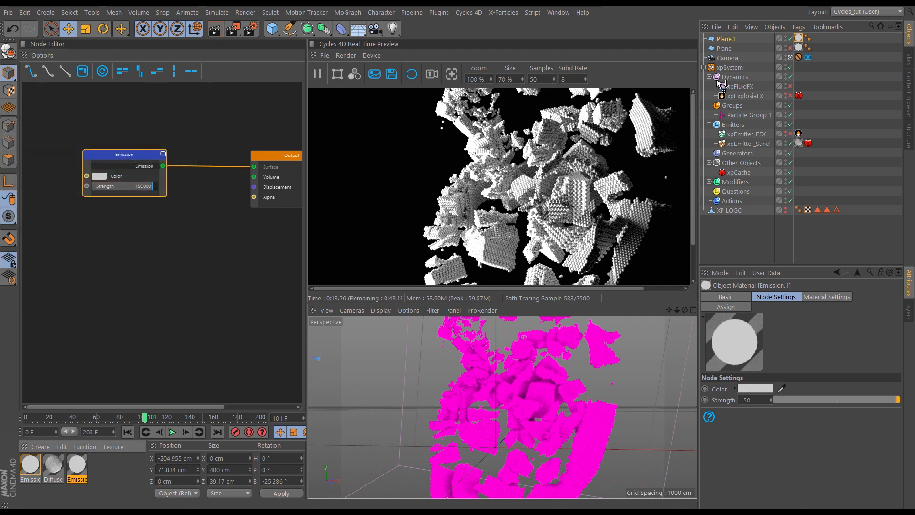
click(801, 42)
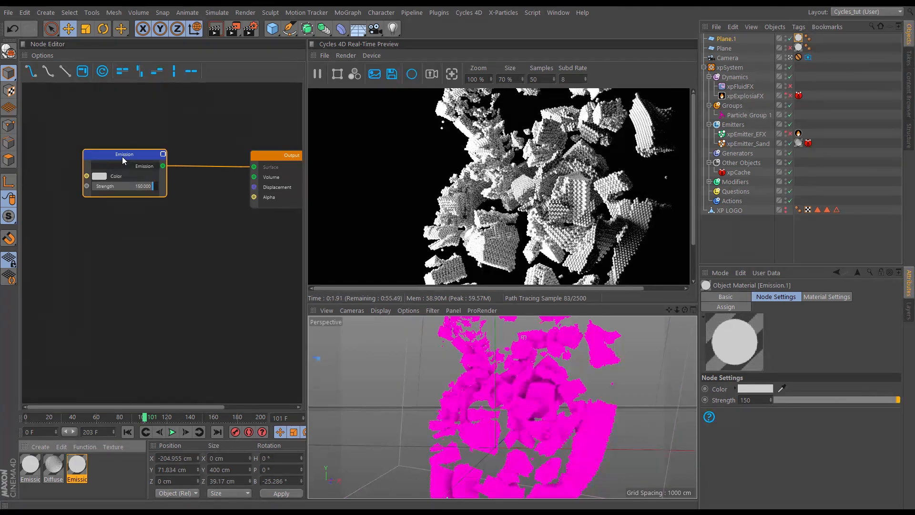
drag(145, 187, 106, 187)
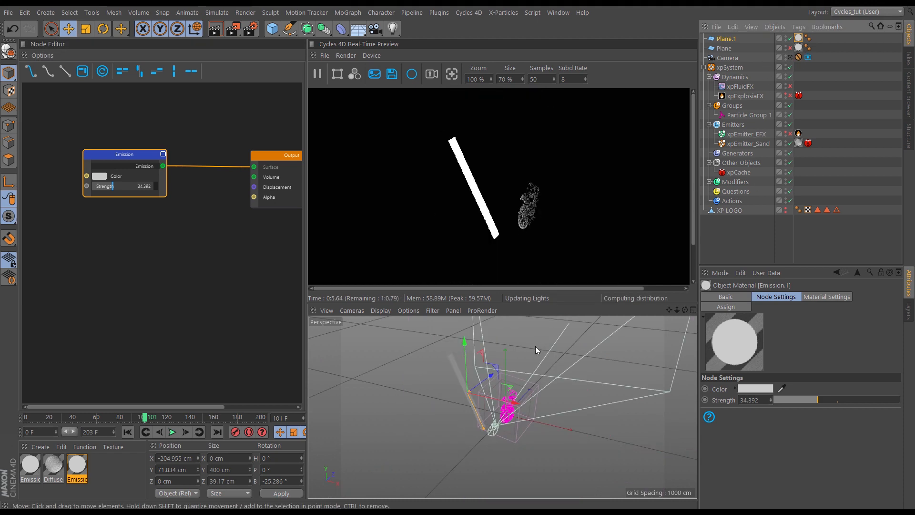
- Move the second plane to about X -304, Z 113 cm and return to the scene camera view
alt+drag(486, 385, 395, 419)
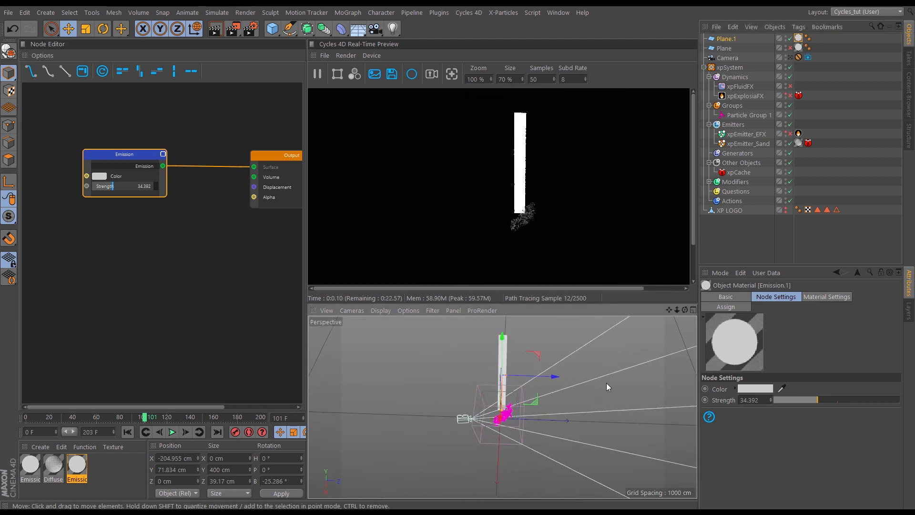
drag(553, 376, 578, 374)
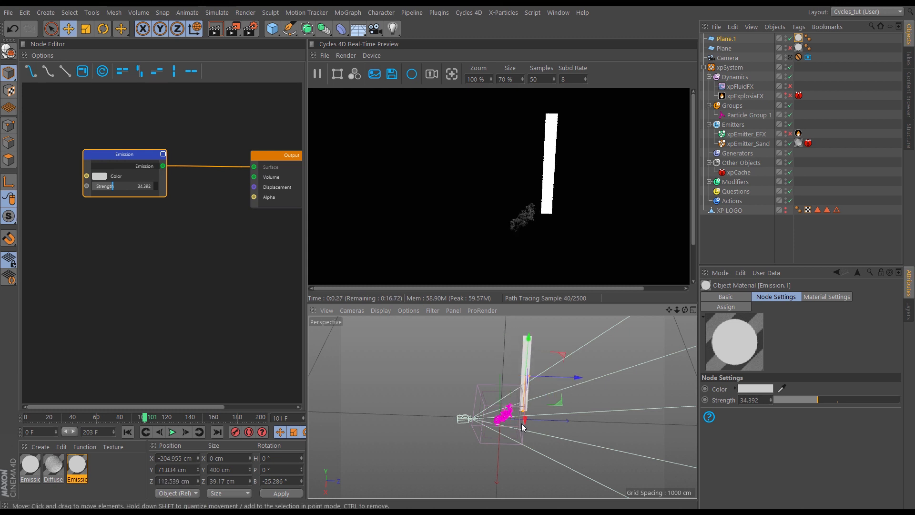
drag(525, 417, 600, 405)
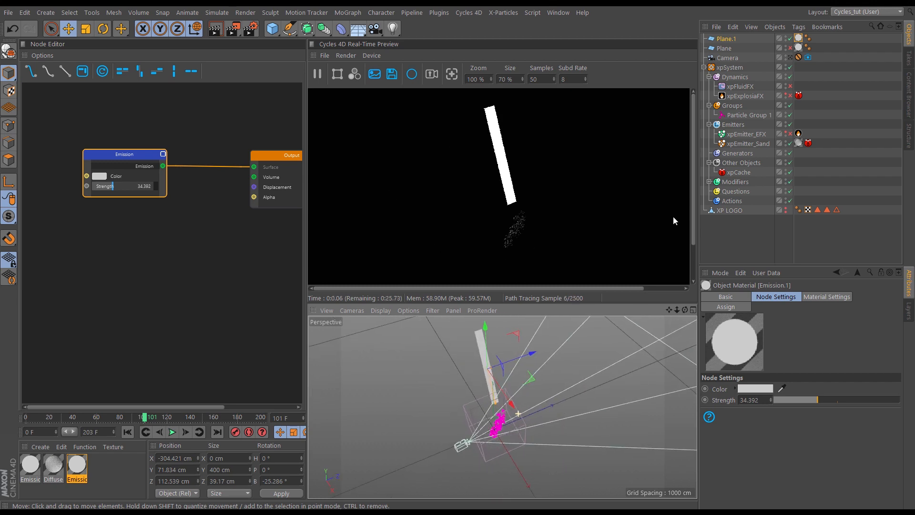
click(790, 58)
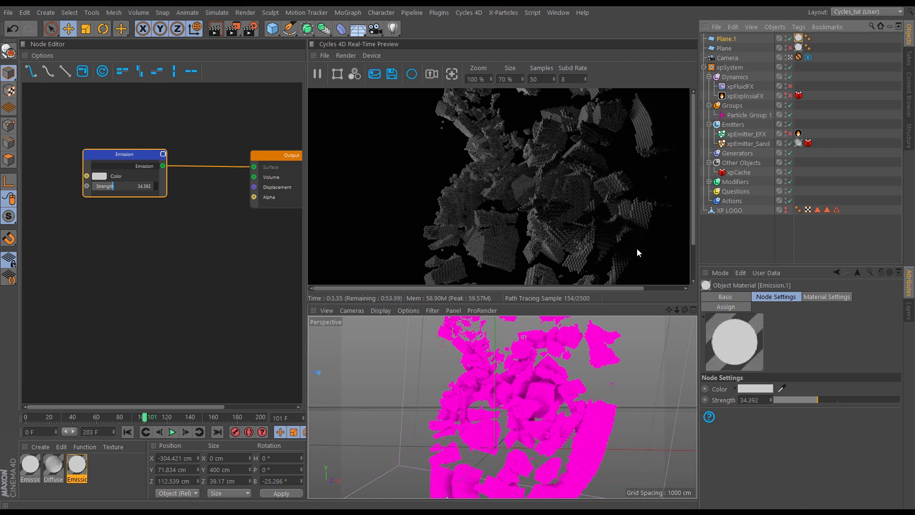
- Re-enable the first plane and tint its Emission material's colour a pale, warm peach at full brightness
click(787, 48)
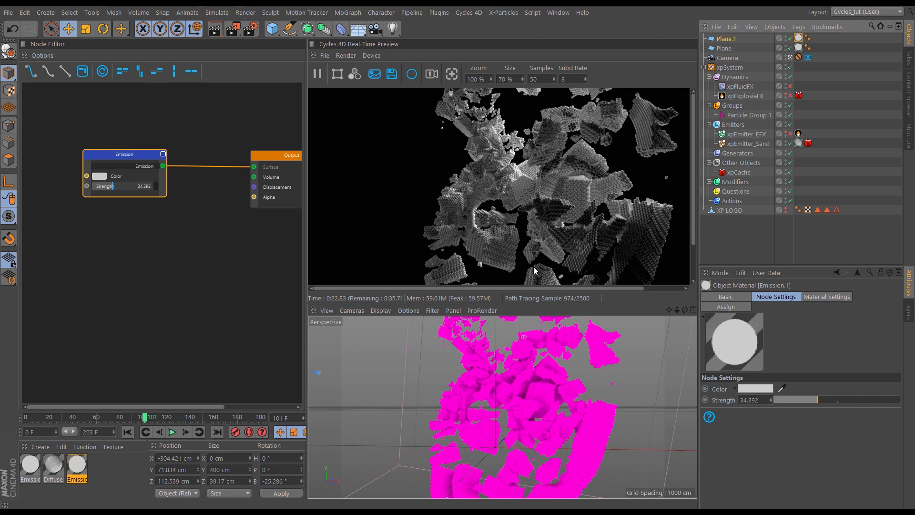
click(725, 48)
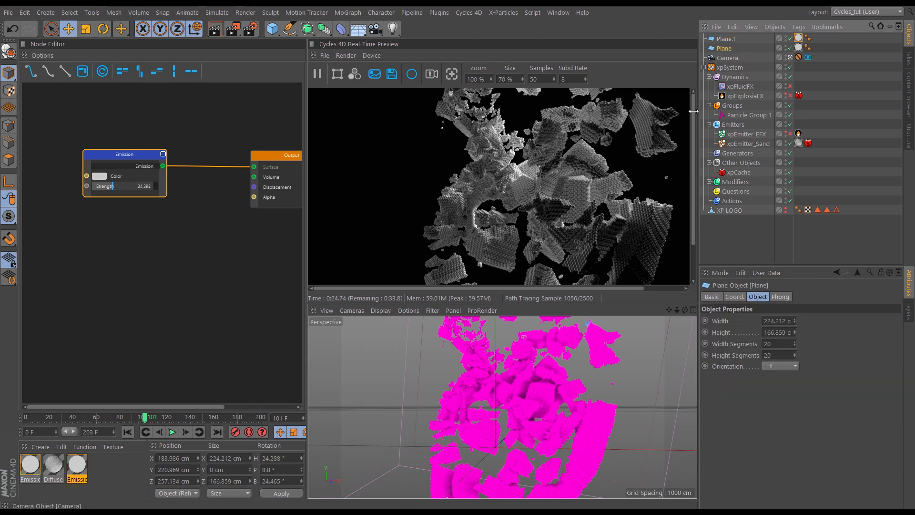
click(30, 466)
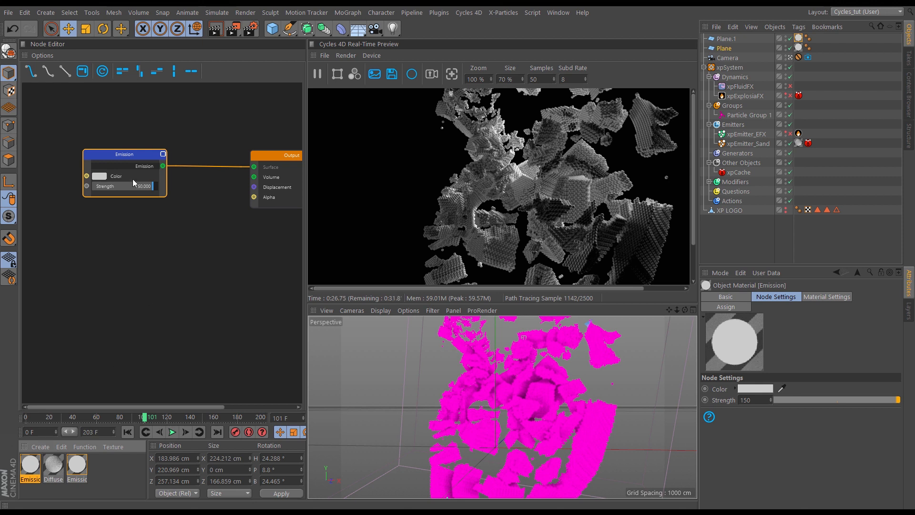
drag(130, 153, 58, 171)
click(80, 171)
click(104, 183)
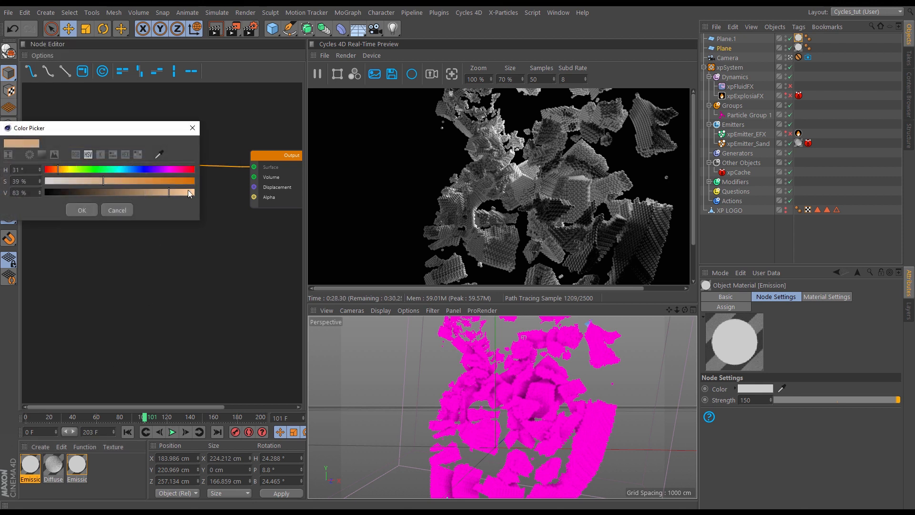
drag(188, 189, 194, 191)
drag(102, 181, 60, 171)
click(60, 170)
click(82, 210)
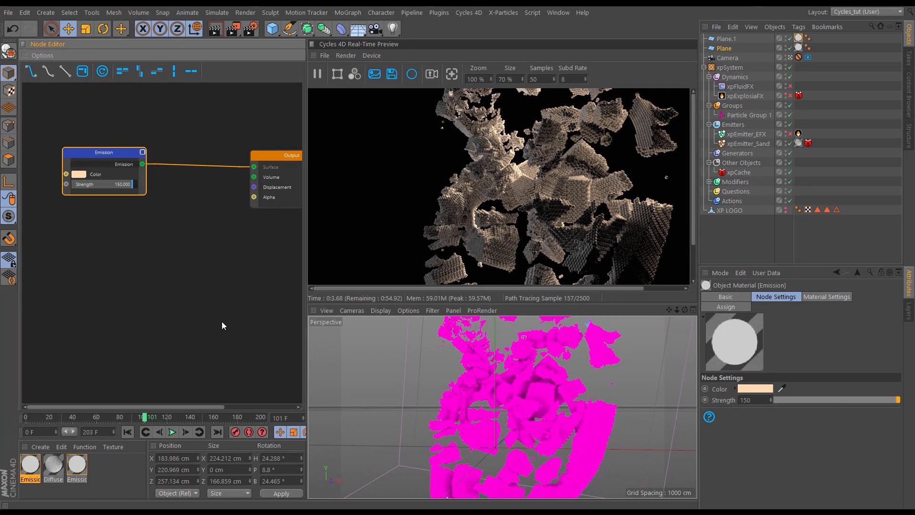
- Set the duplicate Emission material's colour to a pale cyan of about H 178°, S 28%, V 100%
click(76, 464)
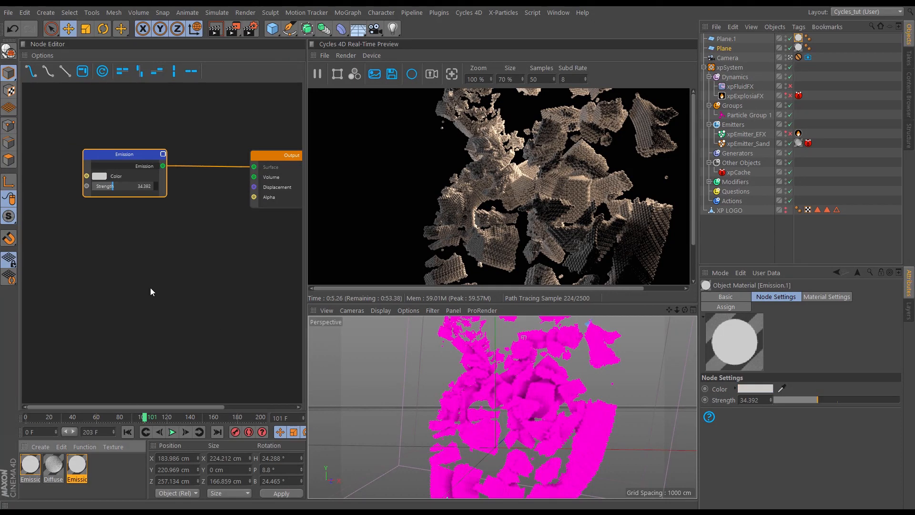
click(100, 177)
click(122, 174)
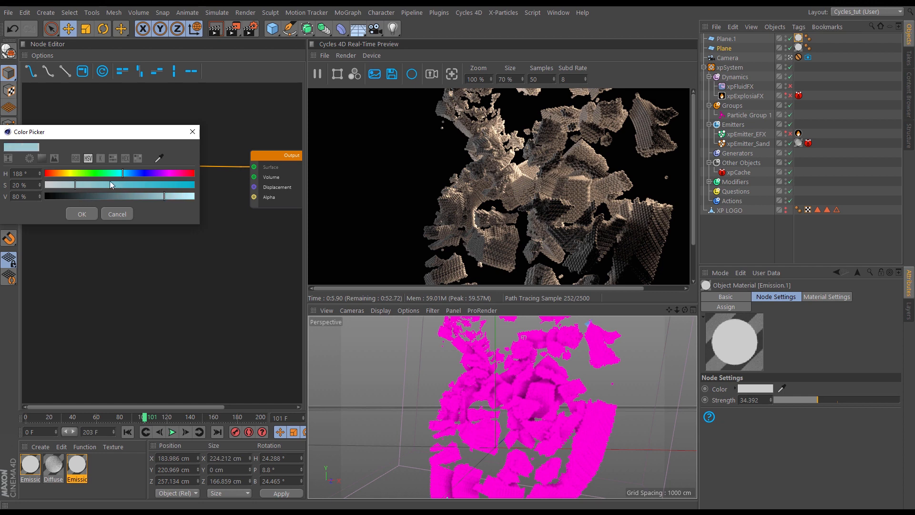
click(119, 173)
drag(159, 196, 194, 196)
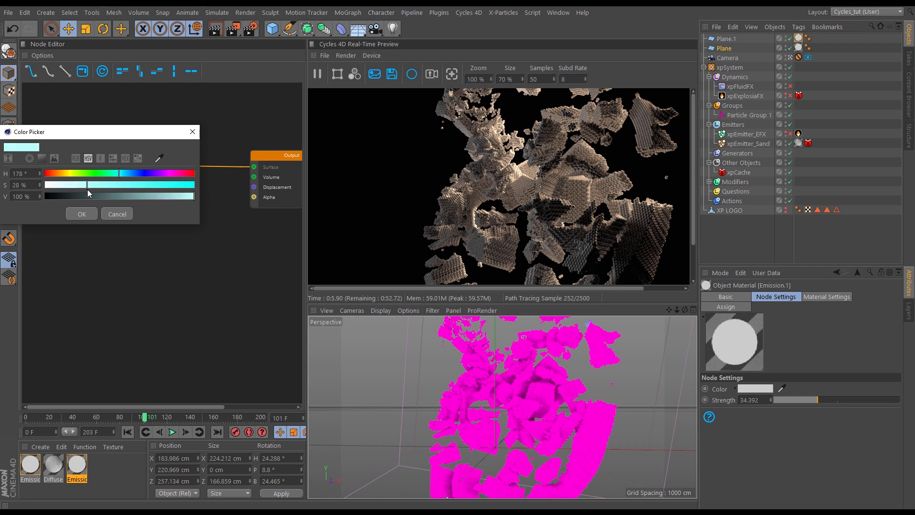
click(93, 216)
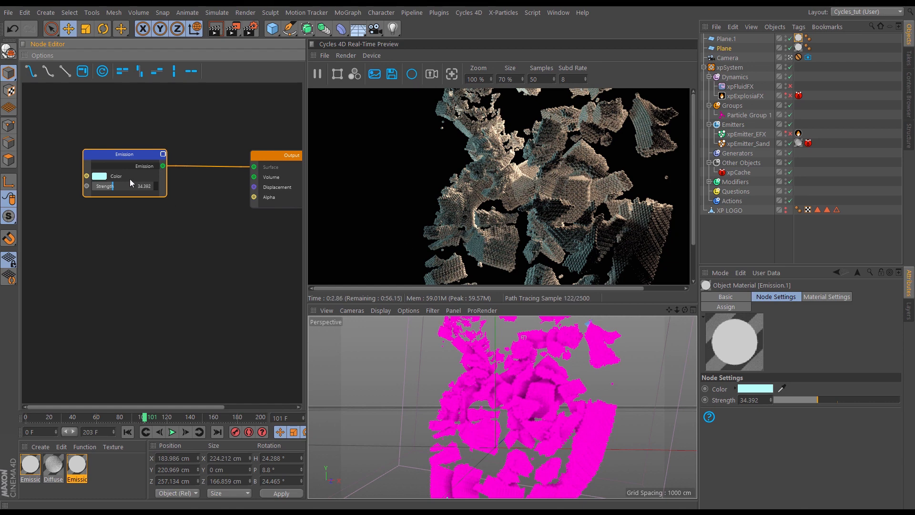
- Make the first plane's Emission colour a stronger orange with about 59% saturation at full brightness
click(31, 473)
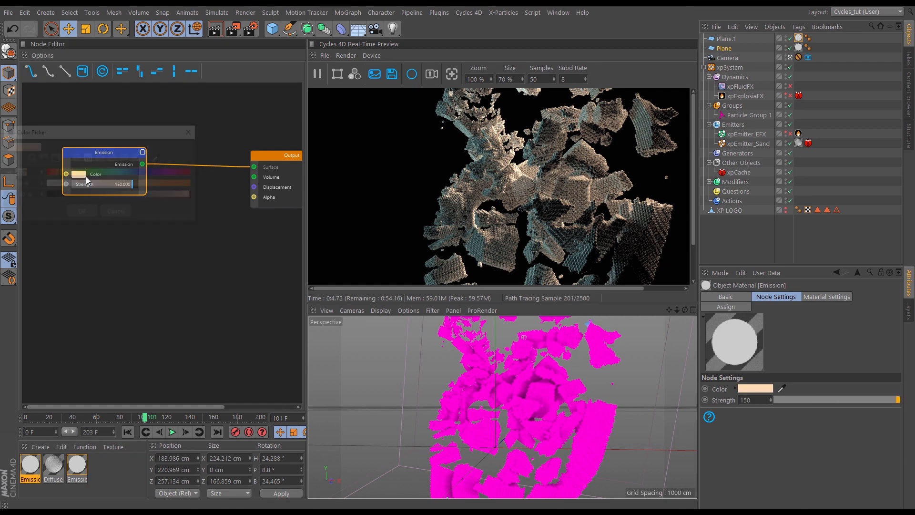
click(85, 177)
drag(115, 182, 134, 184)
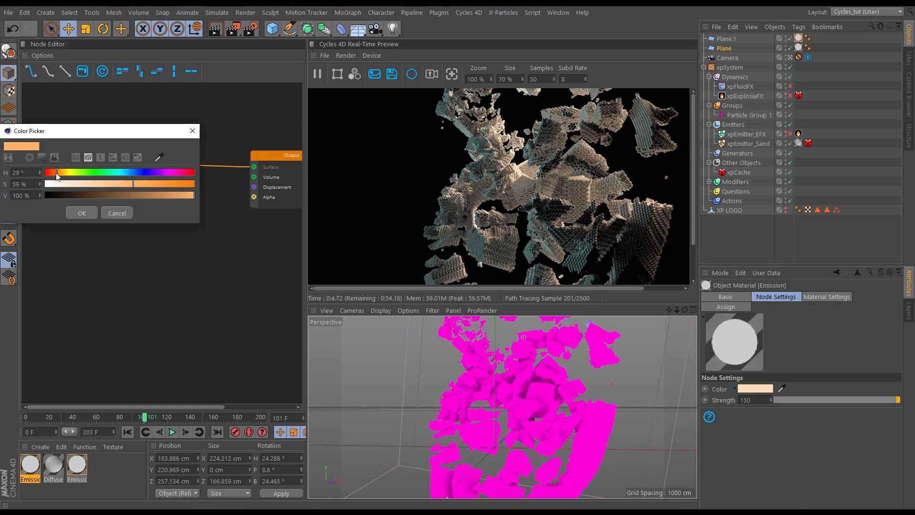
click(56, 173)
click(82, 213)
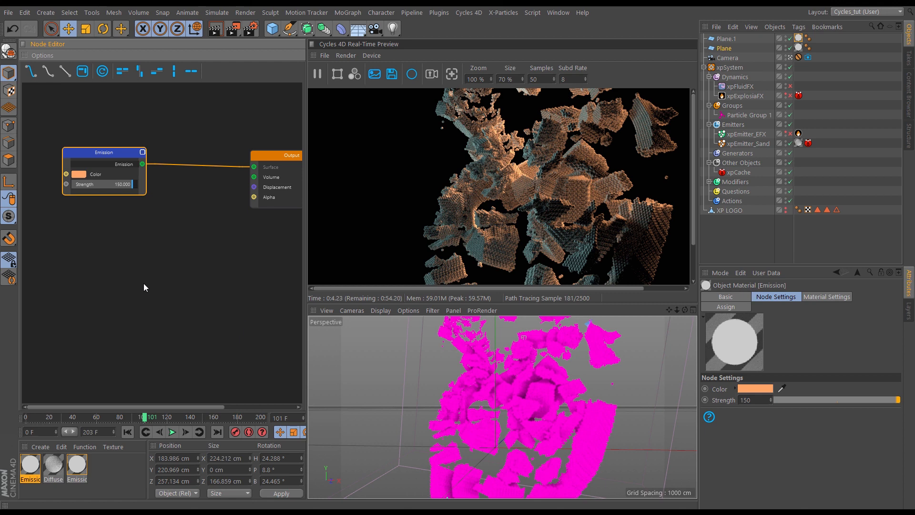
- Deepen the cyan colour of the second plane's Emission material and check the lighting at frames 88 and 111
click(76, 466)
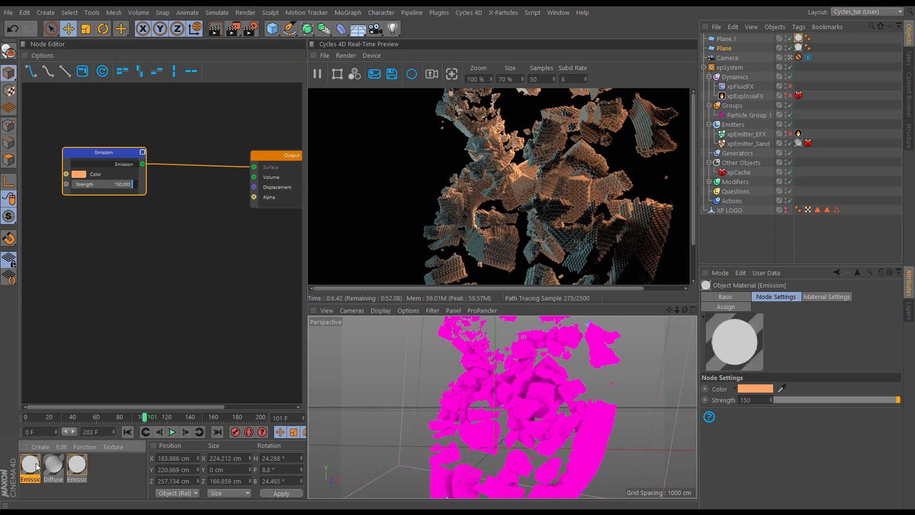
click(99, 176)
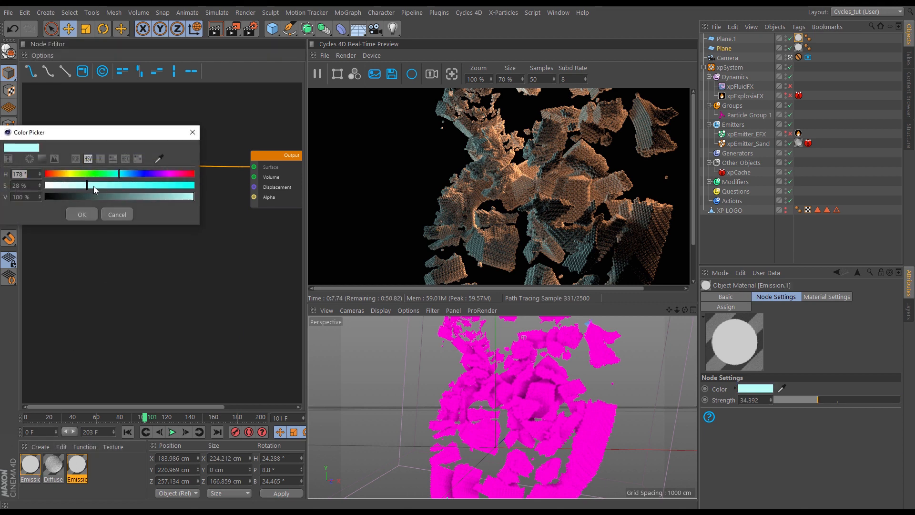
click(95, 215)
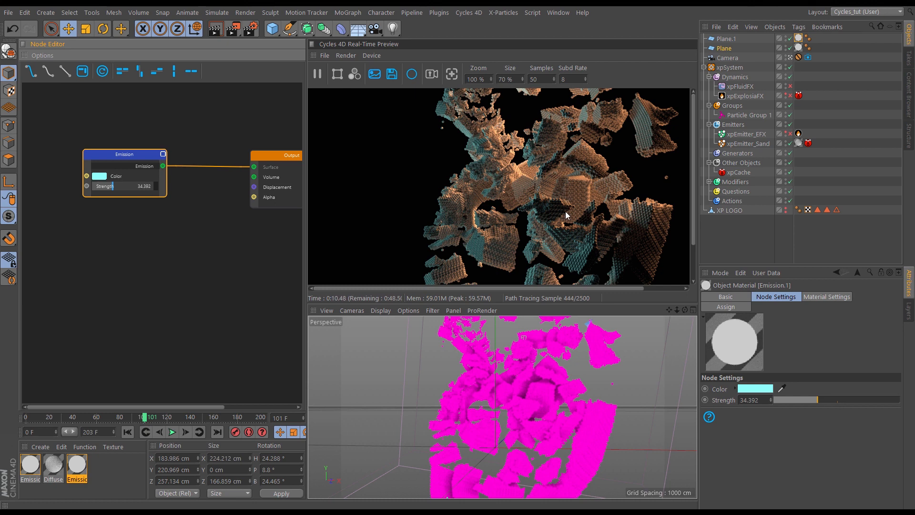
click(129, 416)
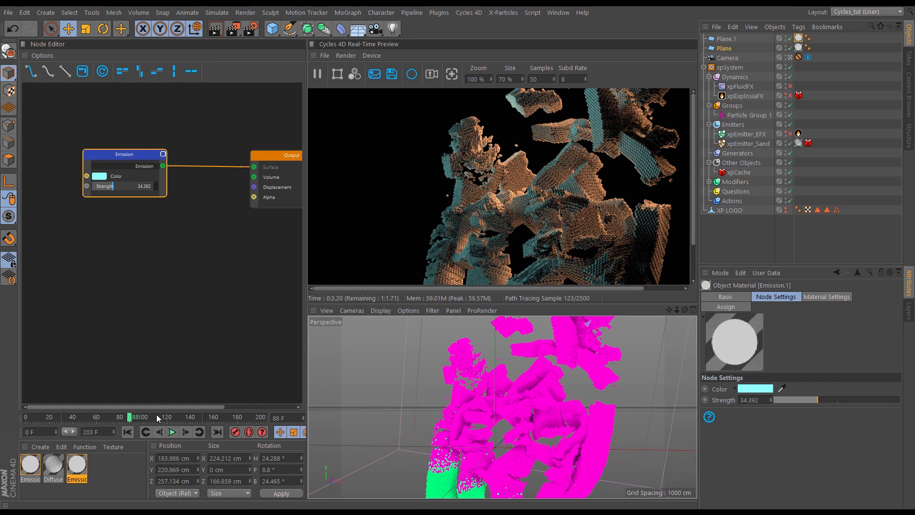
click(157, 416)
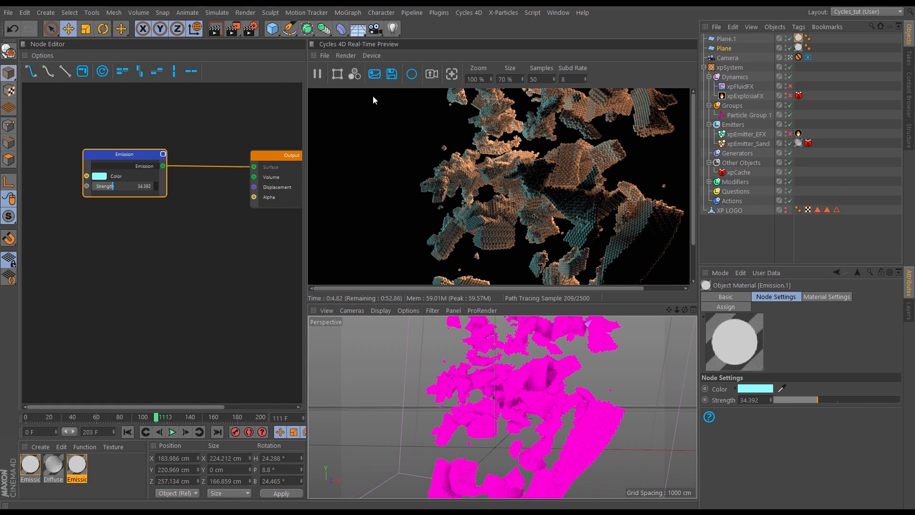
- Leave the camera view and move the first plane out to about X 444 cm
click(790, 58)
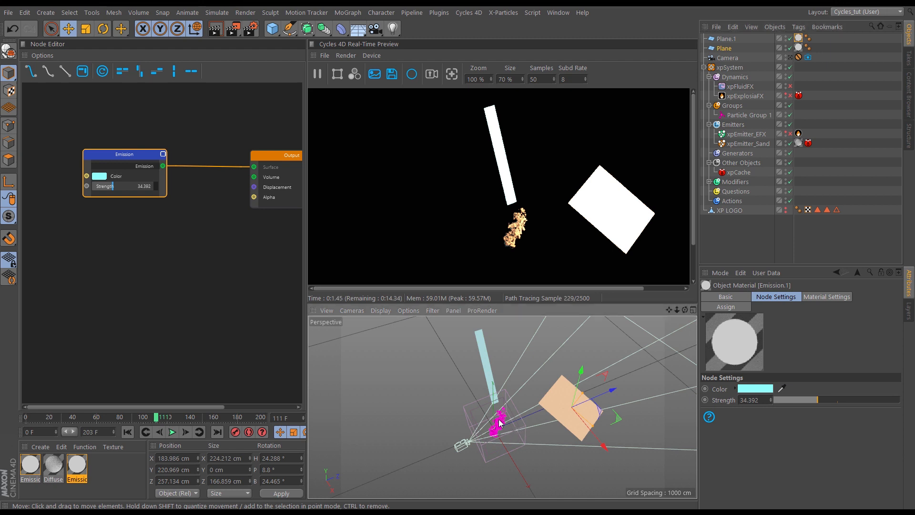
mouse_move(501, 420)
alt+mouse_down()
mouse_move(593, 405)
mouse_move(605, 378)
mouse_move(602, 405)
mouse_move(592, 374)
mouse_move(649, 367)
alt+mouse_up()
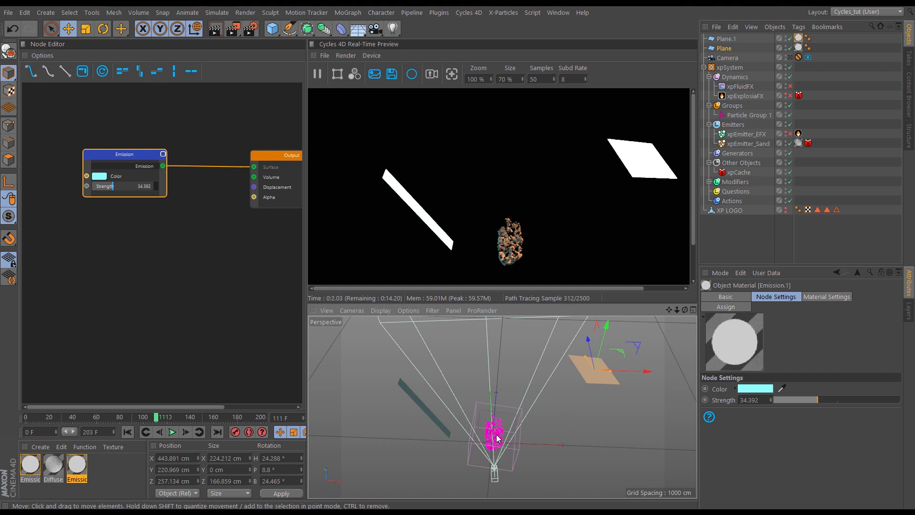
alt+drag(498, 441, 498, 474)
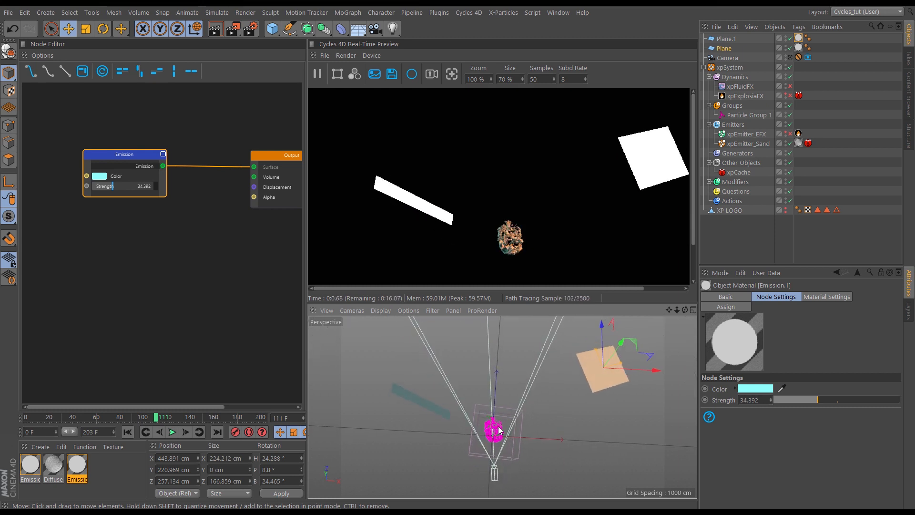
- Add a third plane and scale it down uniformly to about 127 cm square
click(272, 30)
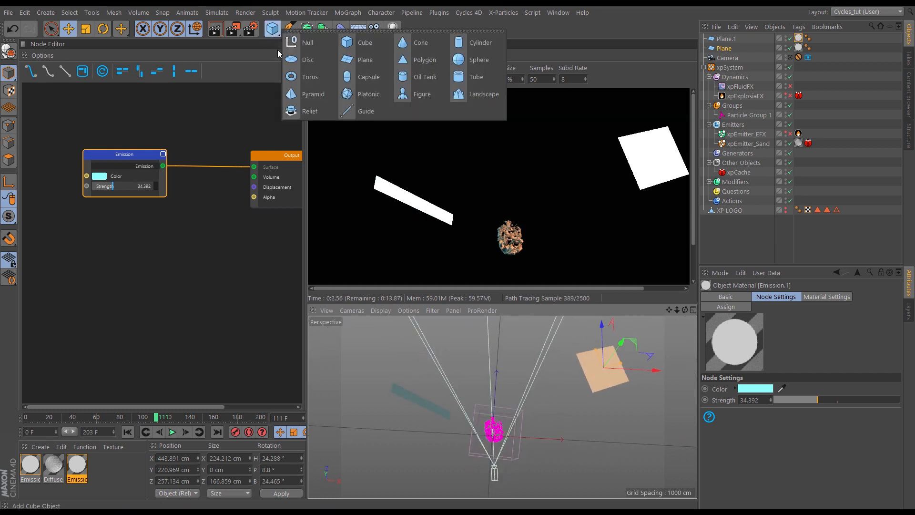
click(357, 61)
key(t)
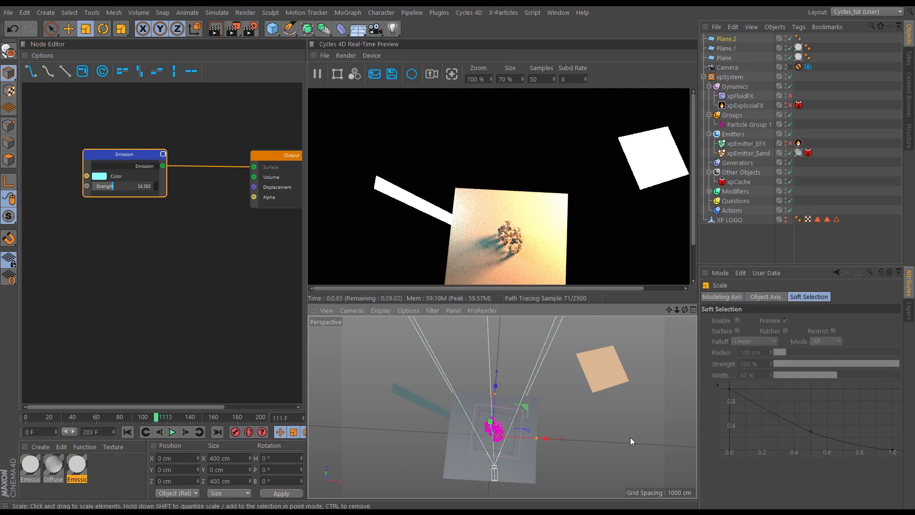
drag(631, 437, 378, 482)
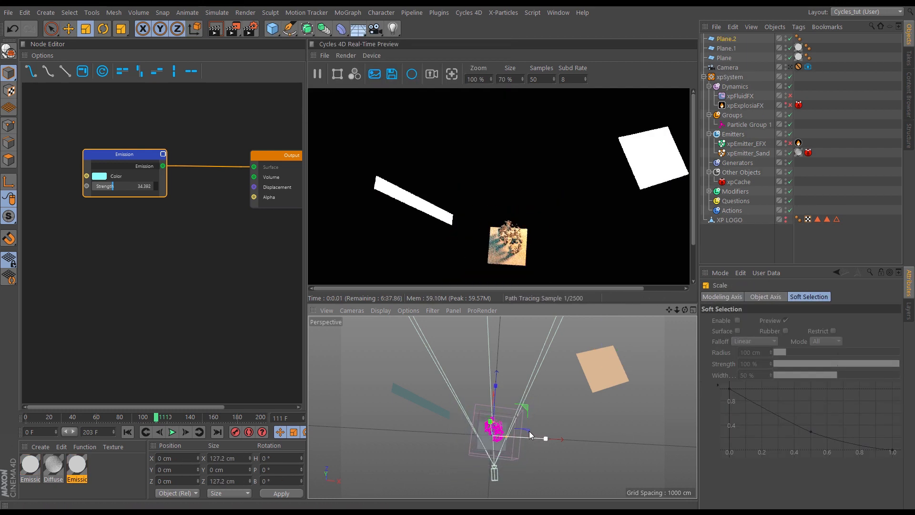
- Move the new plane above the particles to about X 77 cm, Y 225 cm and tilt it about 14.5° in bank
key(e)
drag(493, 394, 494, 362)
alt+drag(505, 449, 564, 389)
alt+drag(523, 422, 513, 345)
key(r)
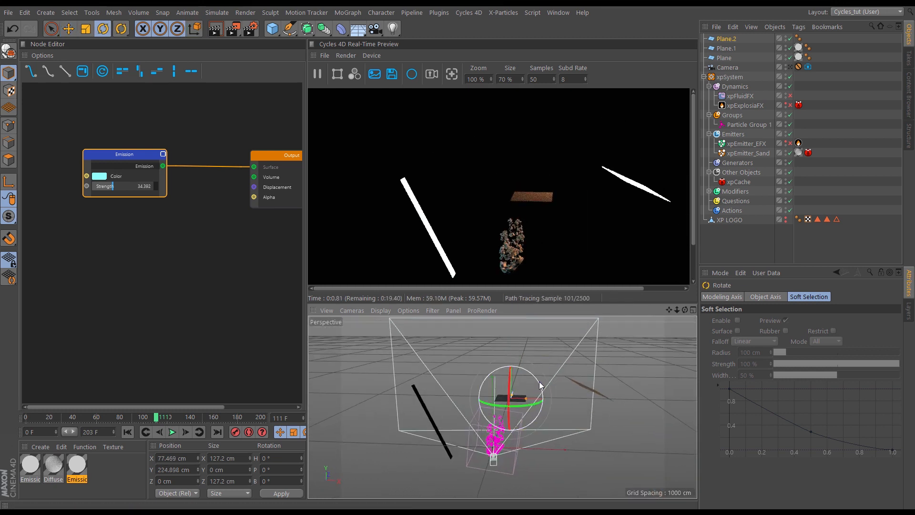
drag(544, 388, 533, 395)
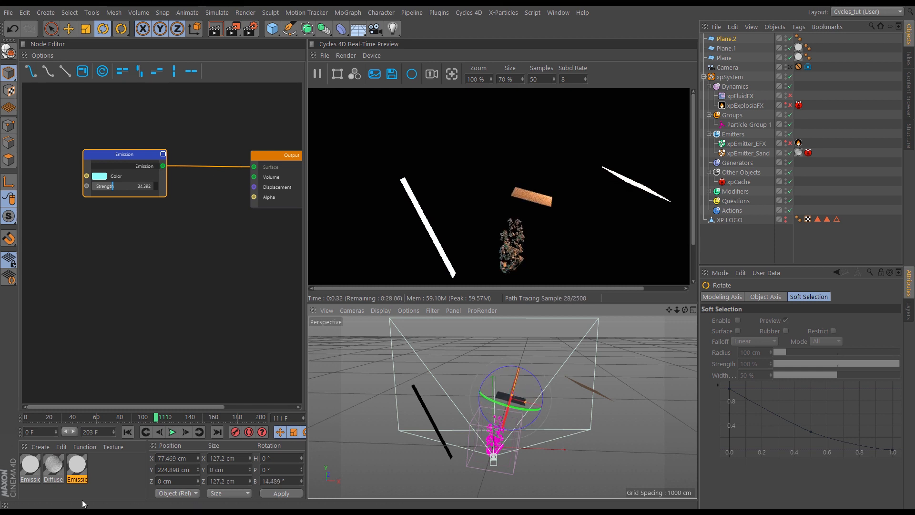
- Return to the camera view and apply the orange Emission material to the third plane
click(83, 485)
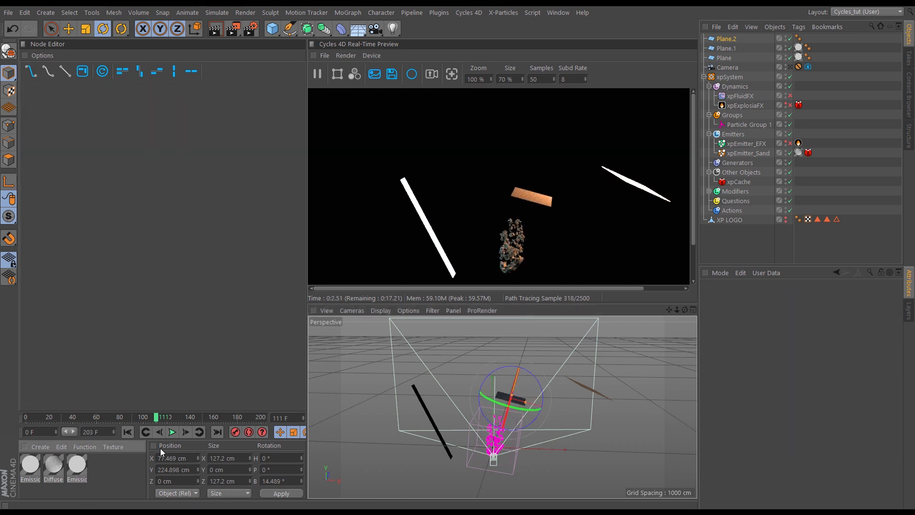
click(791, 67)
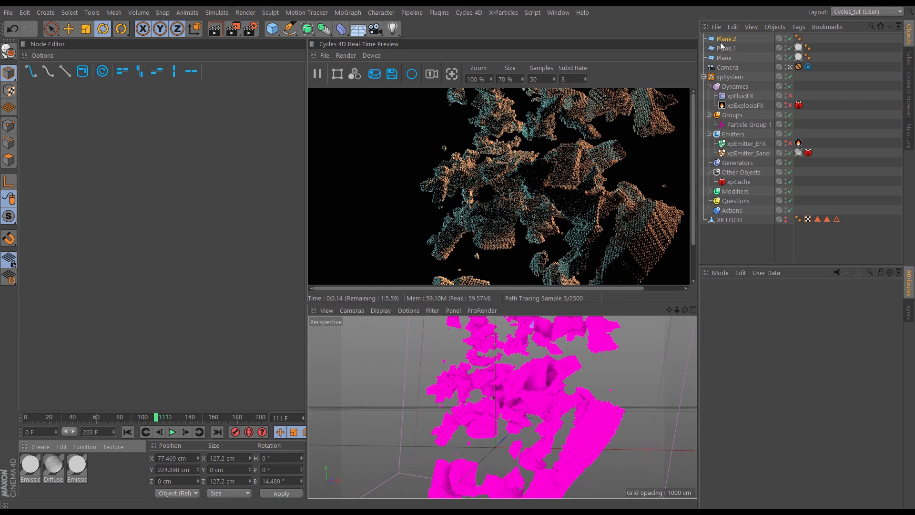
drag(722, 46, 725, 40)
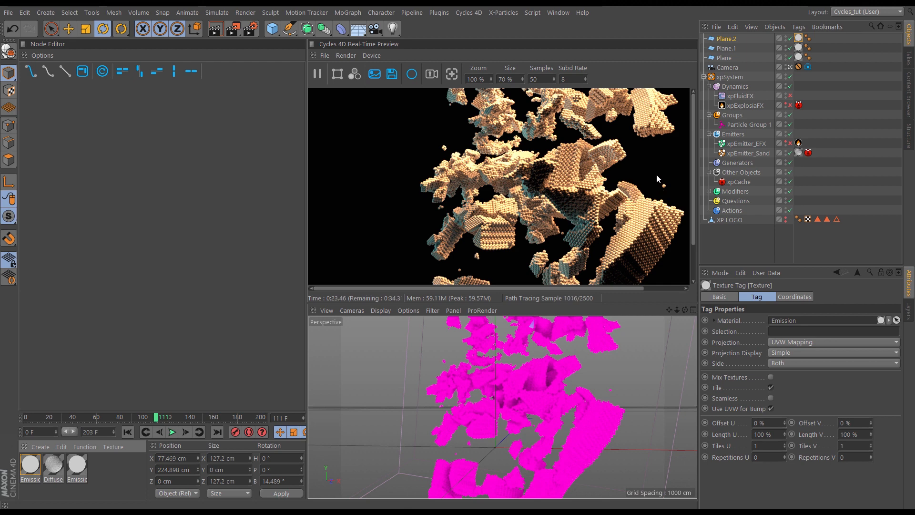
- Set the orange Emission material's strength to 120 and check the lighting at frame 114
click(31, 465)
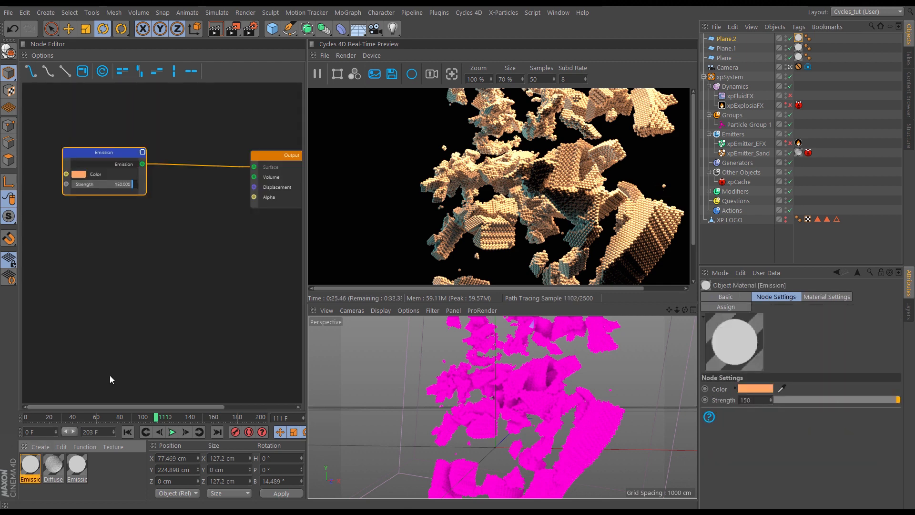
click(752, 399)
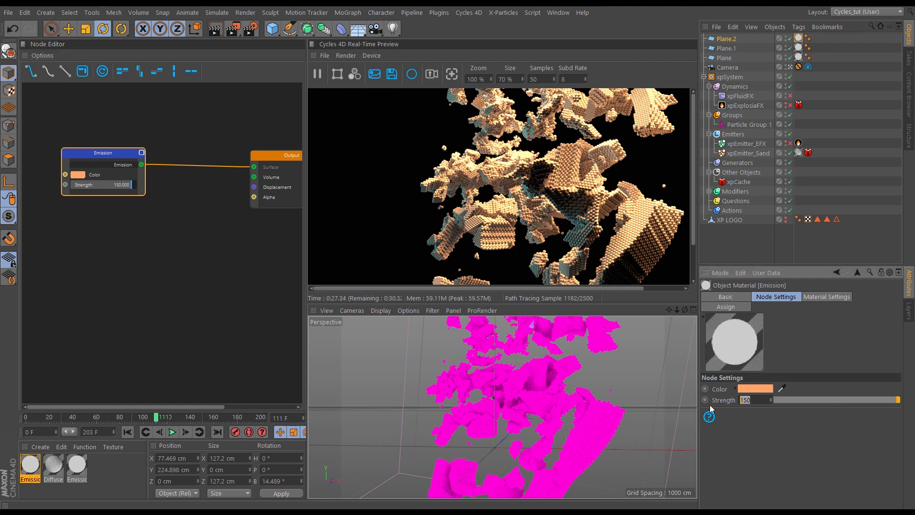
text(120)
key(Return)
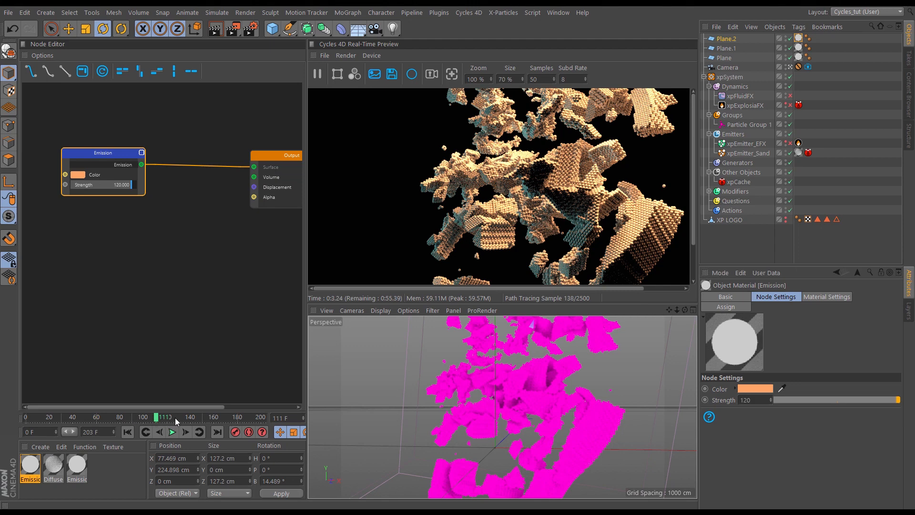
drag(175, 419, 171, 420)
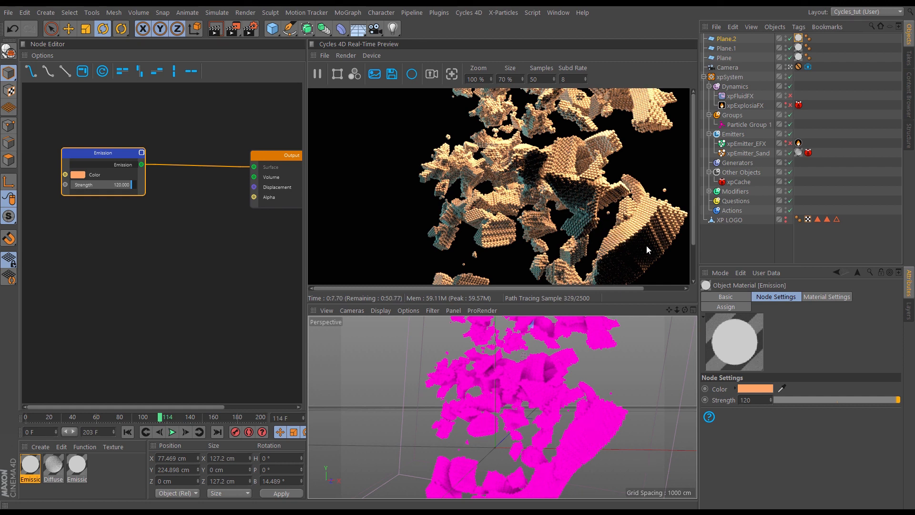
- Collapse the Dynamics, Groups and Other Objects branches and add a Cycles 4D Instance tag to xpEmitter_Sand
click(750, 154)
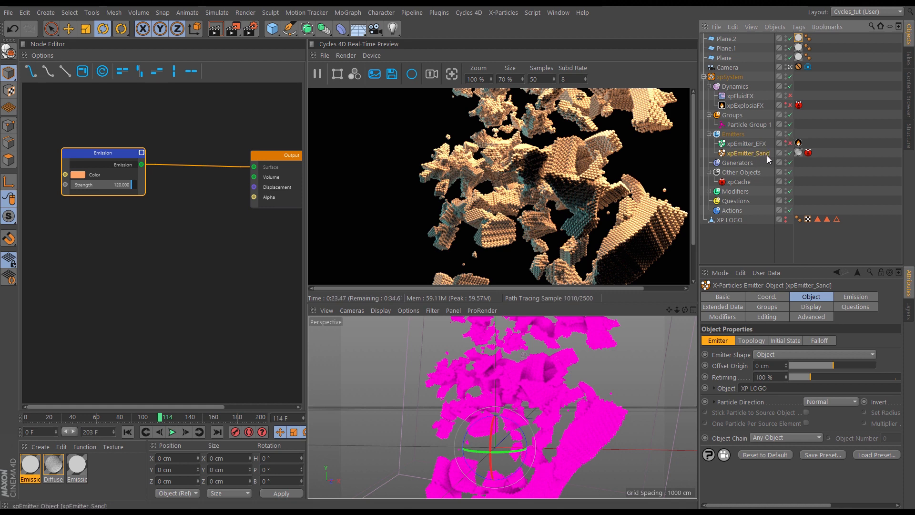
click(708, 86)
click(709, 96)
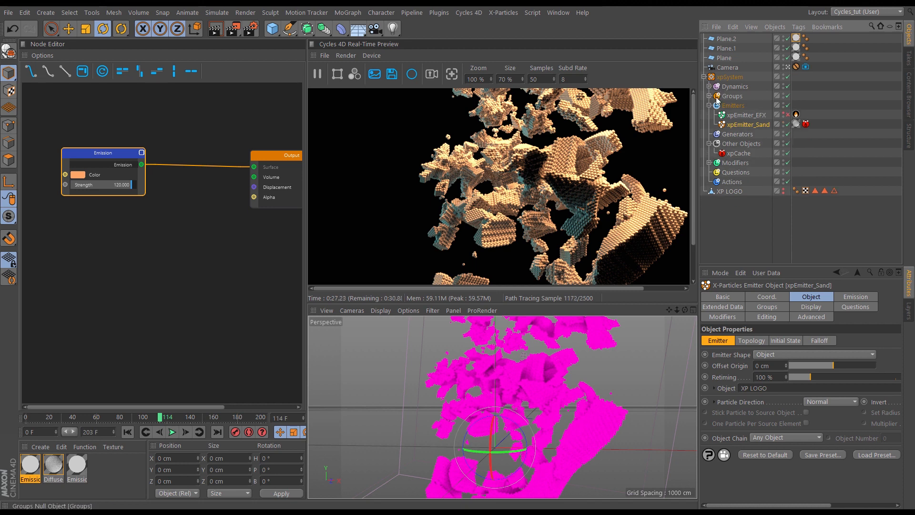
click(709, 144)
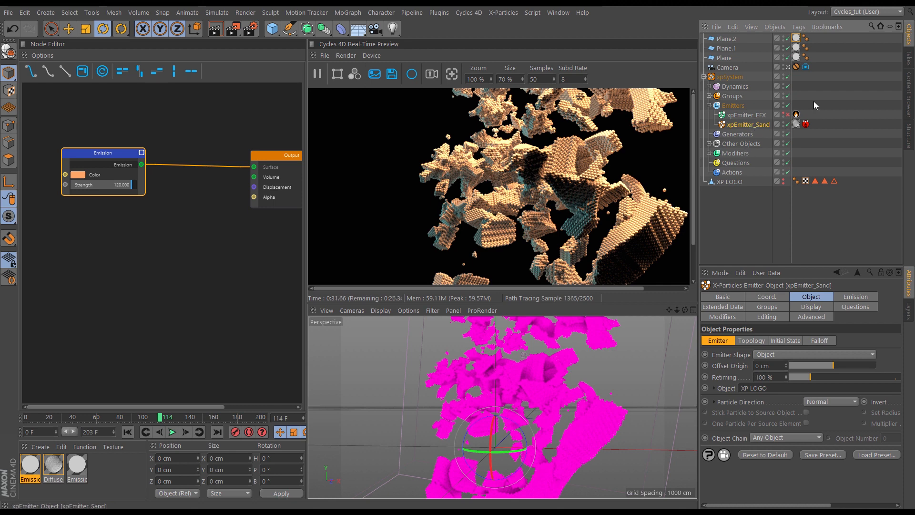
click(799, 27)
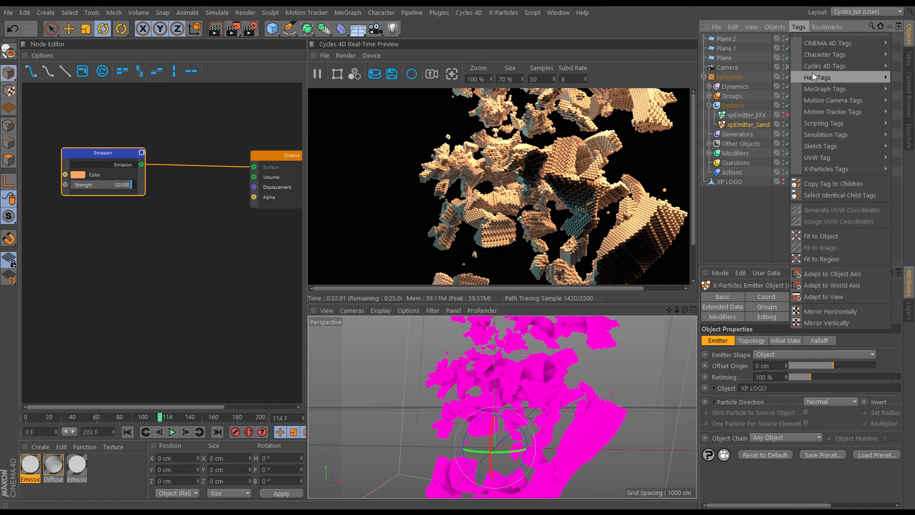
mouse_move(813, 67)
click(772, 100)
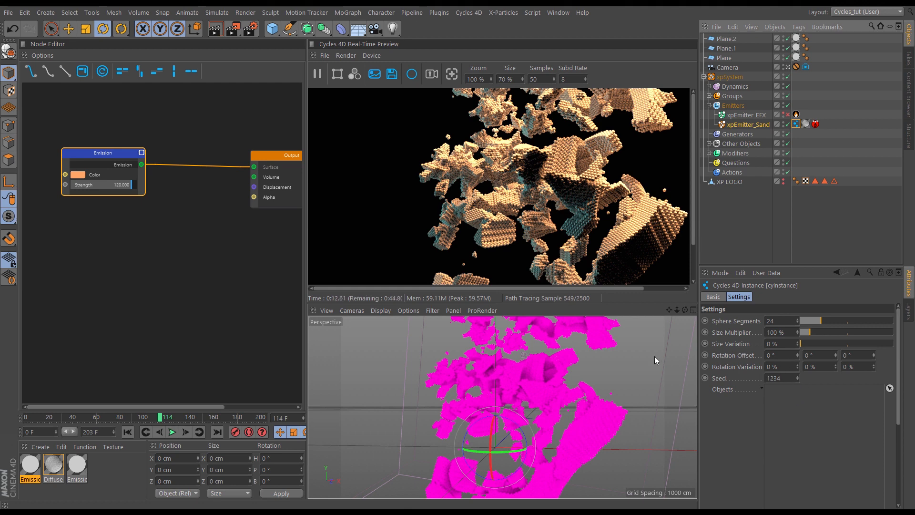
- Leave the camera view for a particle close-up and set the instance tag's Size Variation first to 30%, finally to 60%
click(788, 67)
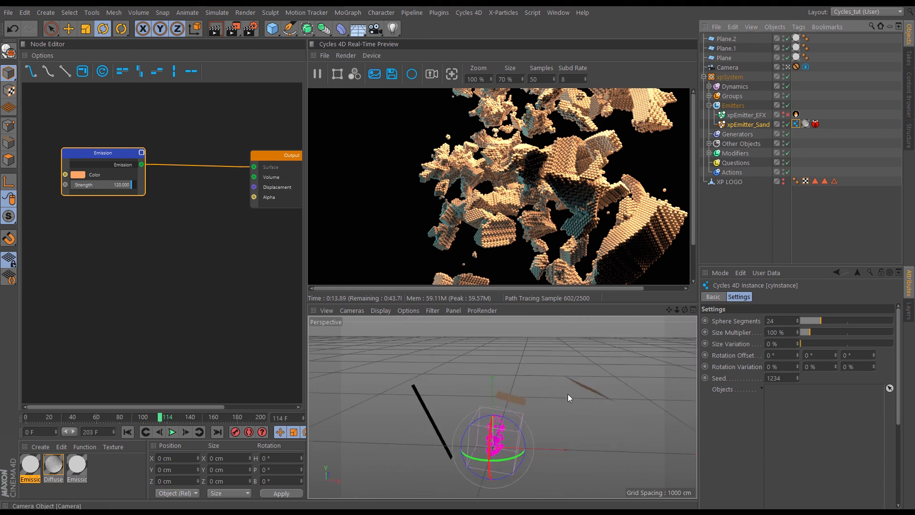
alt+right_drag(511, 422, 600, 411)
alt+middle_drag(525, 450, 527, 378)
alt+right_drag(528, 378, 631, 408)
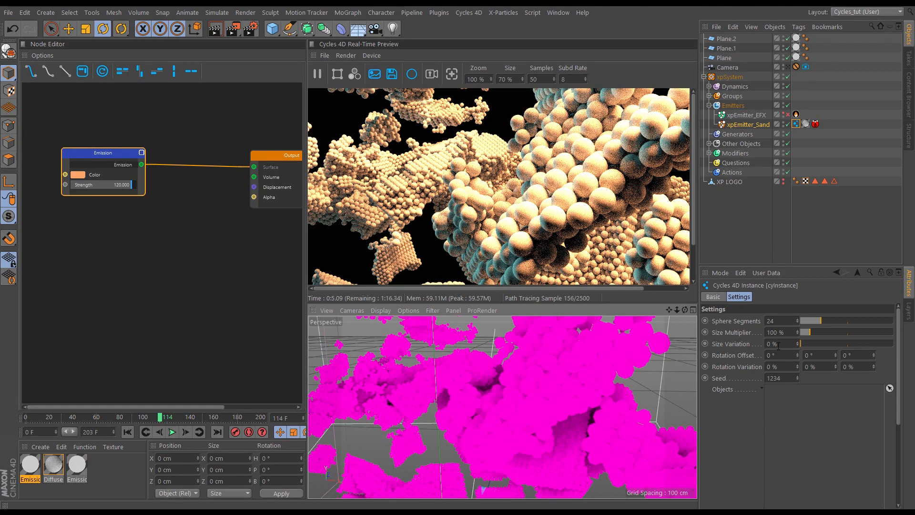
click(784, 345)
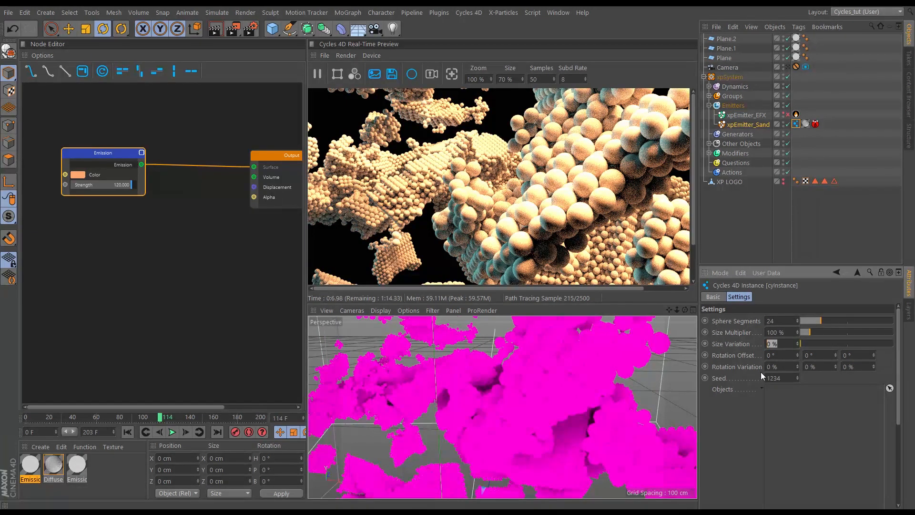
text(30)
key(Return)
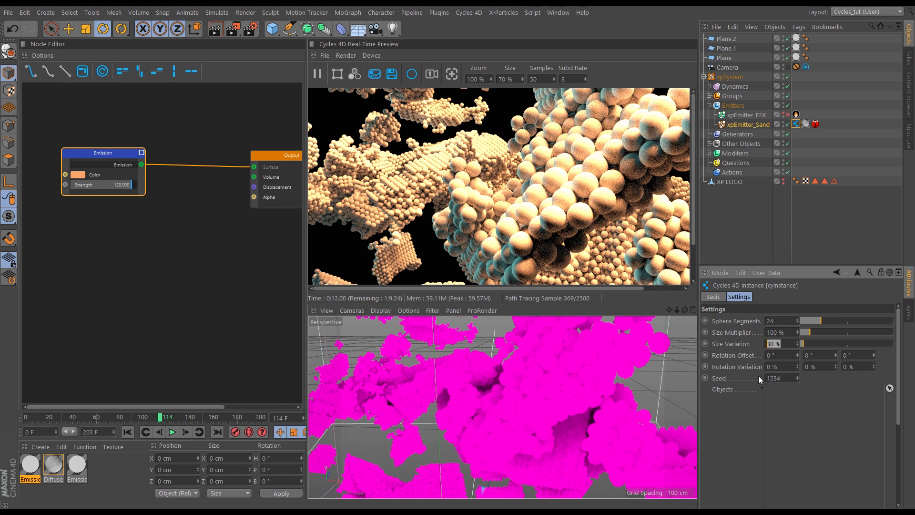
text(60)
key(Return)
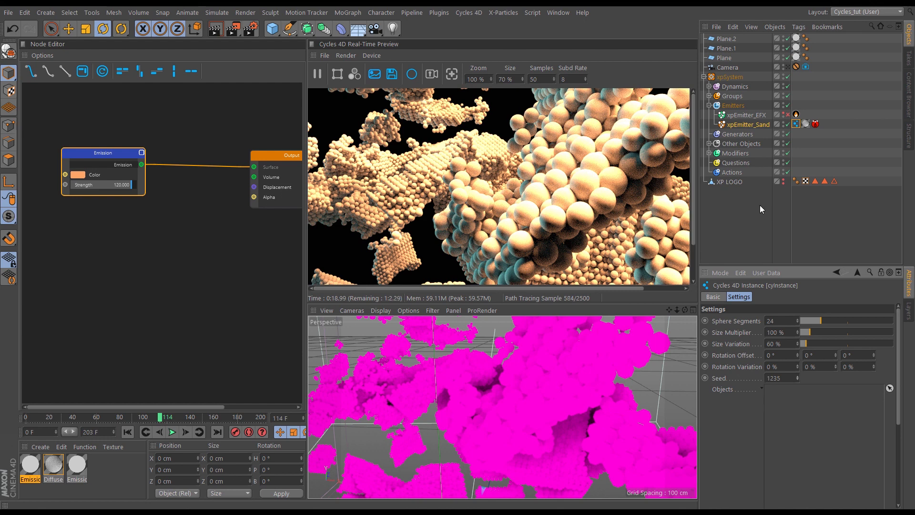
- Create a sphere with a 1 cm radius and add it to the Objects list of xpEmitter_Sand's Cycles 4D Instance tag
drag(272, 29, 482, 68)
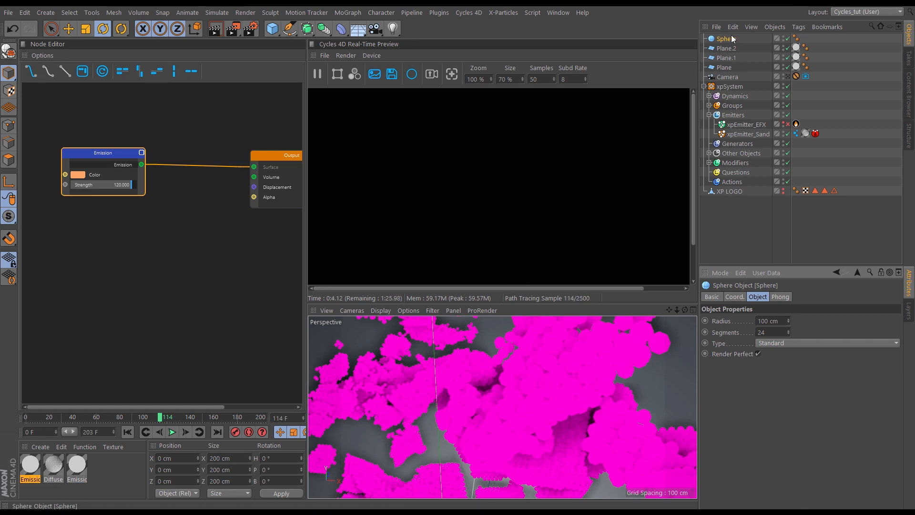
drag(786, 321, 733, 320)
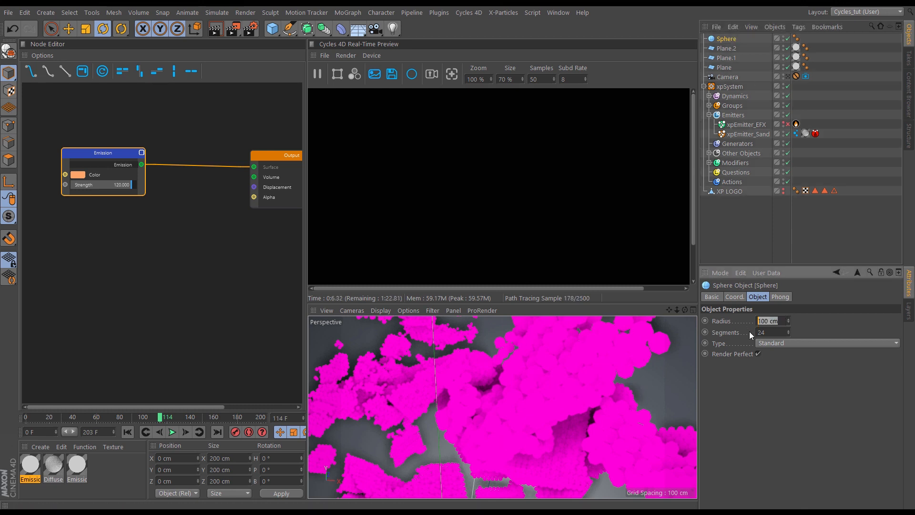
text(1)
key(Return)
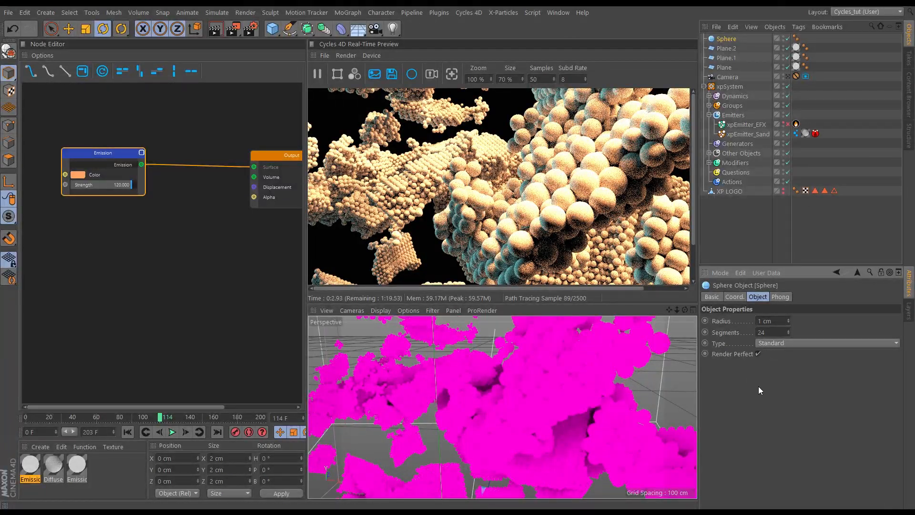
click(796, 133)
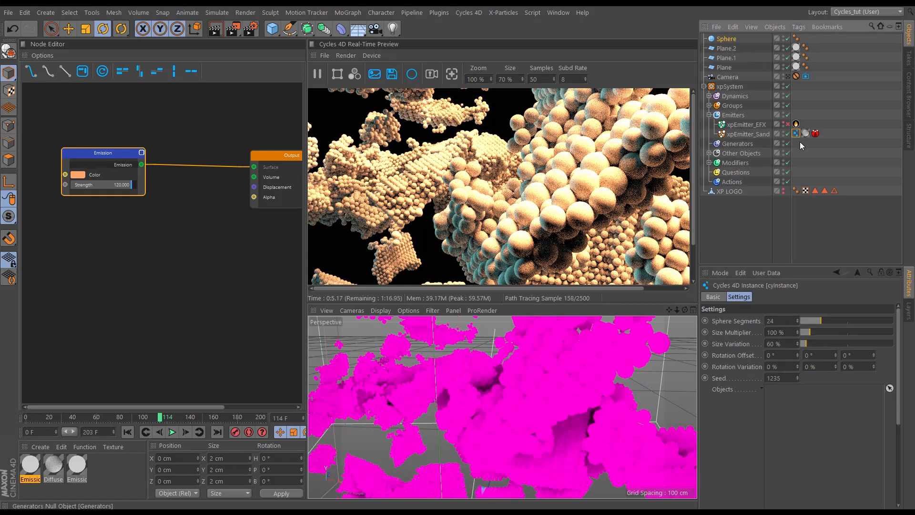
drag(726, 41, 796, 416)
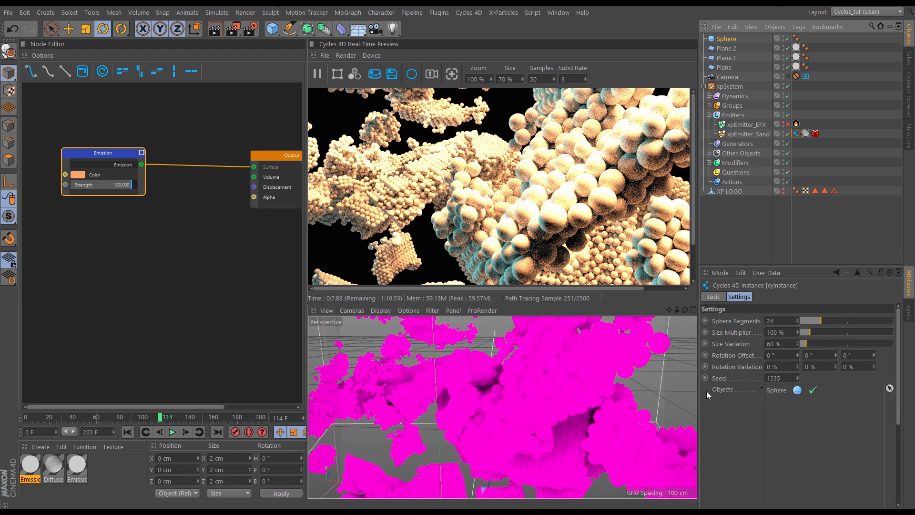
- Create a Cycles 4D Principled BSDF material and position its shader node so the parameters are readable
click(41, 448)
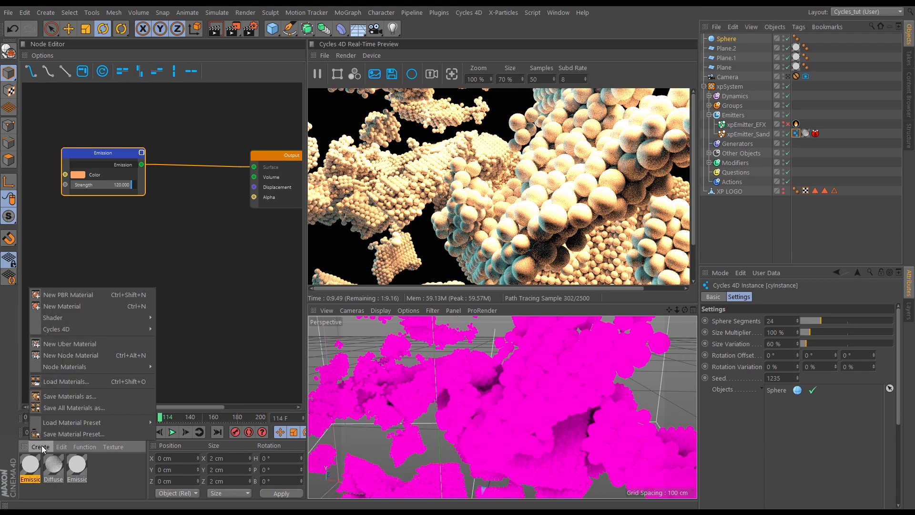
mouse_move(148, 321)
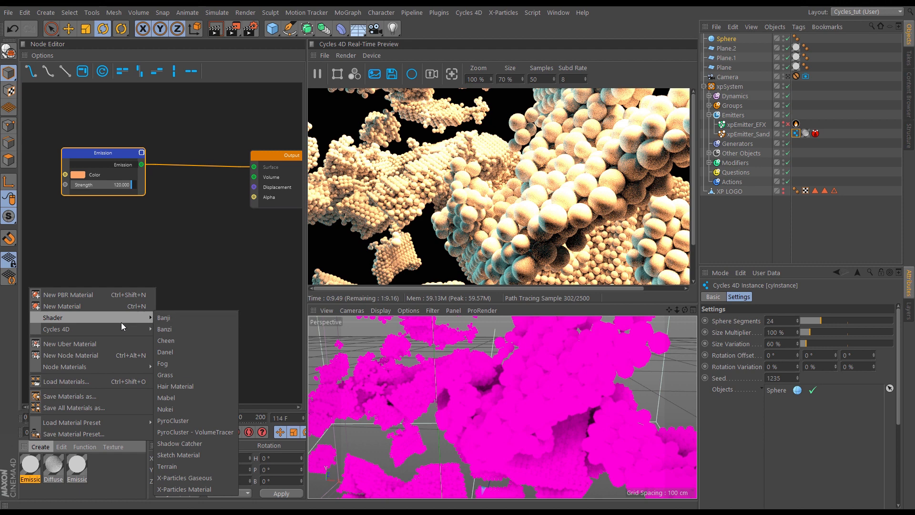
mouse_move(119, 329)
mouse_move(213, 367)
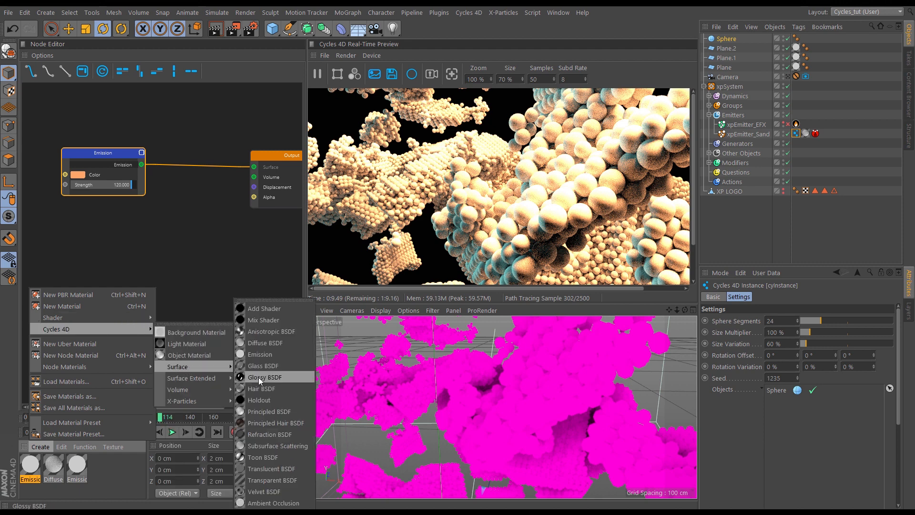
click(268, 411)
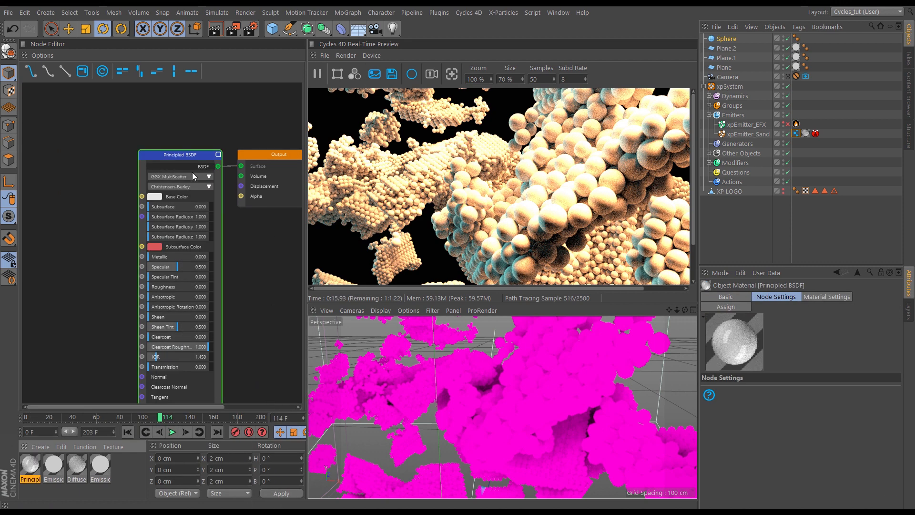
drag(185, 154, 166, 125)
scroll(186, 267, up, 5)
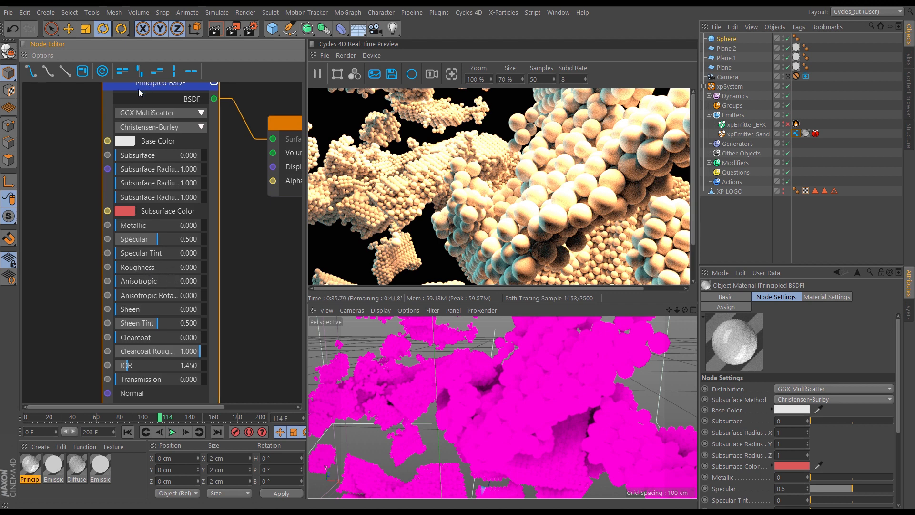
drag(138, 88, 121, 97)
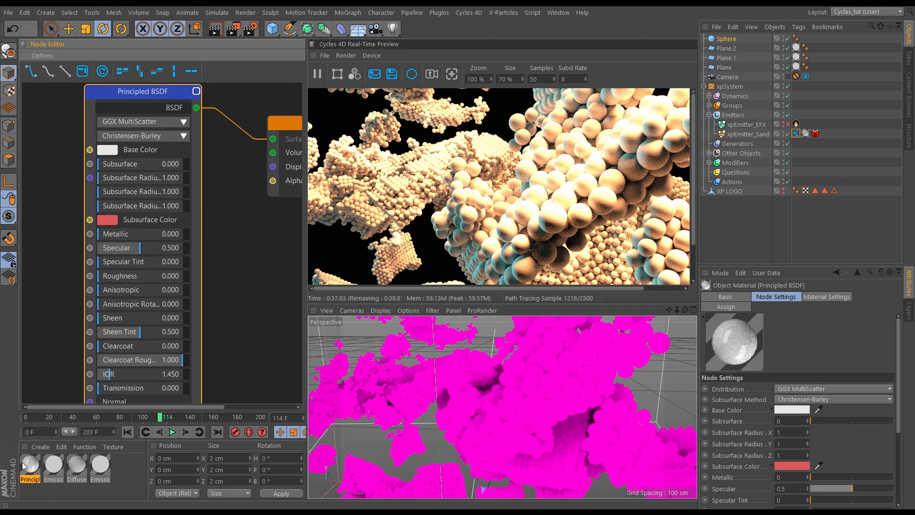
- Apply the Principled BSDF material to the sphere and raise its Specular to 1
drag(27, 463, 730, 39)
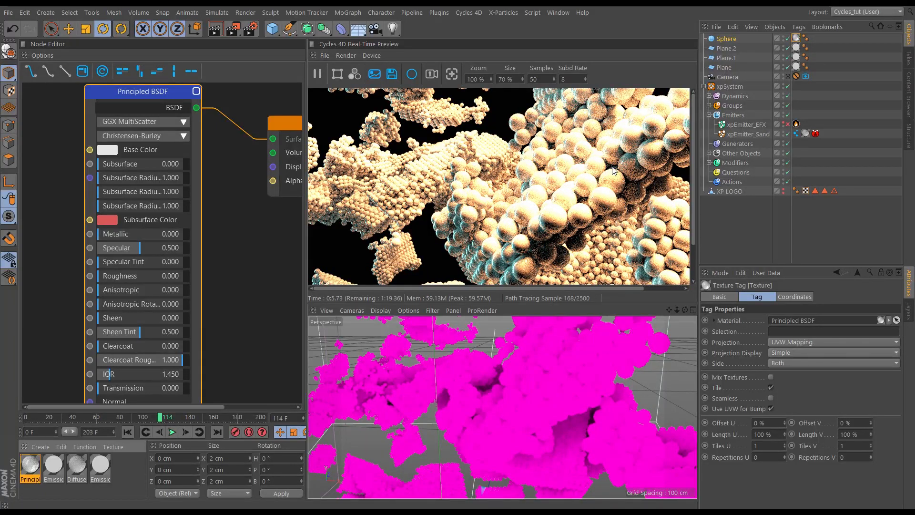
drag(168, 251, 186, 252)
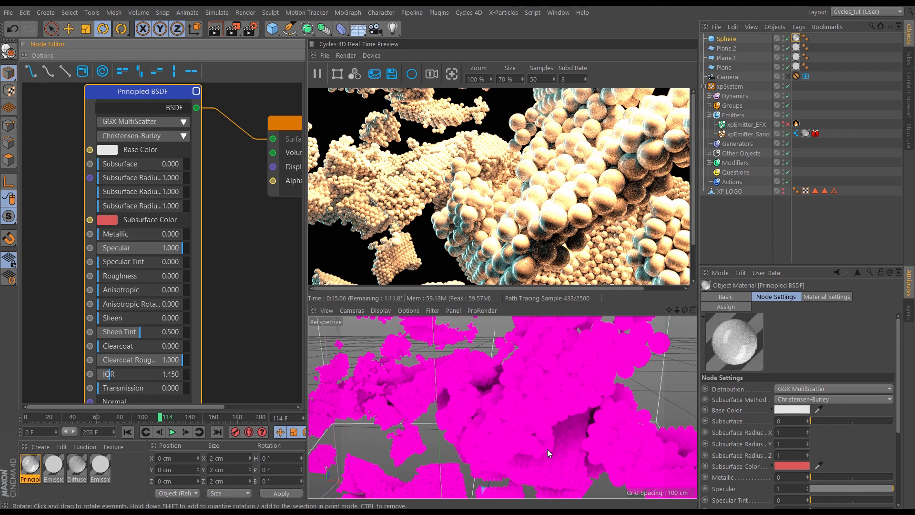
- Inspect the shaded spheres up close, return to the camera view and set the sphere's Segments to 10
alt+drag(510, 439, 545, 433)
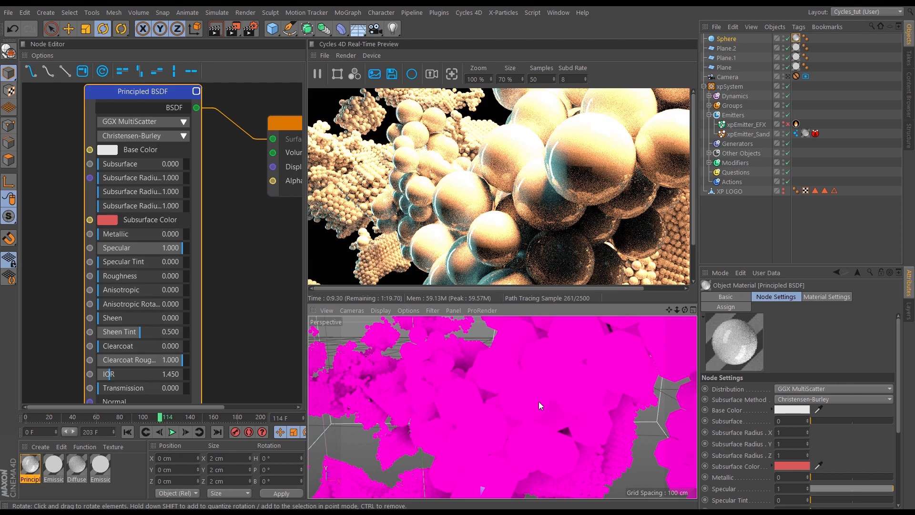
alt+drag(538, 401, 673, 352)
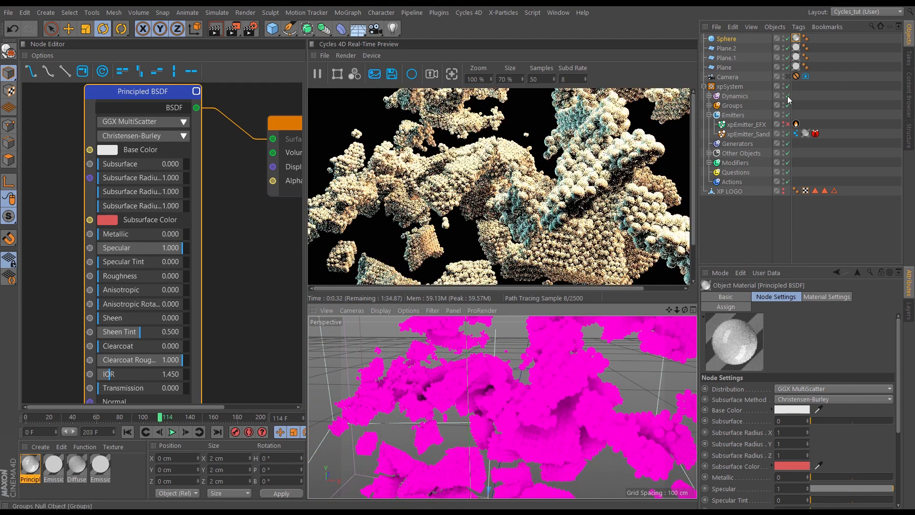
click(788, 77)
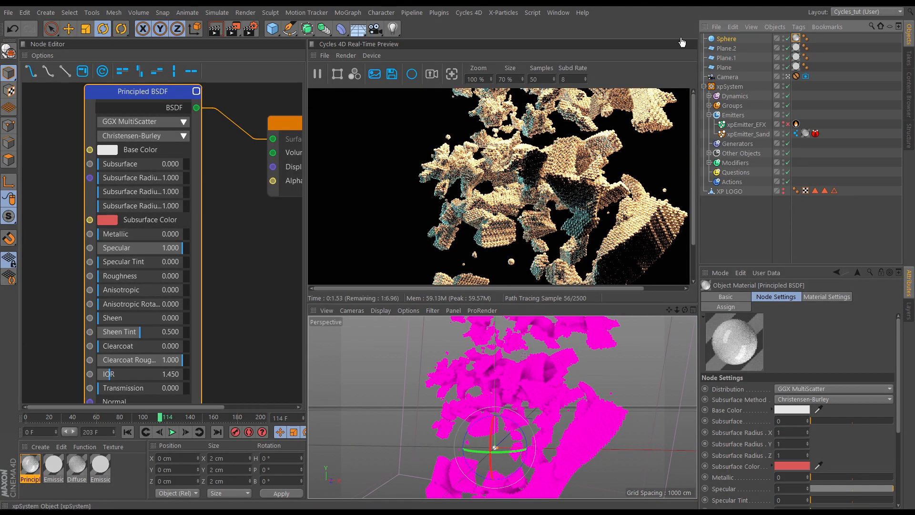
click(726, 38)
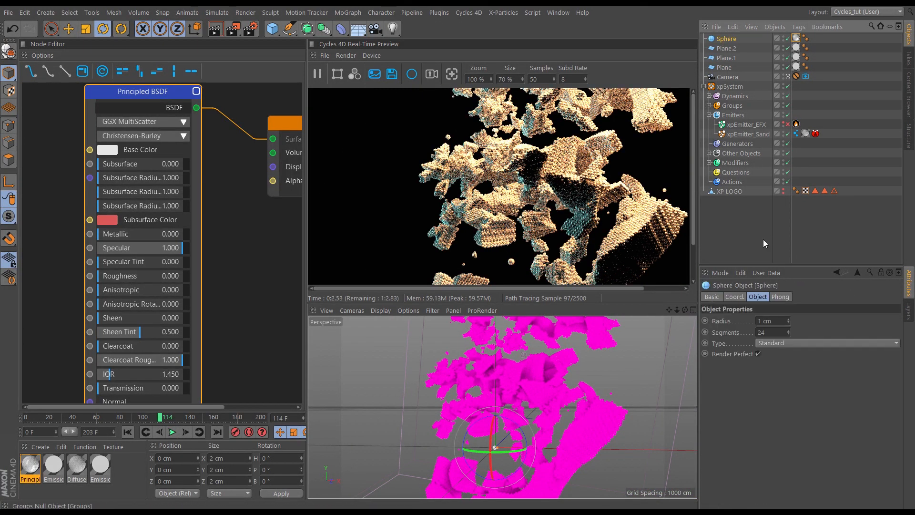
click(773, 333)
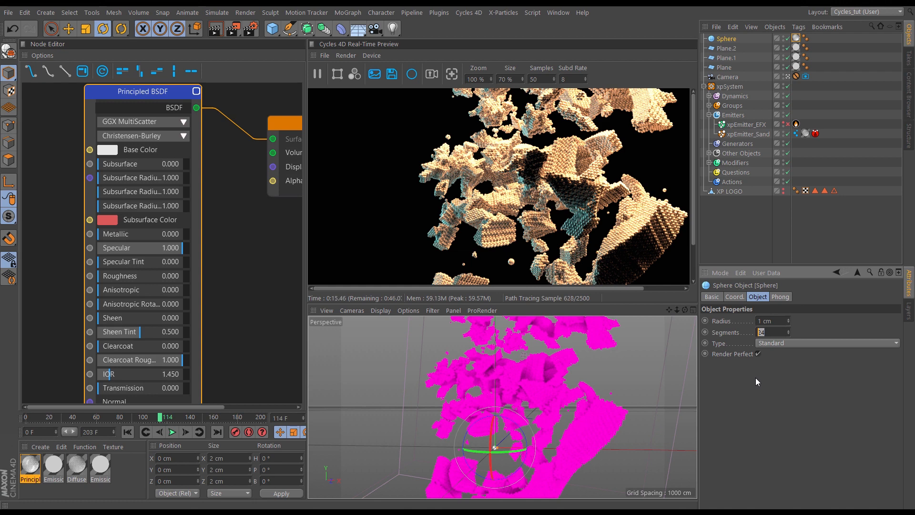
text(10)
key(Return)
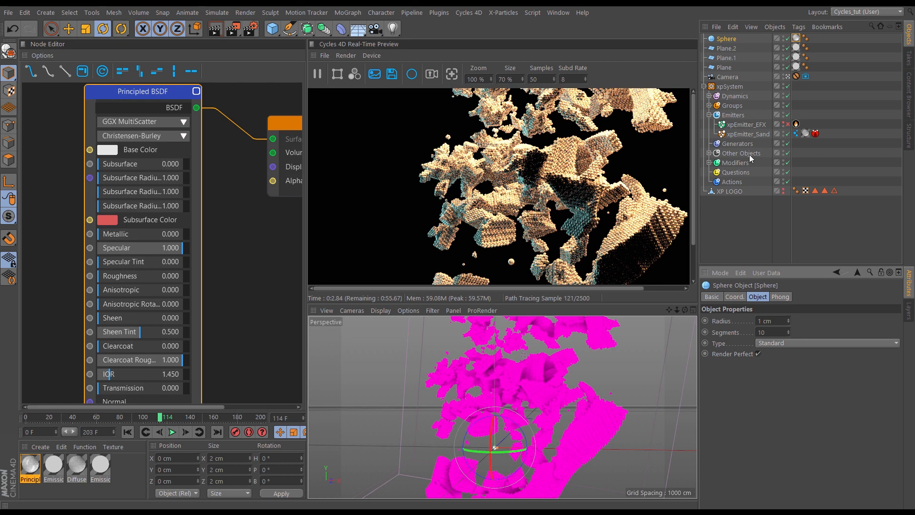
- Duplicate the 1 cm instance sphere and remove the material tag from the copy
drag(167, 97, 122, 91)
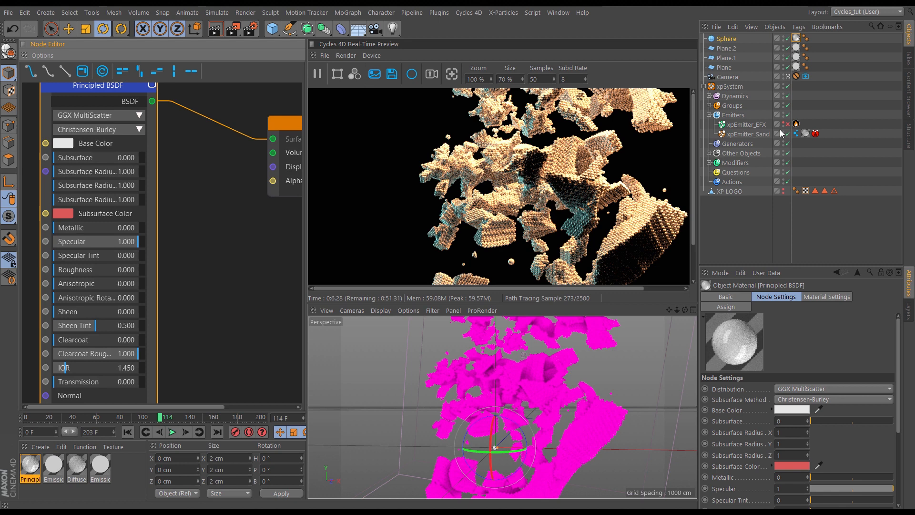
click(729, 40)
ctrl+drag(729, 41, 730, 44)
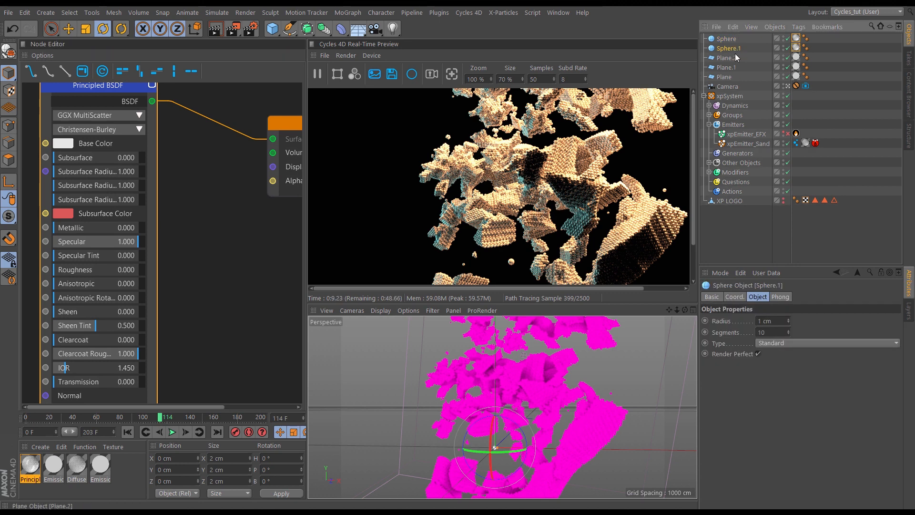
click(797, 48)
key(Delete)
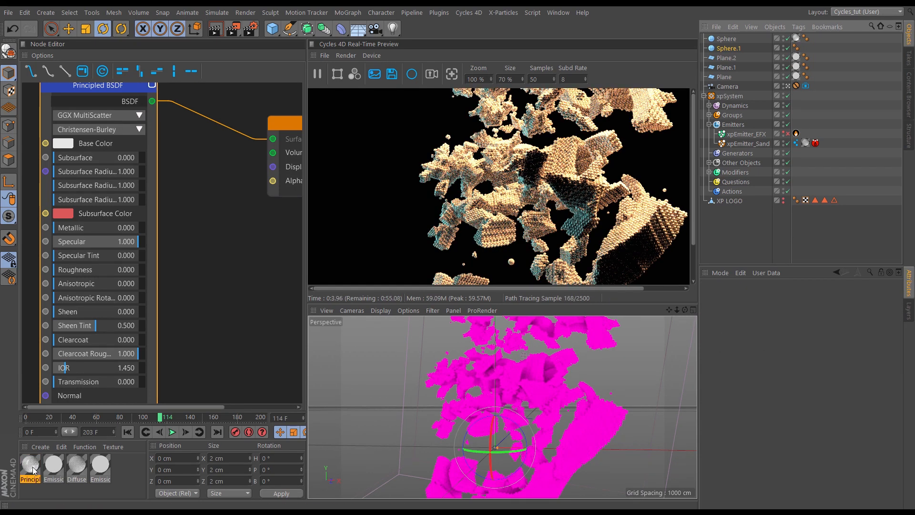
- Duplicate the Principled BSDF material and set the copy's Base Color to black
ctrl+drag(34, 471, 125, 472)
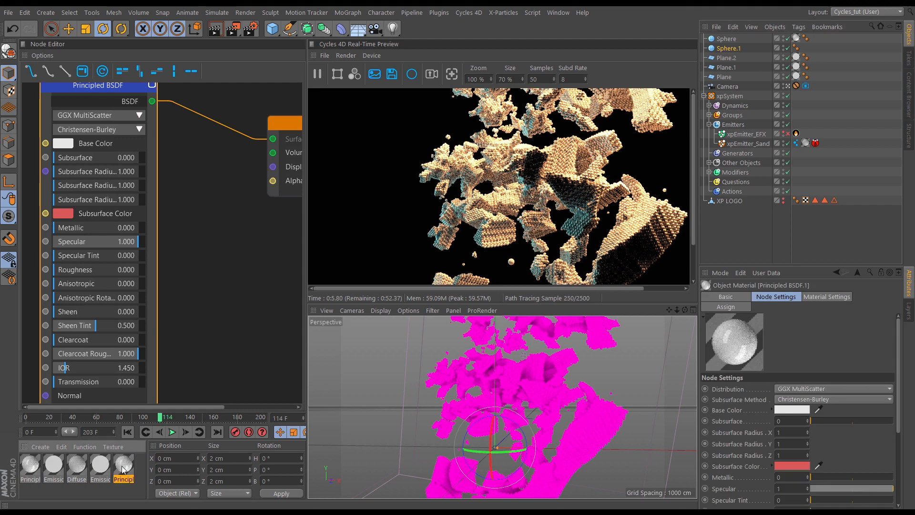
click(63, 143)
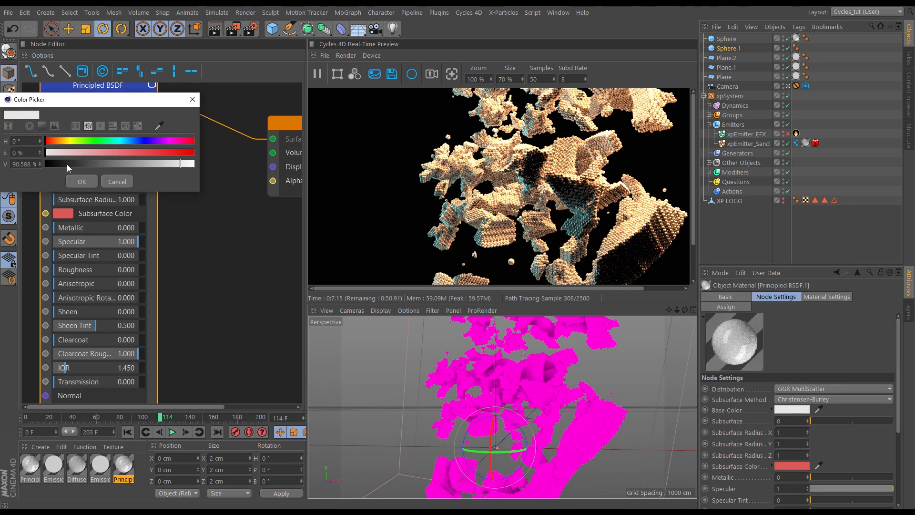
drag(67, 164, 45, 164)
click(73, 181)
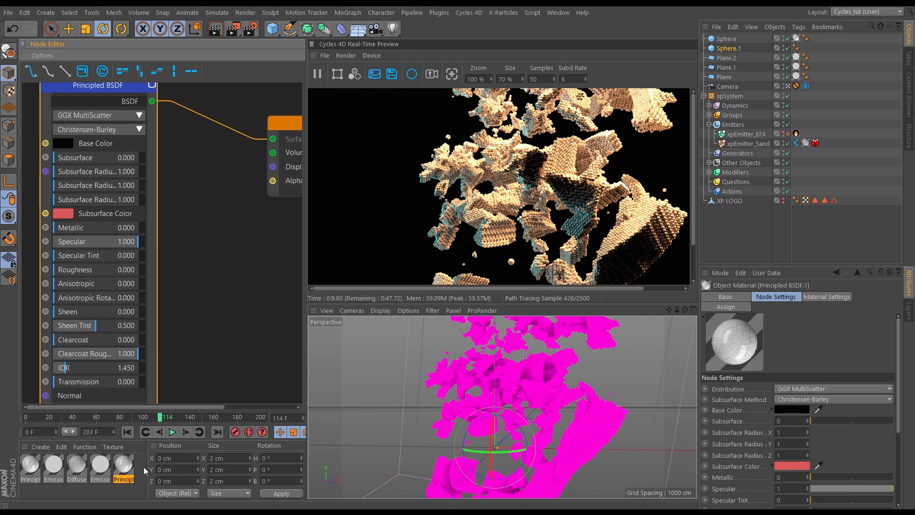
- Apply the black material to Sphere.1 and add that sphere to the Objects list of xpEmitter_Sand's Cycles 4D Instance tag
click(123, 470)
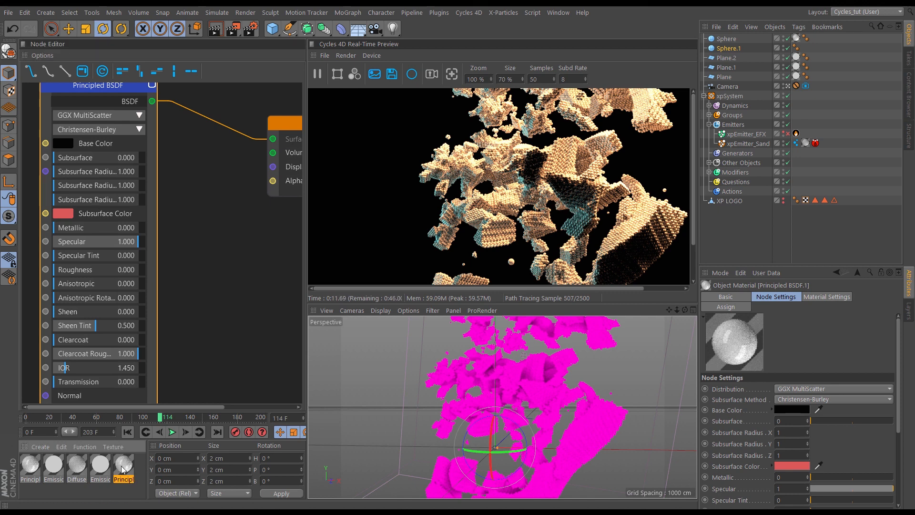
drag(123, 469, 732, 51)
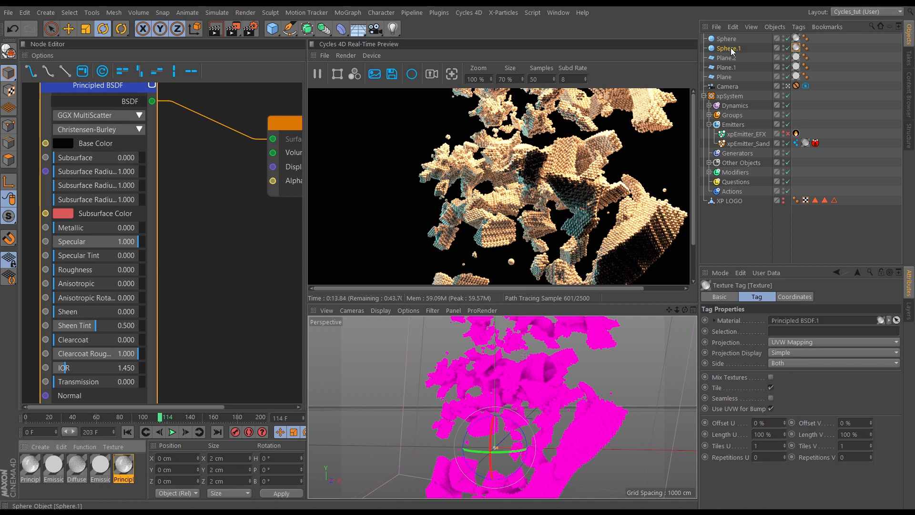
click(796, 142)
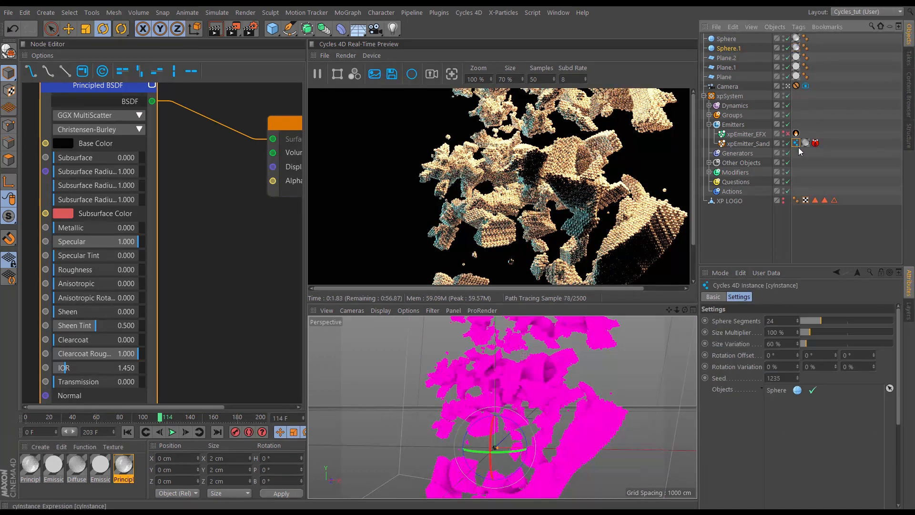
drag(730, 49, 793, 400)
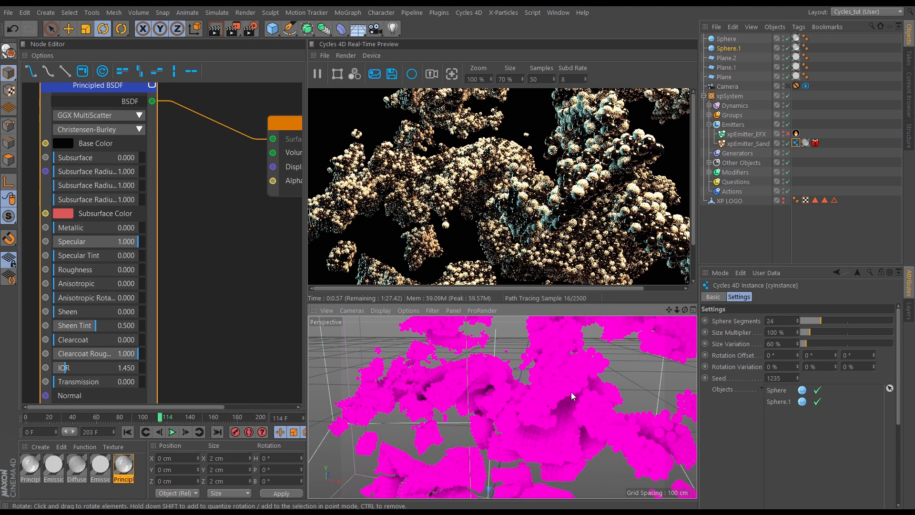
- Move in for a close view of the mixed spheres and set the instance tag's Seed to 1236
alt+drag(568, 392, 589, 393)
alt+right_drag(589, 393, 646, 339)
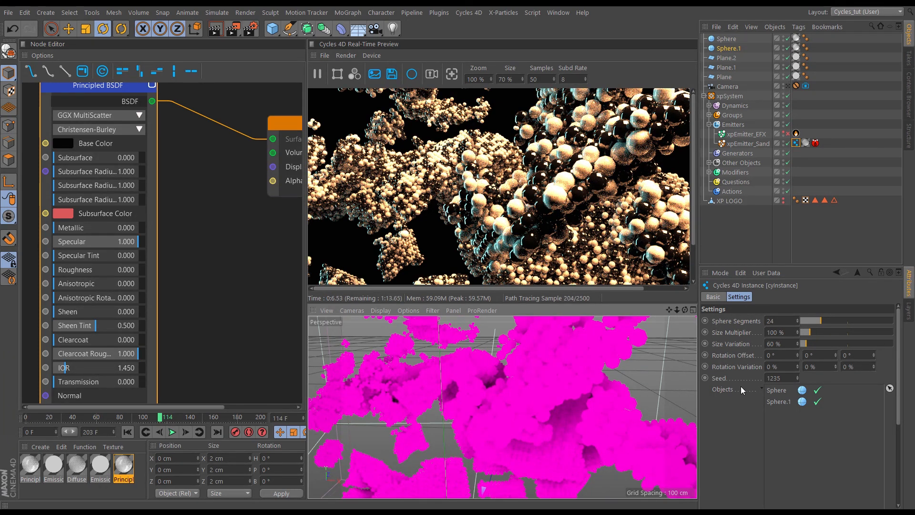
click(797, 376)
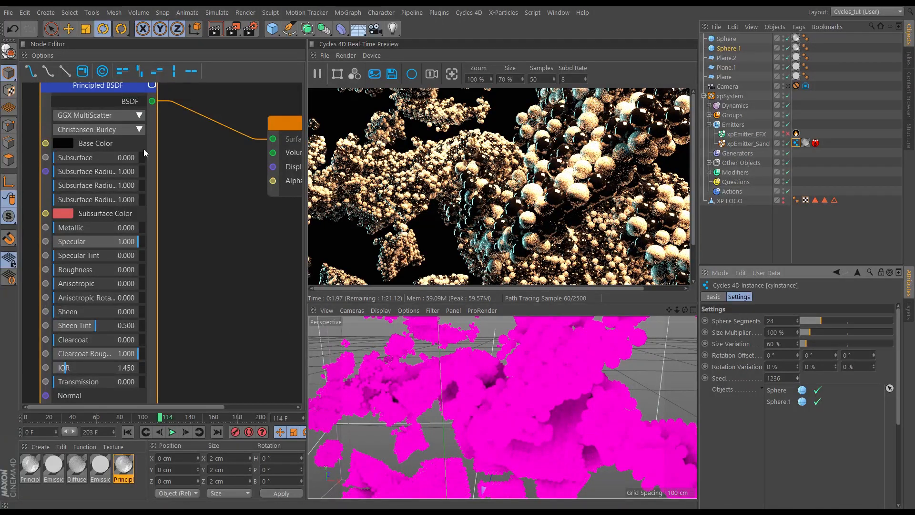
- Set the black material's Roughness to 0.325 and lighten its Base Color to a grey with a value of 33%
drag(108, 87, 141, 89)
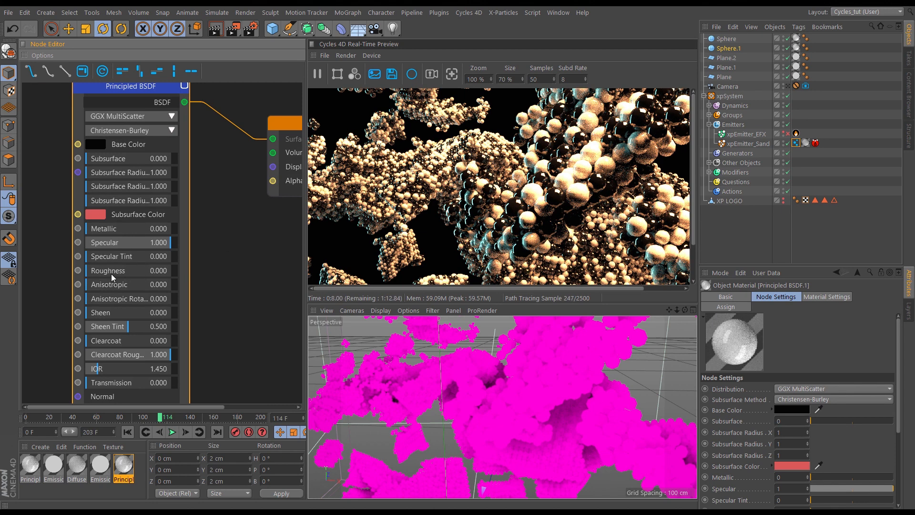
drag(90, 275, 114, 273)
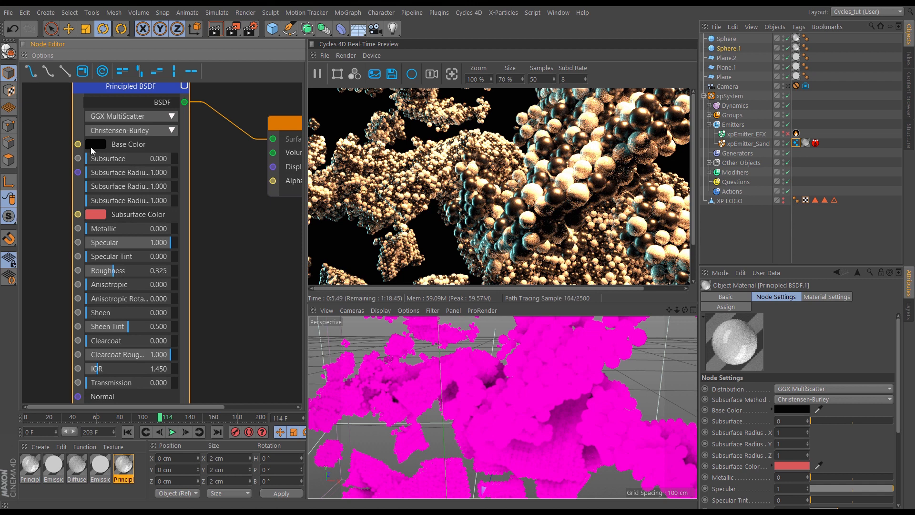
click(92, 148)
drag(71, 168, 93, 168)
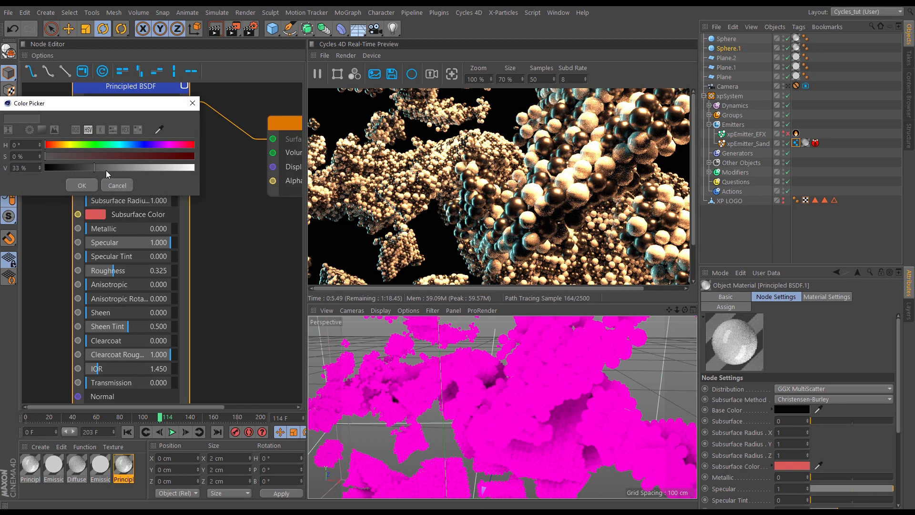
click(82, 186)
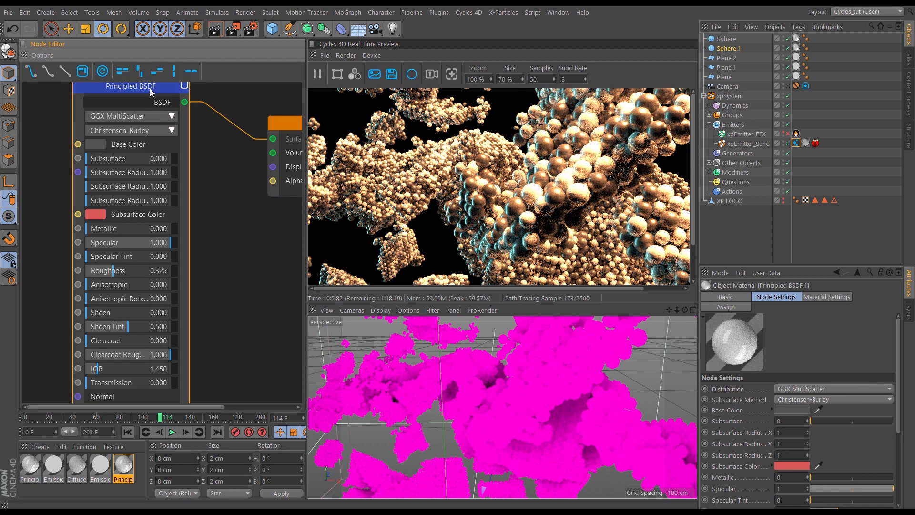
- Duplicate Sphere.1 and remove the material tag from the new copy
drag(151, 92, 163, 120)
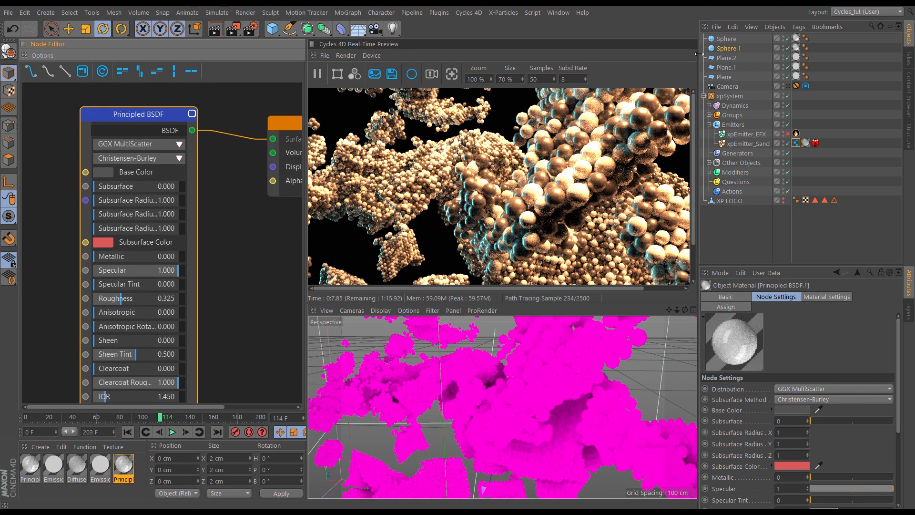
click(727, 48)
ctrl+drag(730, 54, 729, 54)
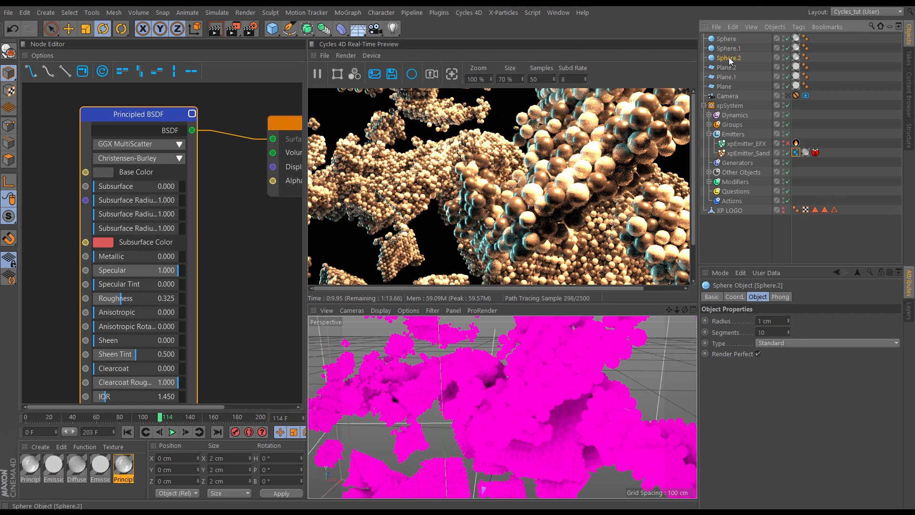
click(796, 57)
key(Delete)
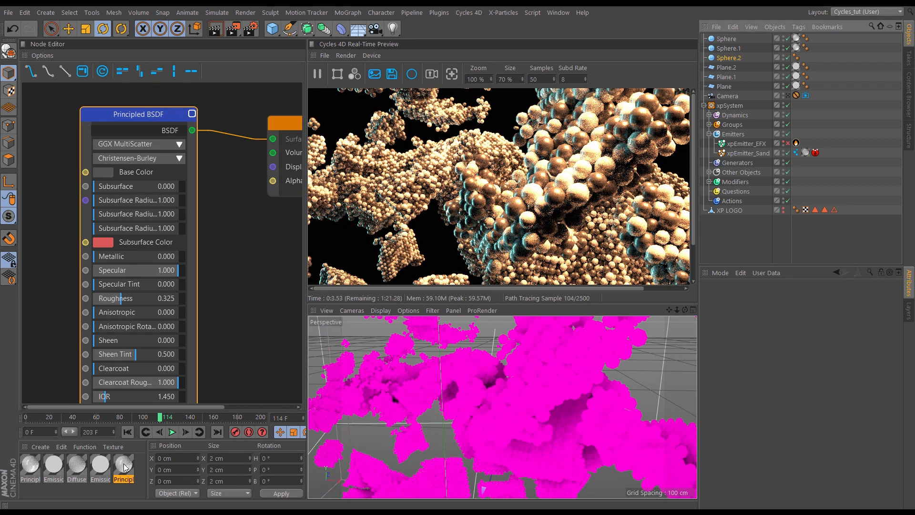
- Duplicate the dark grey Principled material and lighten the copy's Base Color to a mid grey
ctrl+drag(124, 465, 74, 489)
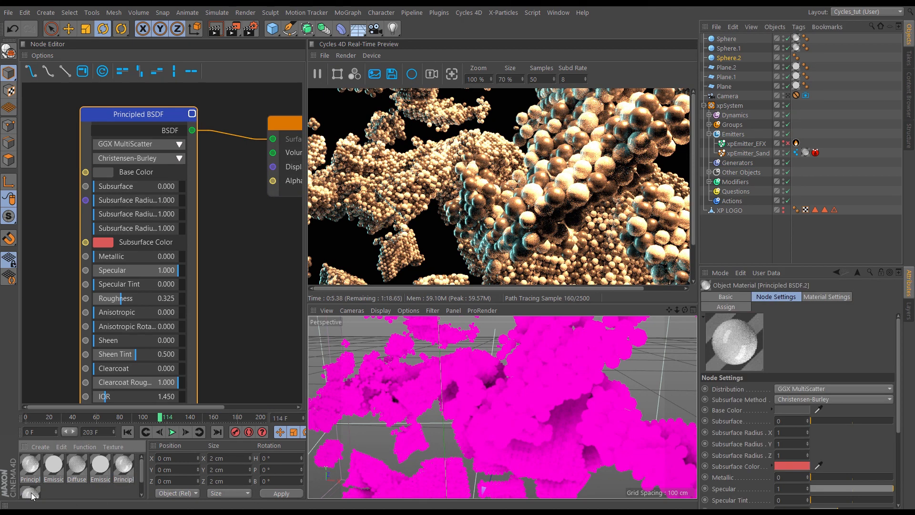
click(111, 174)
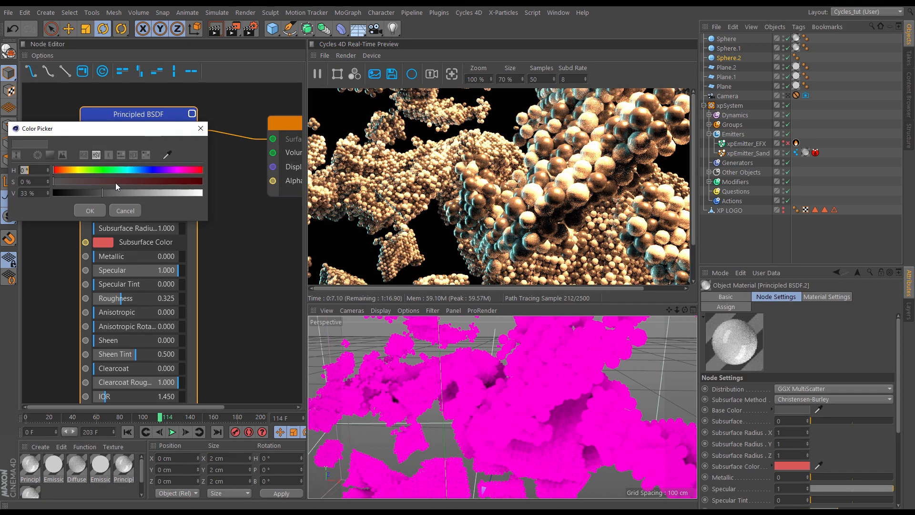
drag(118, 192, 138, 191)
click(100, 208)
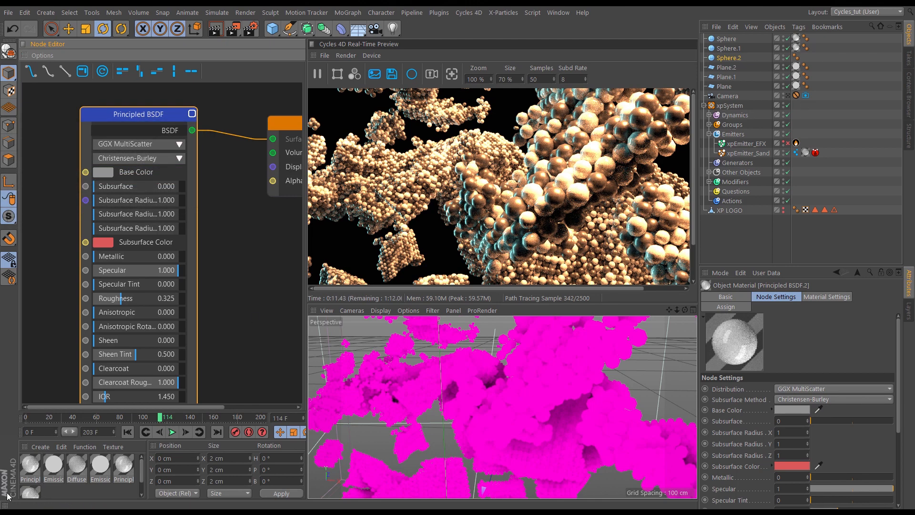
- Apply the mid grey material to Sphere.2 and add that sphere to the Objects list of xpEmitter_Sand's instance tag
drag(30, 492, 794, 406)
click(796, 153)
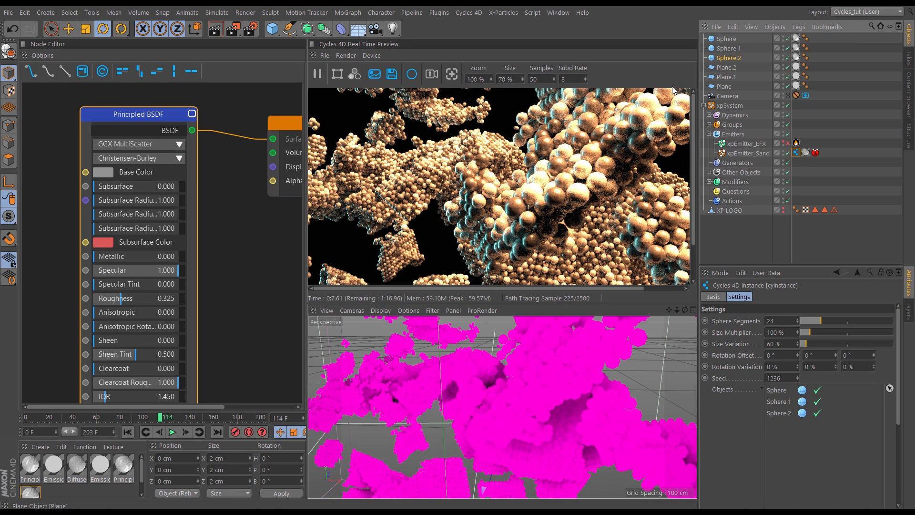
- Brighten the Base Color of the original Principled BSDF material to a near-white
click(30, 466)
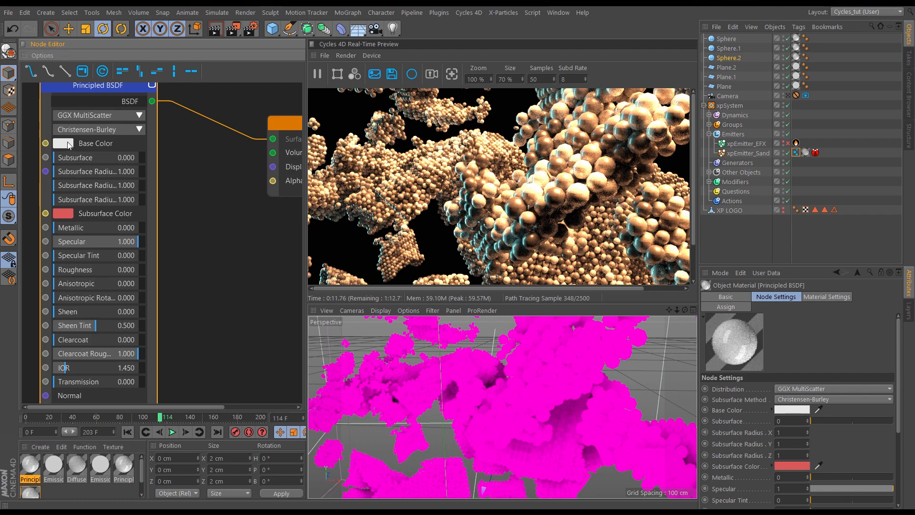
click(63, 143)
drag(184, 163, 191, 164)
click(90, 180)
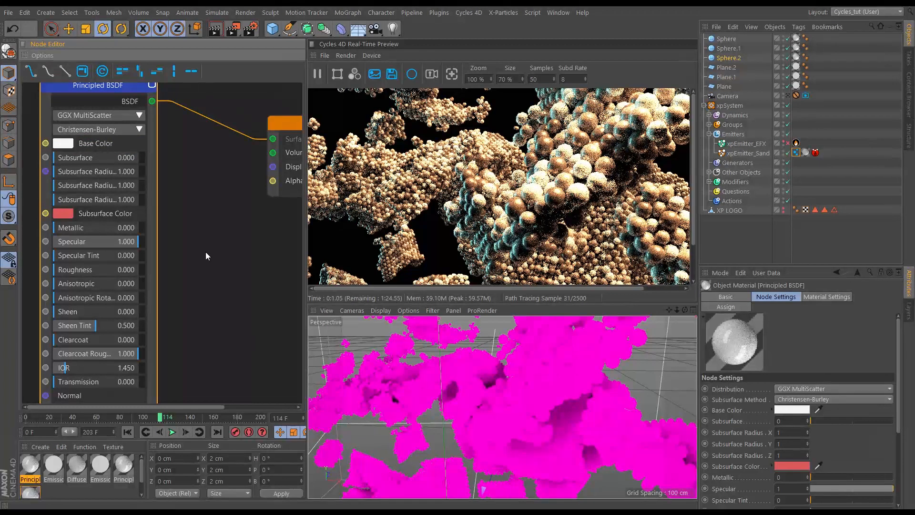
- Return to the camera view and check the rendered logo break-up at frames 88, 68 and 83
click(788, 96)
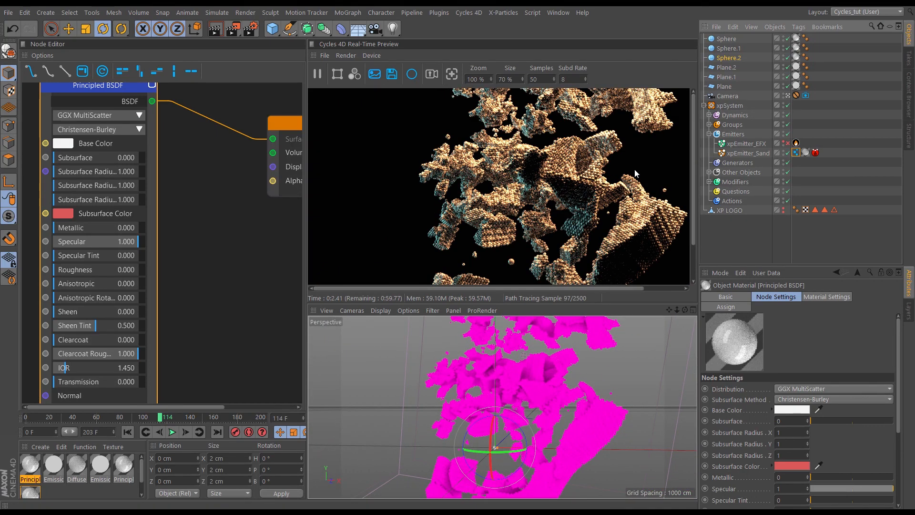
click(130, 415)
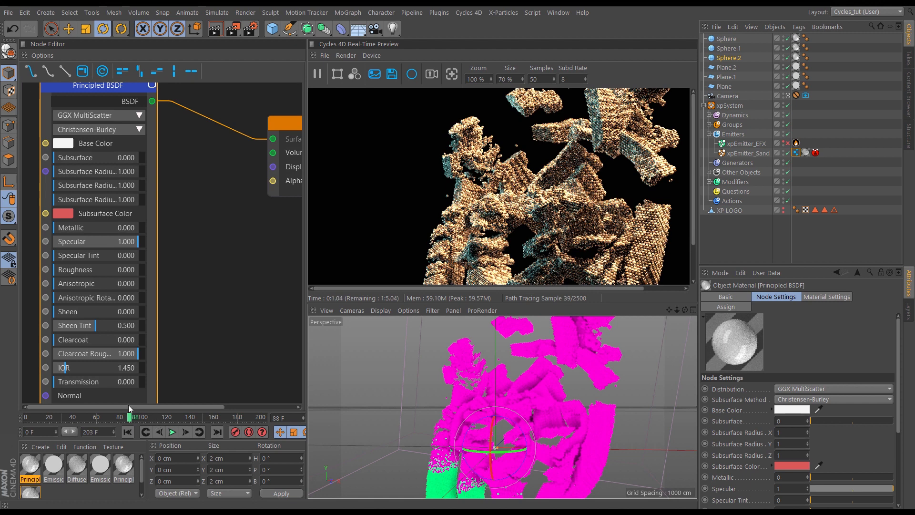
click(106, 416)
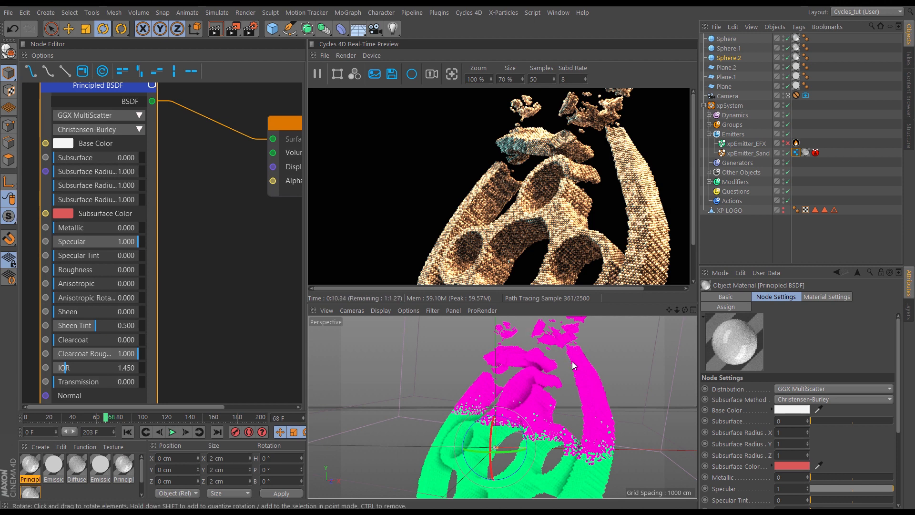
click(123, 417)
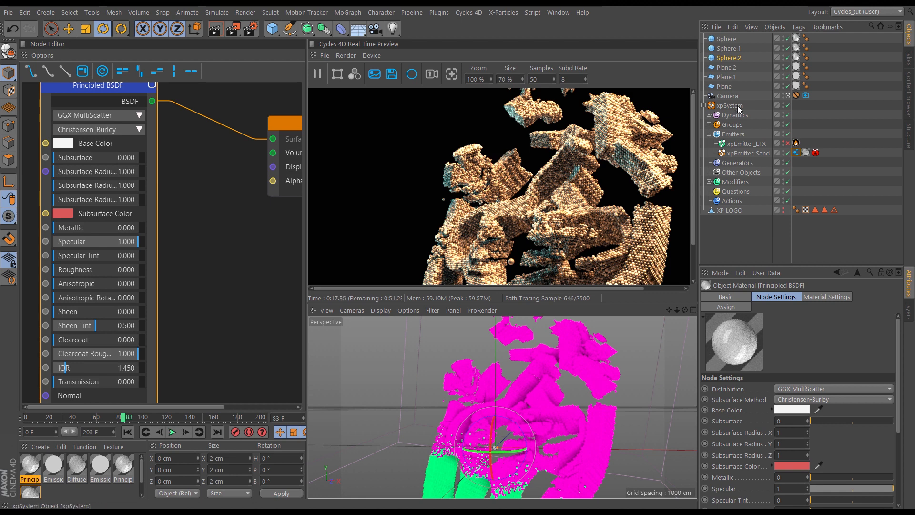
- Focus the camera on the central logo fragment and set its Cycles 4D camera tag's depth of field size to 0.03
click(728, 95)
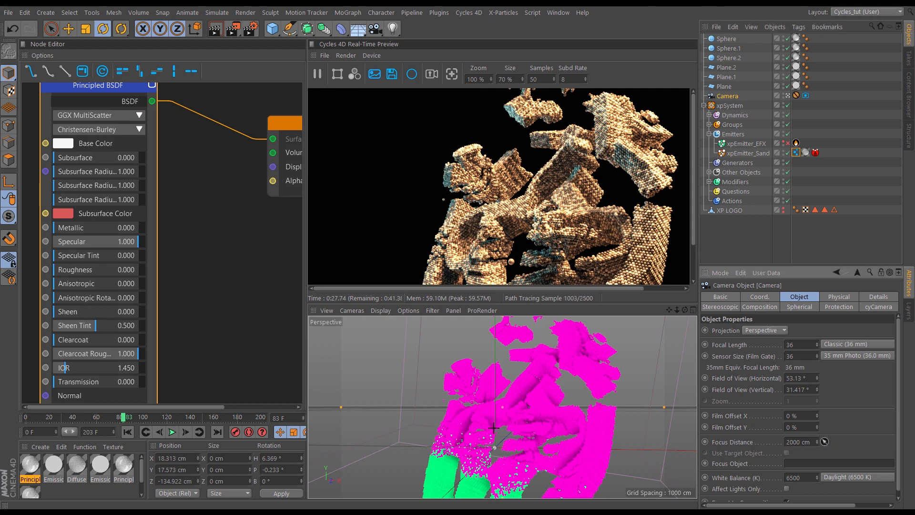
click(547, 395)
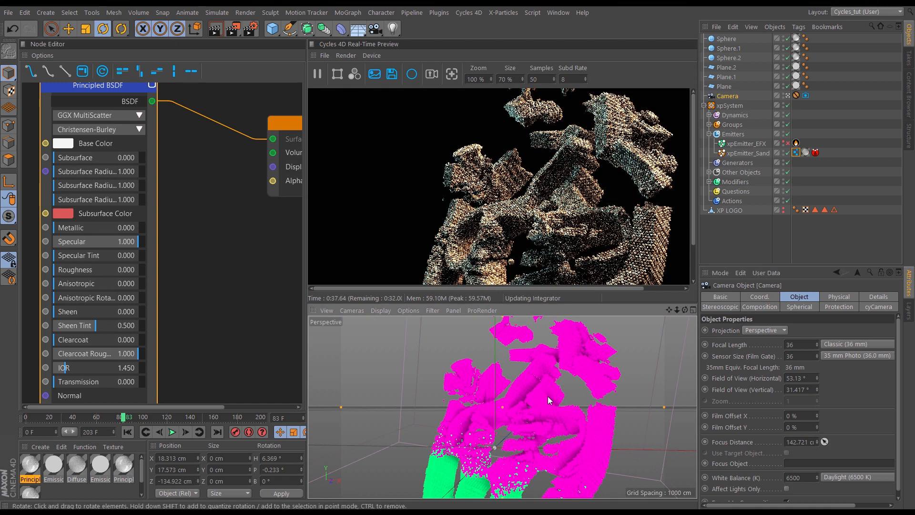
click(805, 95)
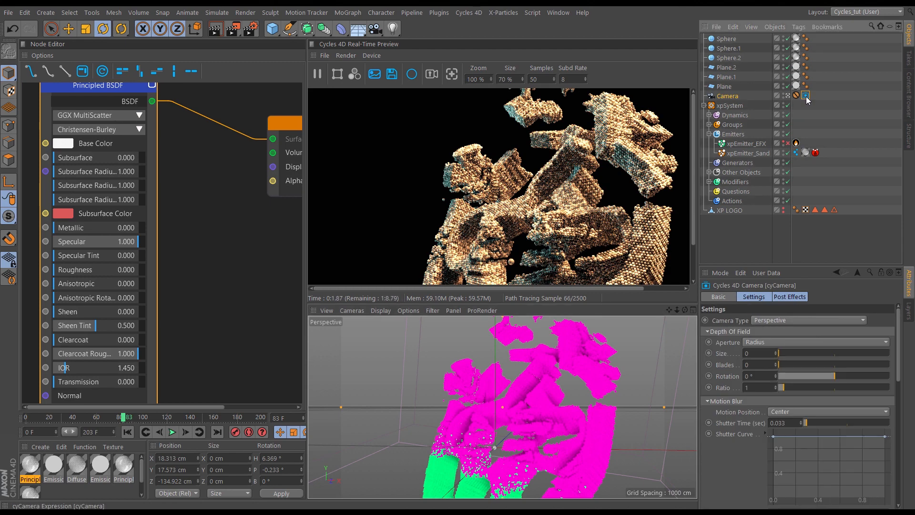
click(776, 353)
click(776, 353)
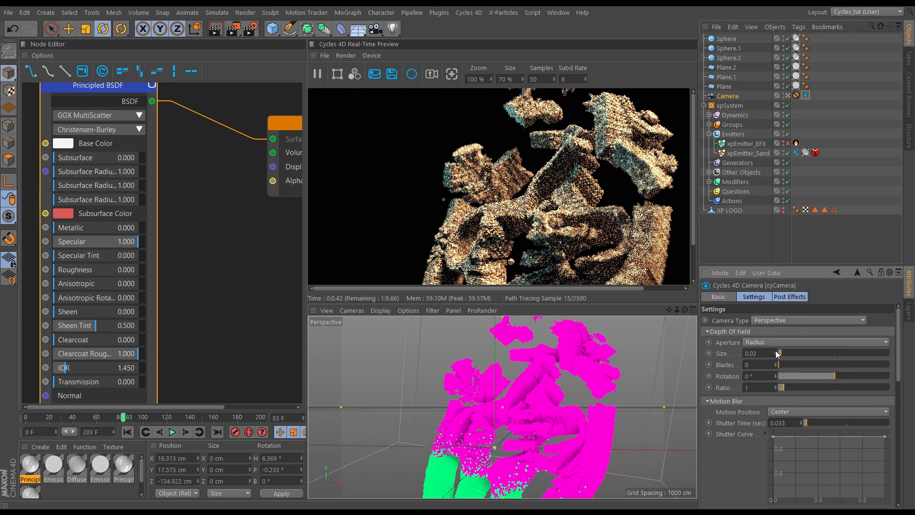
click(776, 352)
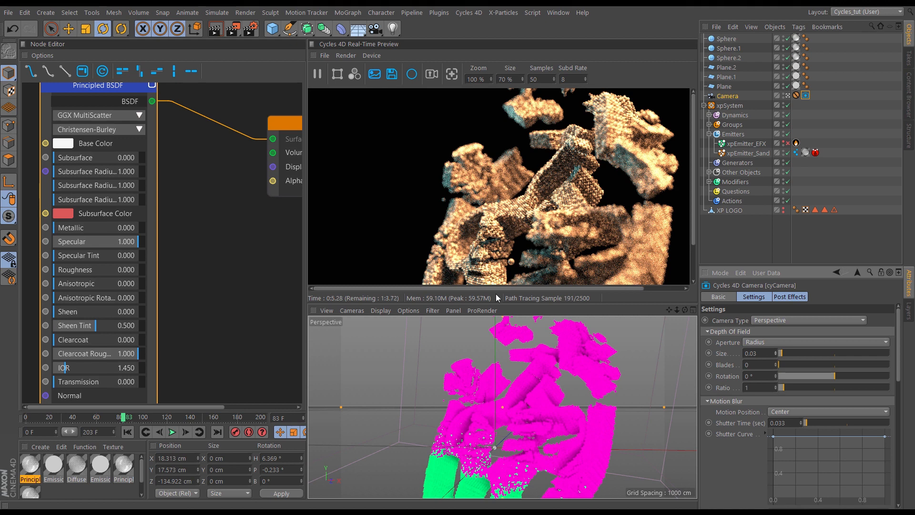
- Enlarge the real-time preview and check the depth of field at frames 68, 84 and 121
drag(493, 303, 493, 430)
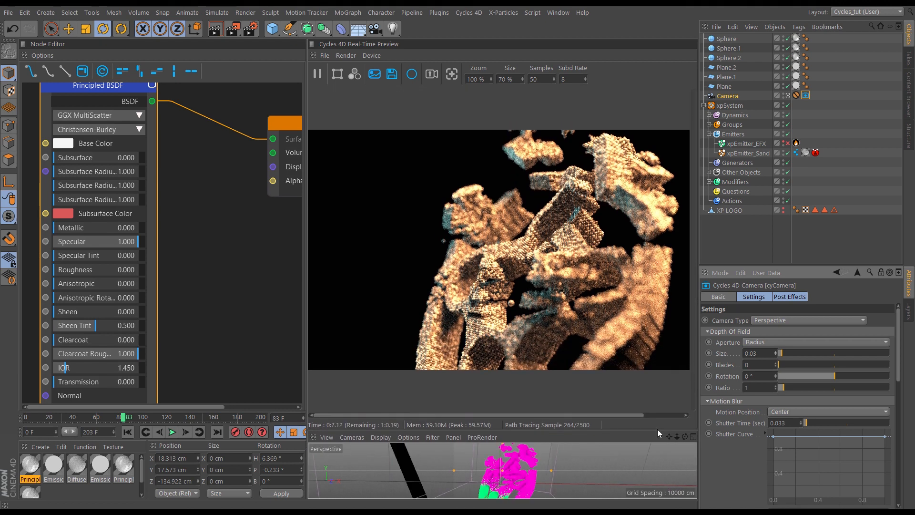
click(105, 417)
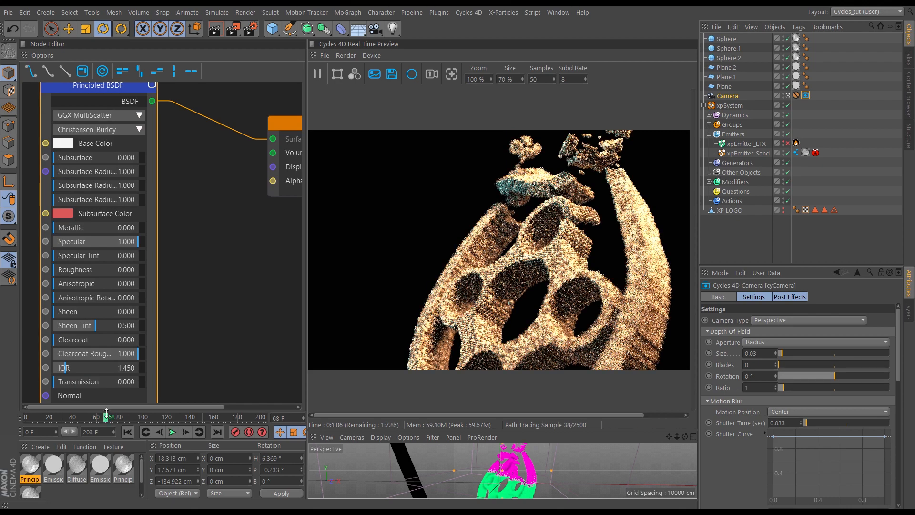
drag(117, 416, 125, 416)
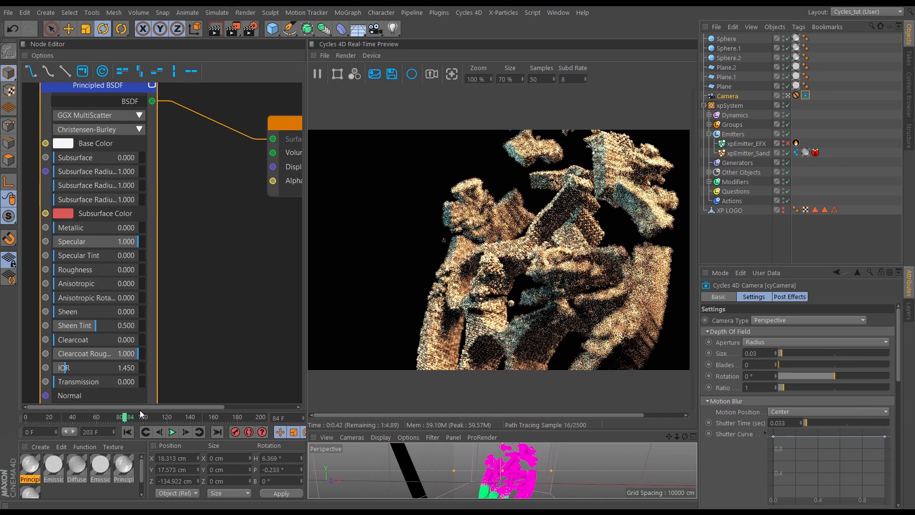
drag(141, 418, 169, 419)
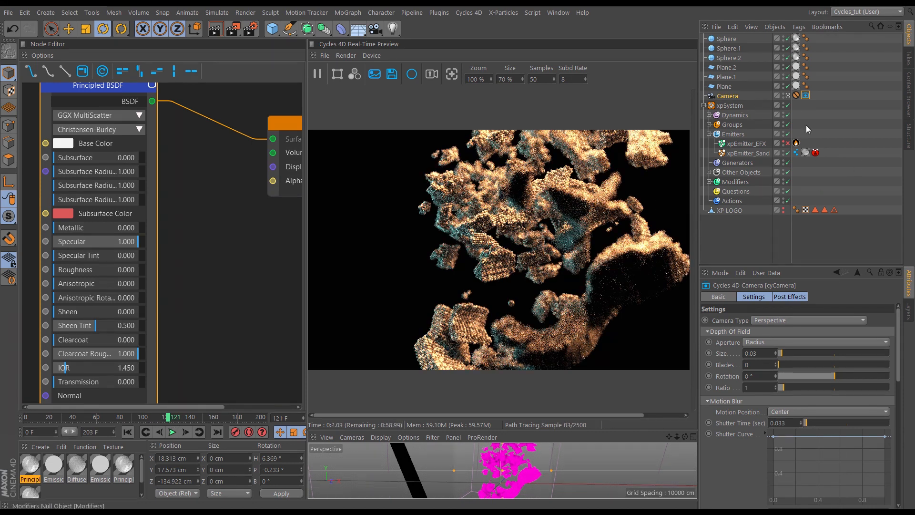
- Refocus the camera on the large fragment at the logo's right side and go to frame 100
click(728, 96)
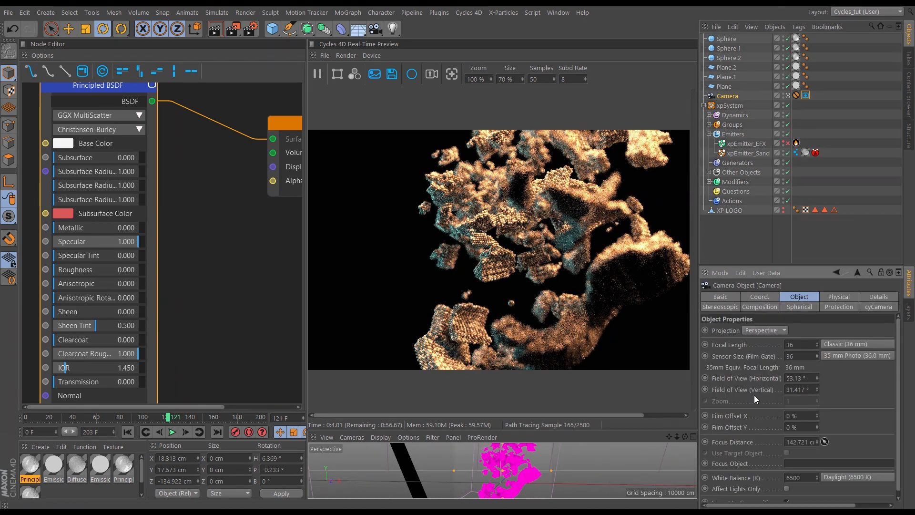
click(638, 274)
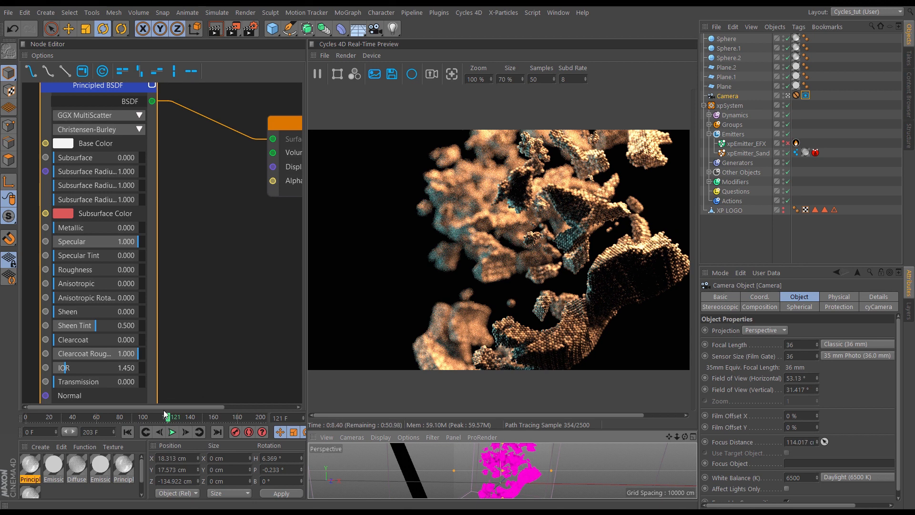
click(143, 419)
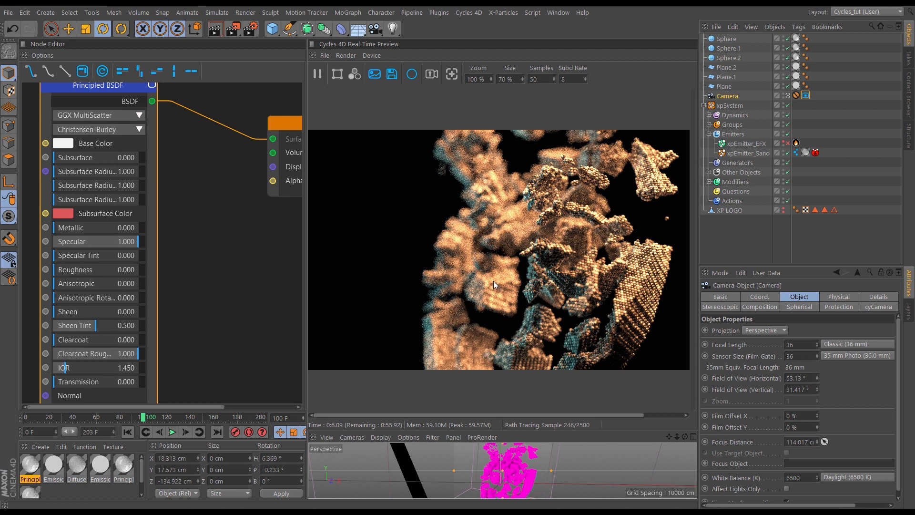
- Add a Platonic object with a 1 cm radius and apply the near-white Principled material to it
click(796, 153)
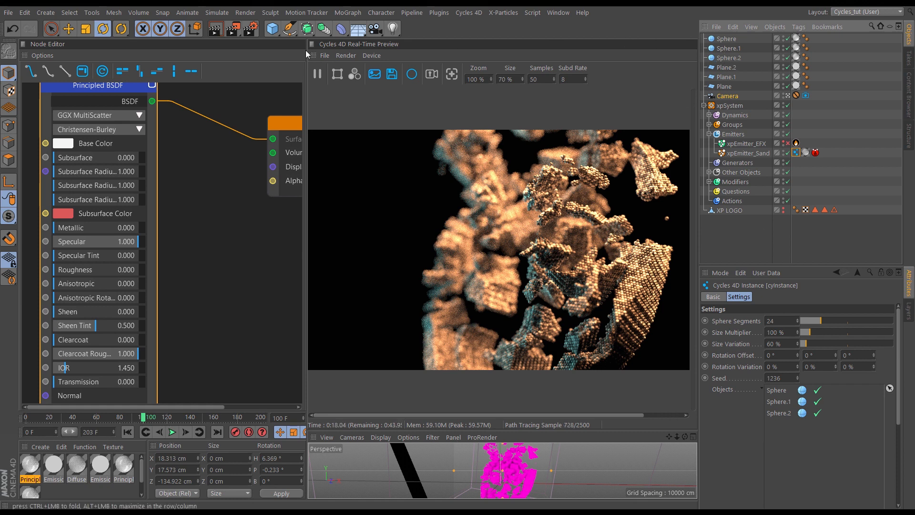
click(275, 34)
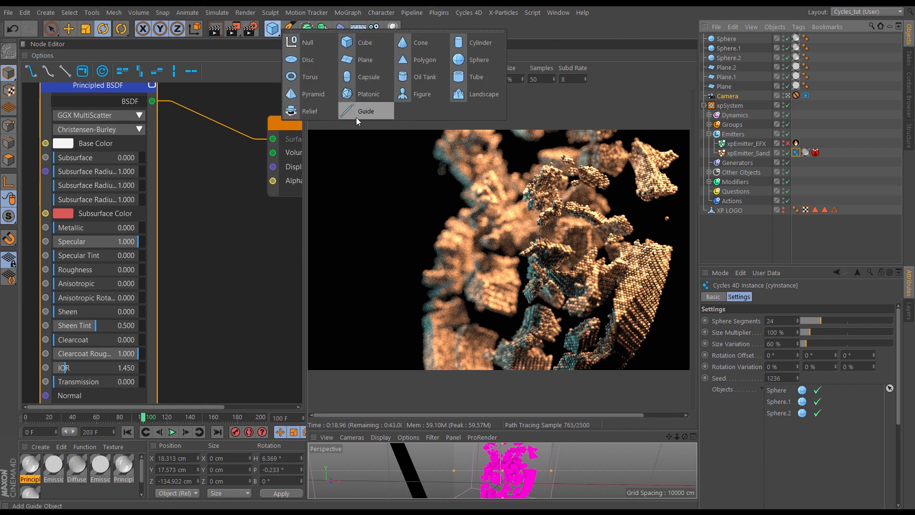
click(367, 94)
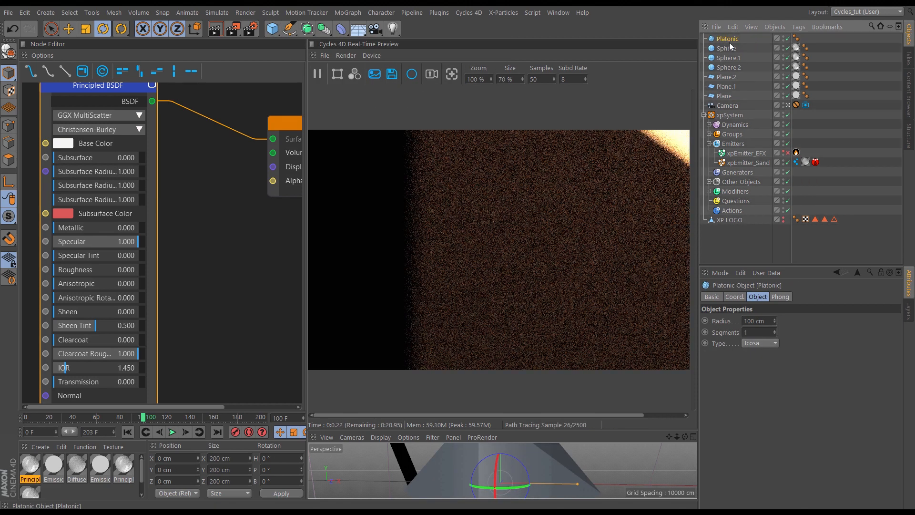
drag(768, 321, 742, 325)
text(1)
key(Return)
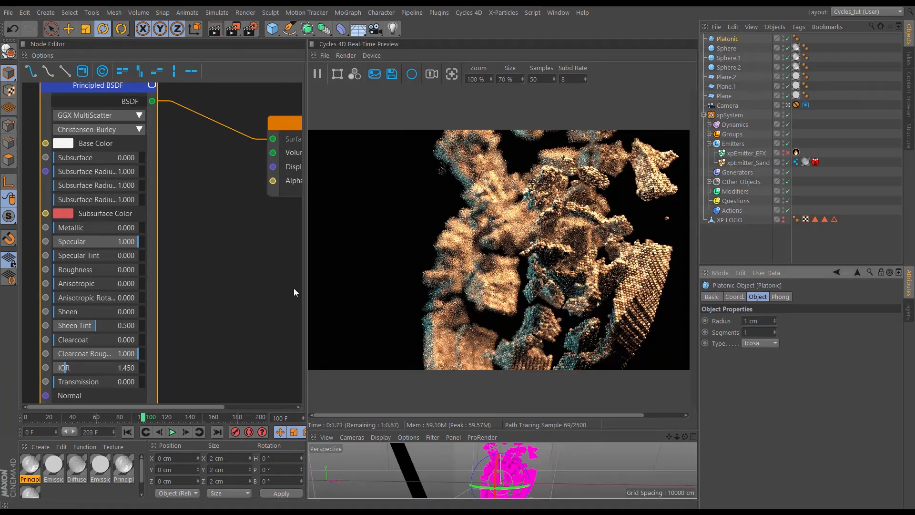
drag(30, 464, 731, 39)
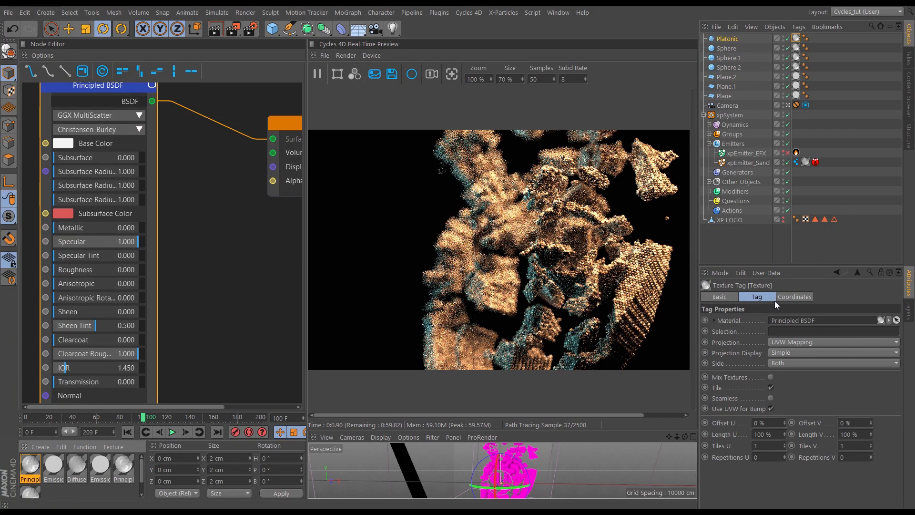
- Add the Platonic to the Objects list of xpEmitter_Sand's instance tag and disable Sphere, Sphere.1 and Sphere.2 there
click(796, 163)
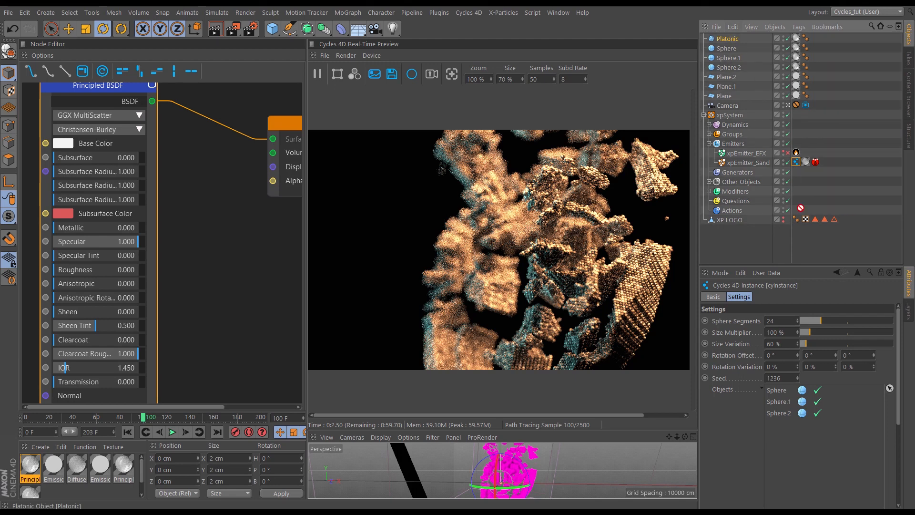
drag(795, 430, 800, 427)
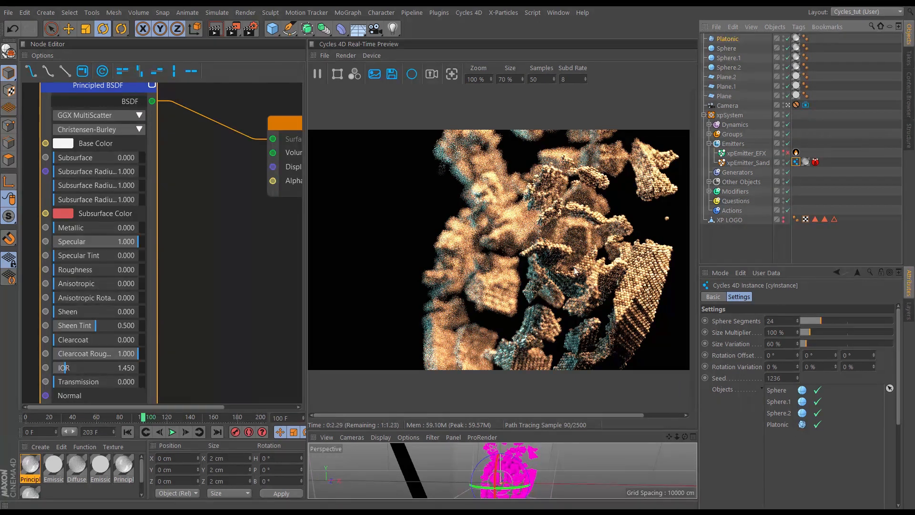
click(817, 390)
click(818, 401)
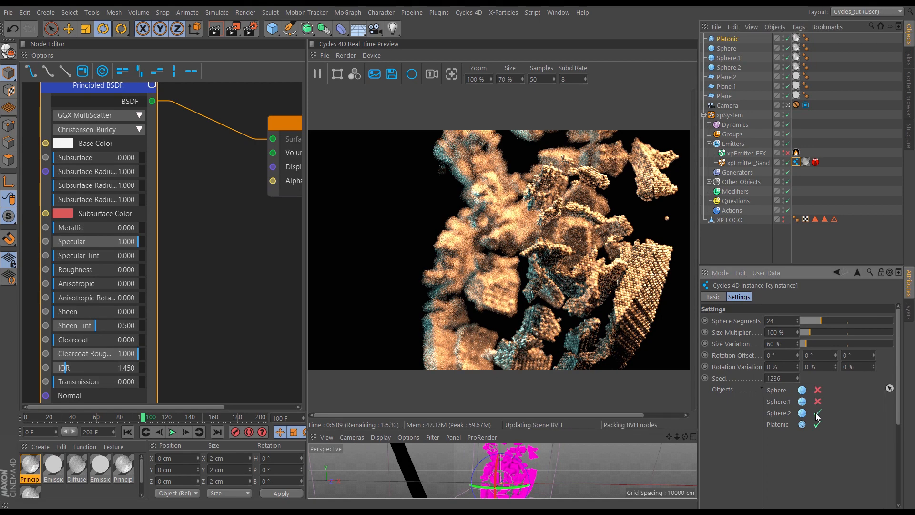
click(818, 413)
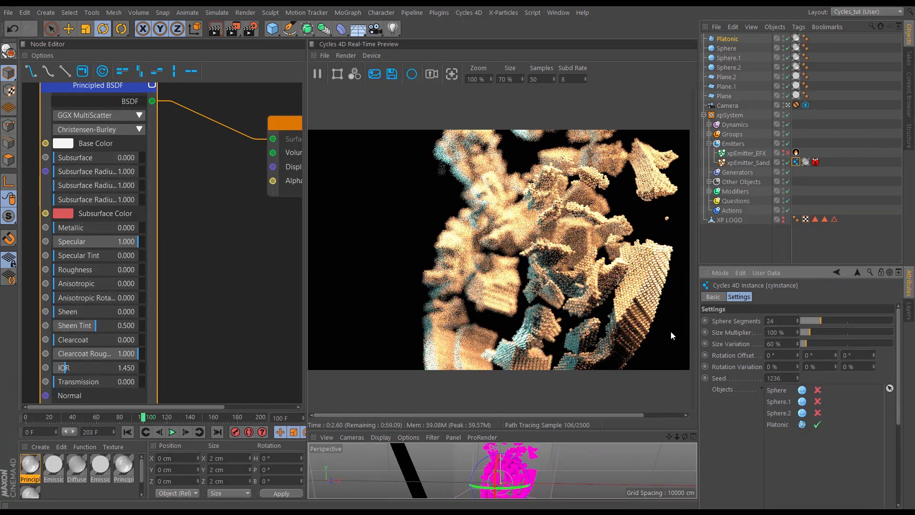
- Add a Capsule object and copy the Platonic's material tag onto it
click(273, 30)
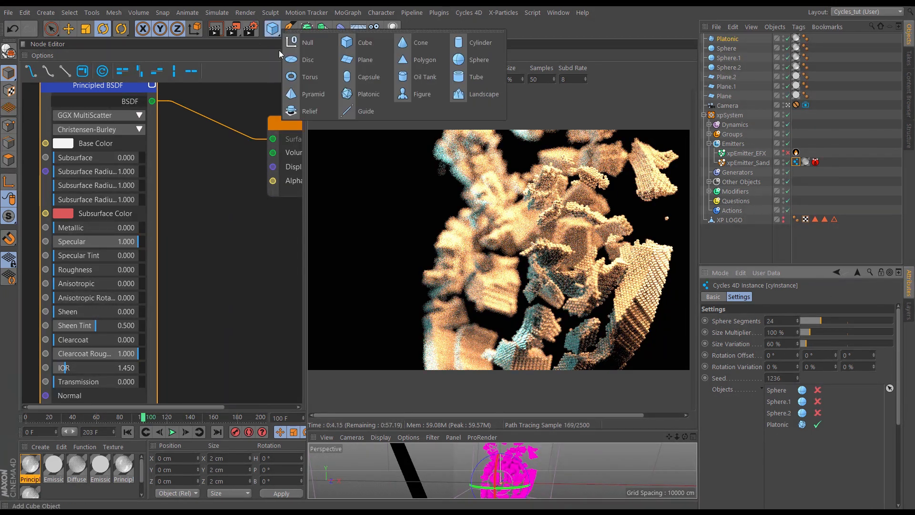
click(363, 78)
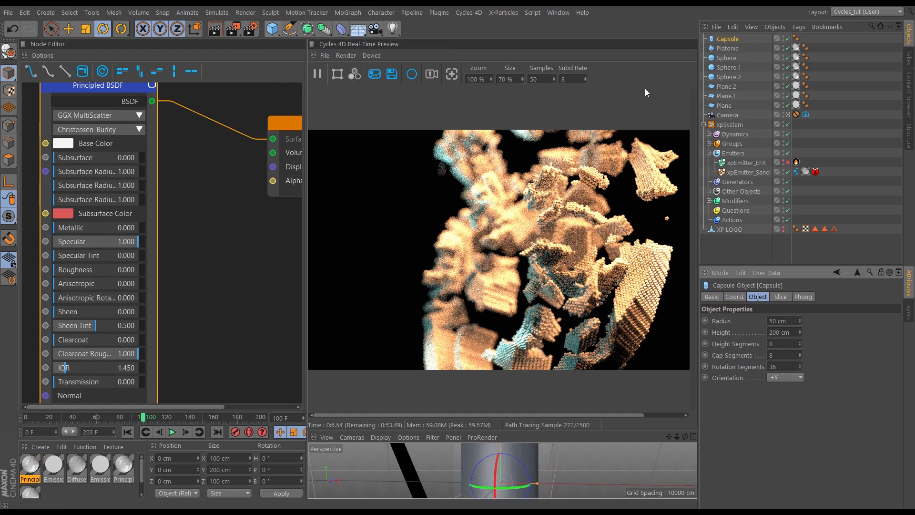
ctrl+drag(798, 47, 772, 41)
- Set the Capsule's radius to 0.5 cm and its height to 1 cm
click(729, 39)
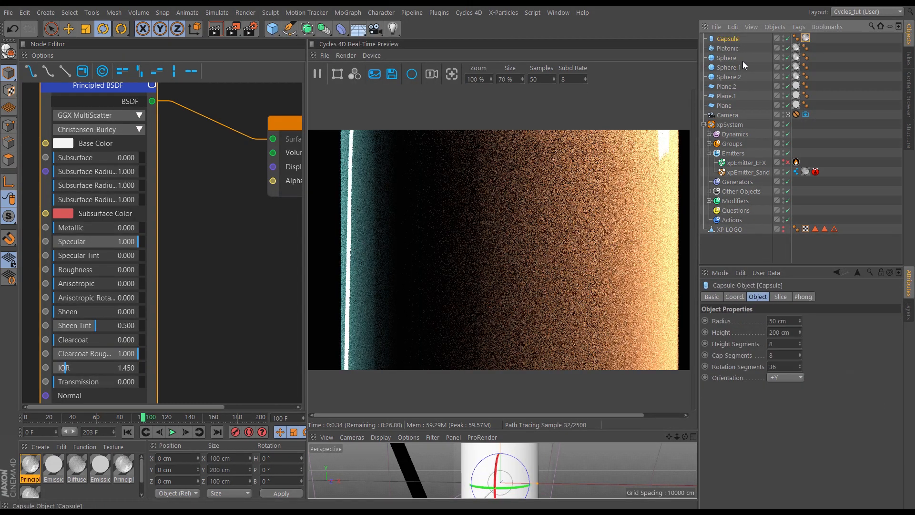
double_click(788, 322)
text(0.5)
key(Tab)
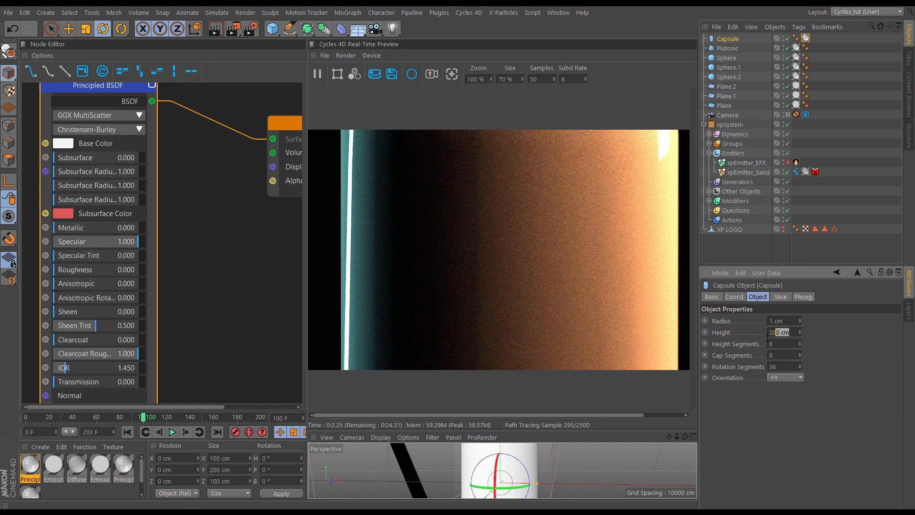
text(1)
key(Return)
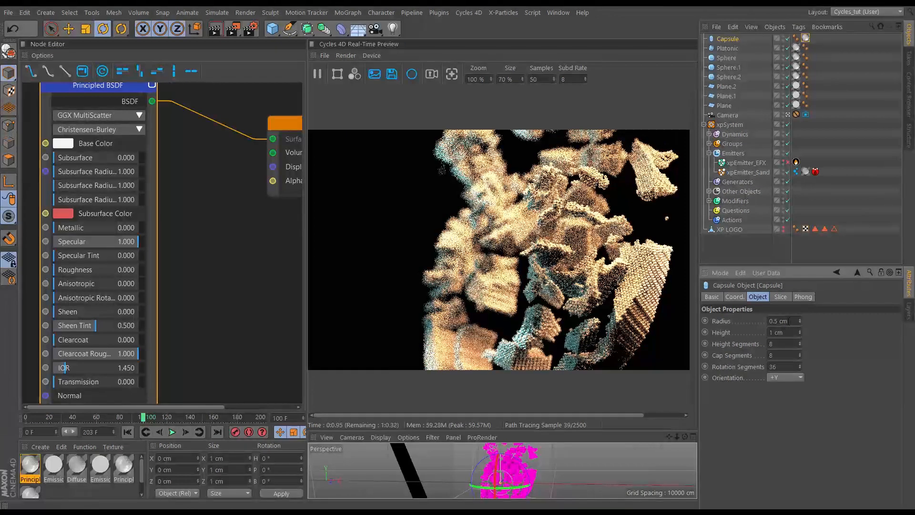
click(778, 333)
double_click(778, 333)
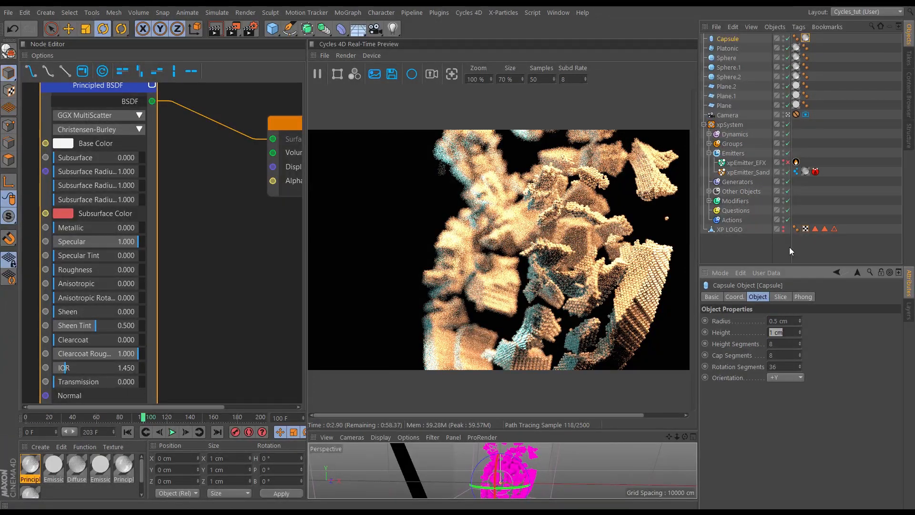
- Try the Capsule in xpEmitter_Sand's instance Objects list, and restore the list to only the three enabled spheres
click(796, 171)
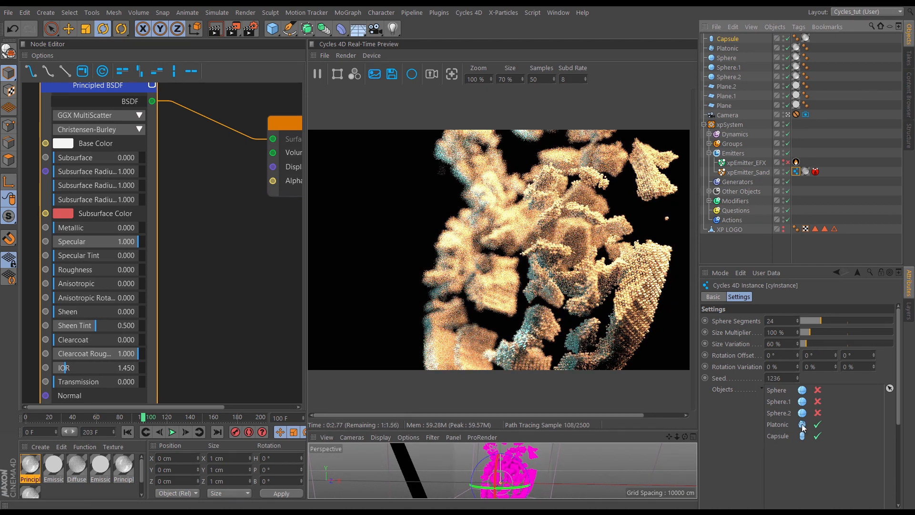
click(783, 437)
shift+click(784, 428)
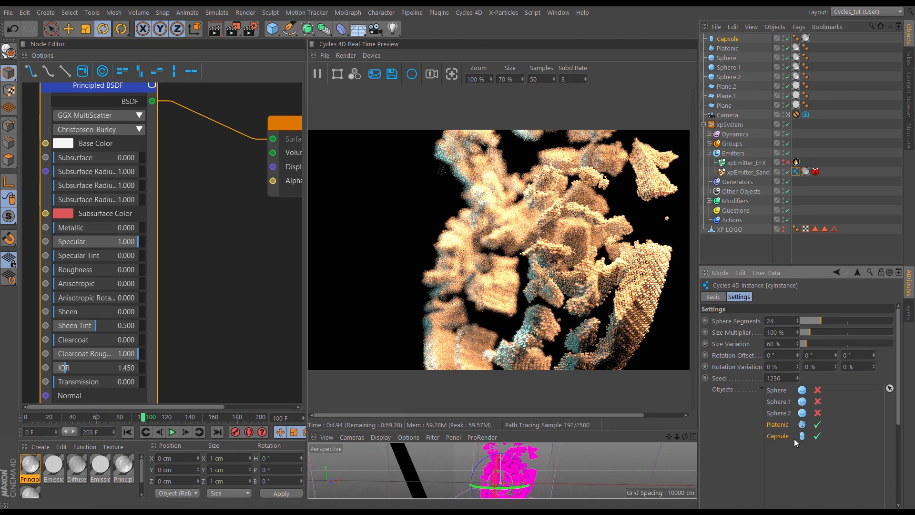
click(818, 390)
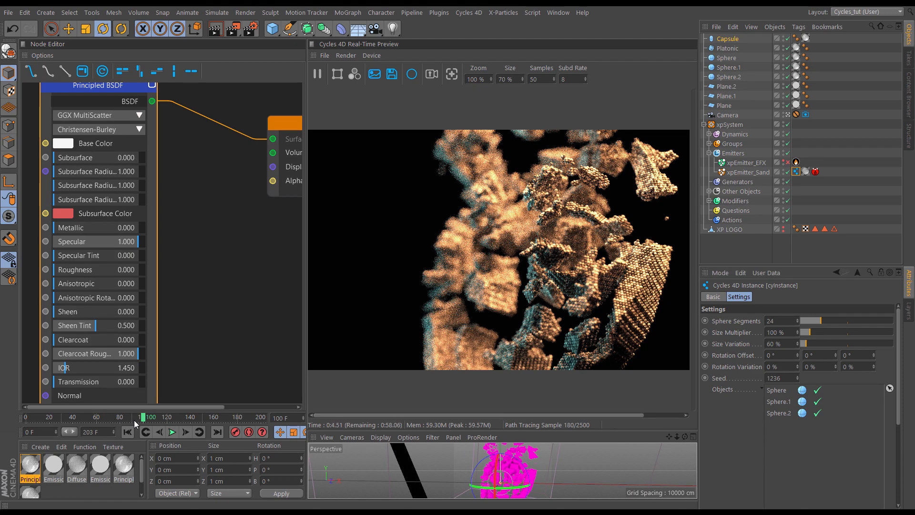
- Check the sphere-instanced logo break-up with depth of field at frames 90, 123 and 137
click(157, 416)
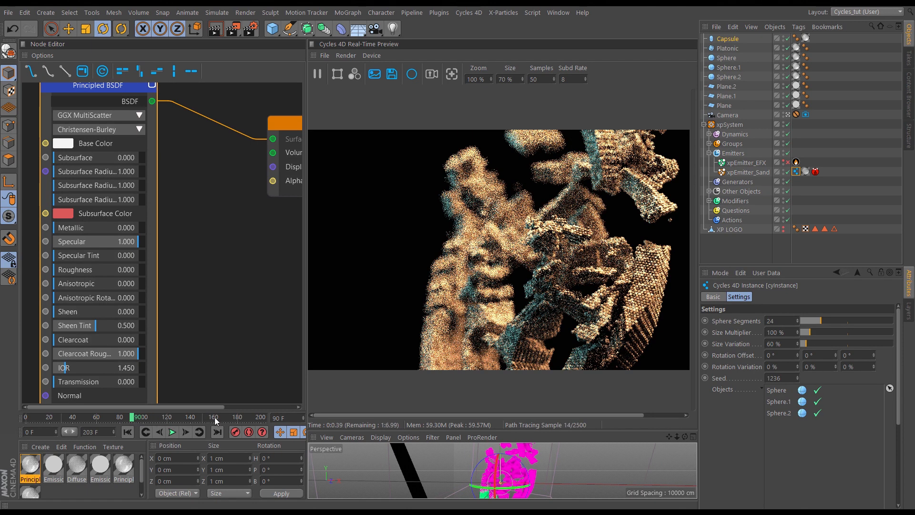
click(172, 418)
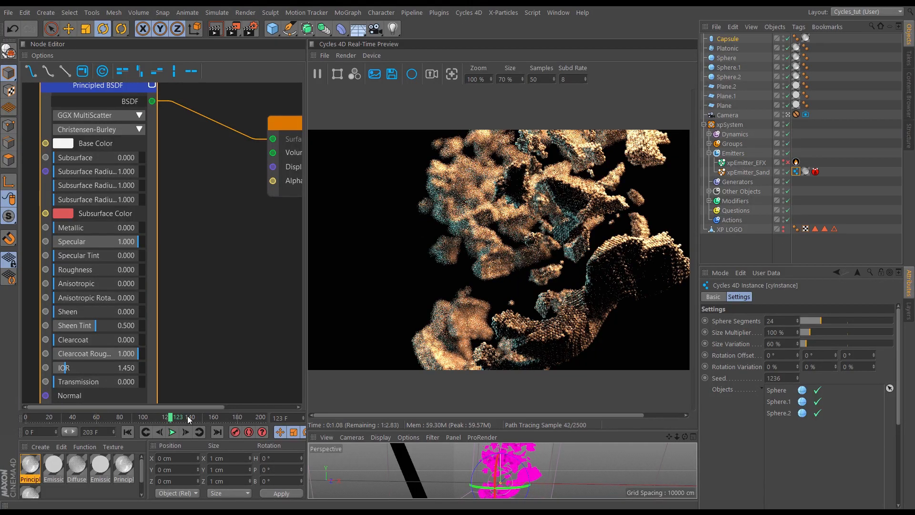
click(193, 418)
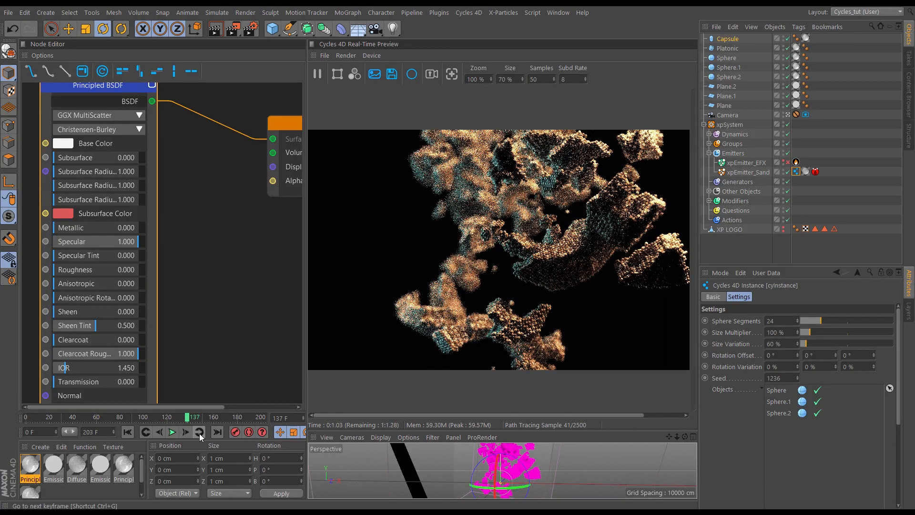